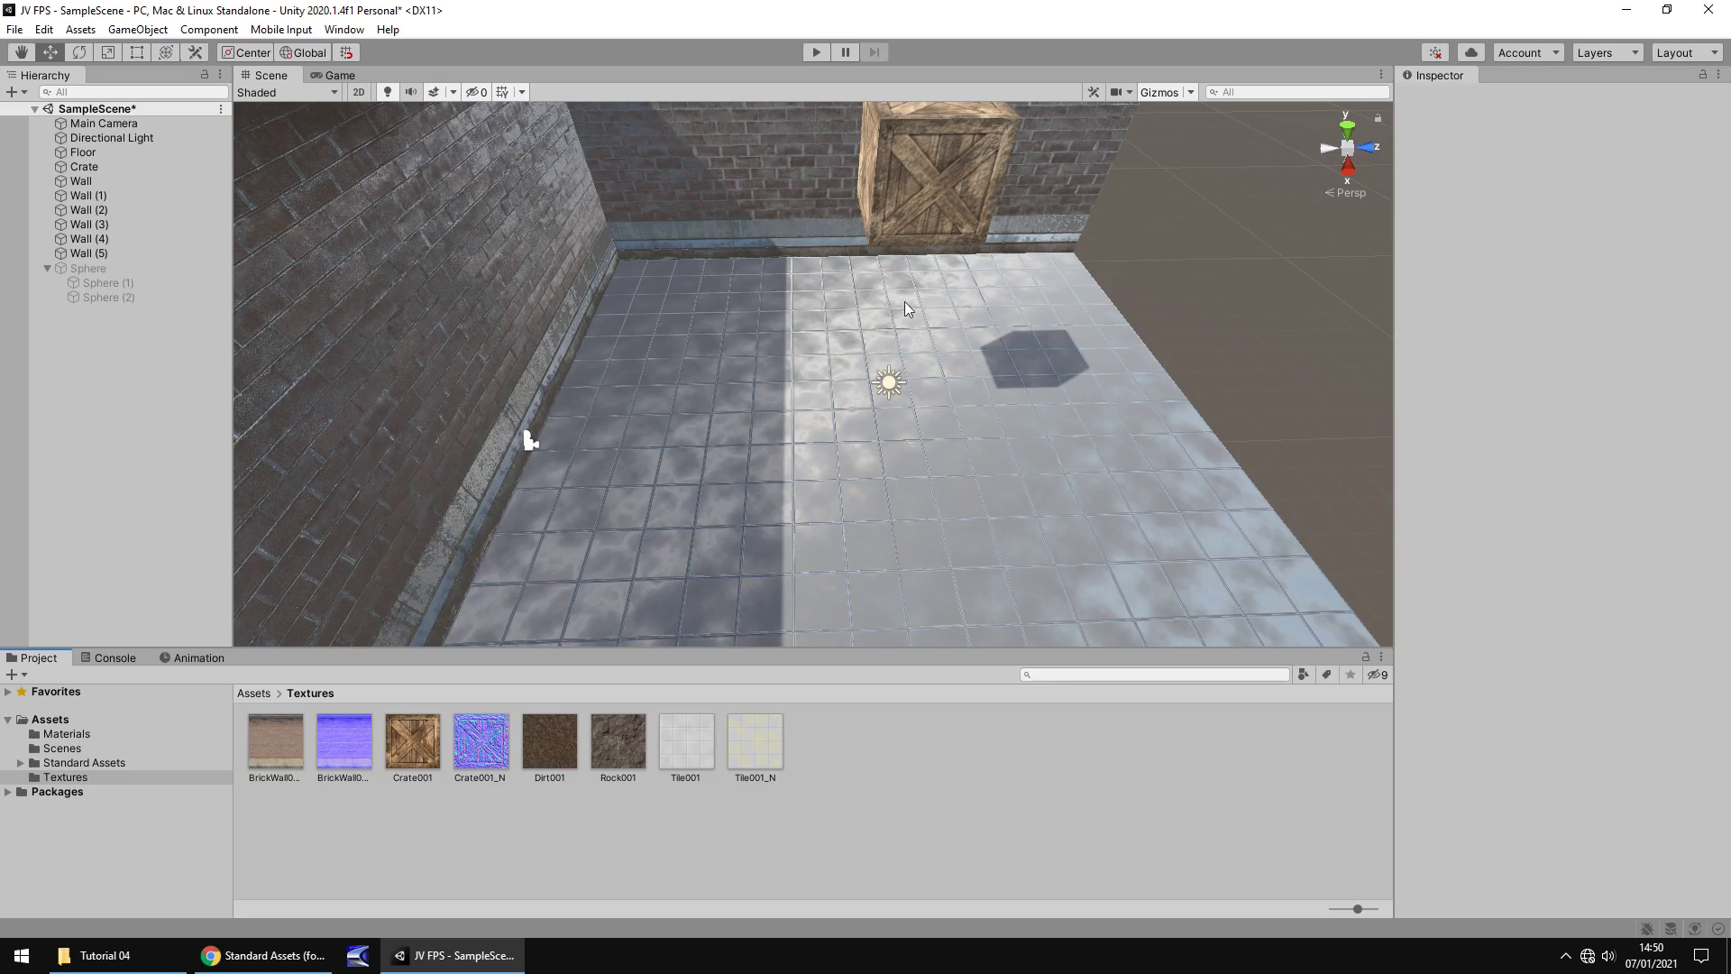
{"action": "left_click", "coordinate": [262, 955]}
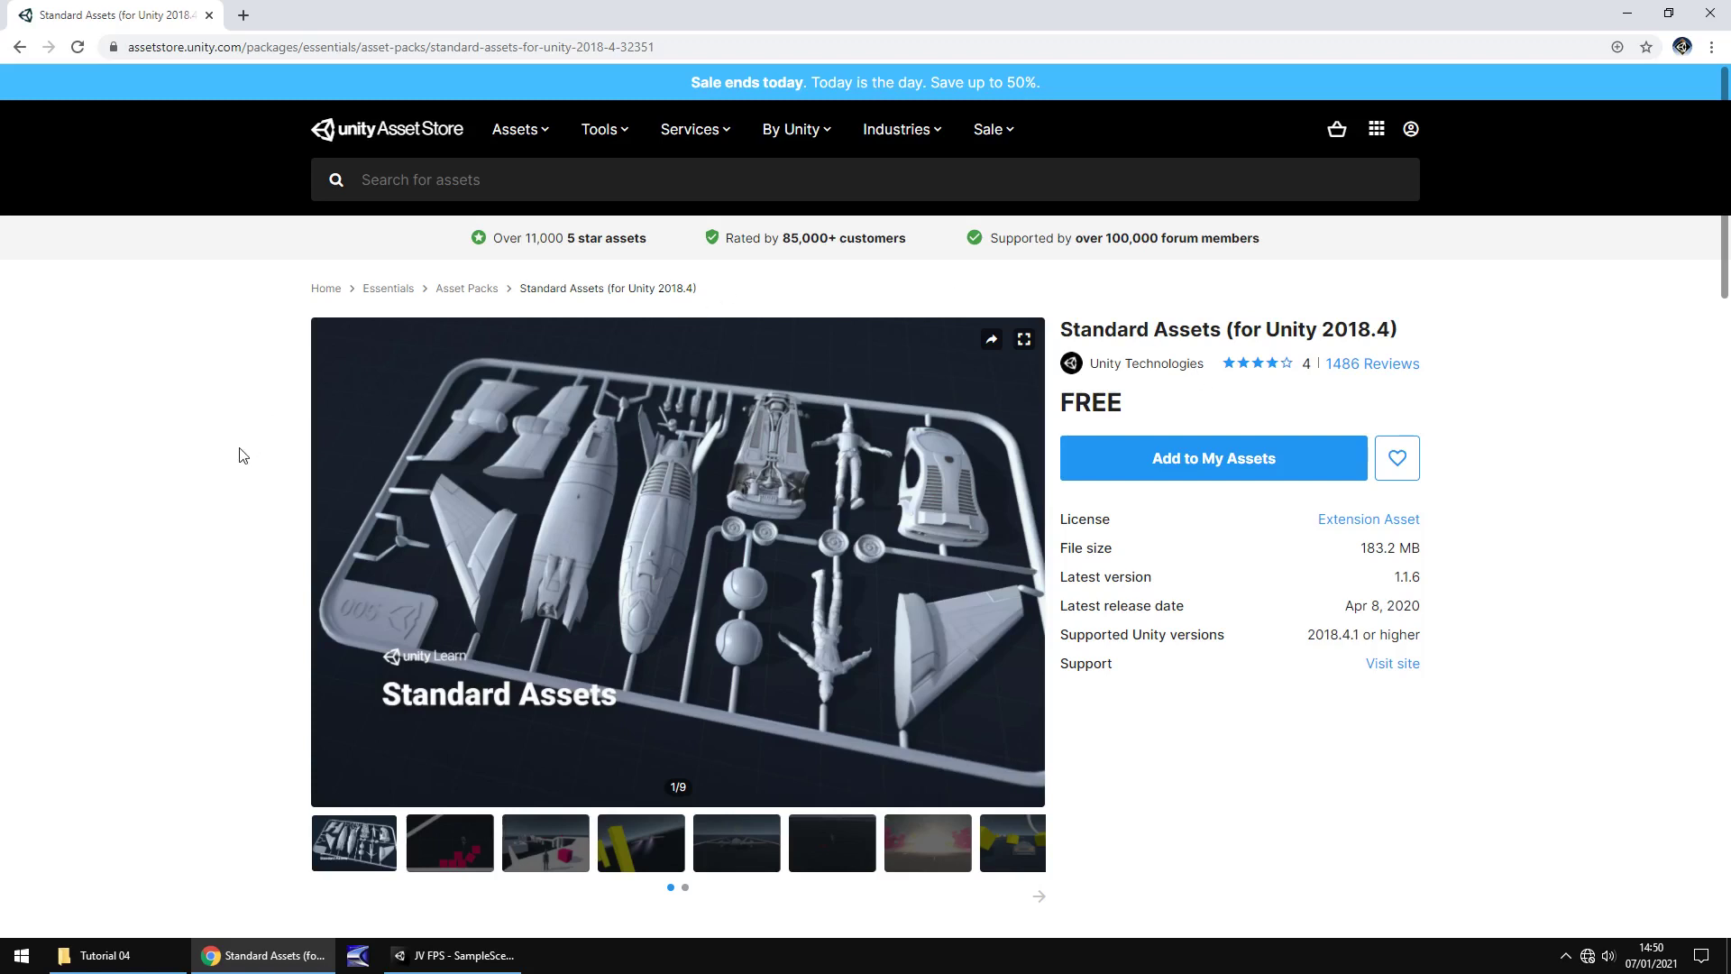
{"action": "left_click", "coordinate": [451, 955]}
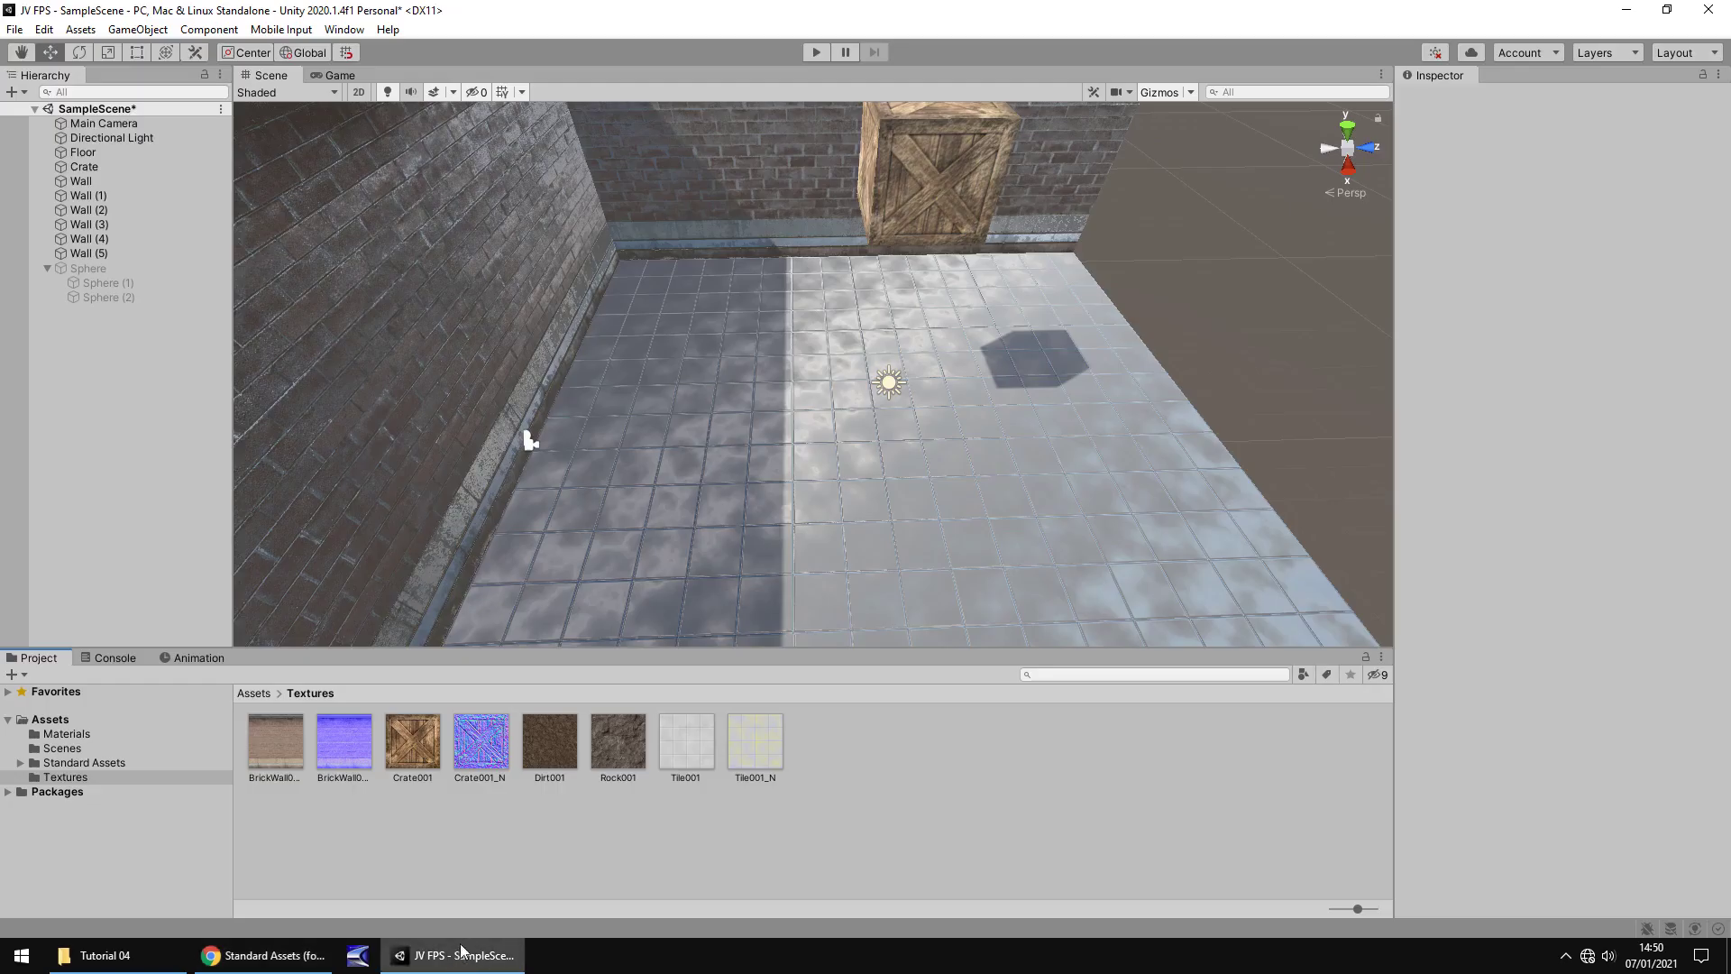
Open the Package Manager from the Window menu and close it again.
{"action": "left_click", "coordinate": [345, 31]}
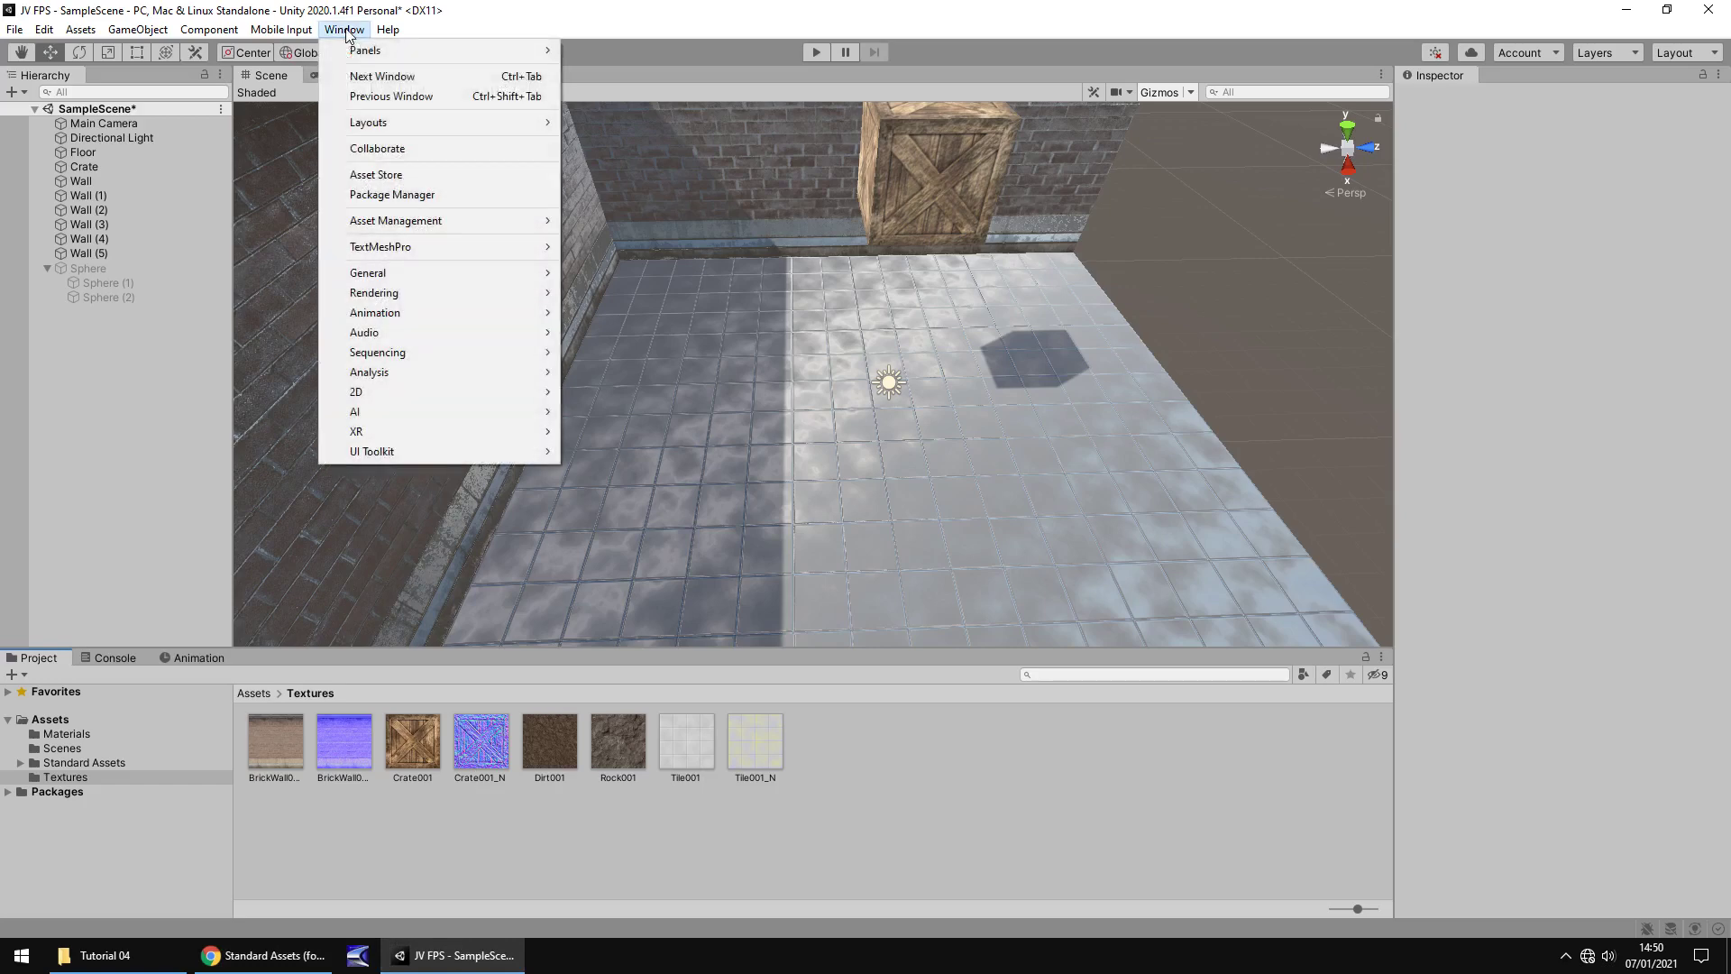
{"action": "left_click", "coordinate": [415, 196]}
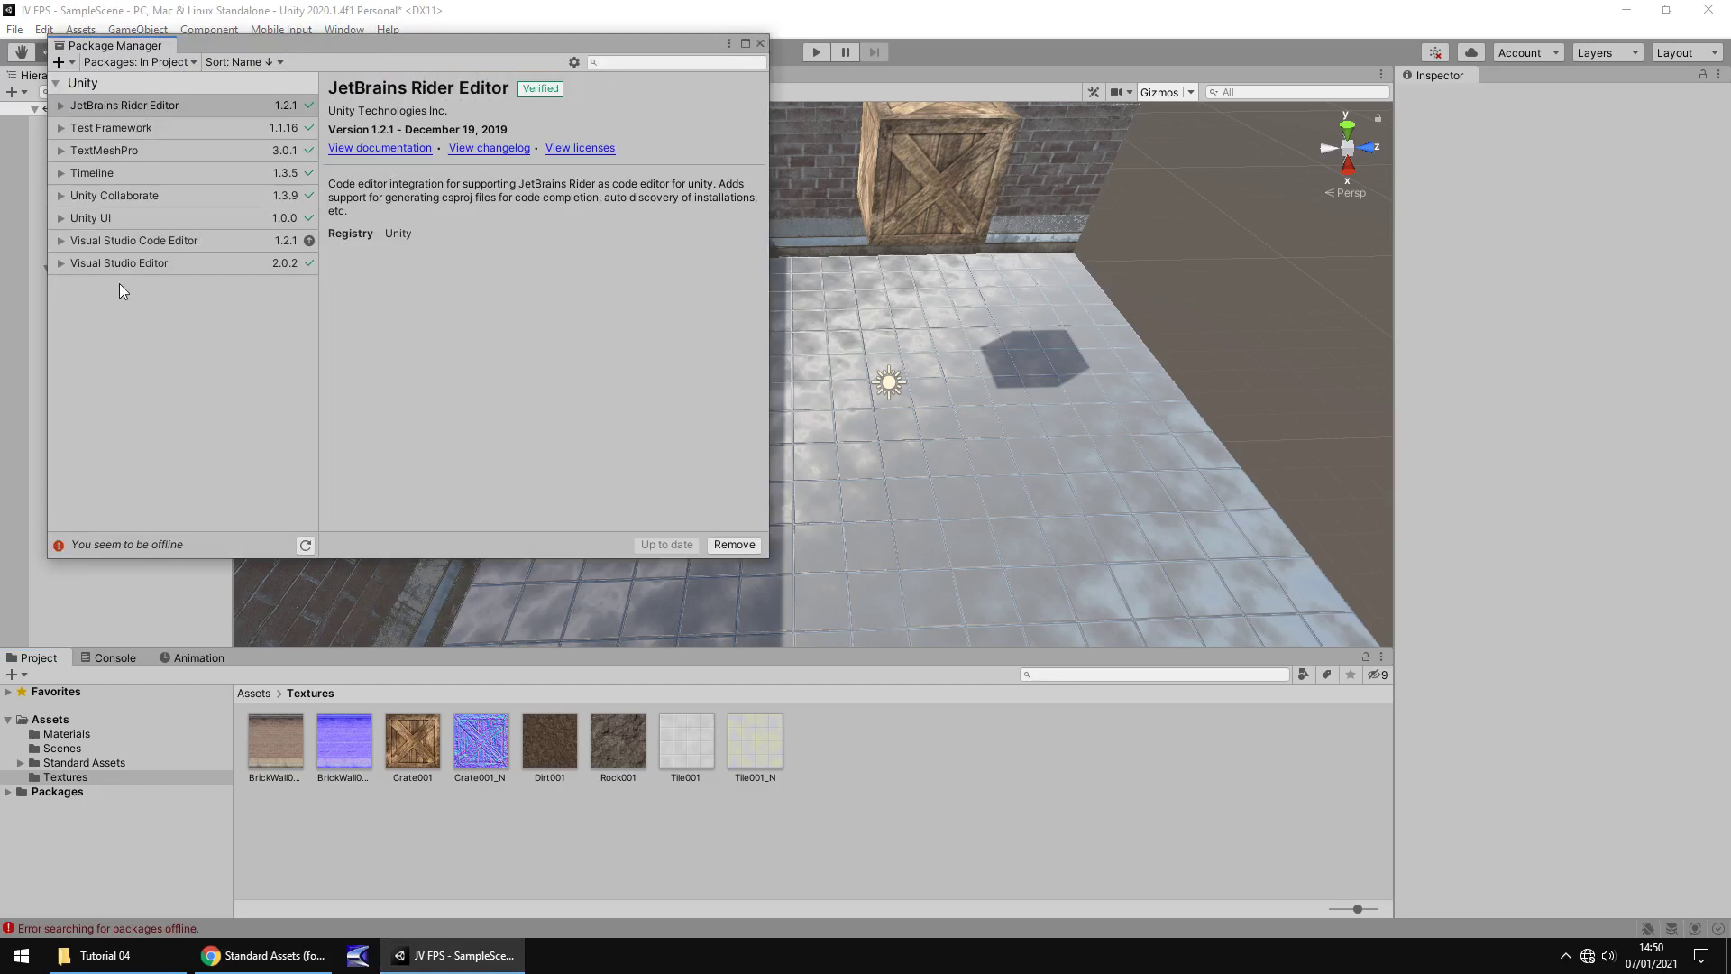
{"action": "left_click", "coordinate": [762, 45]}
Clear the package errors in the Console and list the Standard Assets subfolders.
{"action": "left_click", "coordinate": [115, 657]}
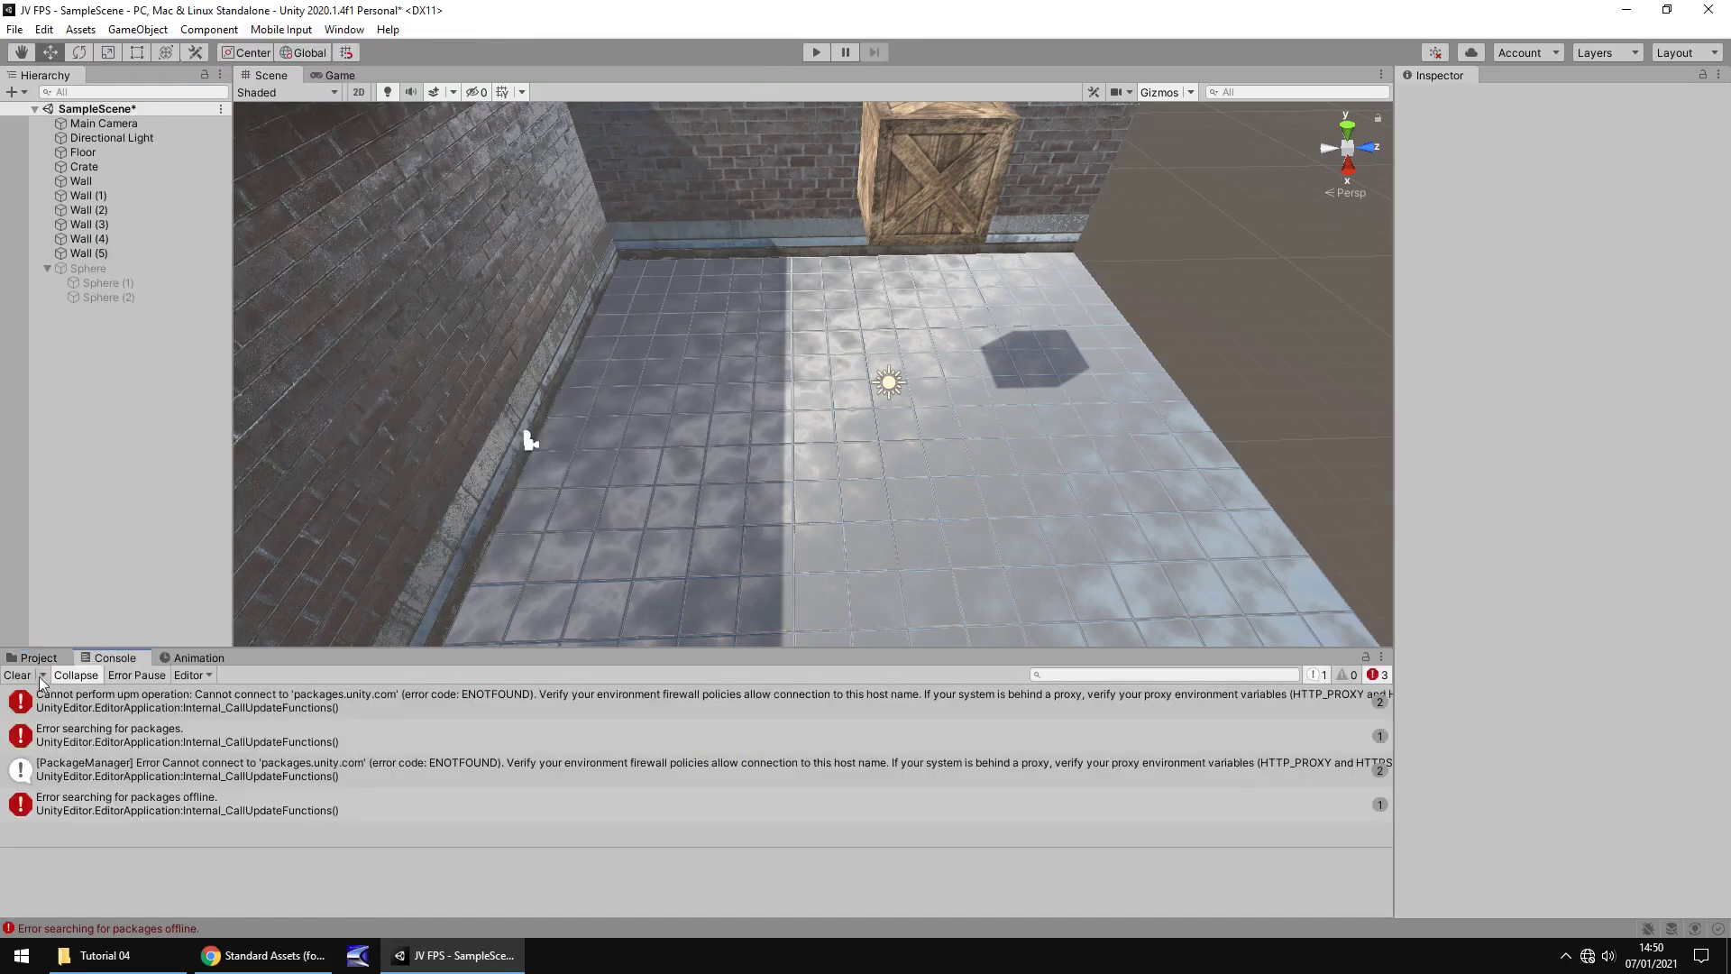
{"action": "left_click", "coordinate": [28, 678]}
{"action": "left_click", "coordinate": [36, 658]}
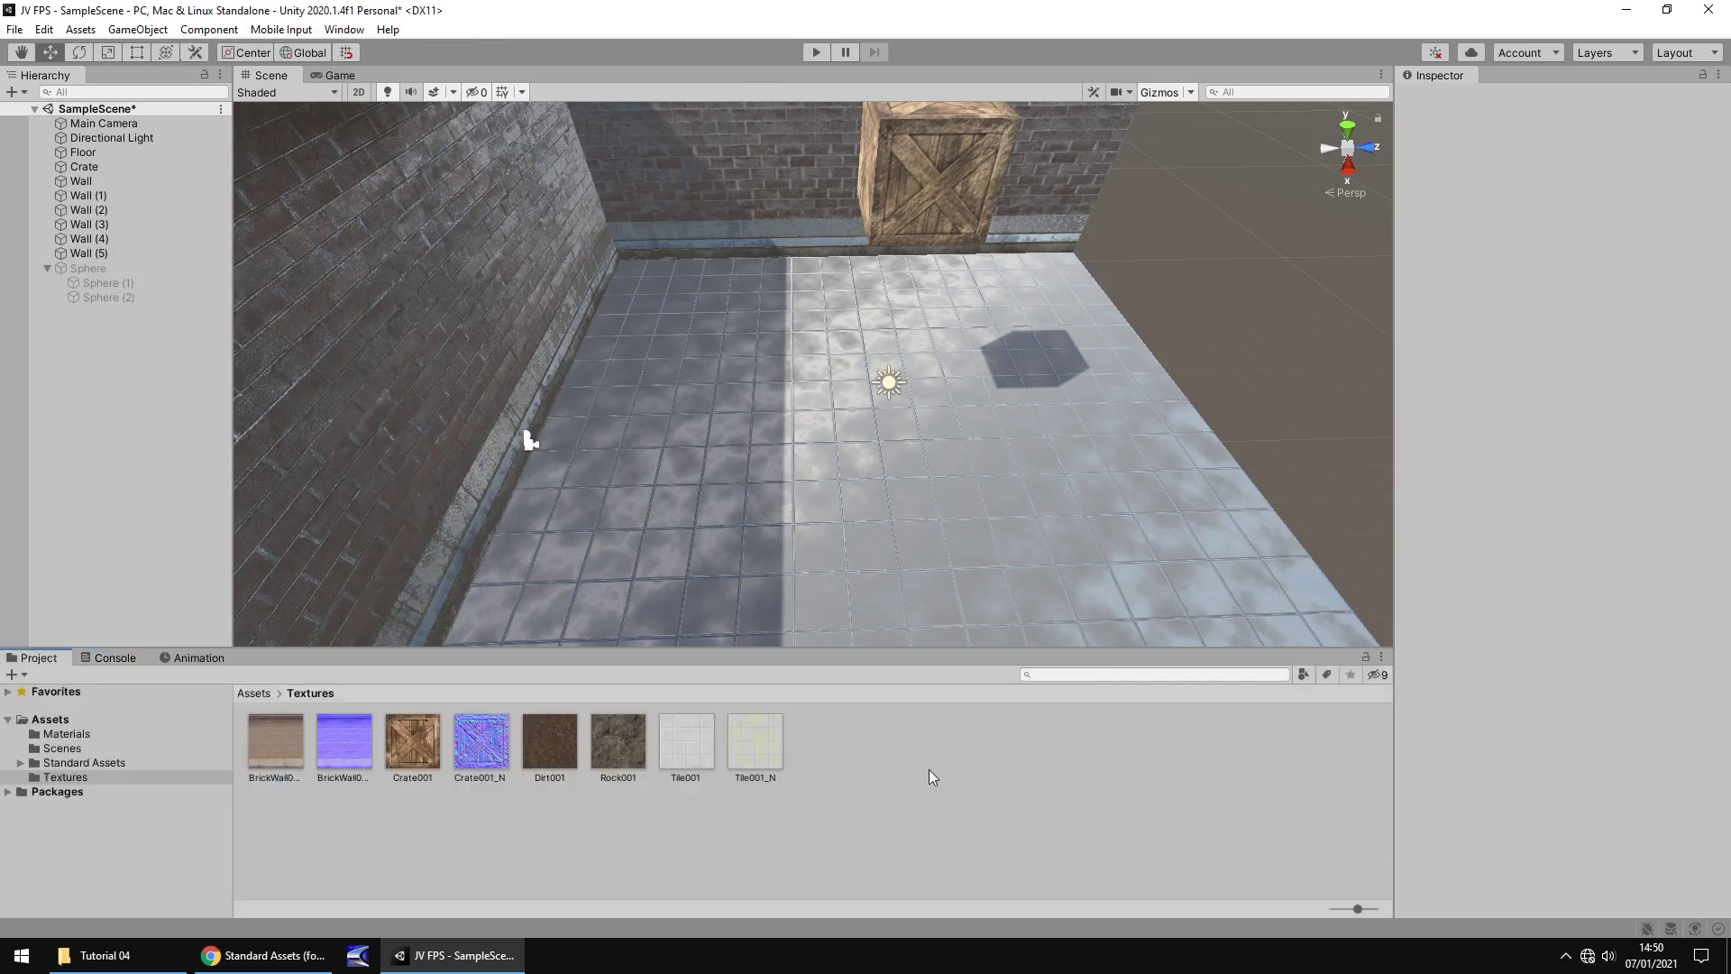
{"action": "left_click", "coordinate": [107, 762]}
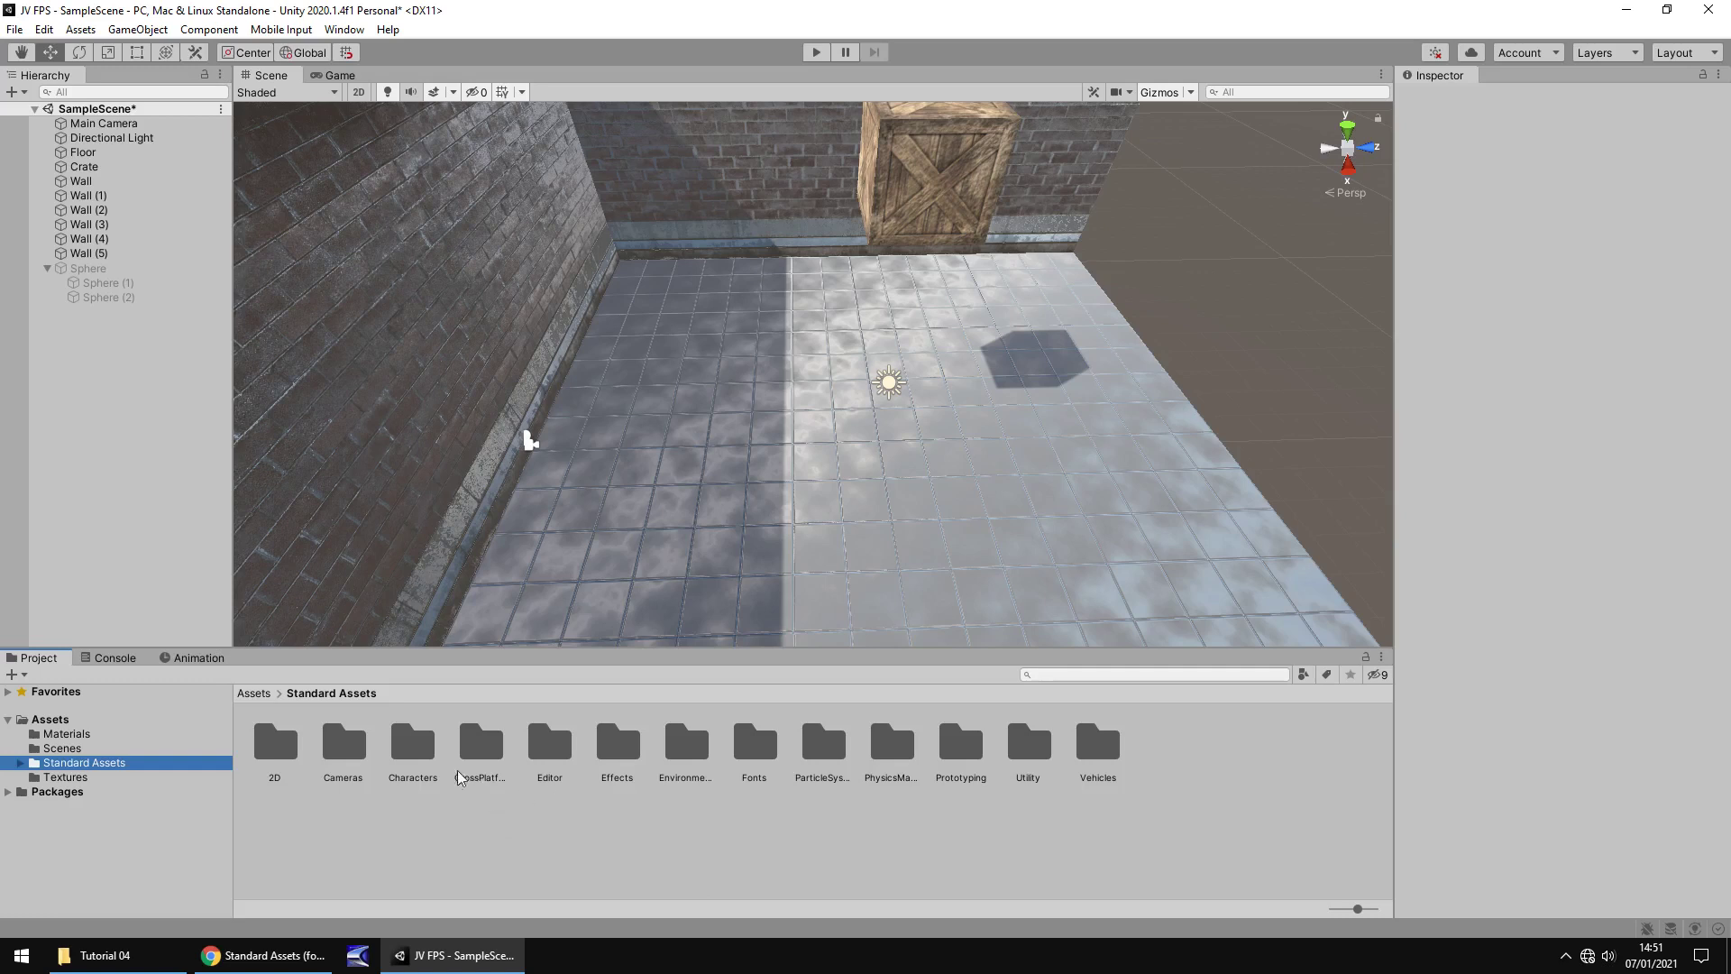
Open Characters > FirstPersonCharacter > Prefabs and inspect the FPSController and RigidBodyFPSController prefabs.
{"action": "double_click", "coordinate": [427, 767]}
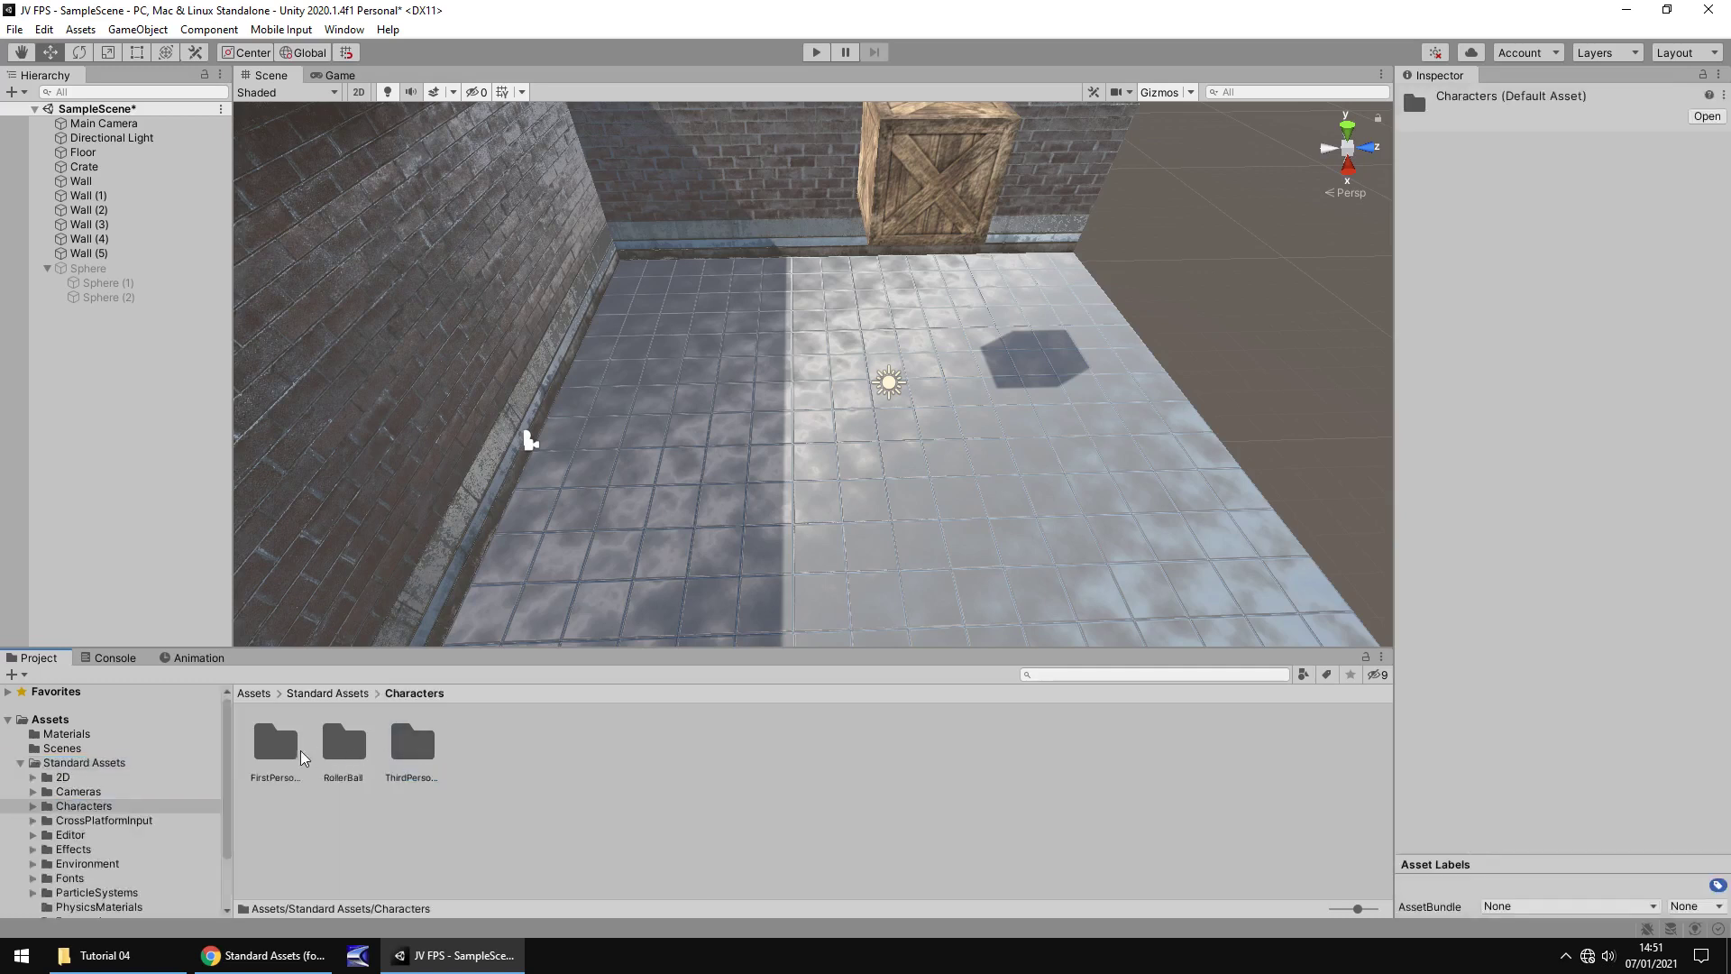
{"action": "double_click", "coordinate": [275, 748]}
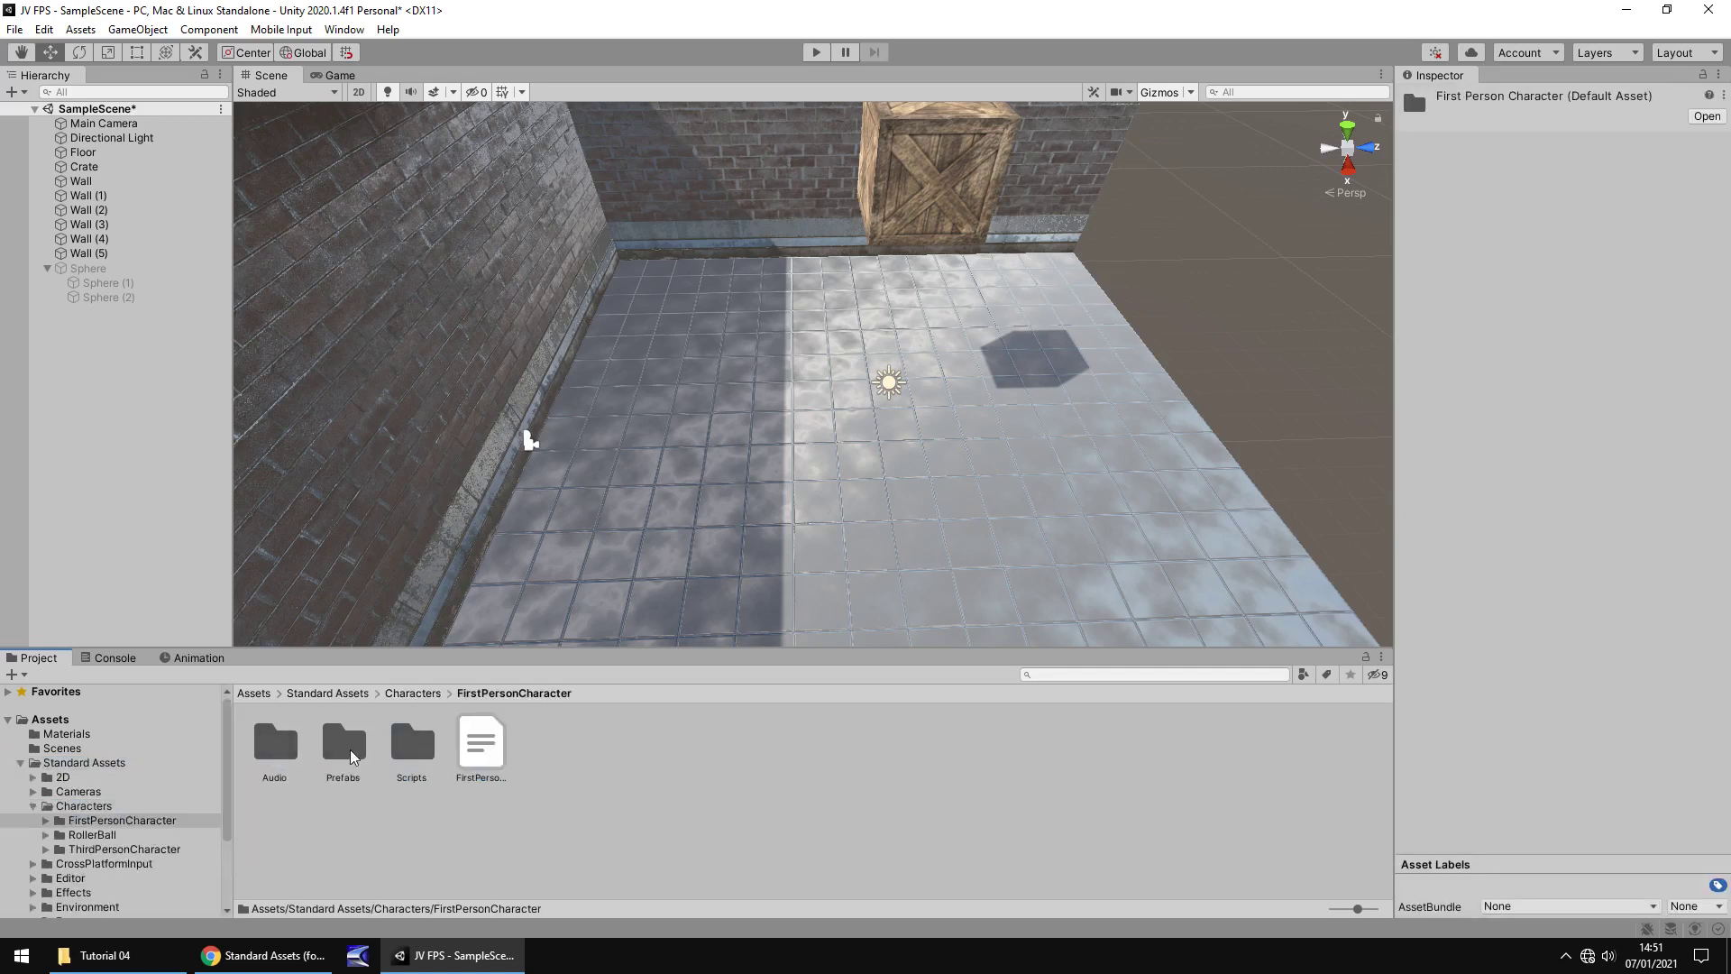
{"action": "double_click", "coordinate": [352, 755]}
{"action": "left_click", "coordinate": [275, 750]}
{"action": "left_click", "coordinate": [350, 753]}
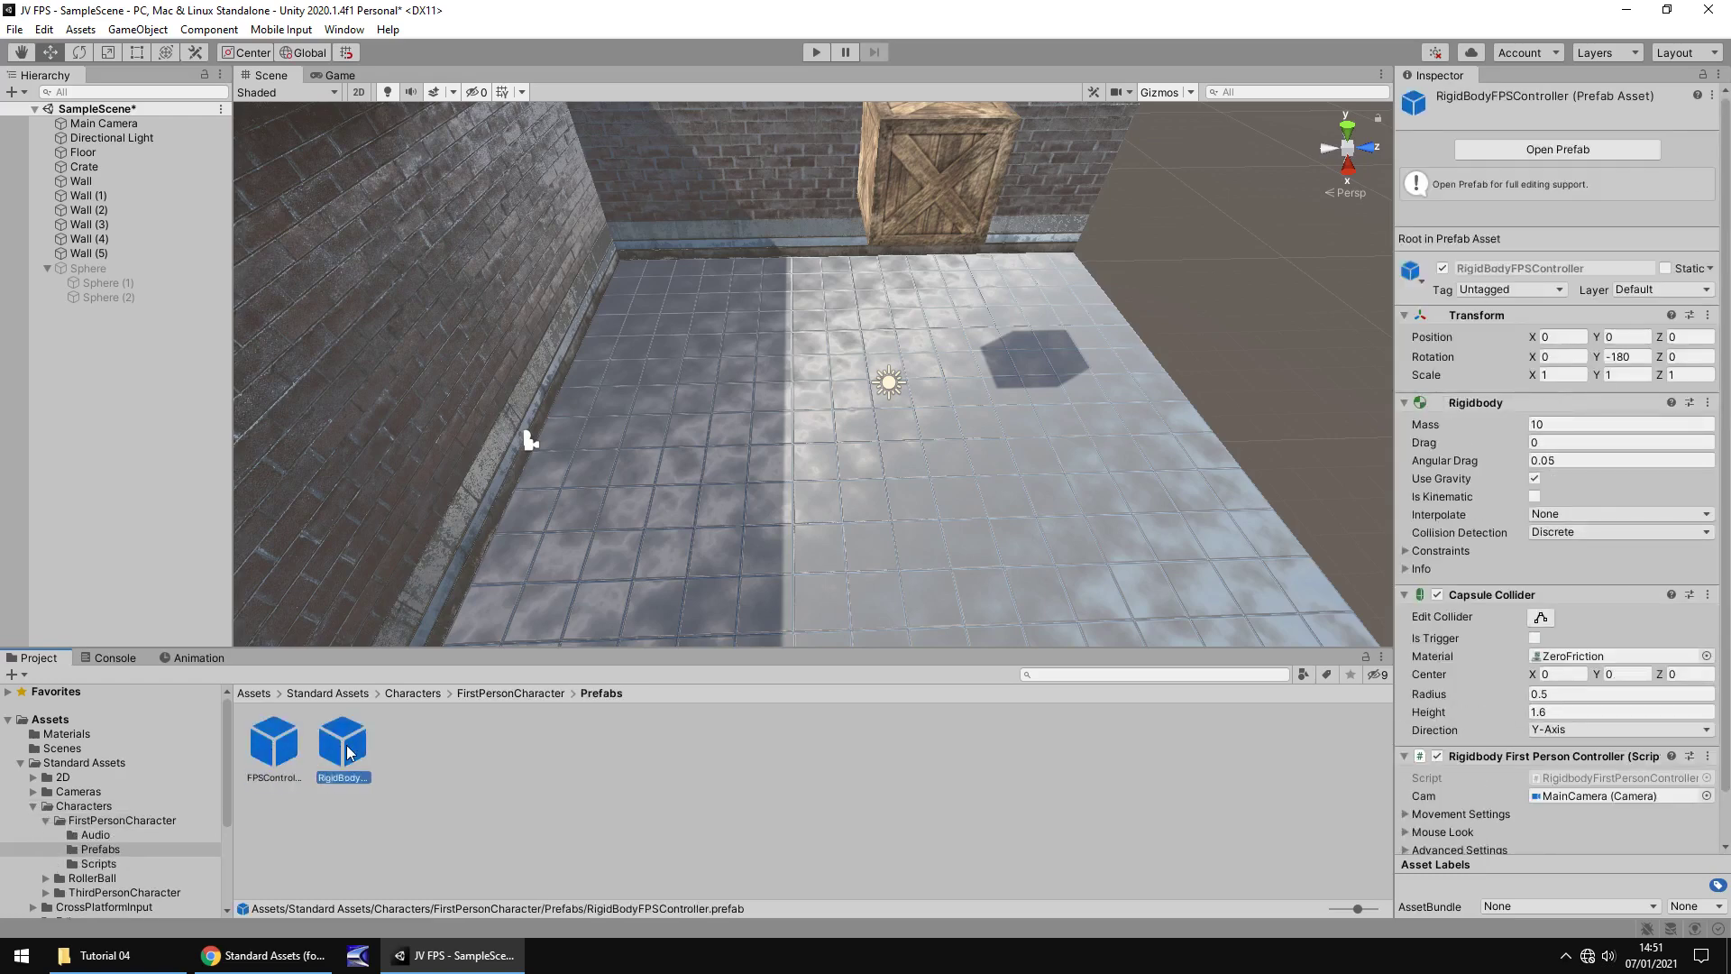
{"action": "left_click", "coordinate": [275, 746]}
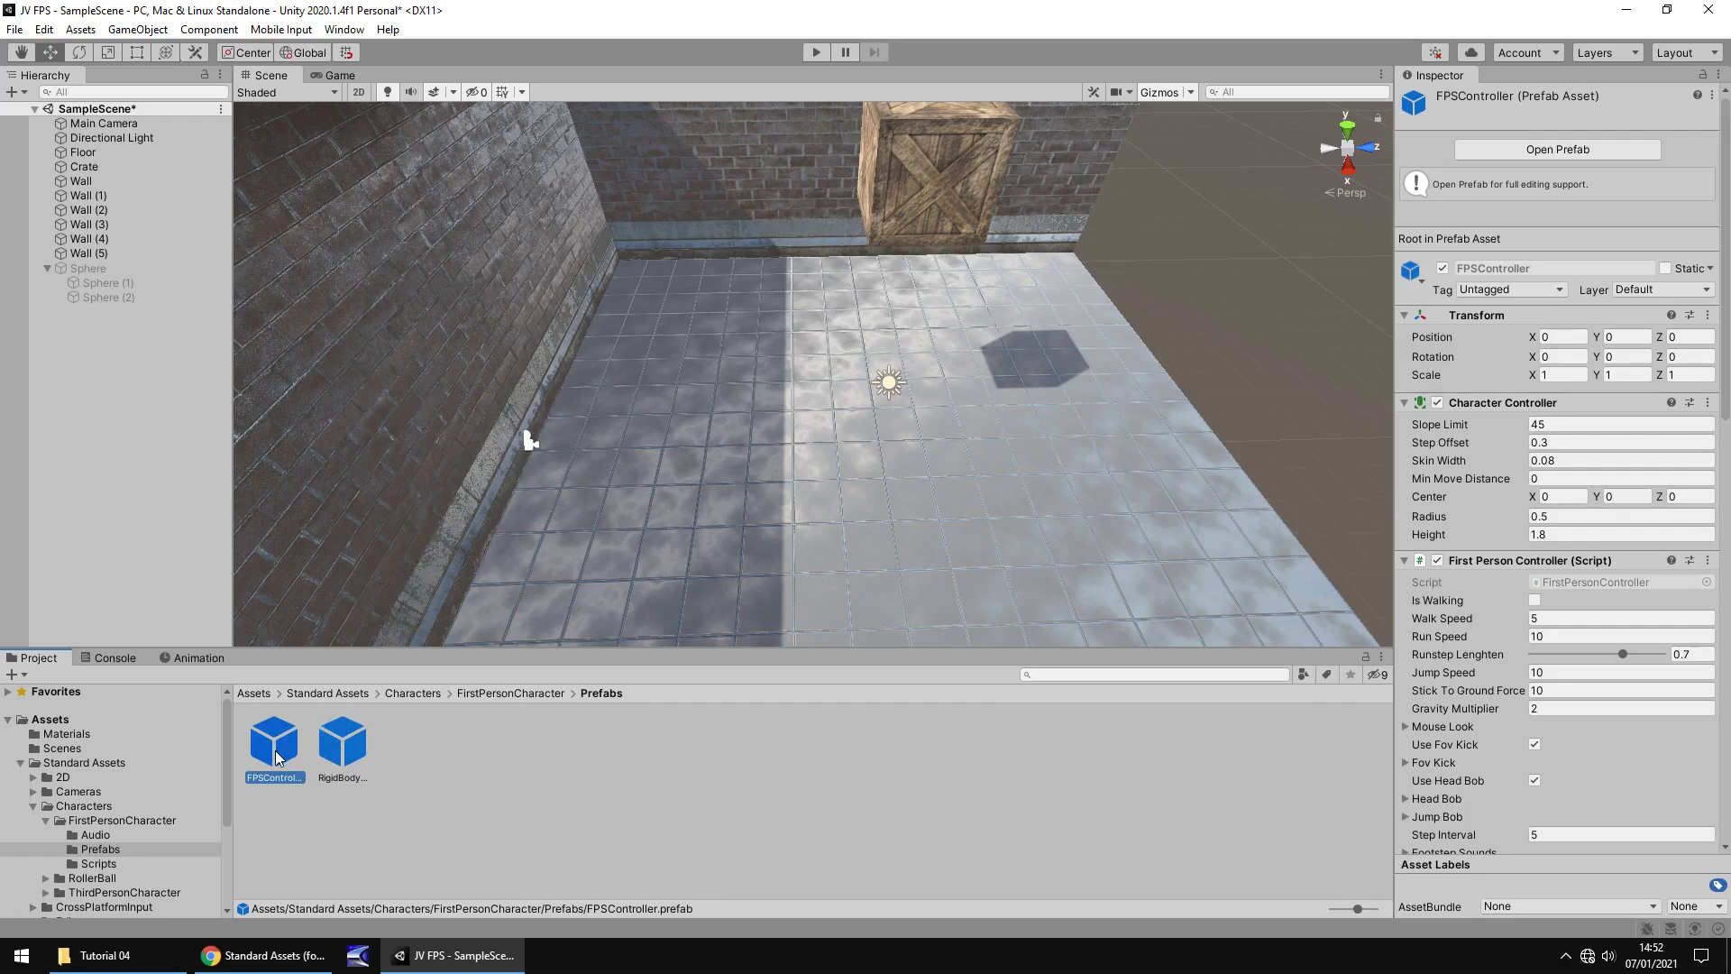
Drop the FPSController prefab onto the tiled floor in the Scene view.
{"action": "left_click_drag", "start_coordinate": [276, 757], "coordinate": [656, 534]}
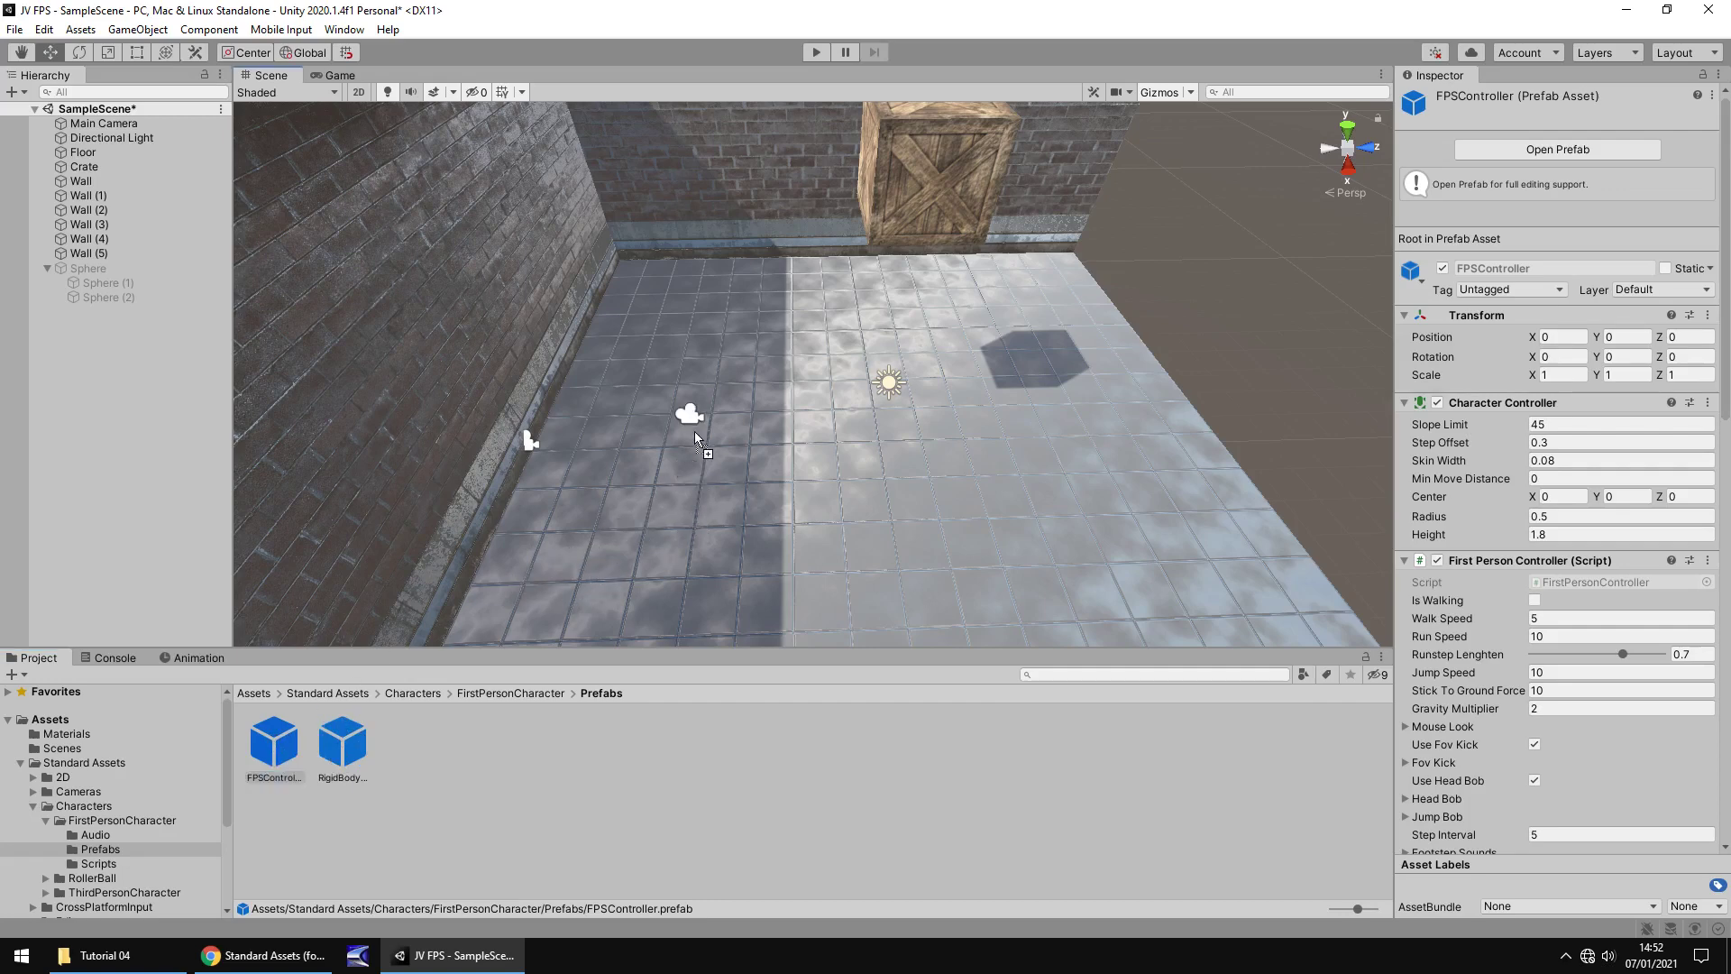
{"action": "left_click_drag", "start_coordinate": [694, 431], "coordinate": [694, 431]}
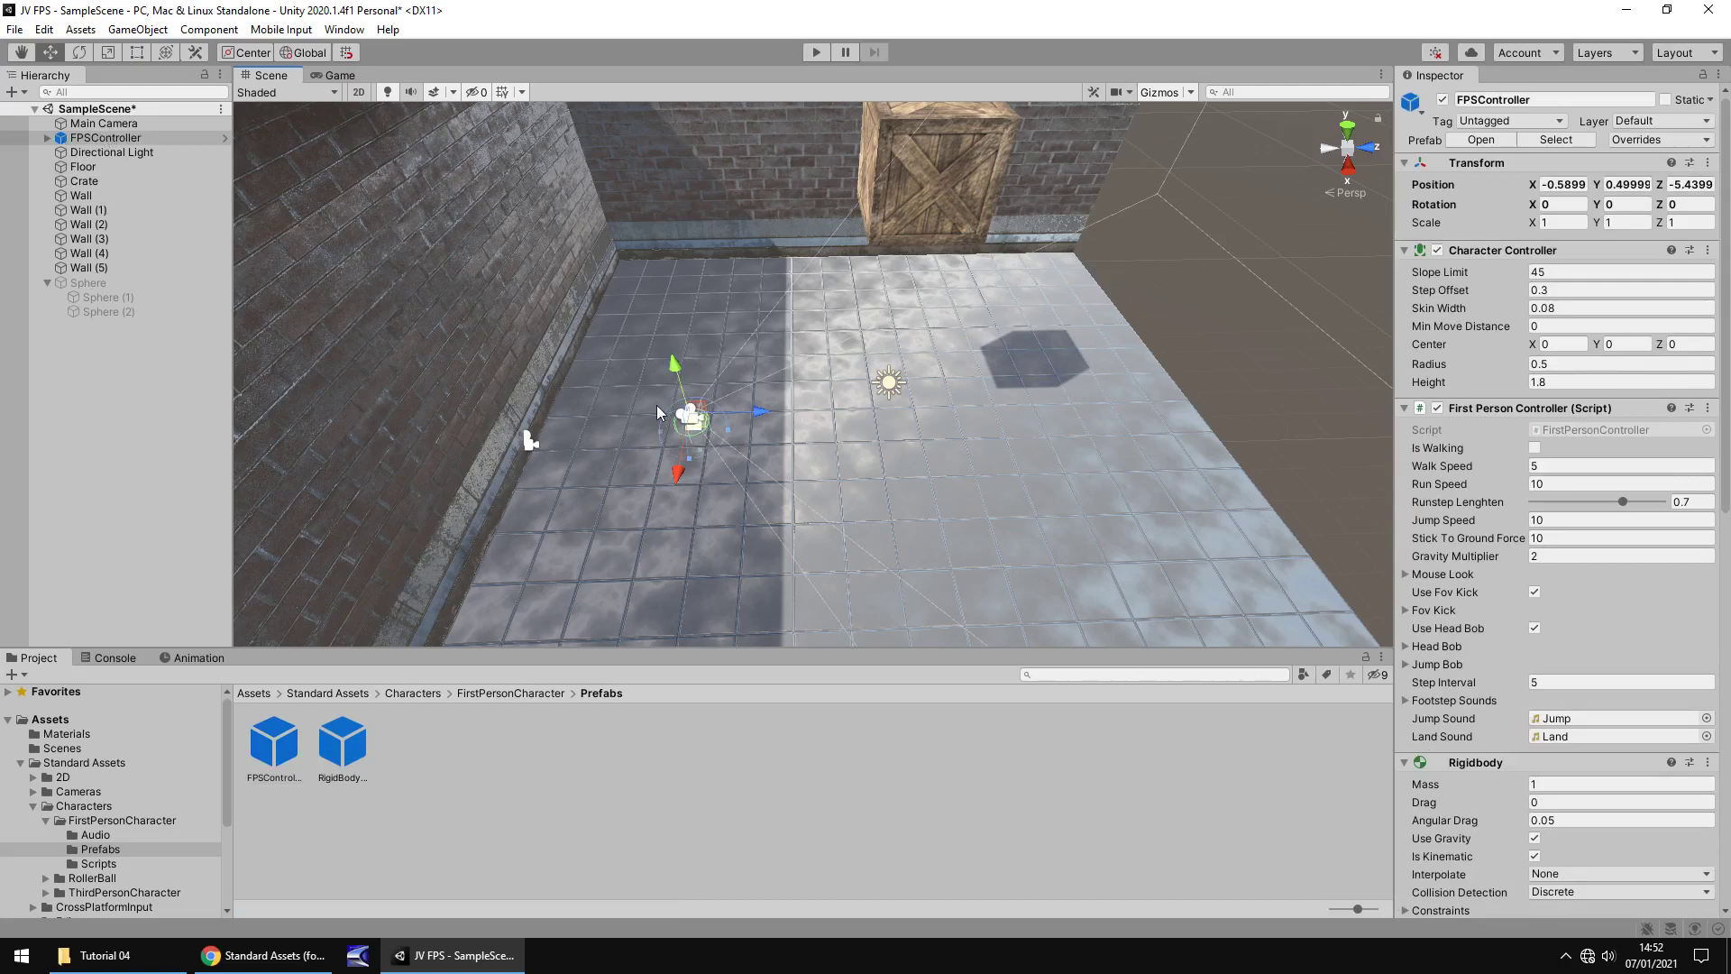
{"action": "scroll", "coordinate": [691, 431], "scroll_direction": "up", "scroll_amount": 5}
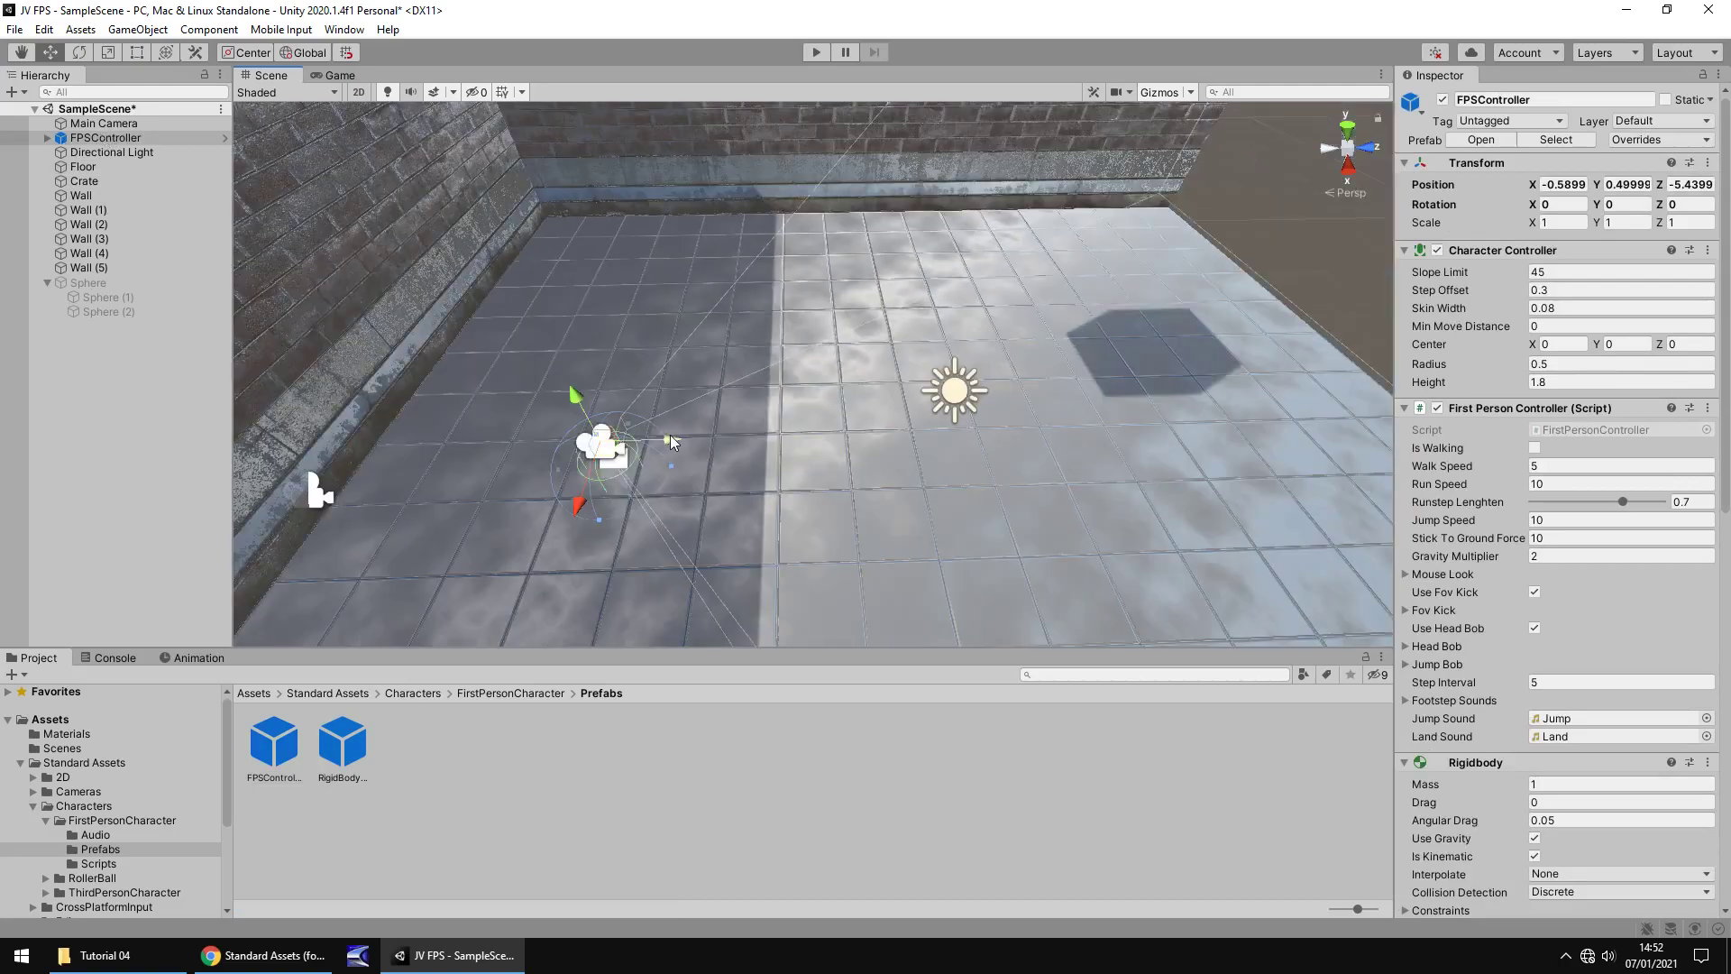
{"action": "left_click_drag", "start_coordinate": [619, 443], "coordinate": [660, 478]}
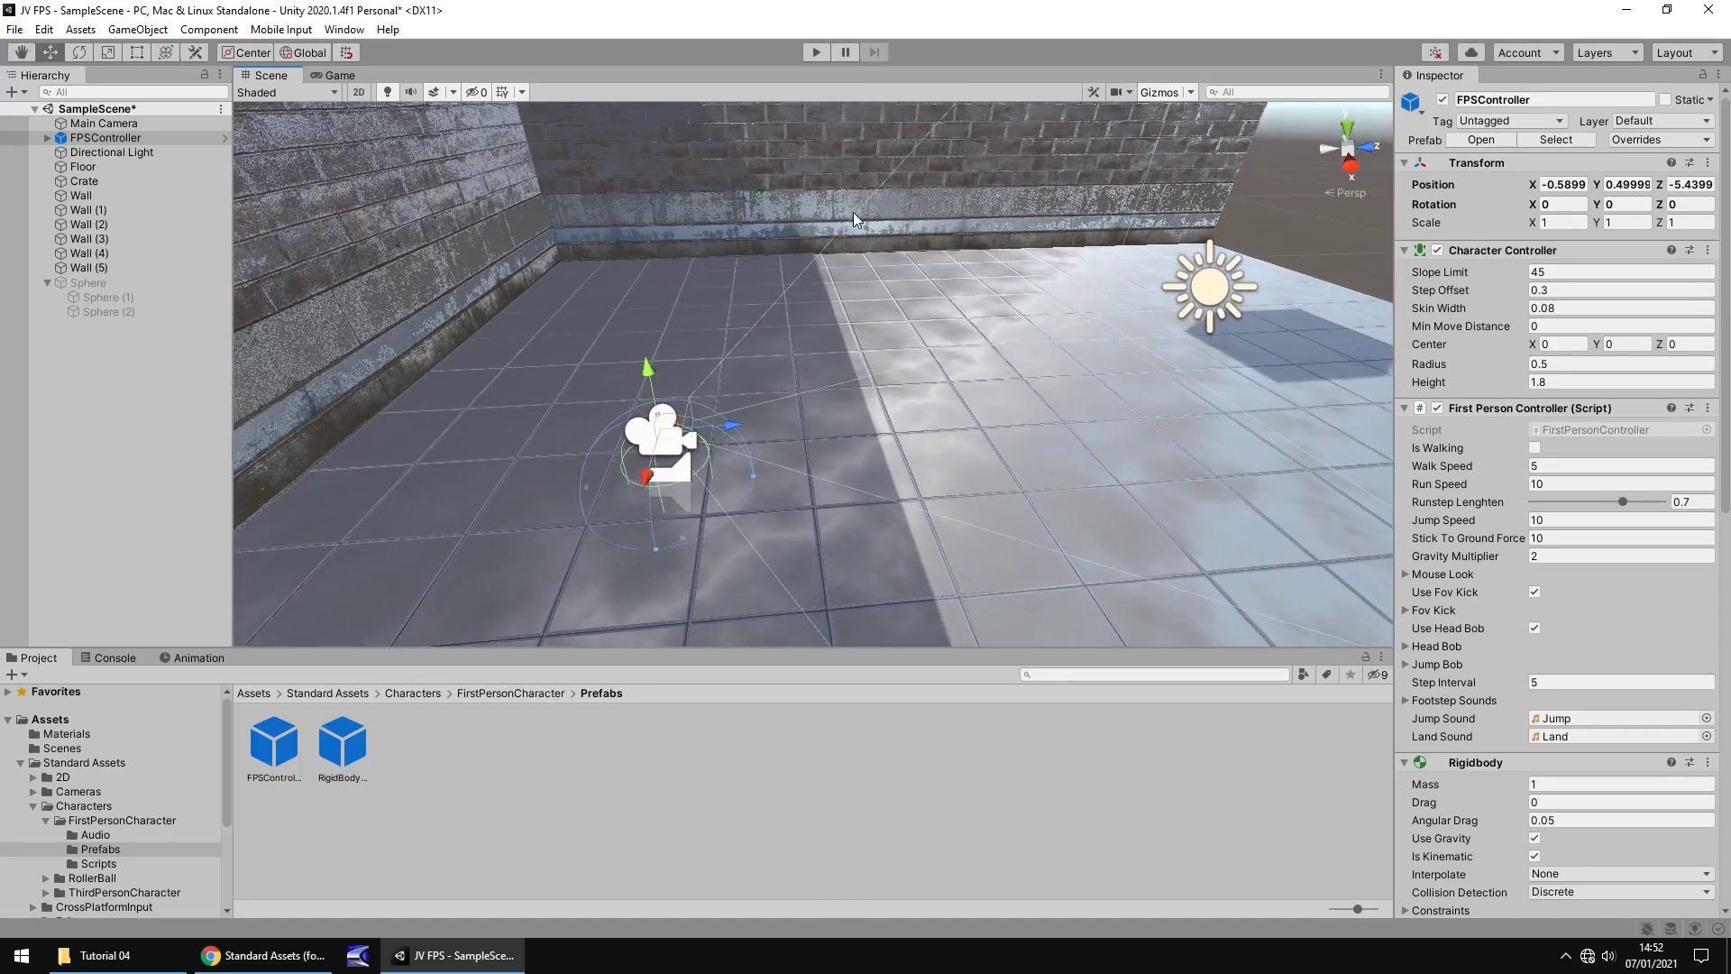
Raise the FPSController one unit so its Y position is about 1.5.
{"action": "left_click", "coordinate": [789, 209]}
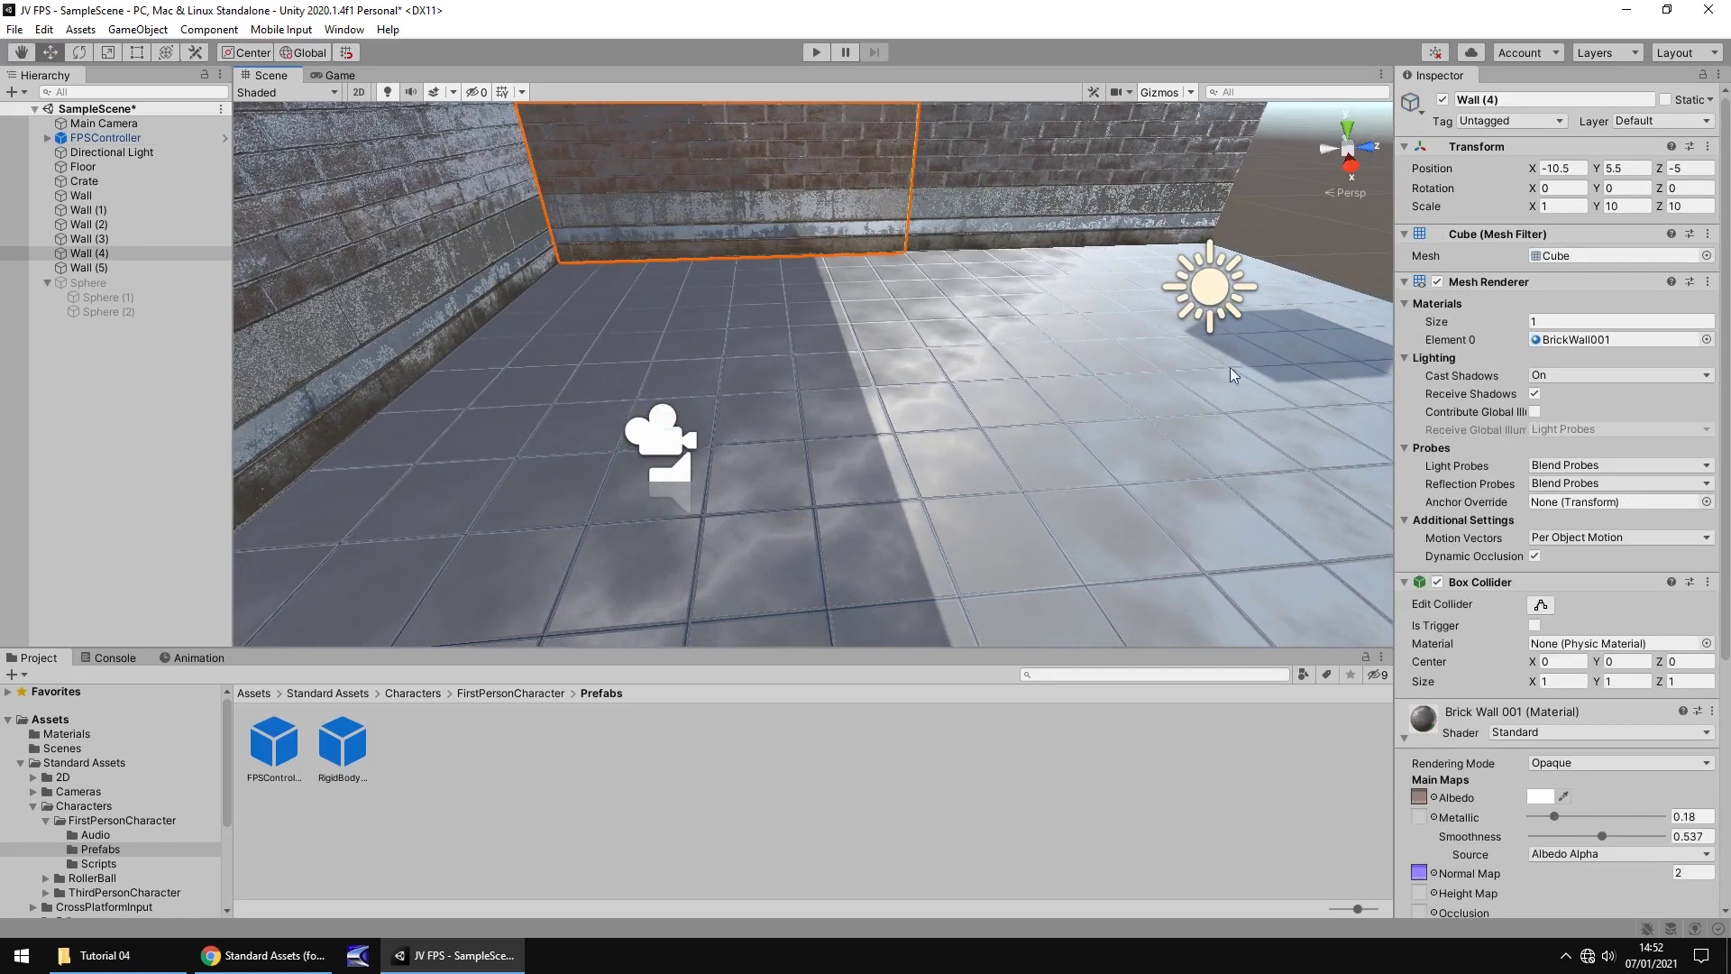
{"action": "key", "text": "f"}
{"action": "left_click", "coordinate": [1037, 190]}
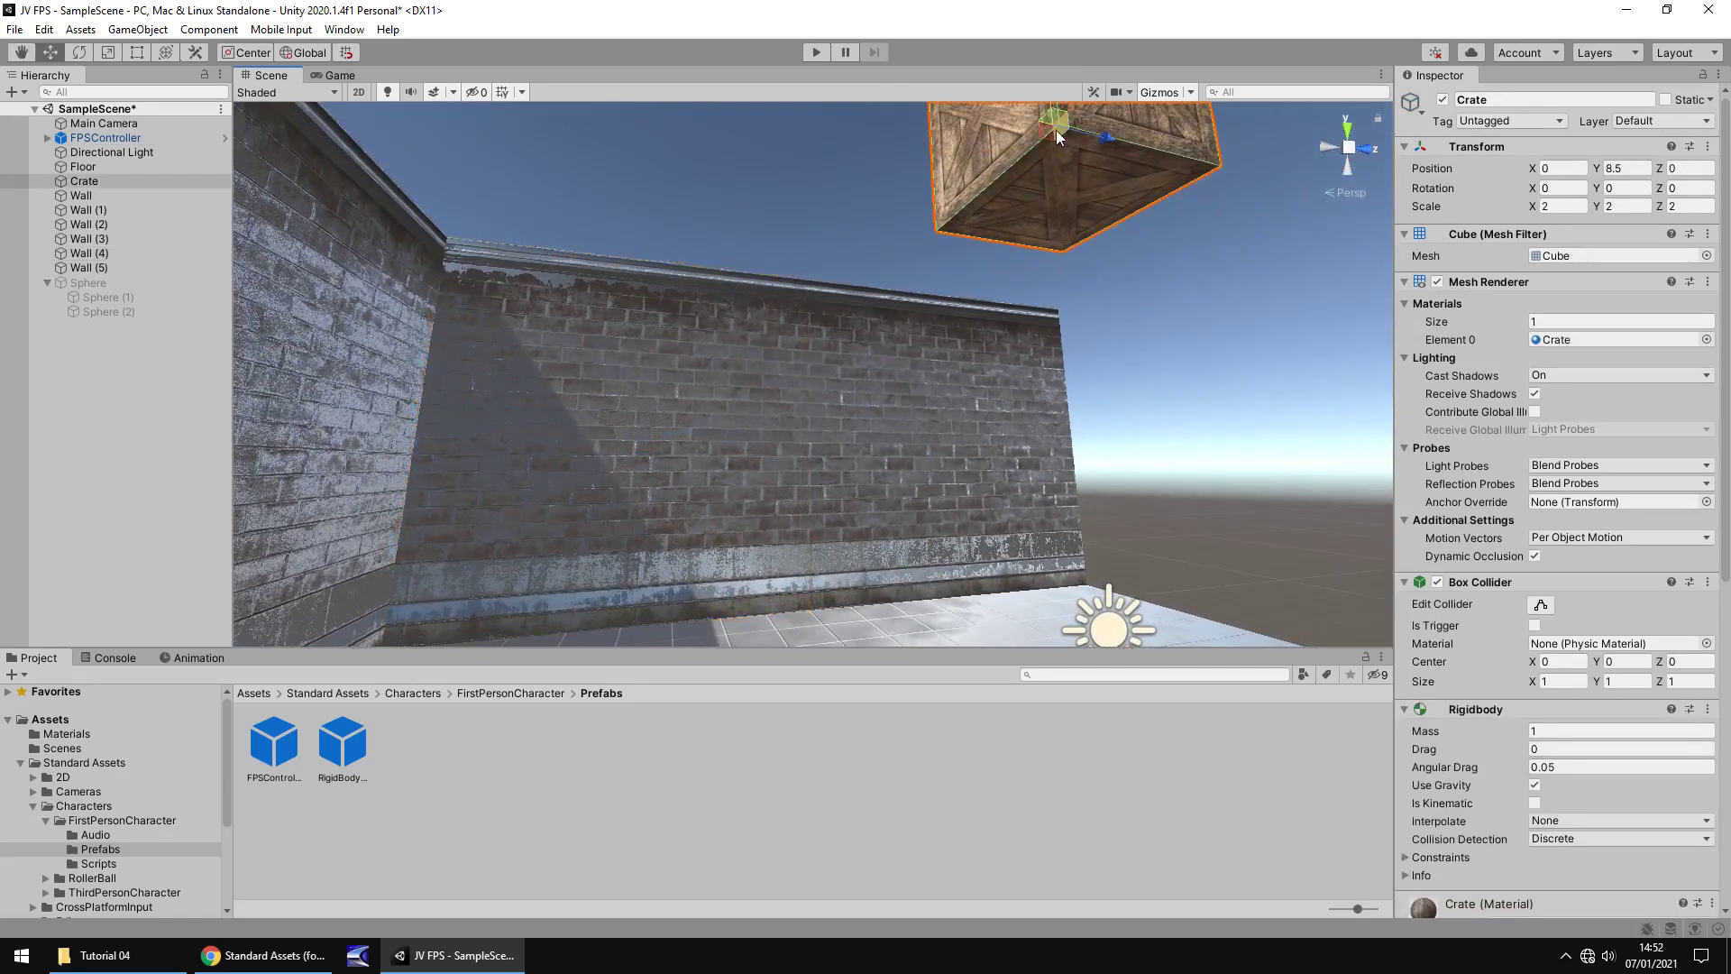
{"action": "right_click_drag", "start_coordinate": [1215, 267], "coordinate": [864, 555]}
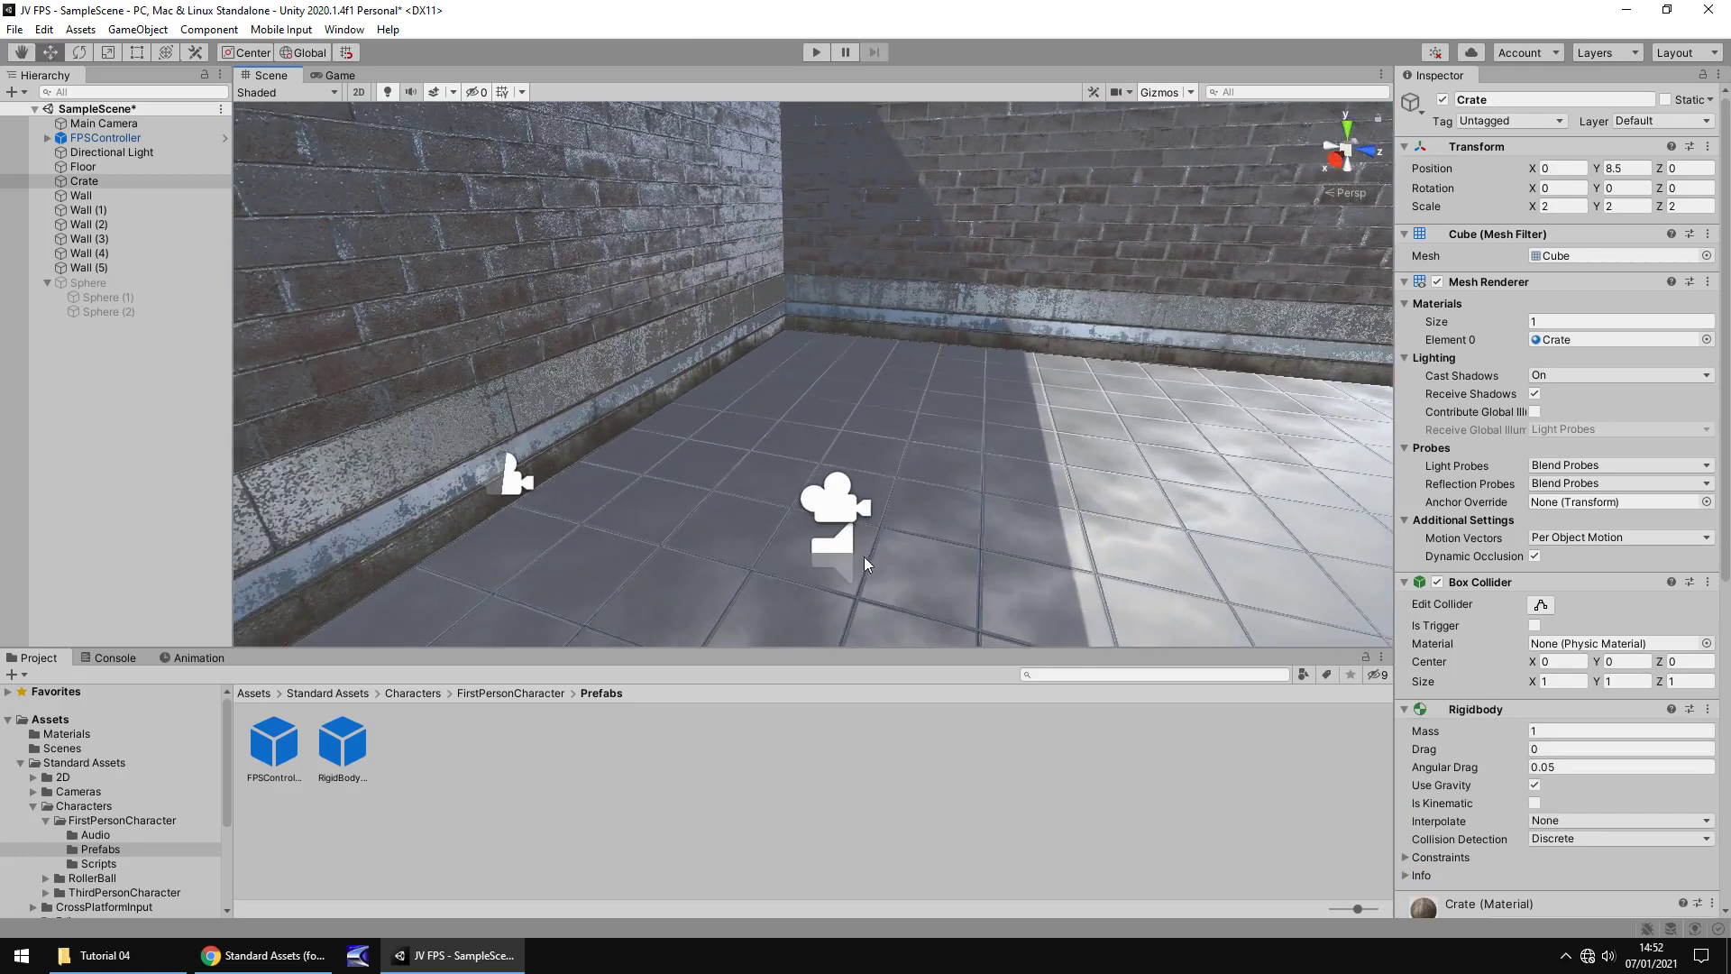
{"action": "left_click", "coordinate": [105, 138]}
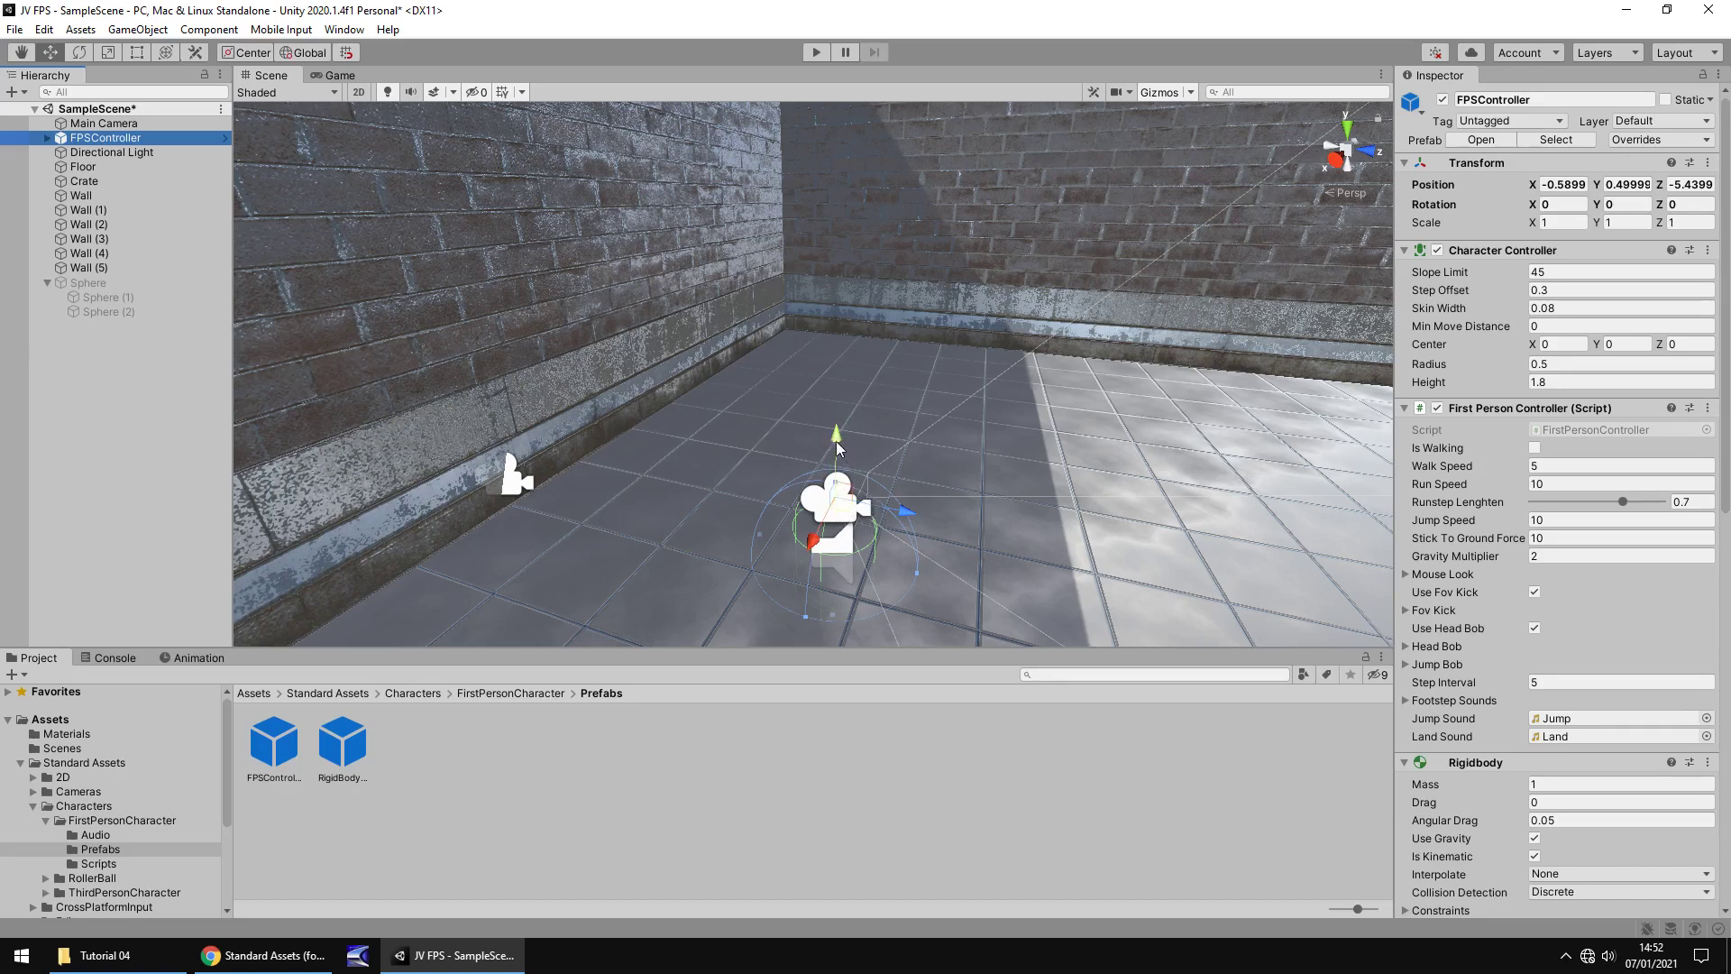
{"action": "left_click_drag", "start_coordinate": [839, 446], "coordinate": [835, 377], "text": "ctrl"}
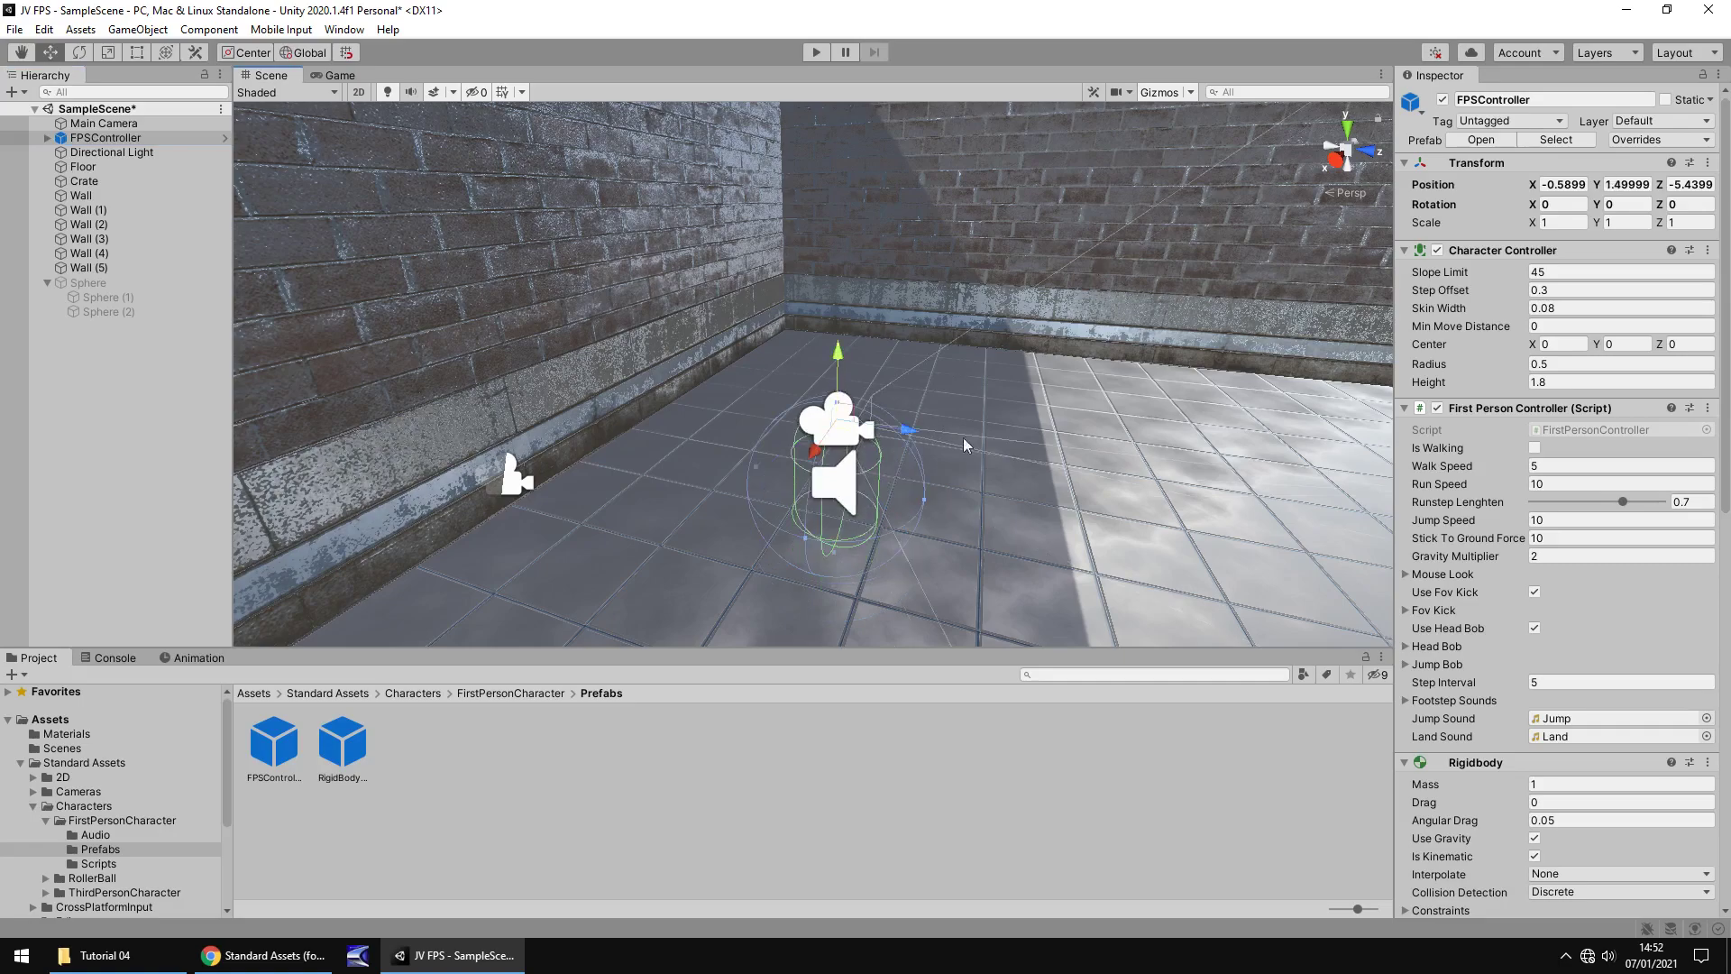
{"action": "middle_click_drag", "start_coordinate": [972, 441], "coordinate": [918, 403]}
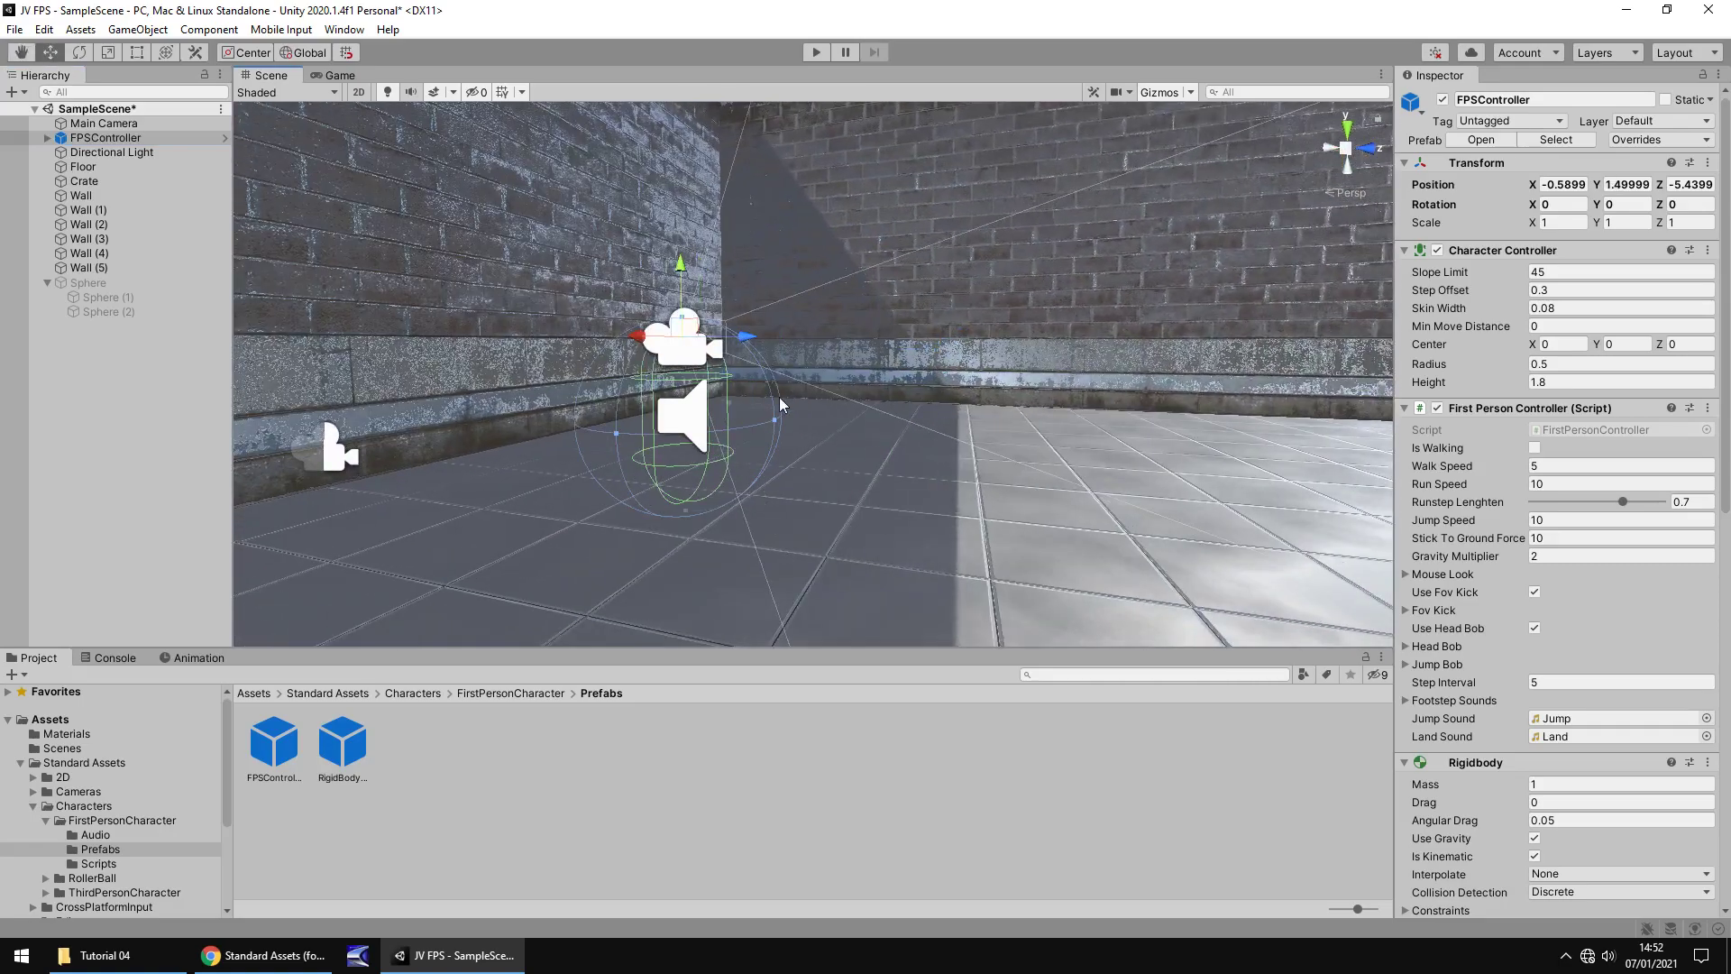
Raise the FPSController's FirstPersonCharacter camera from 0.8 to 1.3, then reselect the FPSController.
{"action": "left_click", "coordinate": [46, 137]}
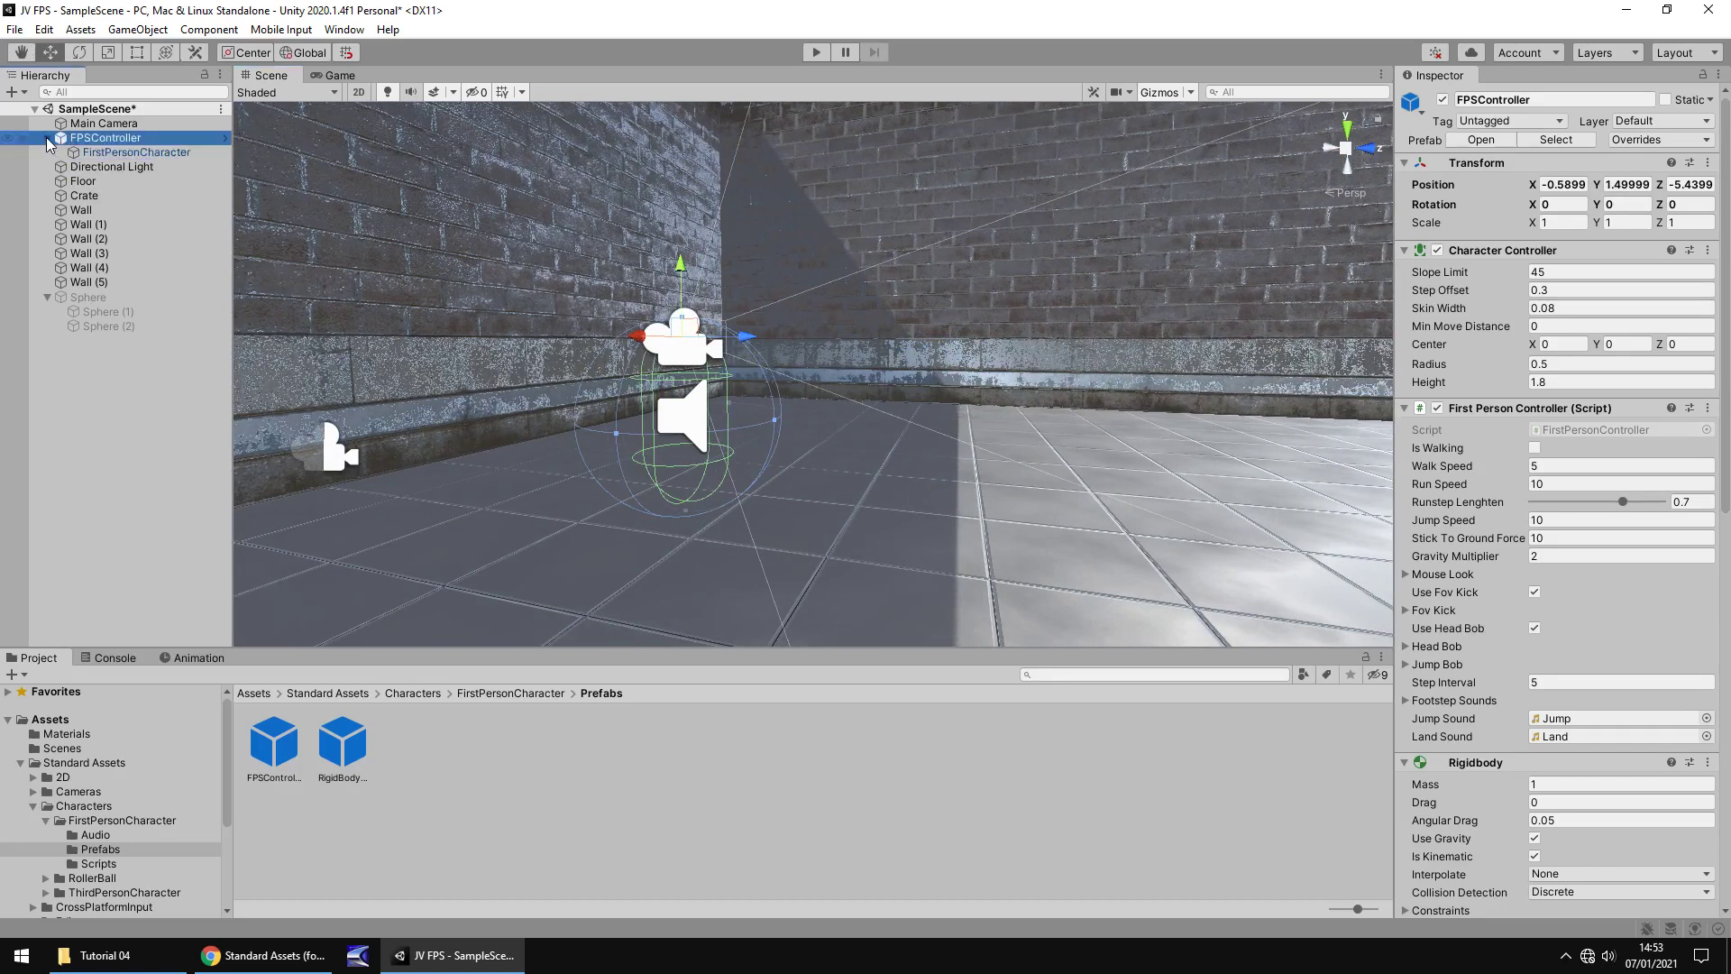
{"action": "left_click", "coordinate": [133, 152]}
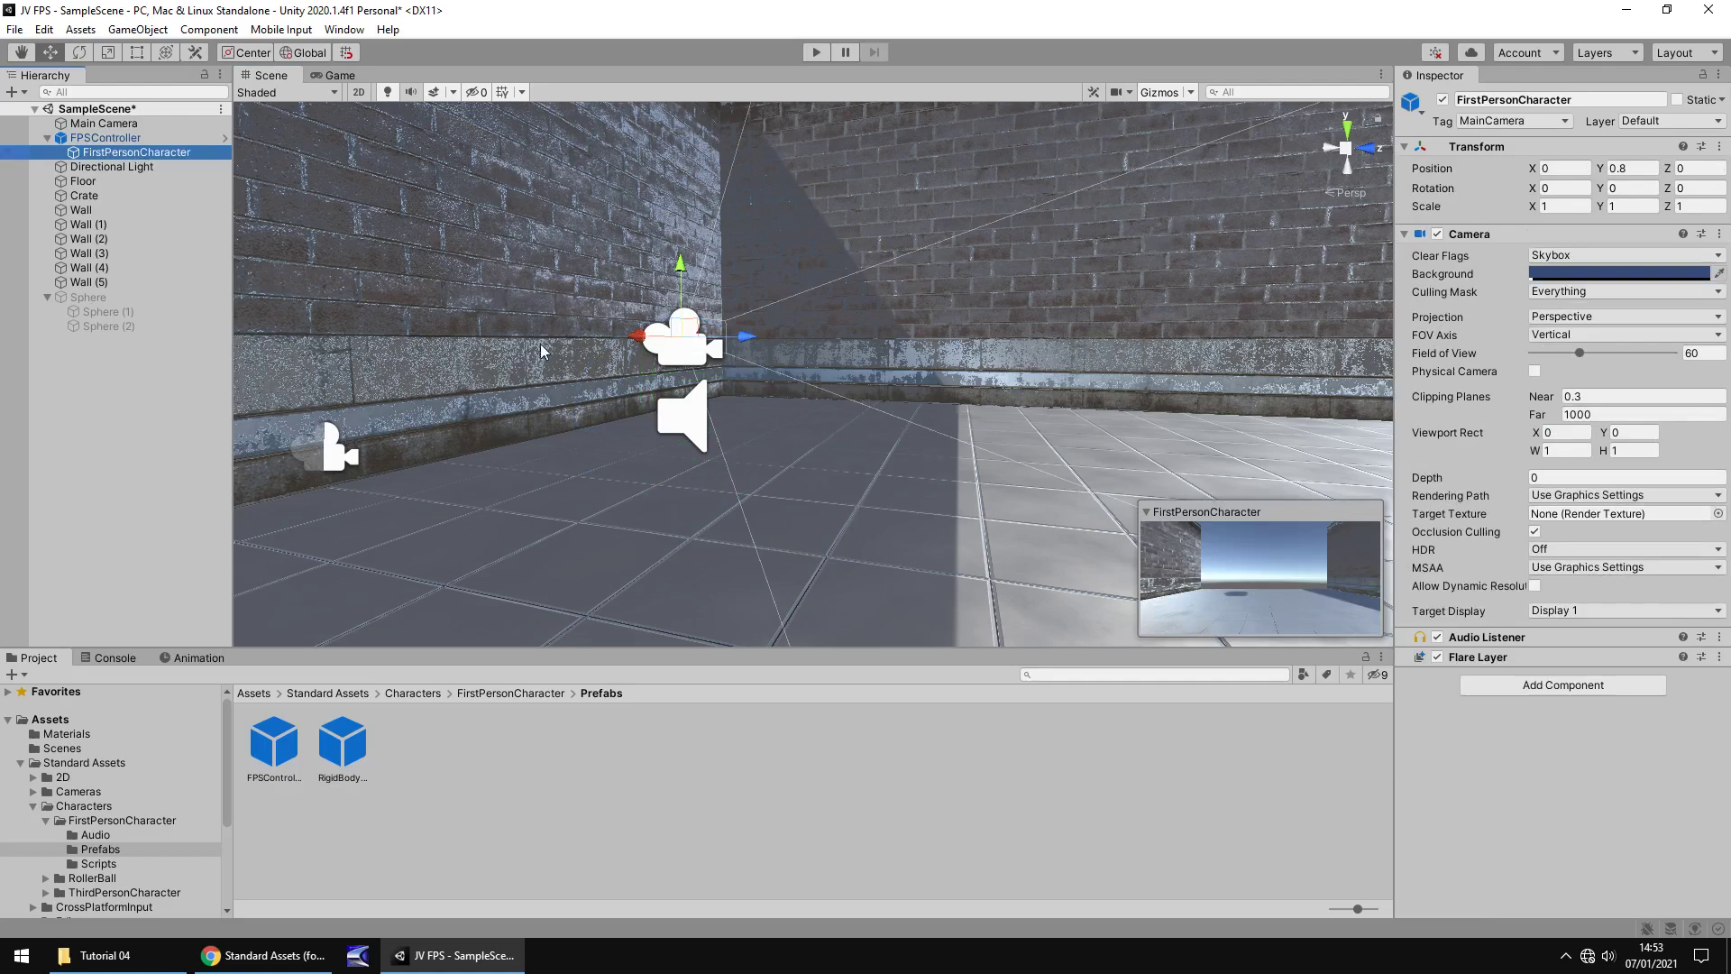
{"action": "mouse_move", "coordinate": [770, 263]}
{"action": "middle_mouse_down"}
{"action": "mouse_move", "coordinate": [748, 289]}
{"action": "mouse_move", "coordinate": [802, 266]}
{"action": "mouse_move", "coordinate": [787, 270]}
{"action": "middle_mouse_up"}
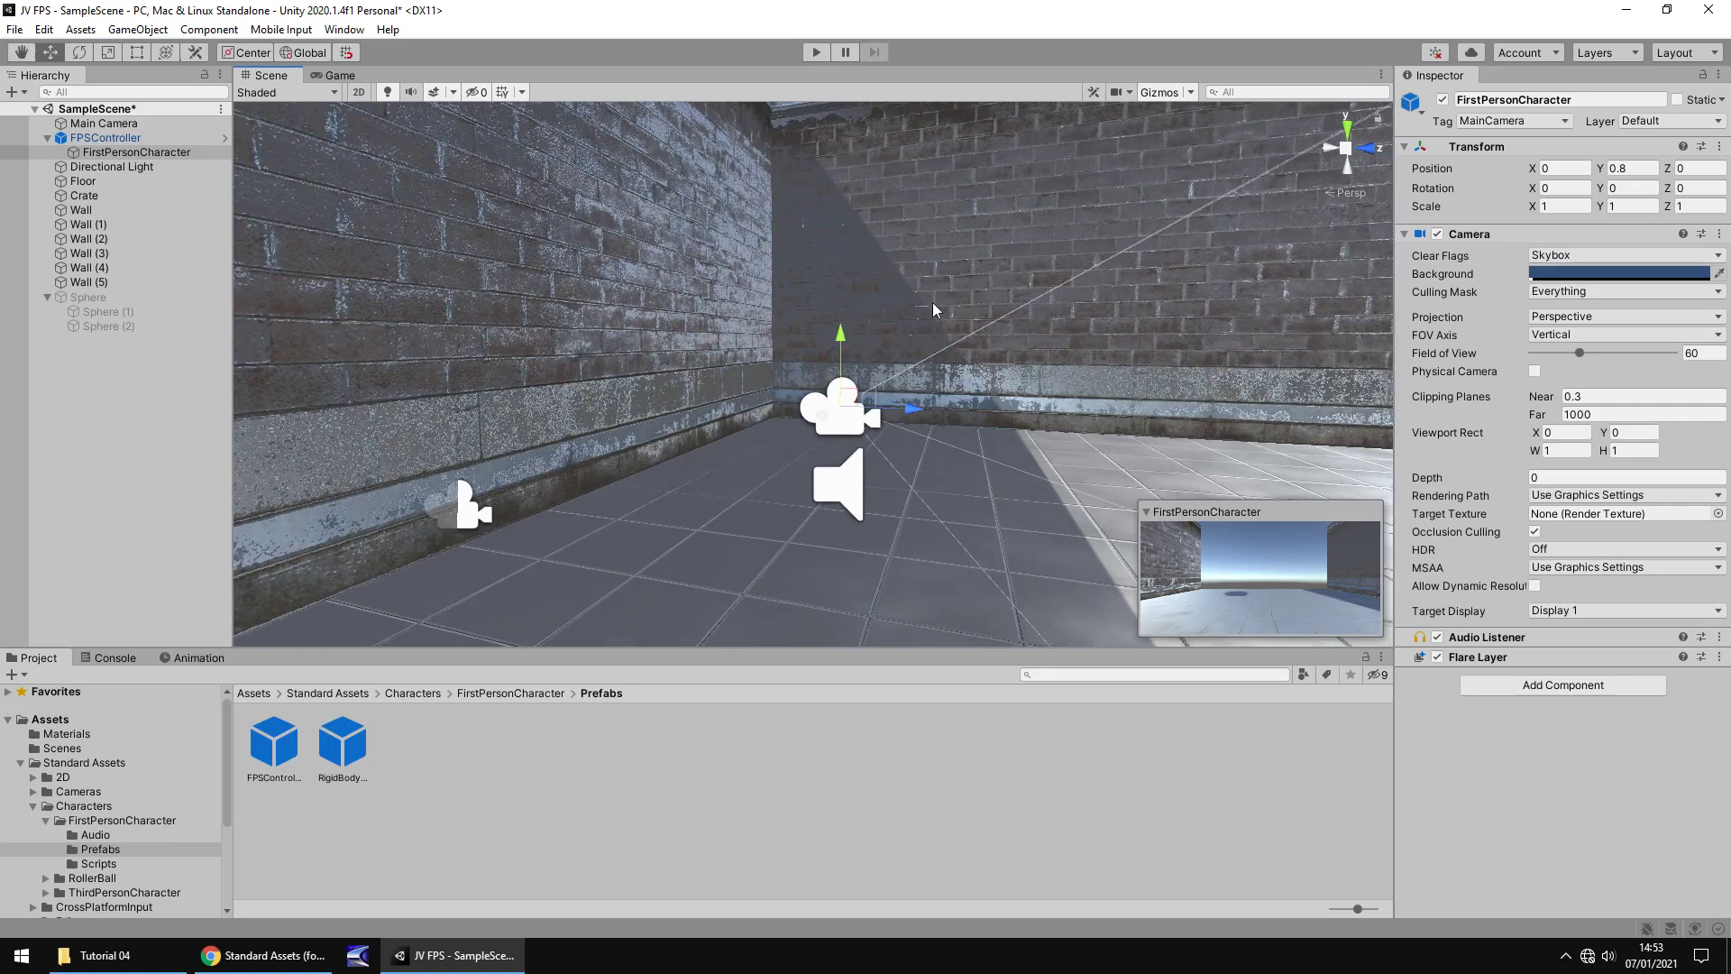
{"action": "left_click_drag", "start_coordinate": [837, 337], "coordinate": [850, 295]}
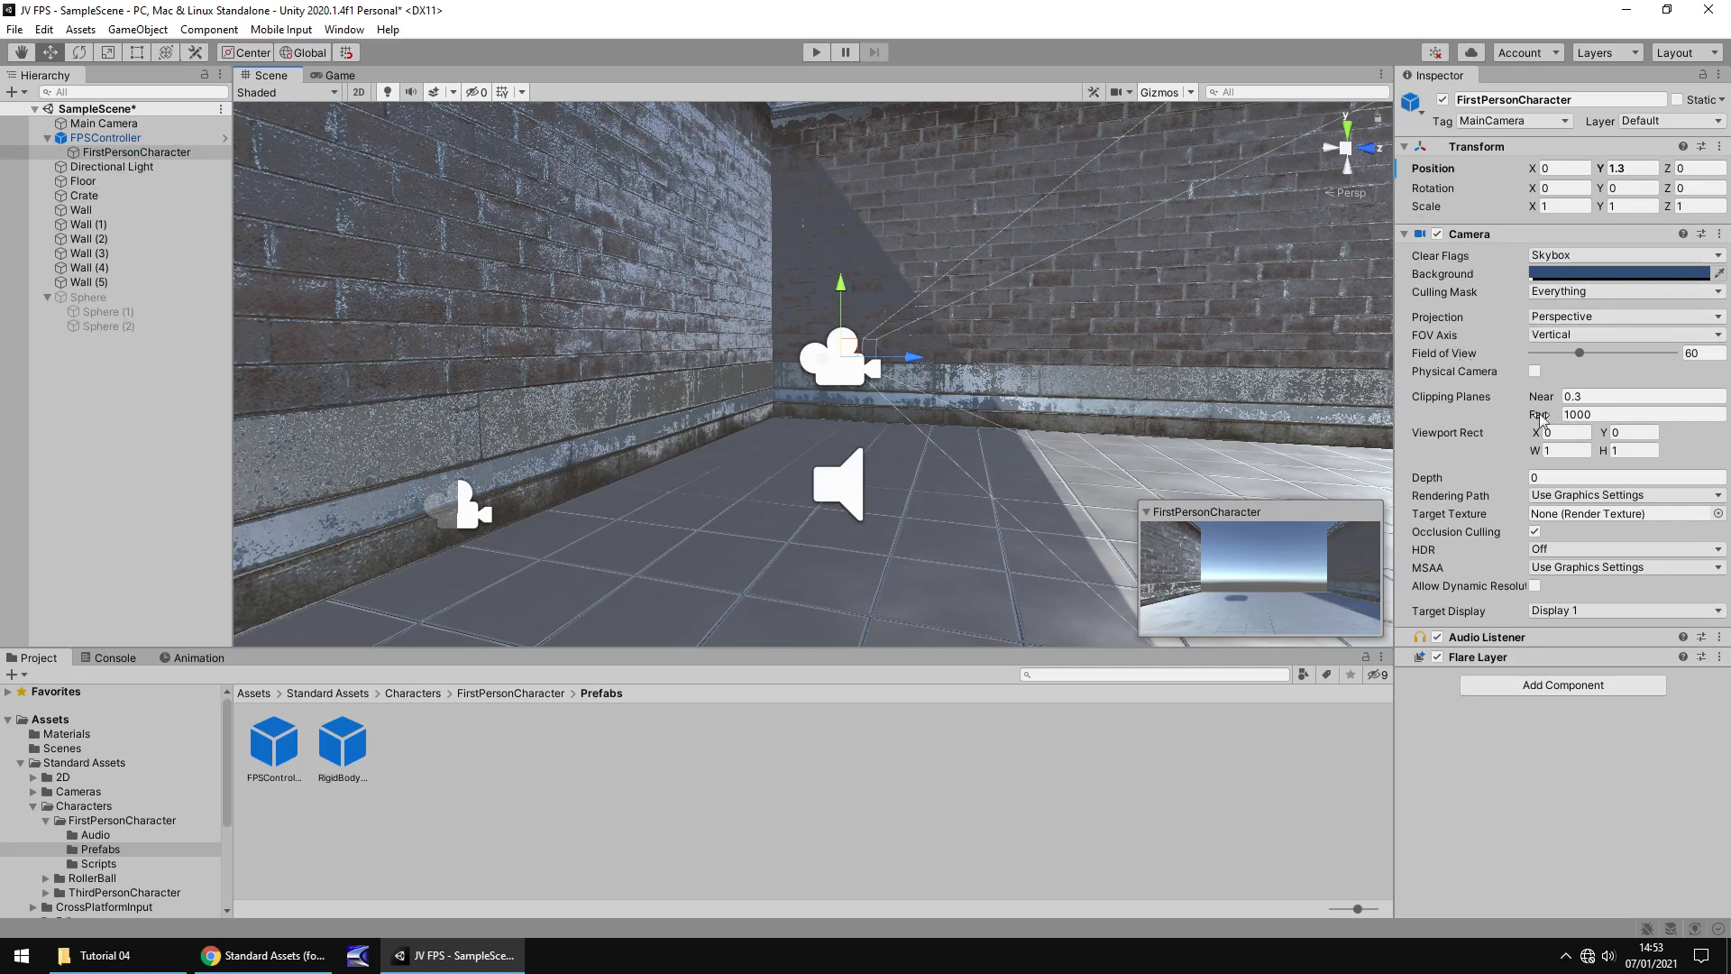
{"action": "left_click", "coordinate": [105, 138]}
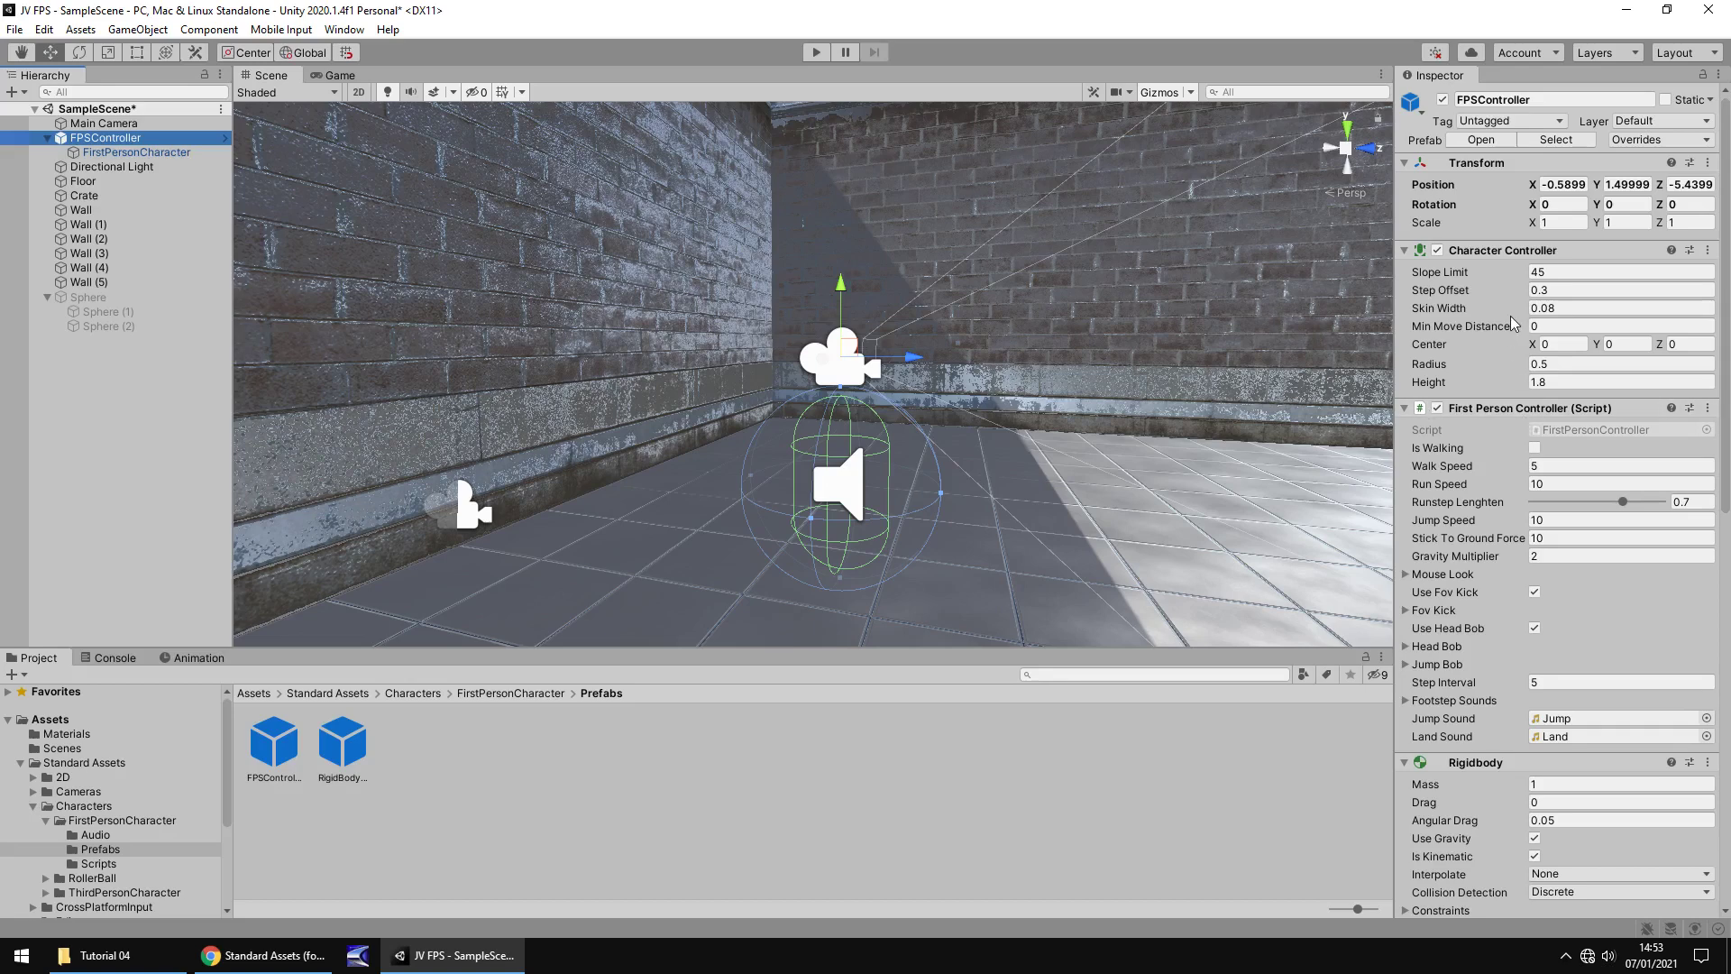
{"action": "scroll", "coordinate": [1501, 352], "scroll_direction": "down", "scroll_amount": 10}
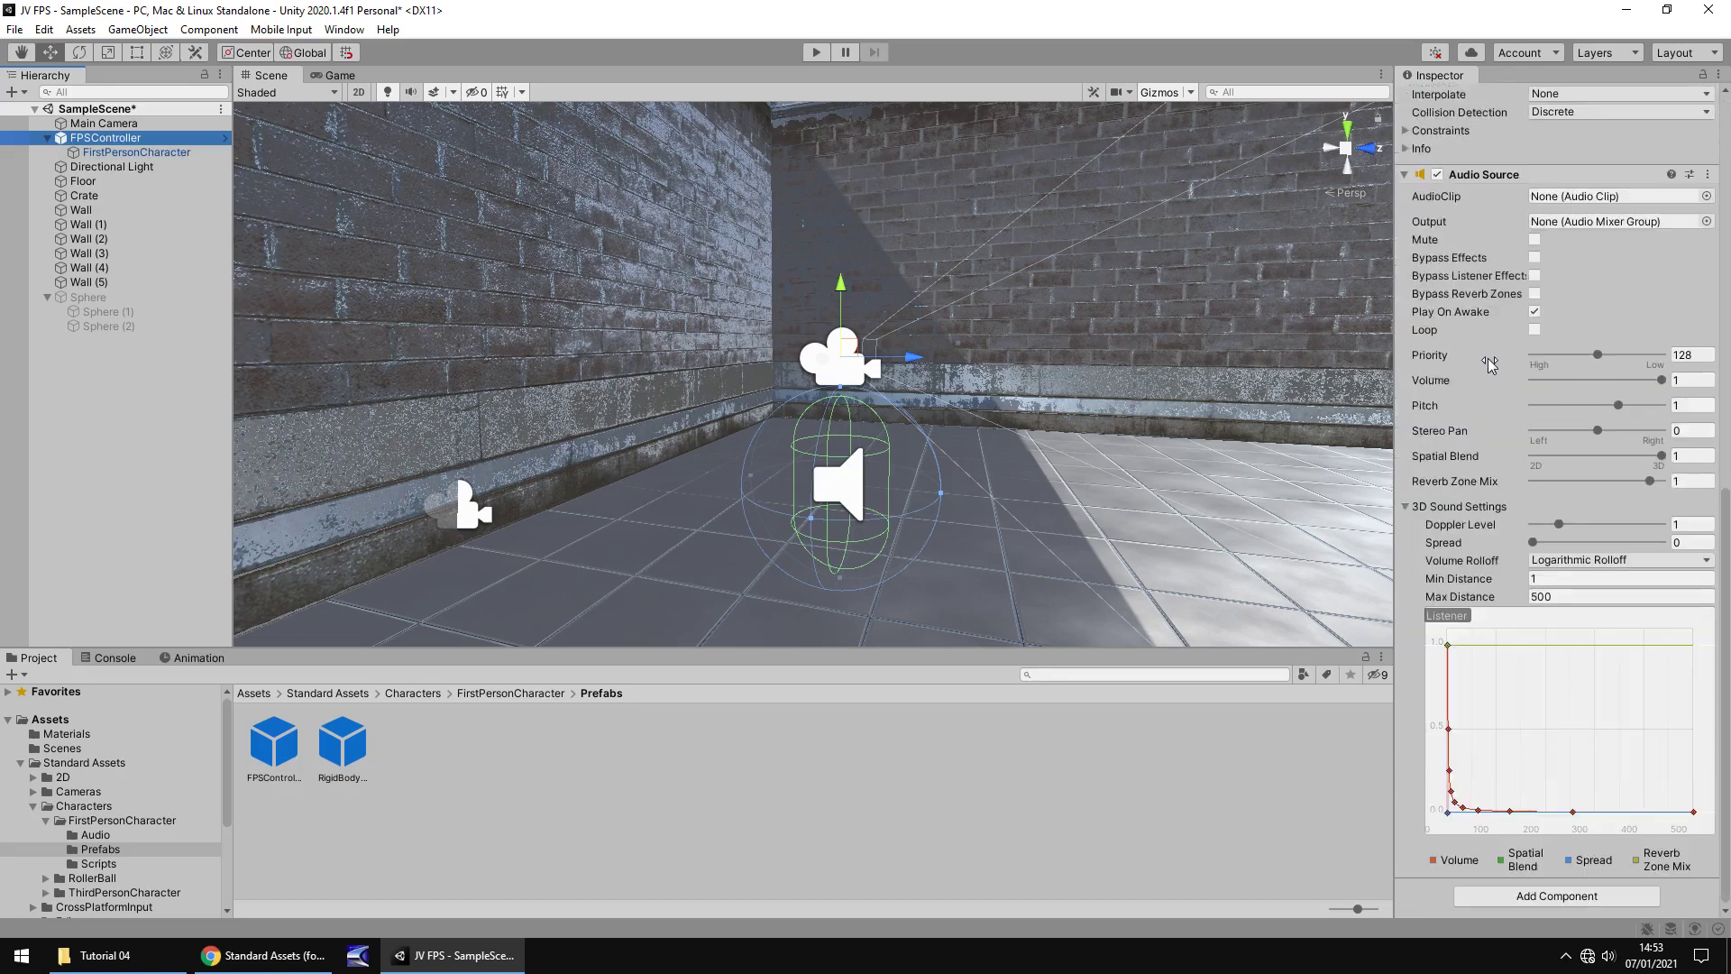
{"action": "scroll", "coordinate": [1489, 364], "scroll_direction": "up", "scroll_amount": 10}
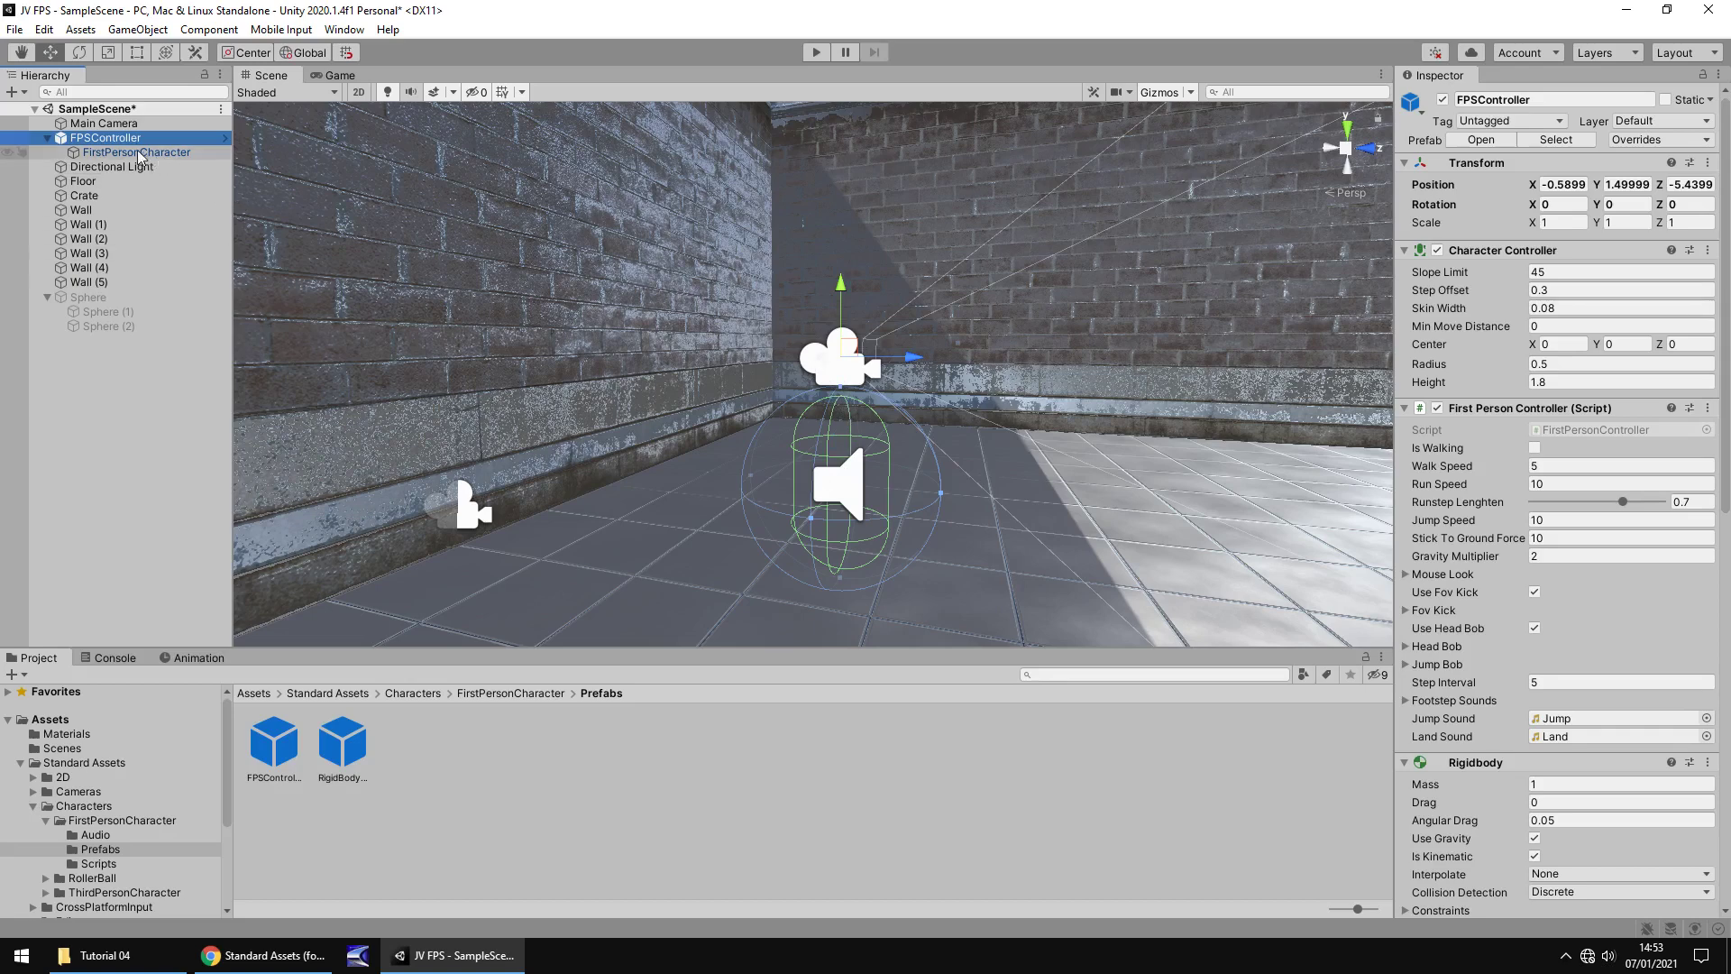
Deactivate the Main Camera and frame the FPSController within the walled room.
{"action": "left_click", "coordinate": [114, 126]}
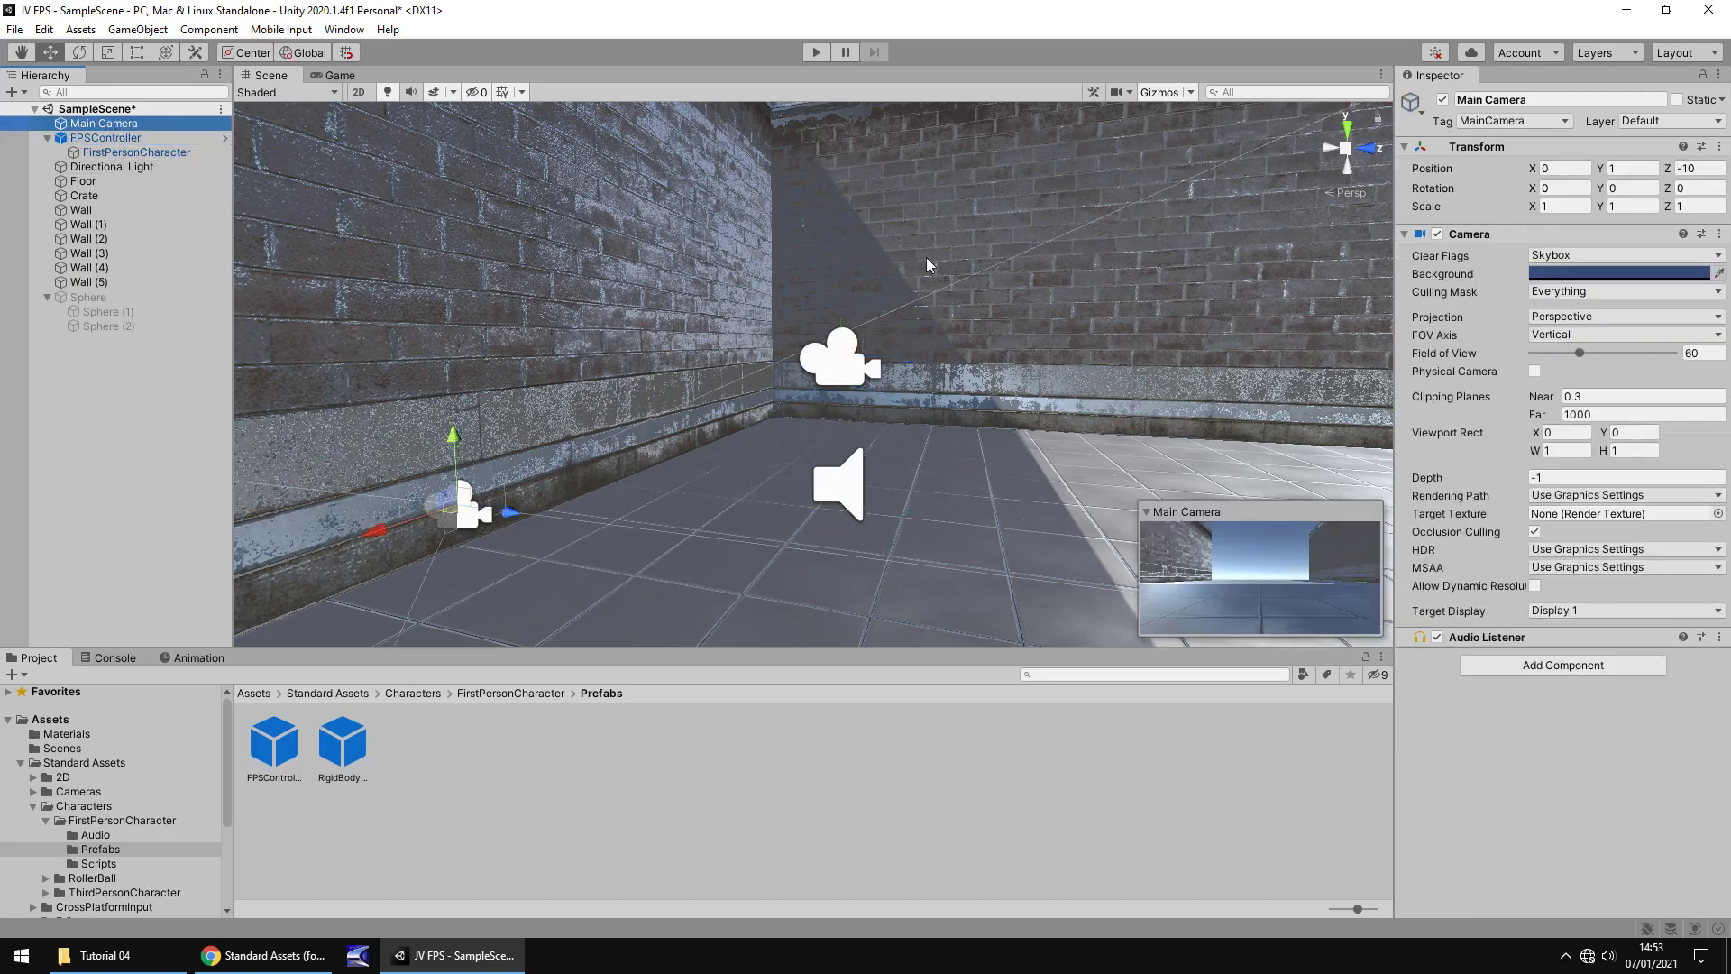
{"action": "left_click", "coordinate": [1443, 100]}
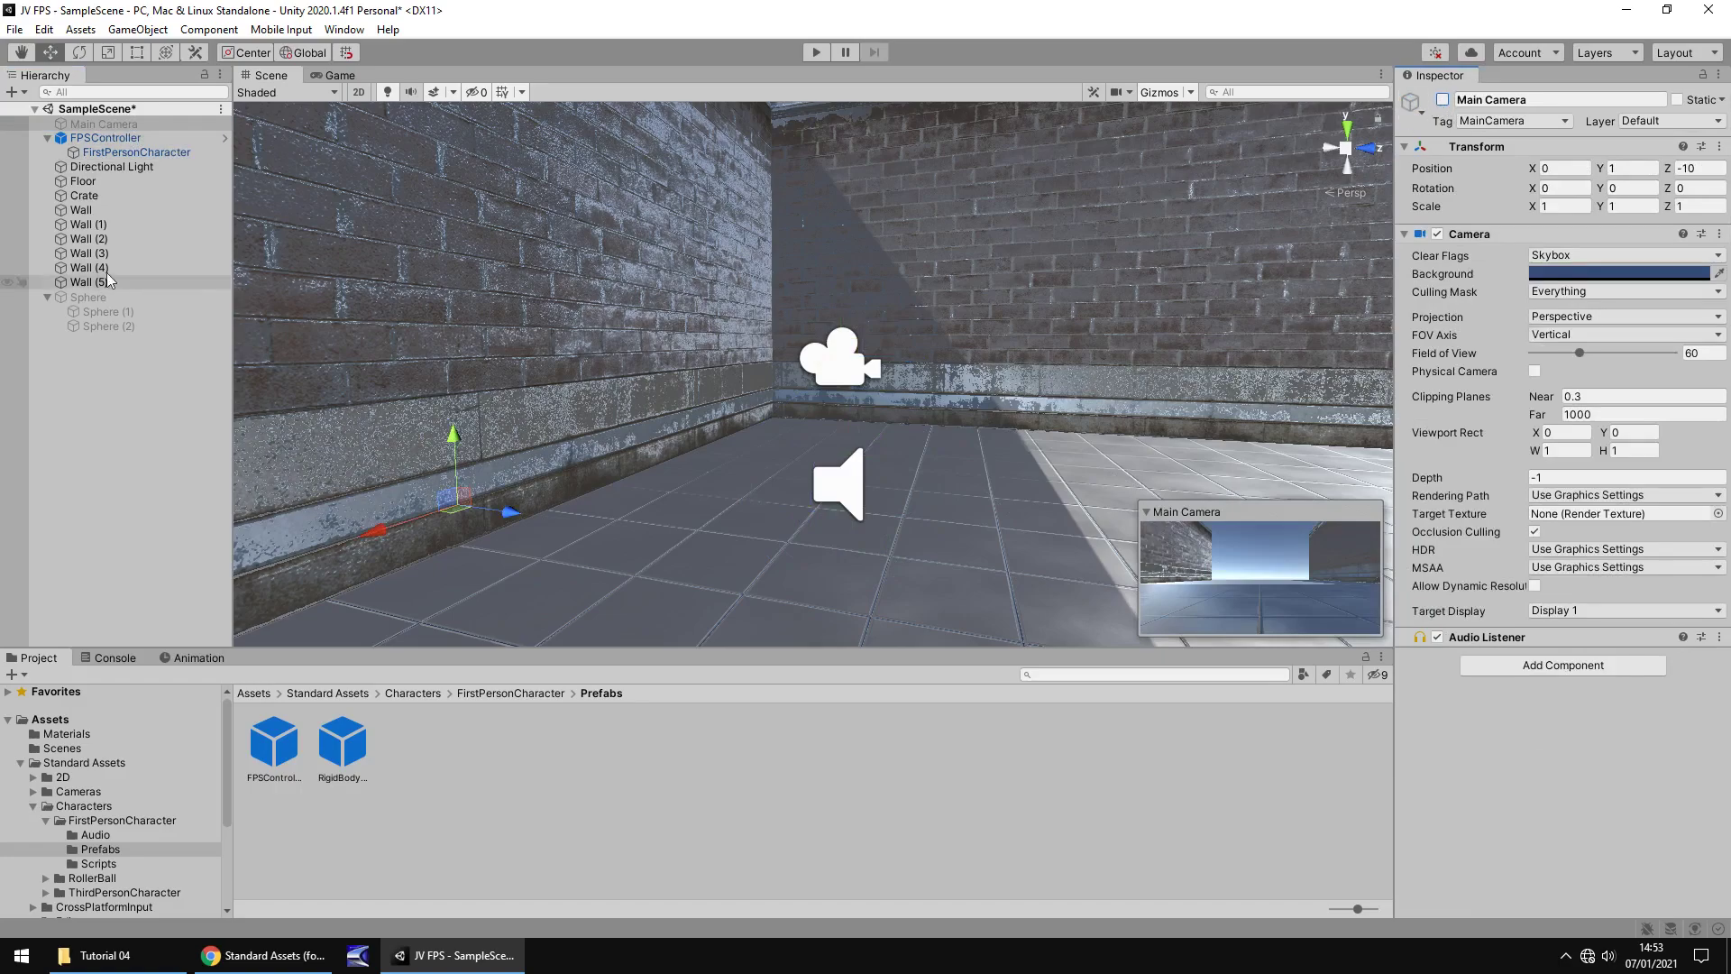
{"action": "double_click", "coordinate": [117, 138]}
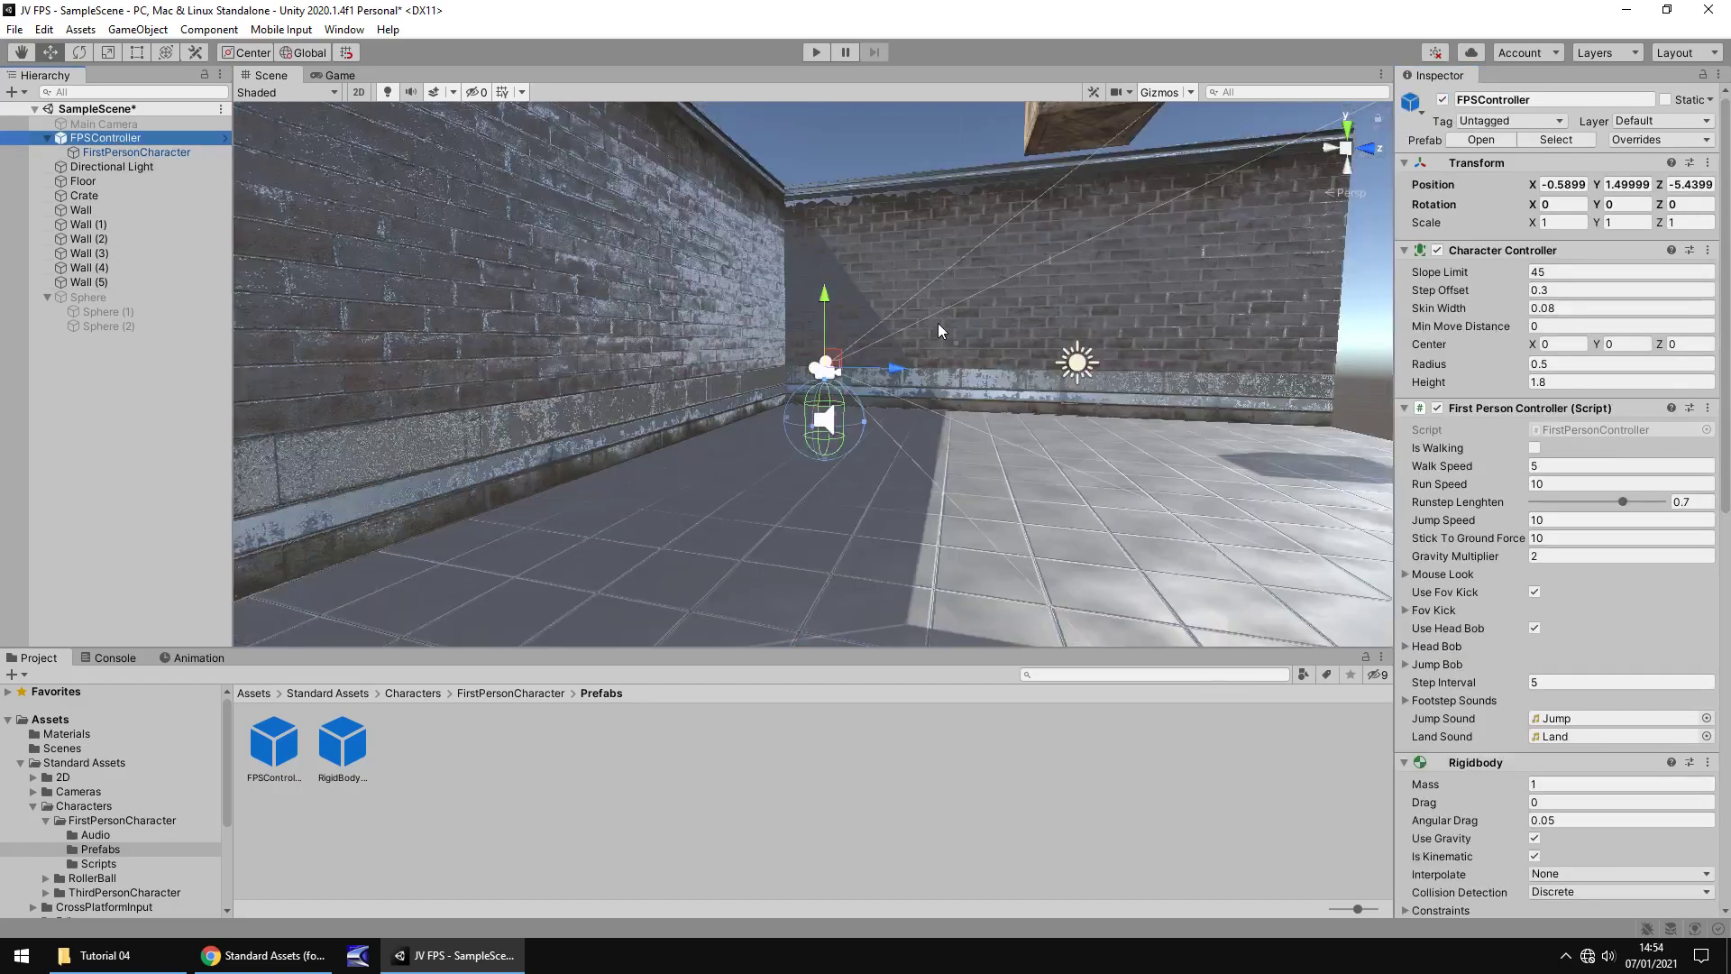
{"action": "right_click_drag", "start_coordinate": [937, 323], "coordinate": [835, 511]}
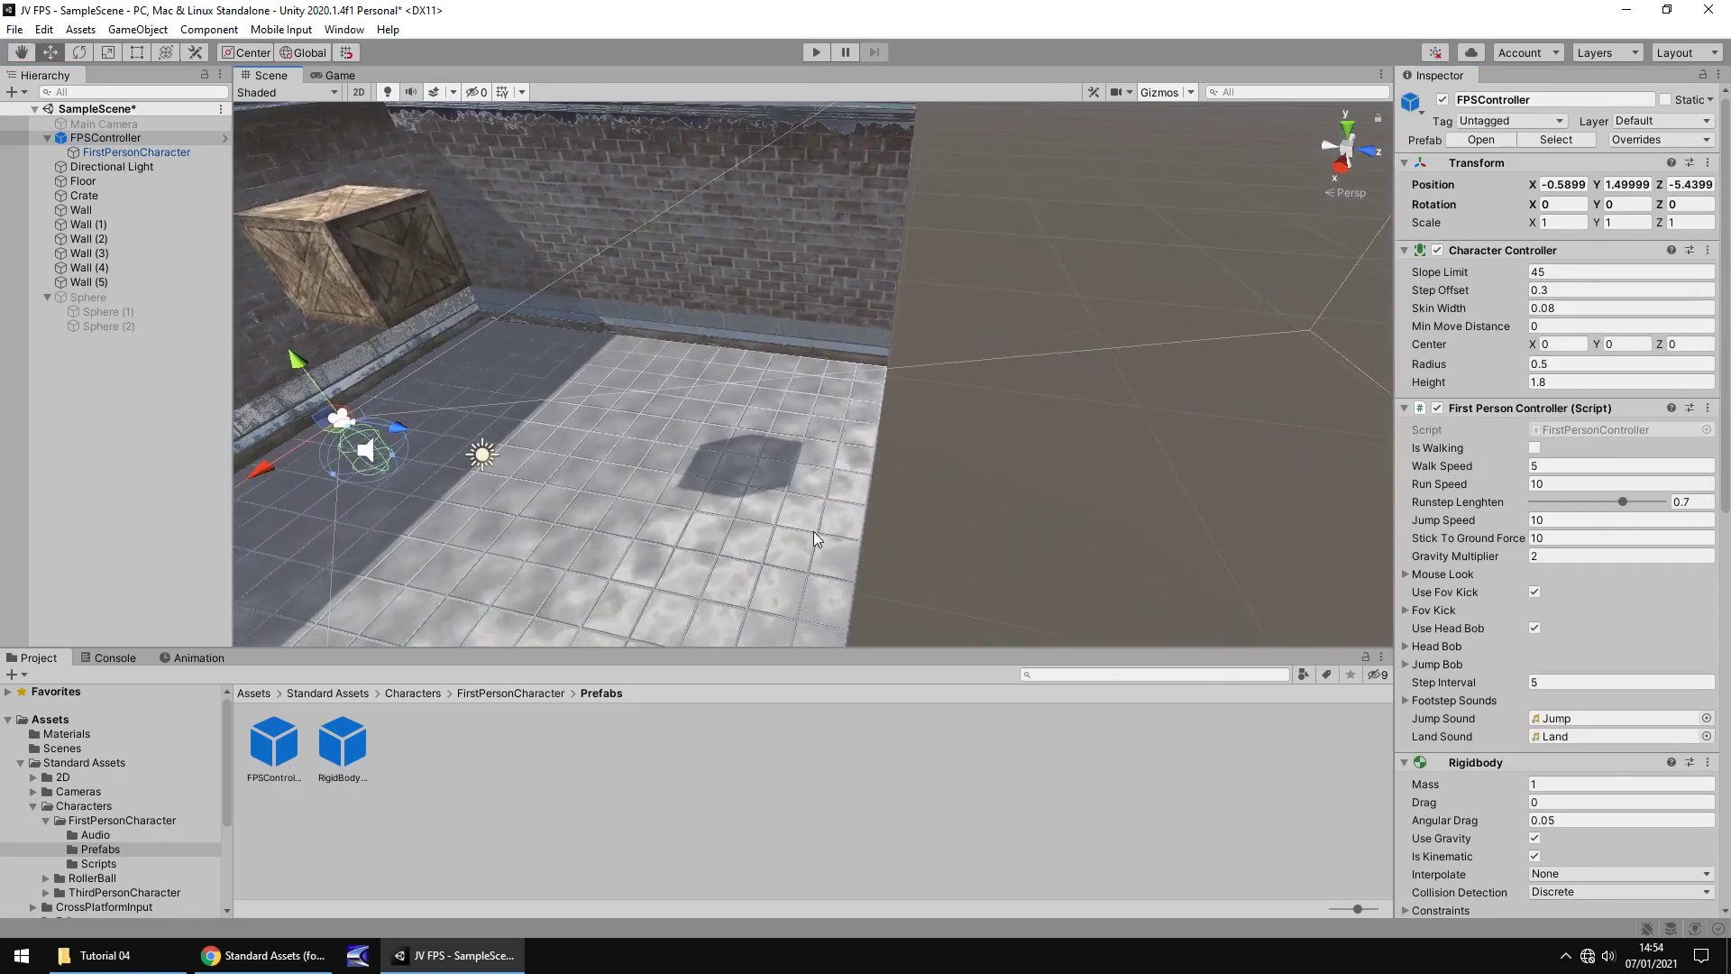
{"action": "right_click_drag", "start_coordinate": [961, 489], "coordinate": [998, 592]}
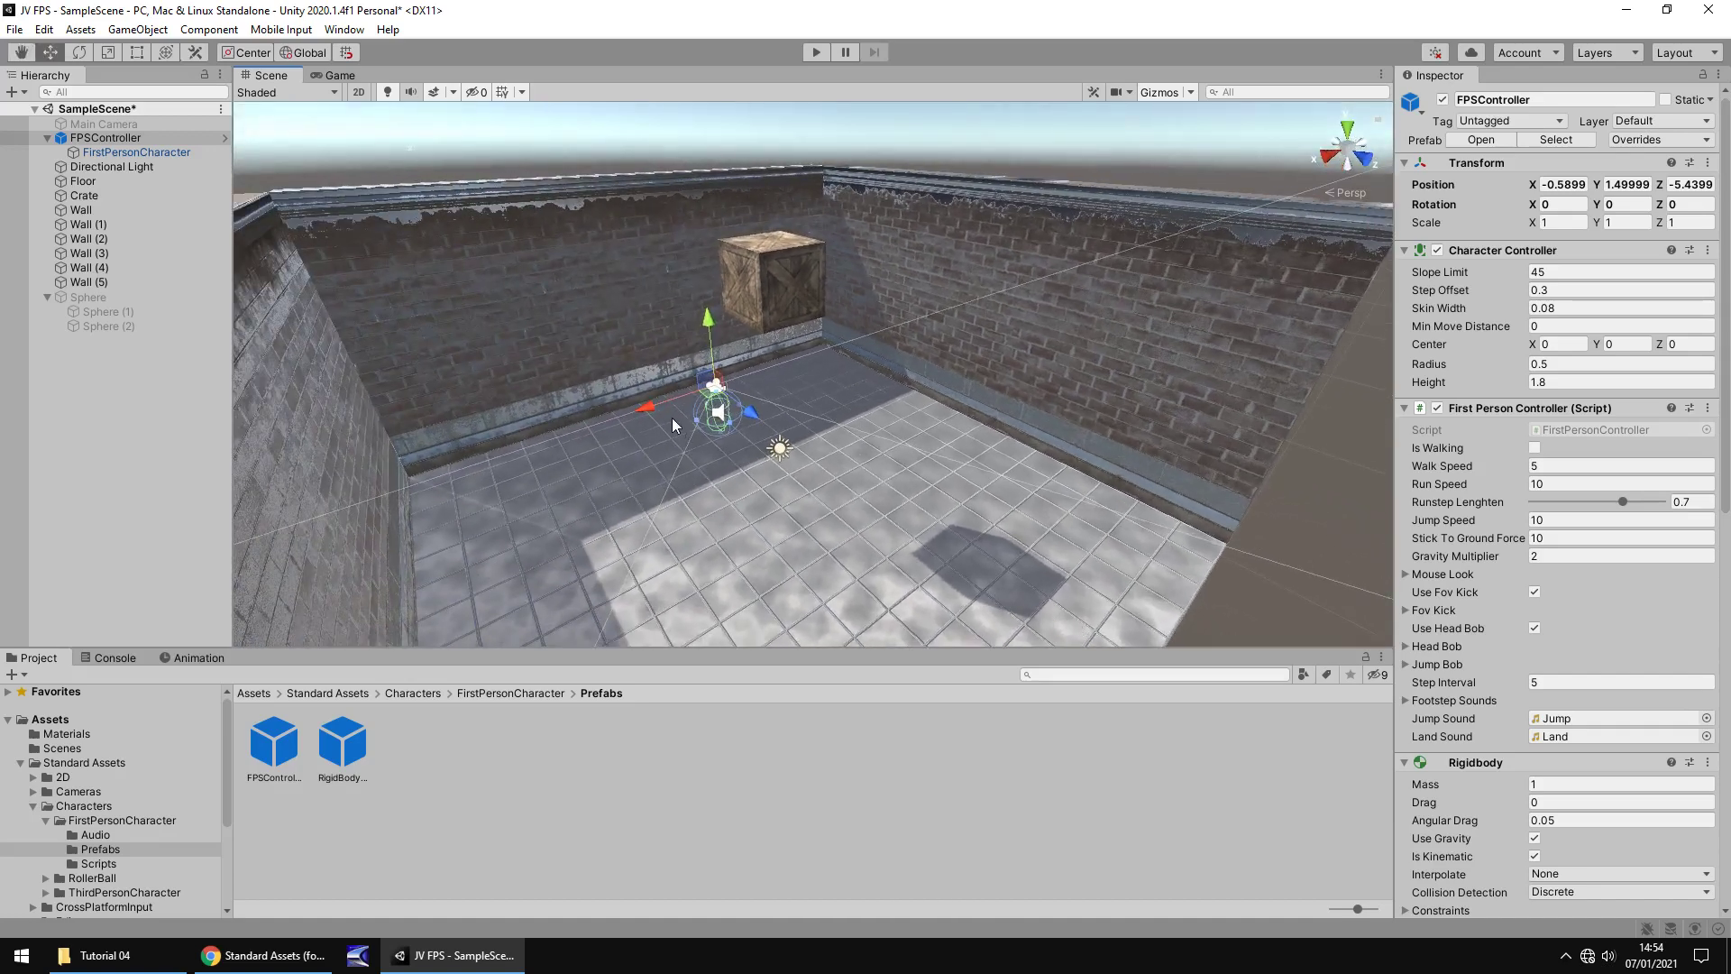
{"action": "right_click_drag", "start_coordinate": [864, 476], "coordinate": [287, 387]}
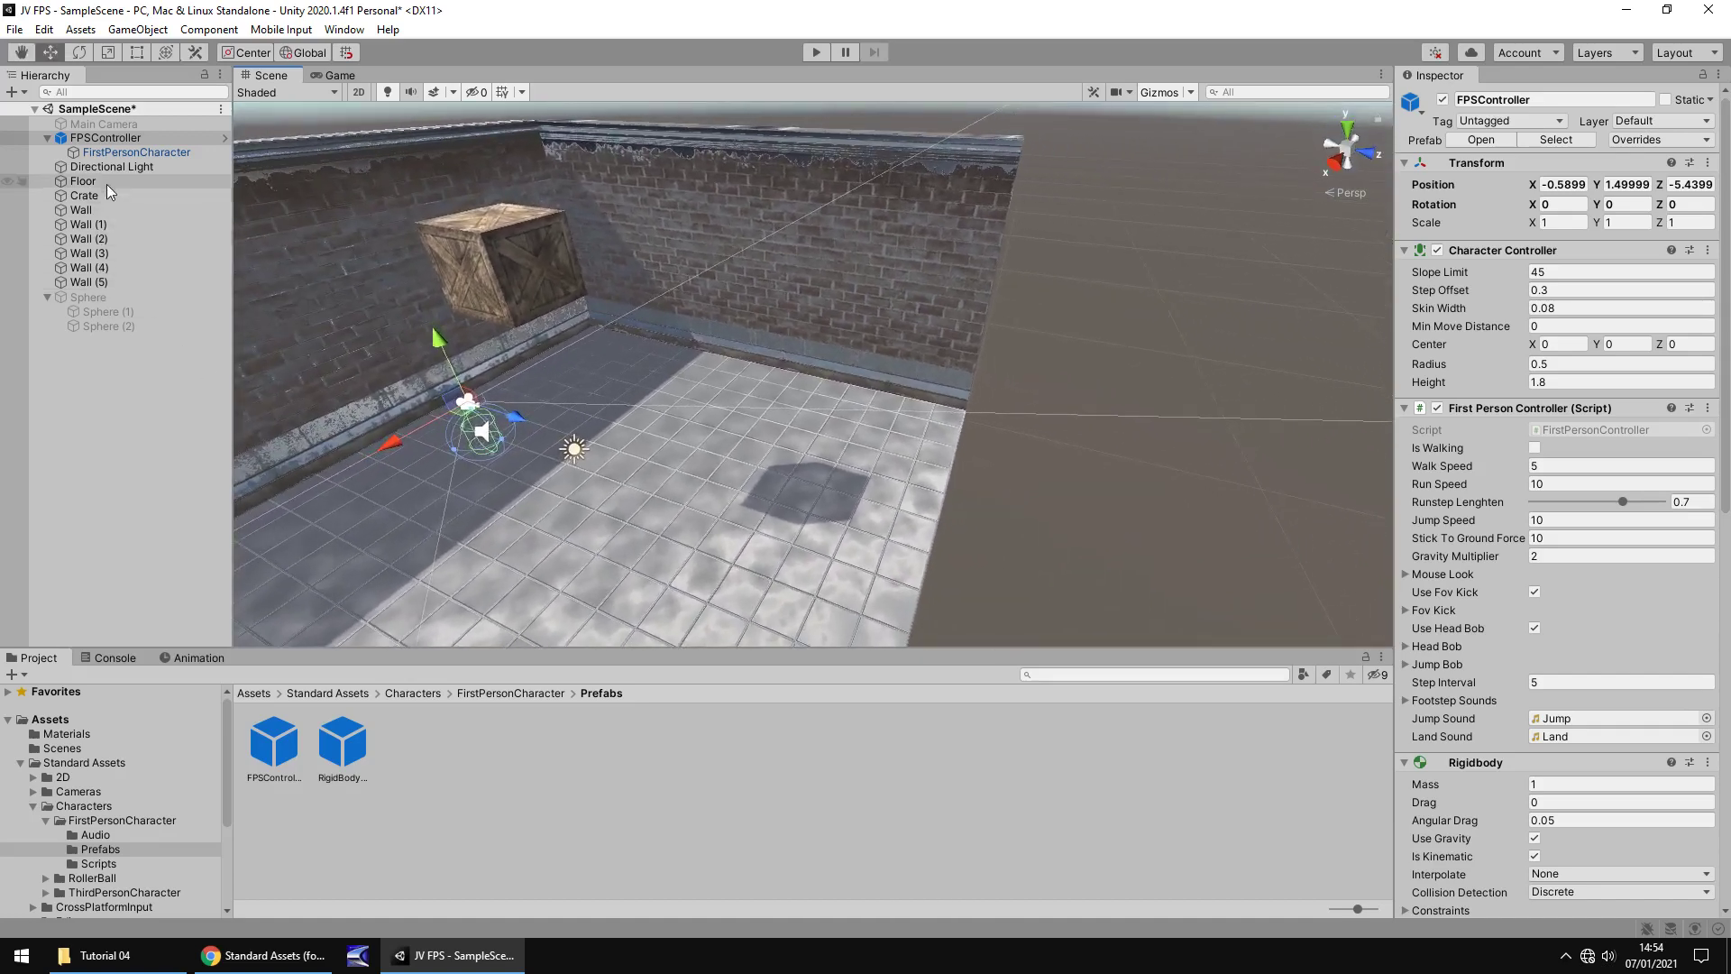
Move the FPSController to Z 7.06 at the far end, rotated Y 180, and preview Game view.
{"action": "left_click", "coordinate": [105, 138]}
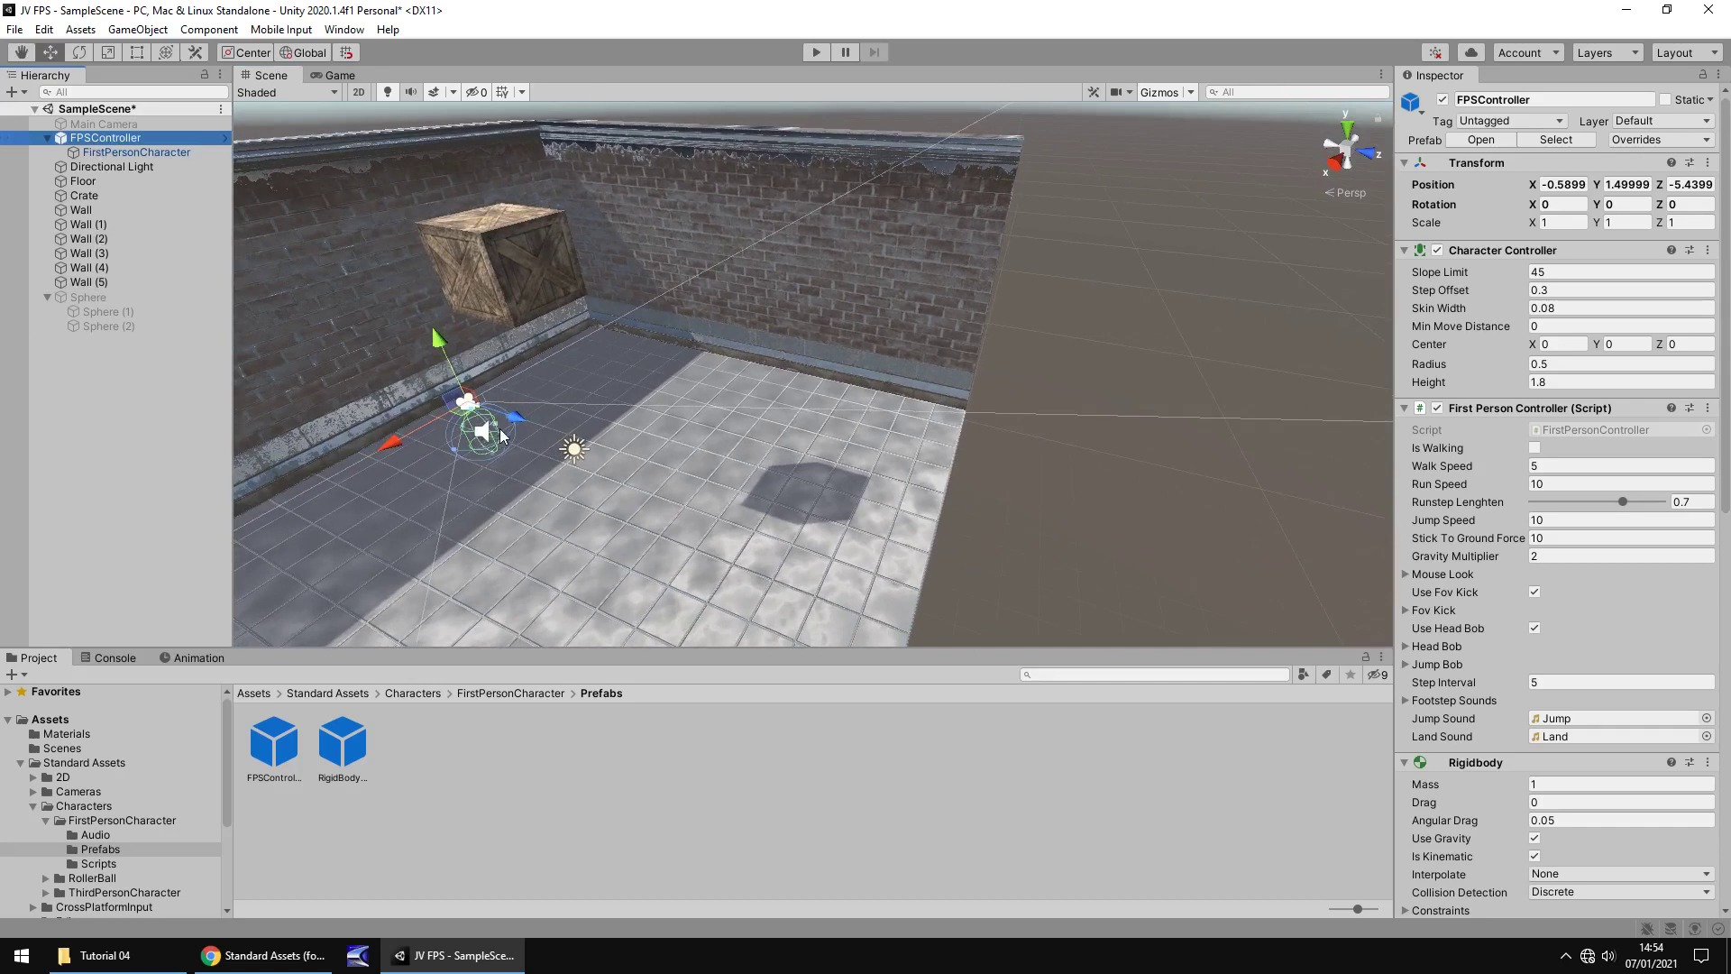
{"action": "left_click_drag", "start_coordinate": [506, 415], "coordinate": [736, 524]}
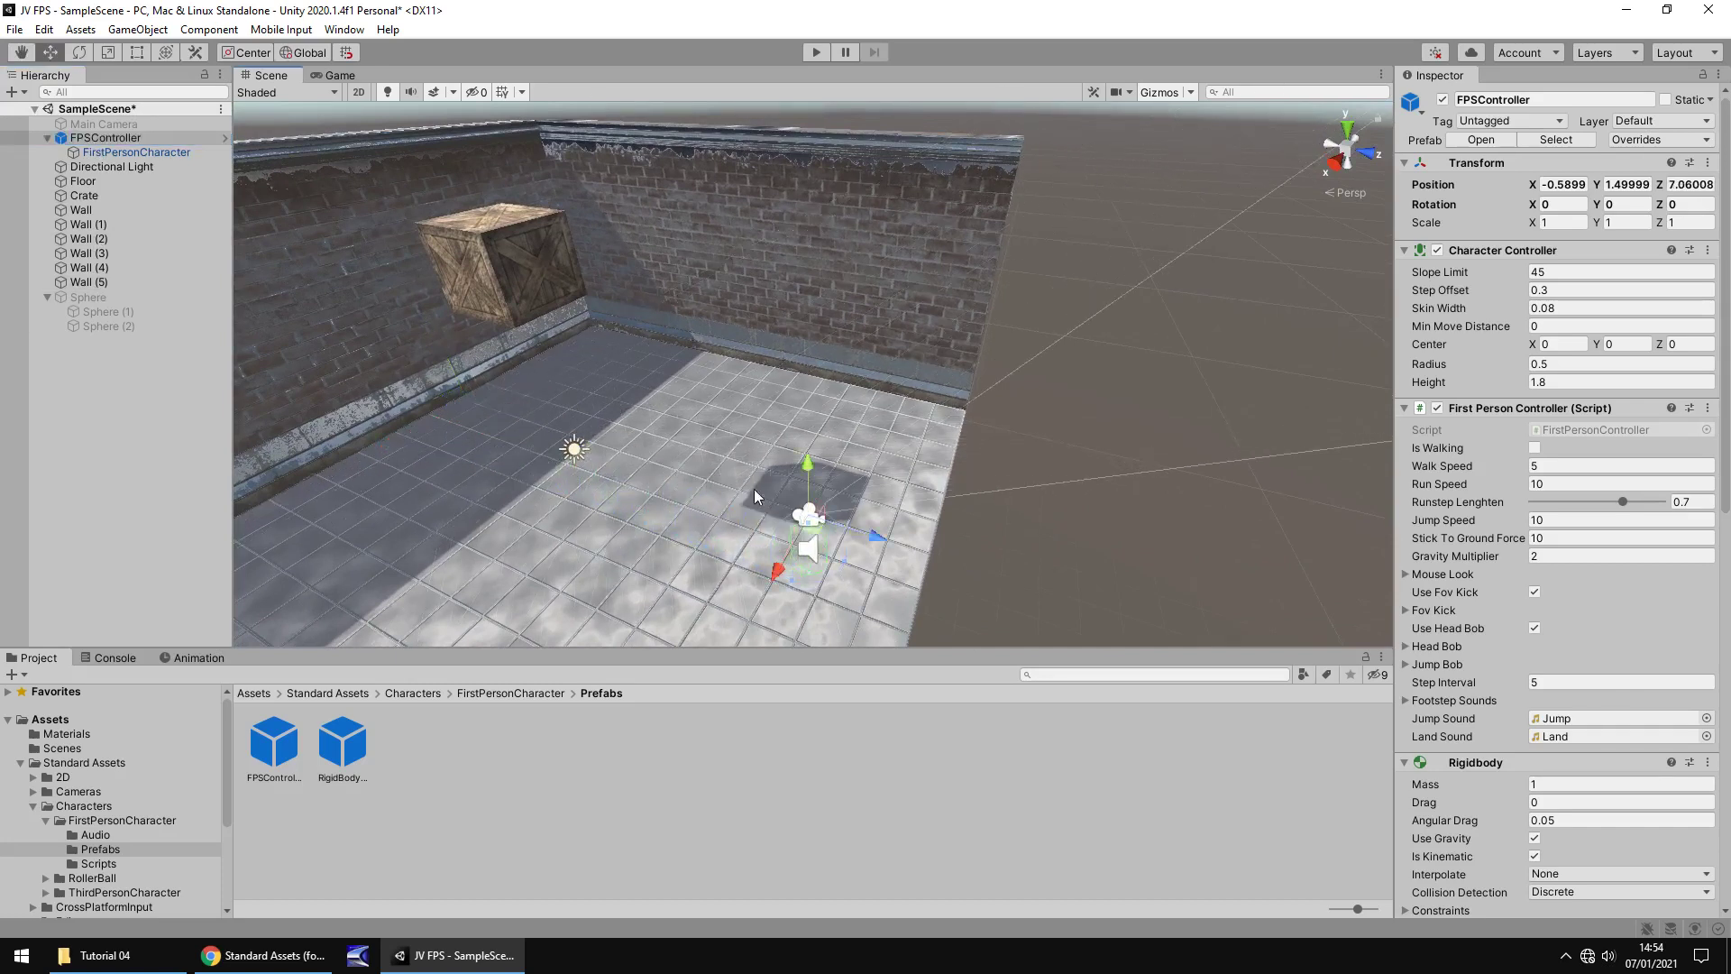
{"action": "left_click", "coordinate": [1620, 207]}
{"action": "type", "text": "180"}
{"action": "left_click", "coordinate": [336, 74]}
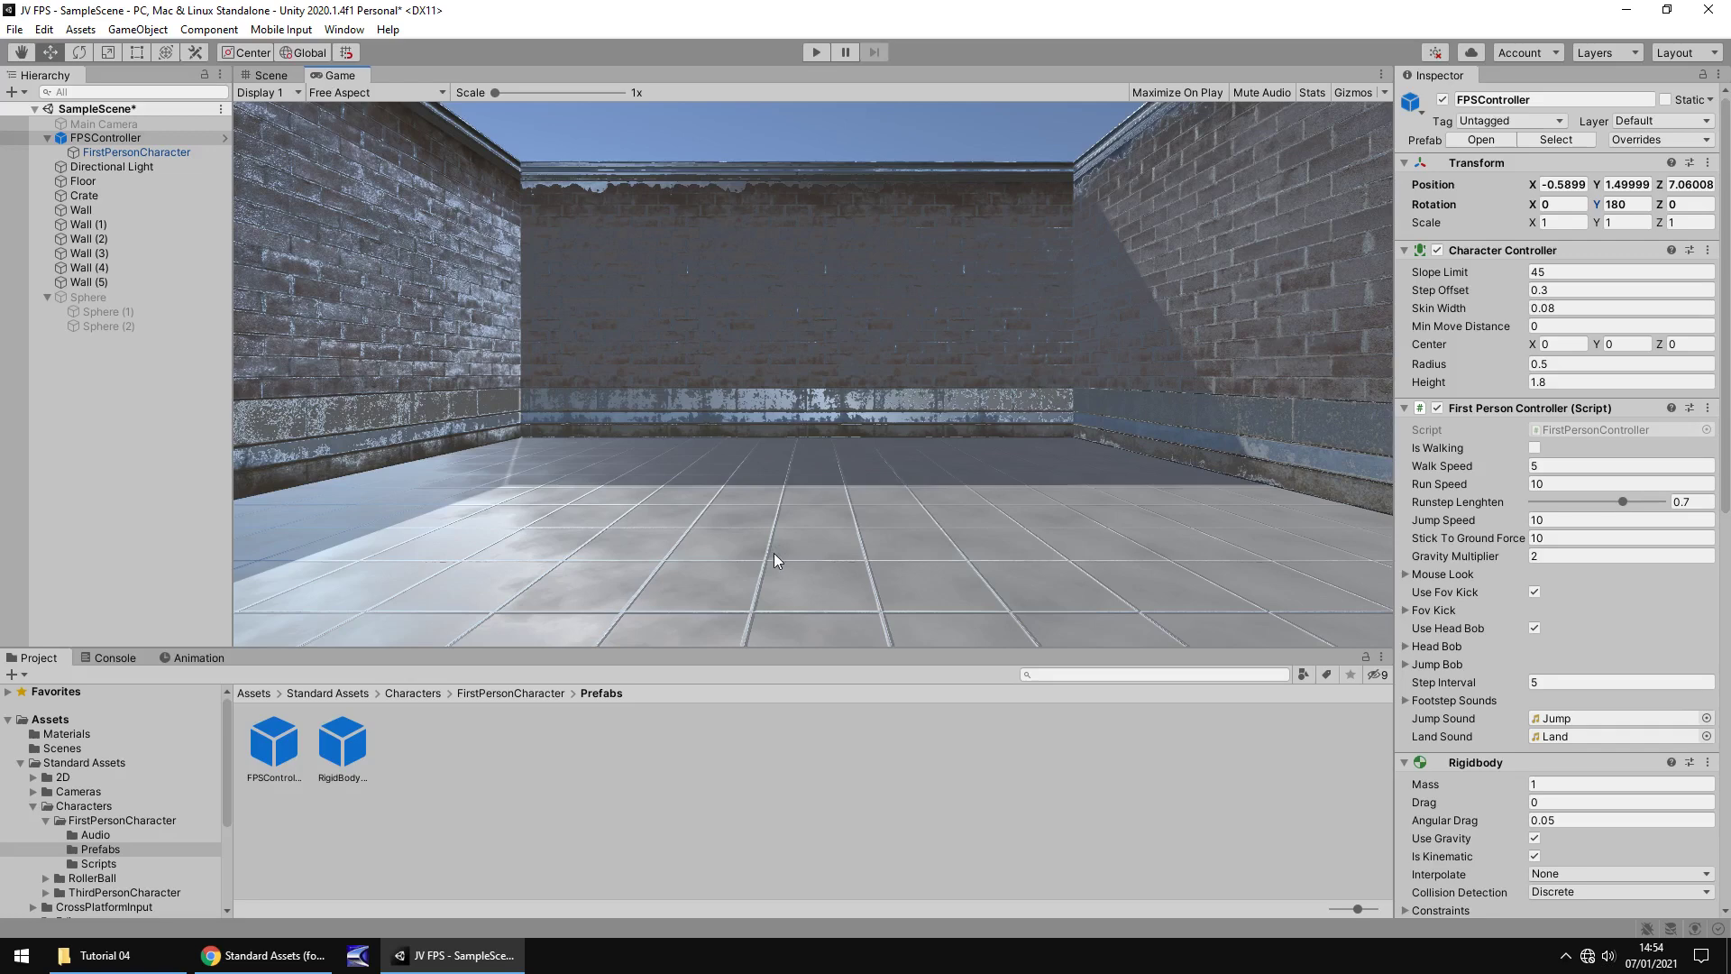
{"action": "left_click", "coordinate": [270, 75]}
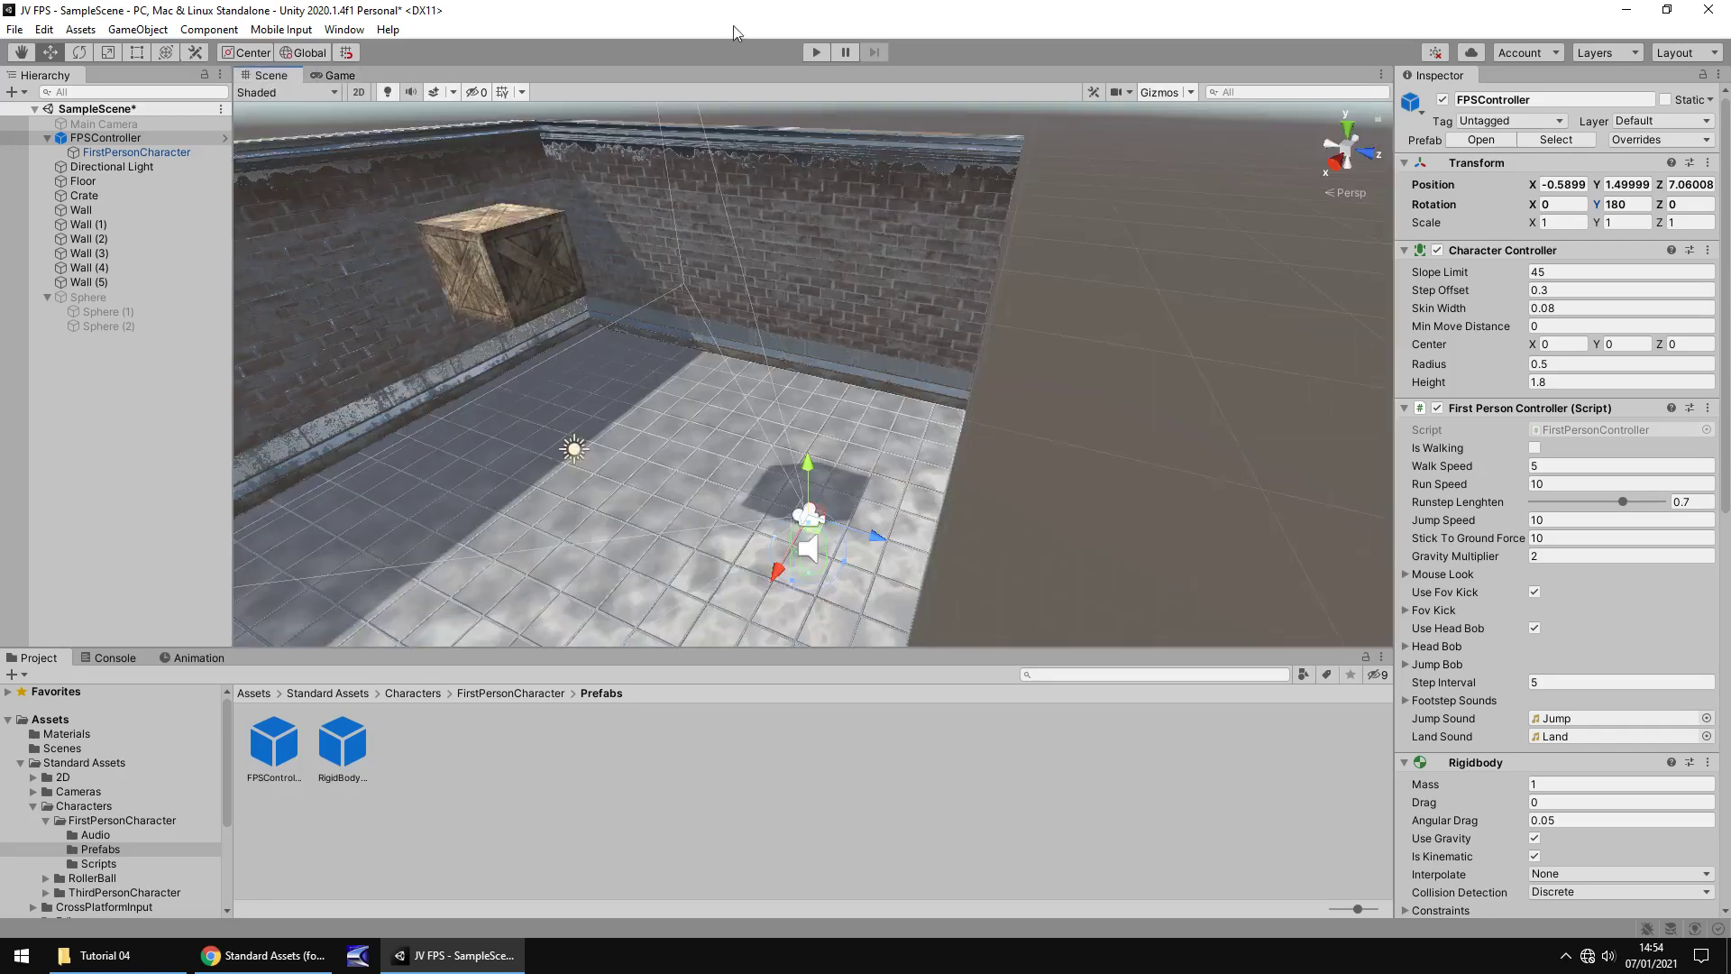
Play-test walking and running around the crate, stop, then bring up the Standard Assets store page.
{"action": "left_click", "coordinate": [808, 58]}
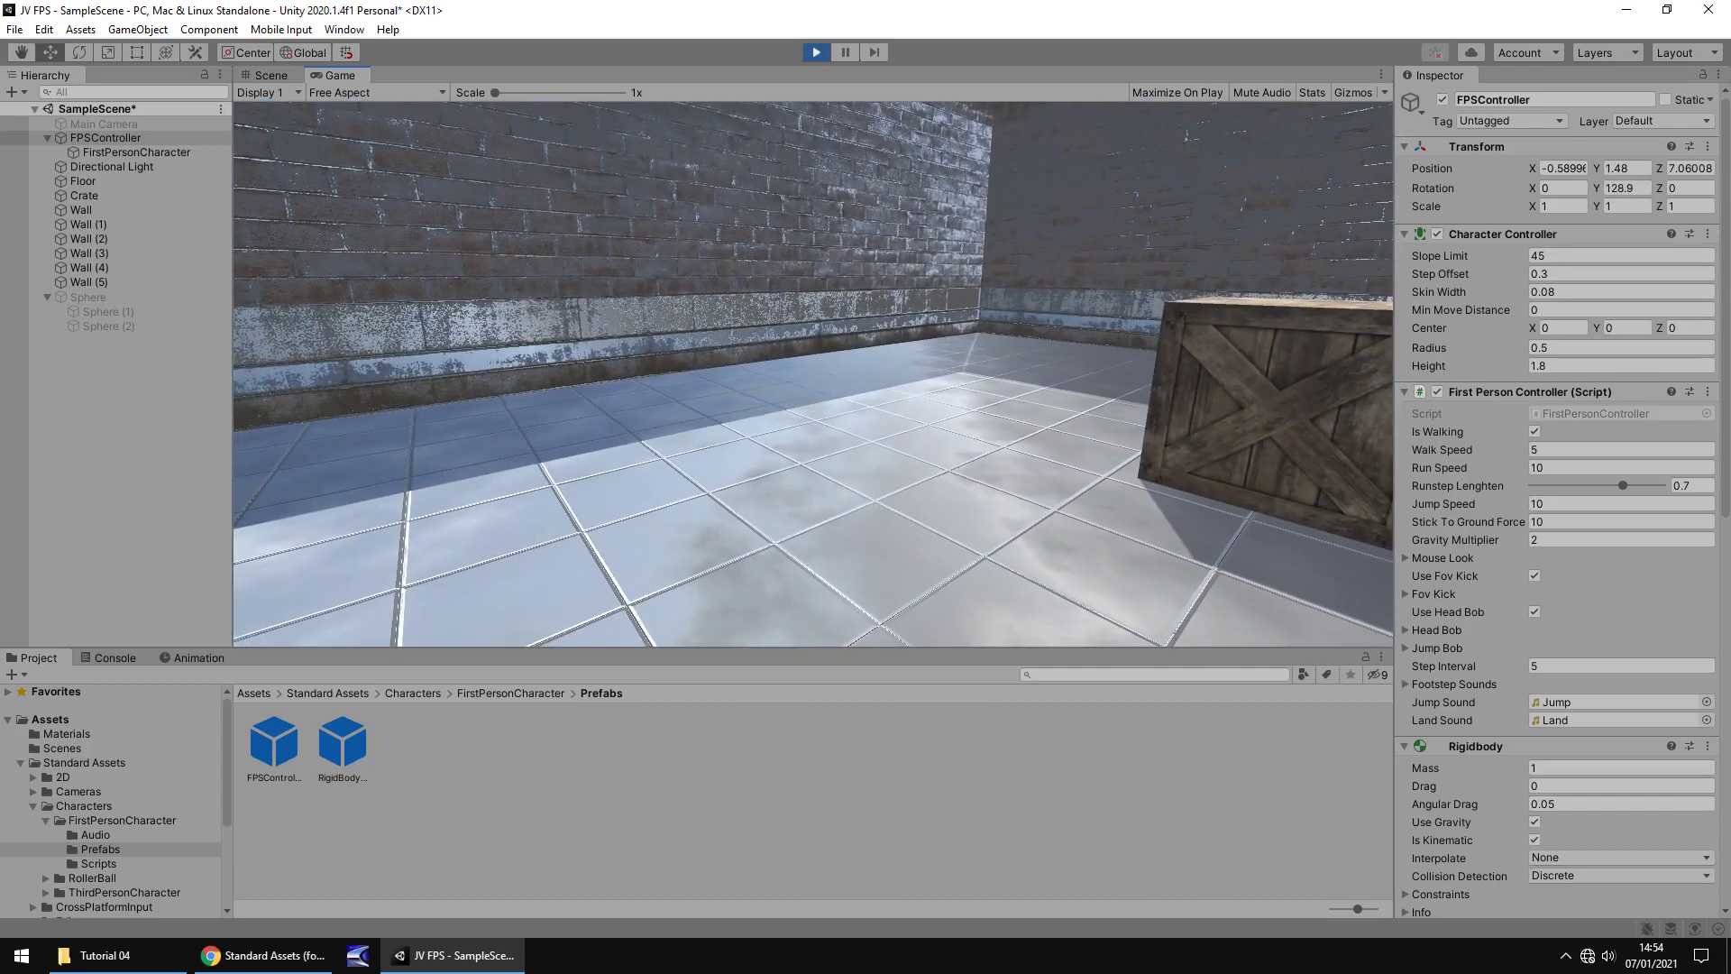
{"action": "key", "text": "w"}
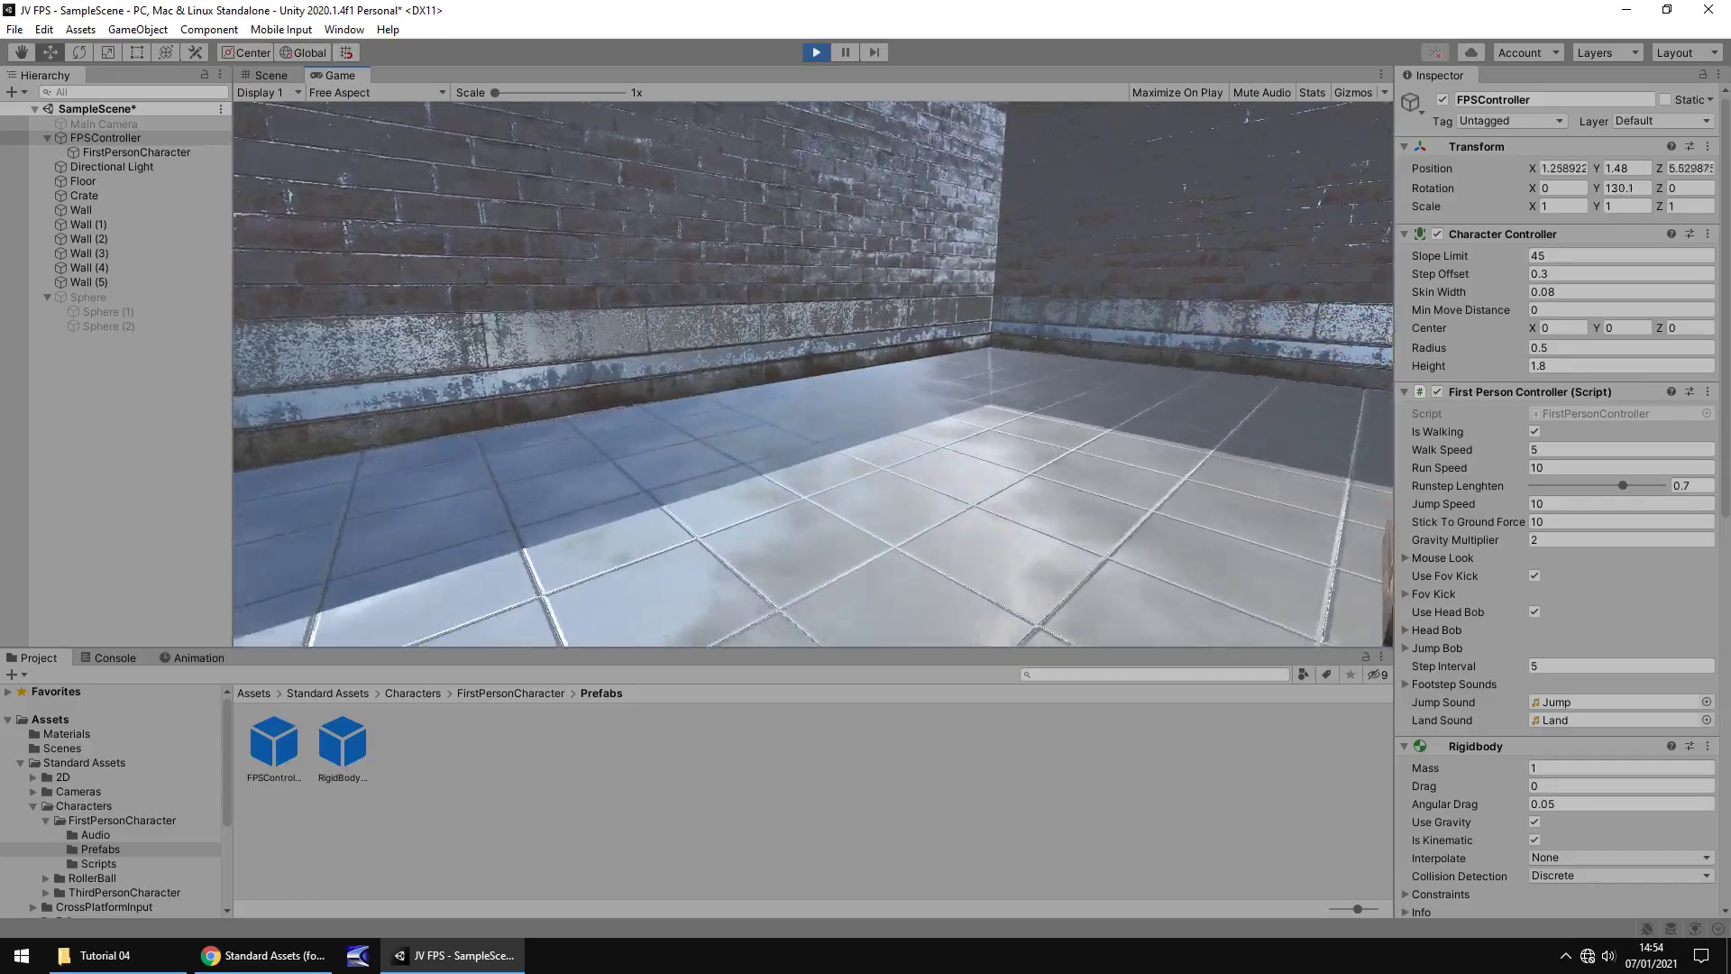
{"action": "key", "text": "shift+w"}
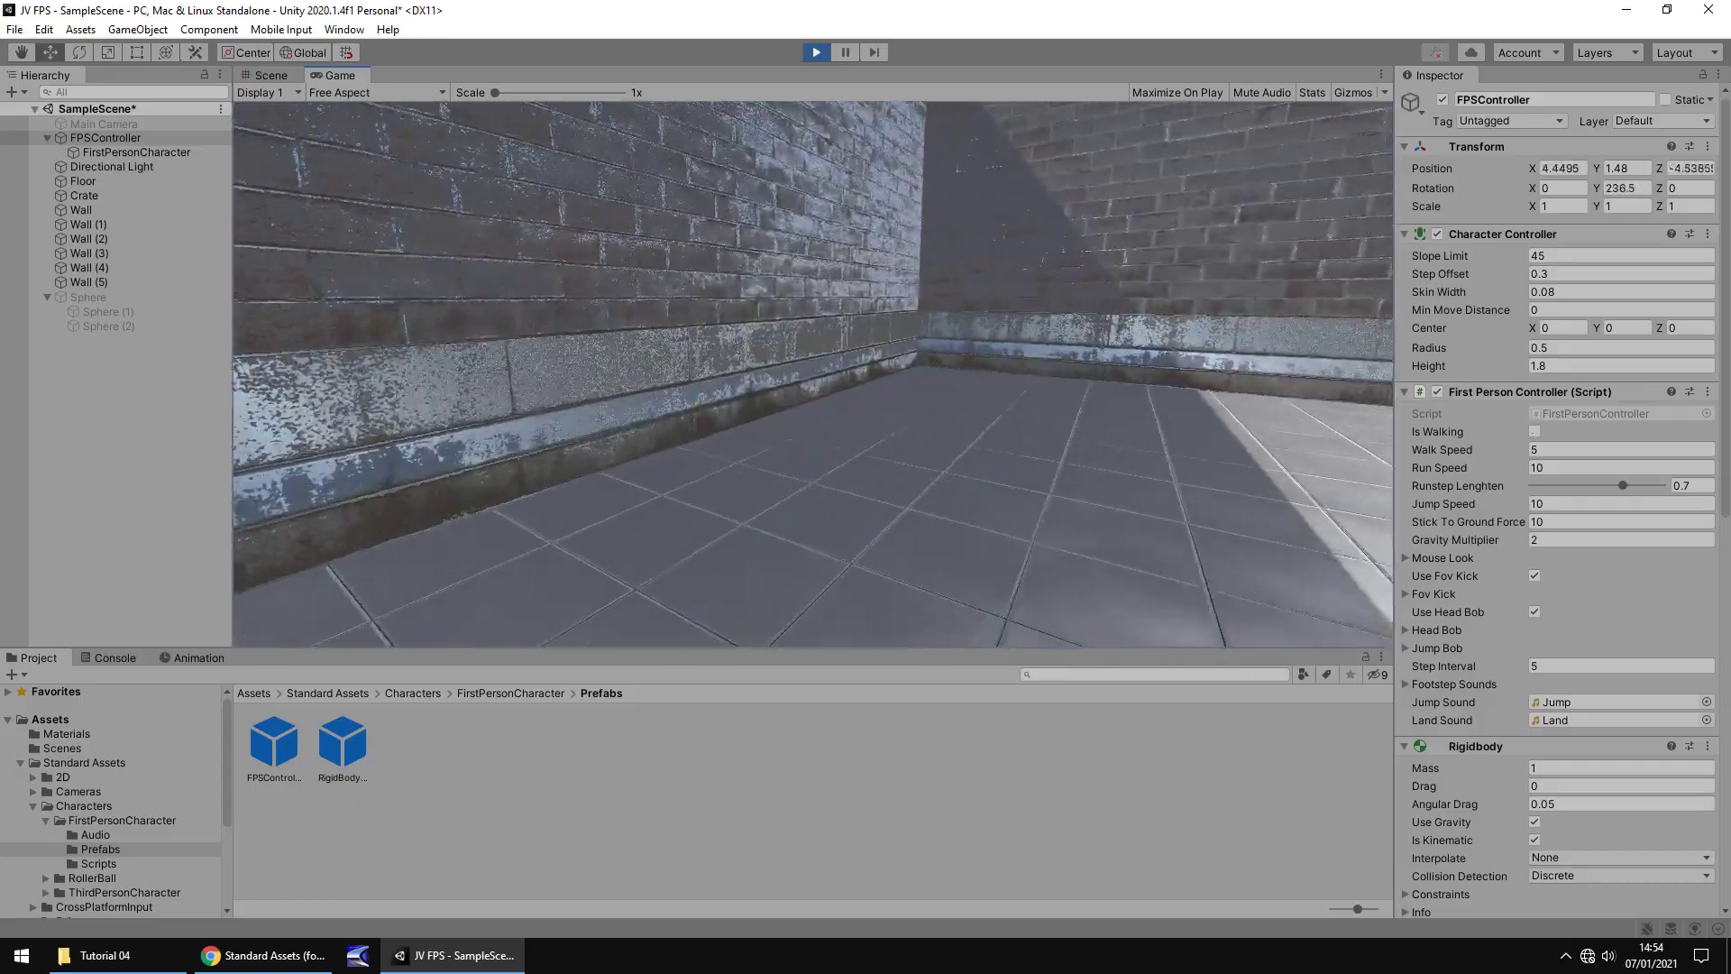
{"action": "key", "text": "a"}
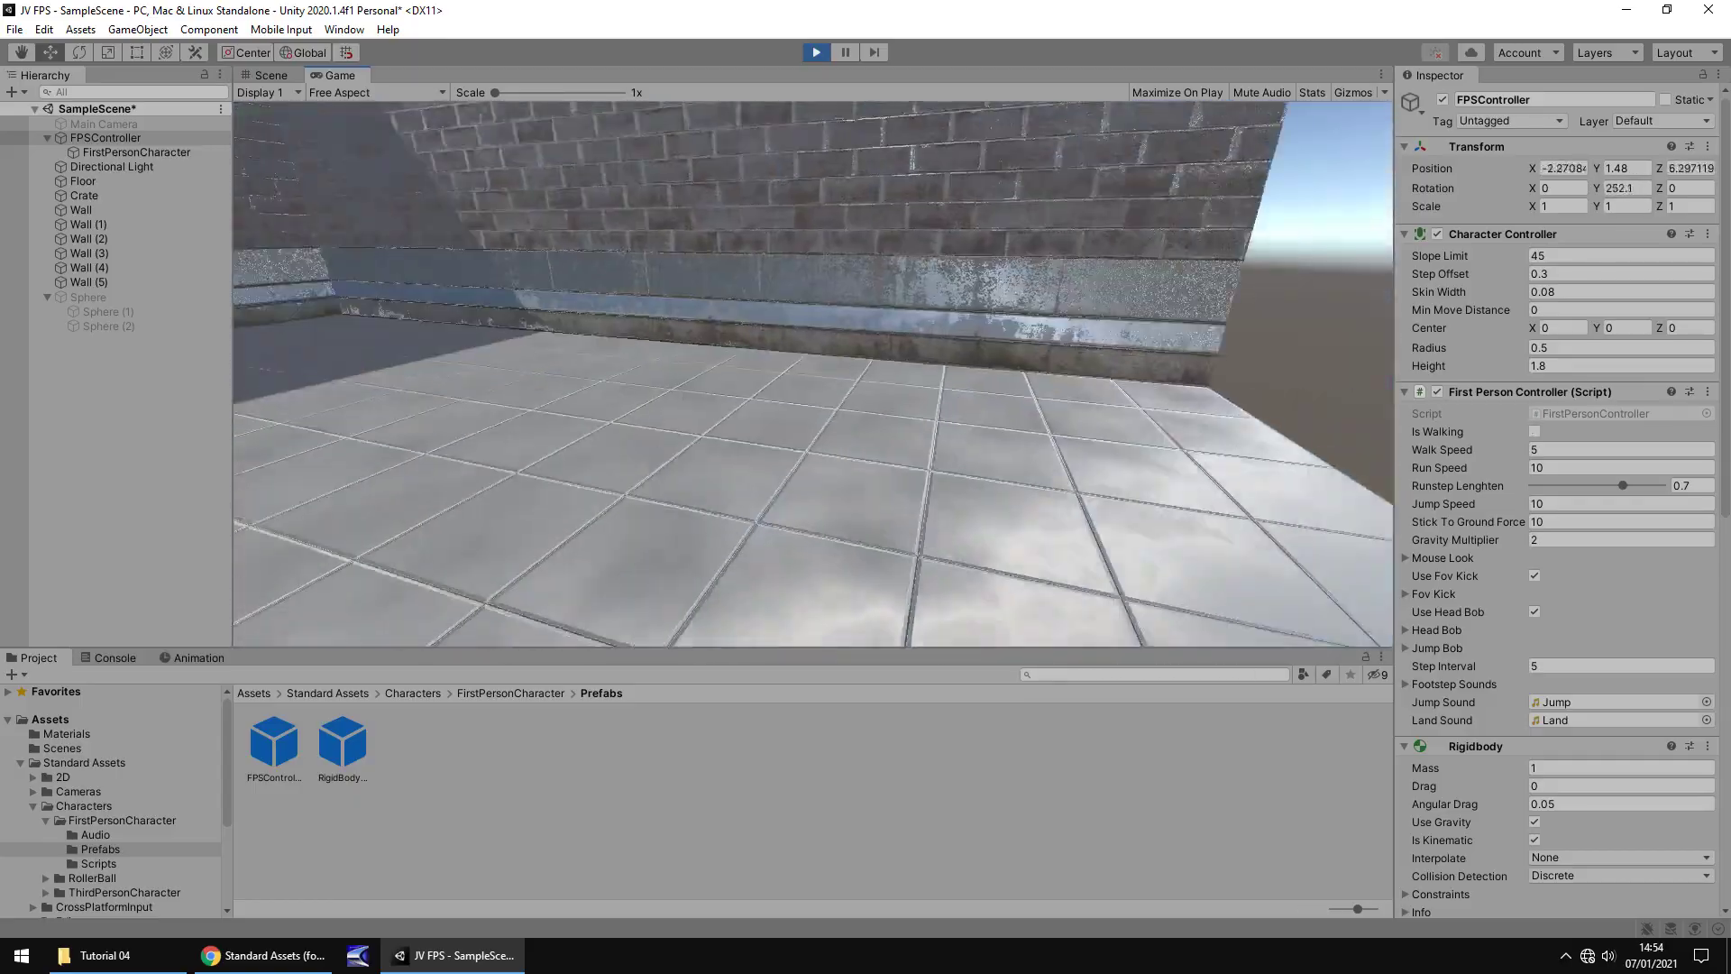
{"action": "key", "text": "w"}
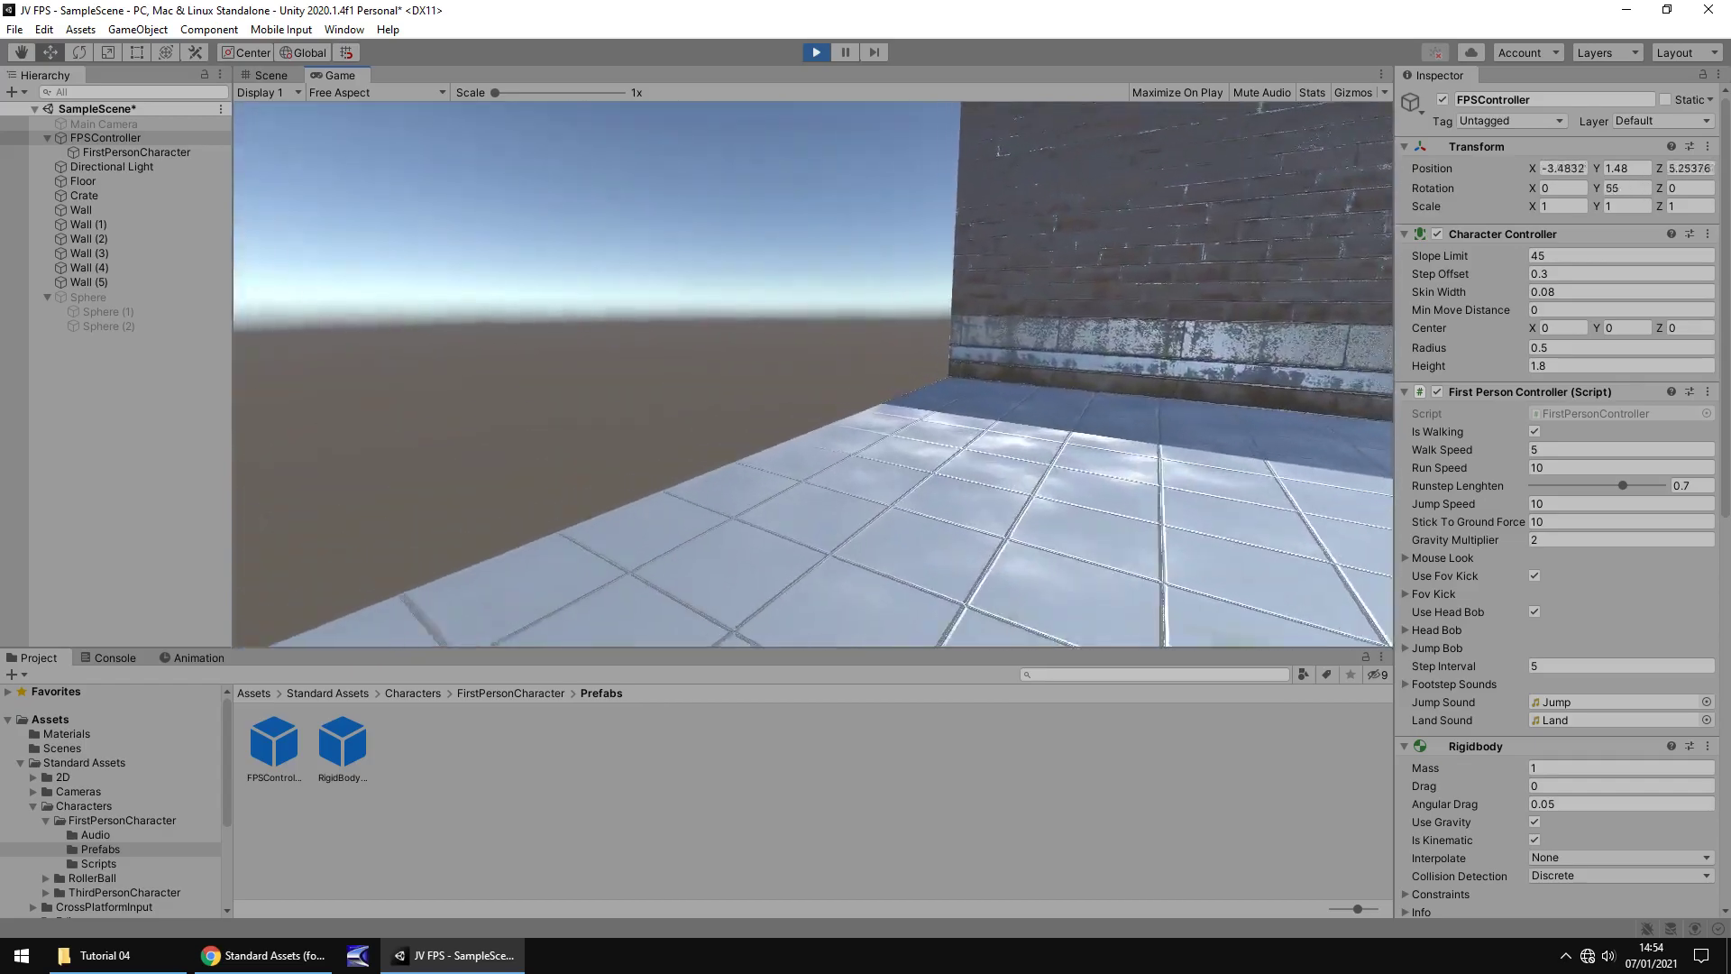
{"action": "key", "text": "w"}
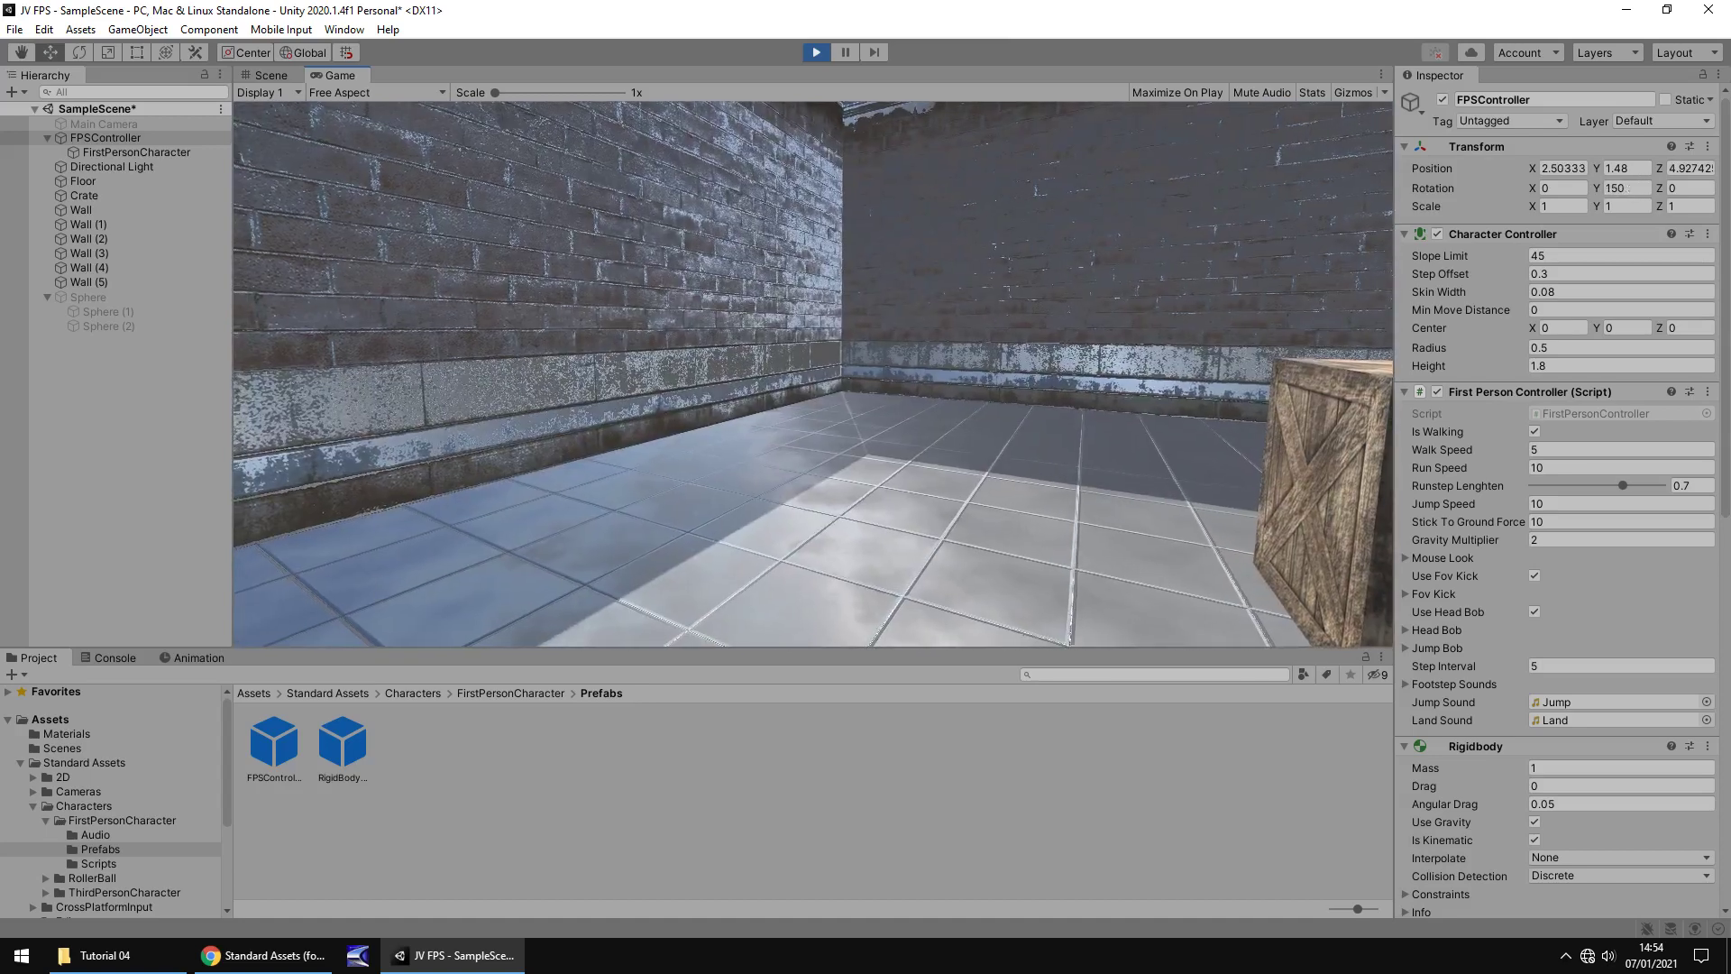
{"action": "key", "text": "ctrl+p"}
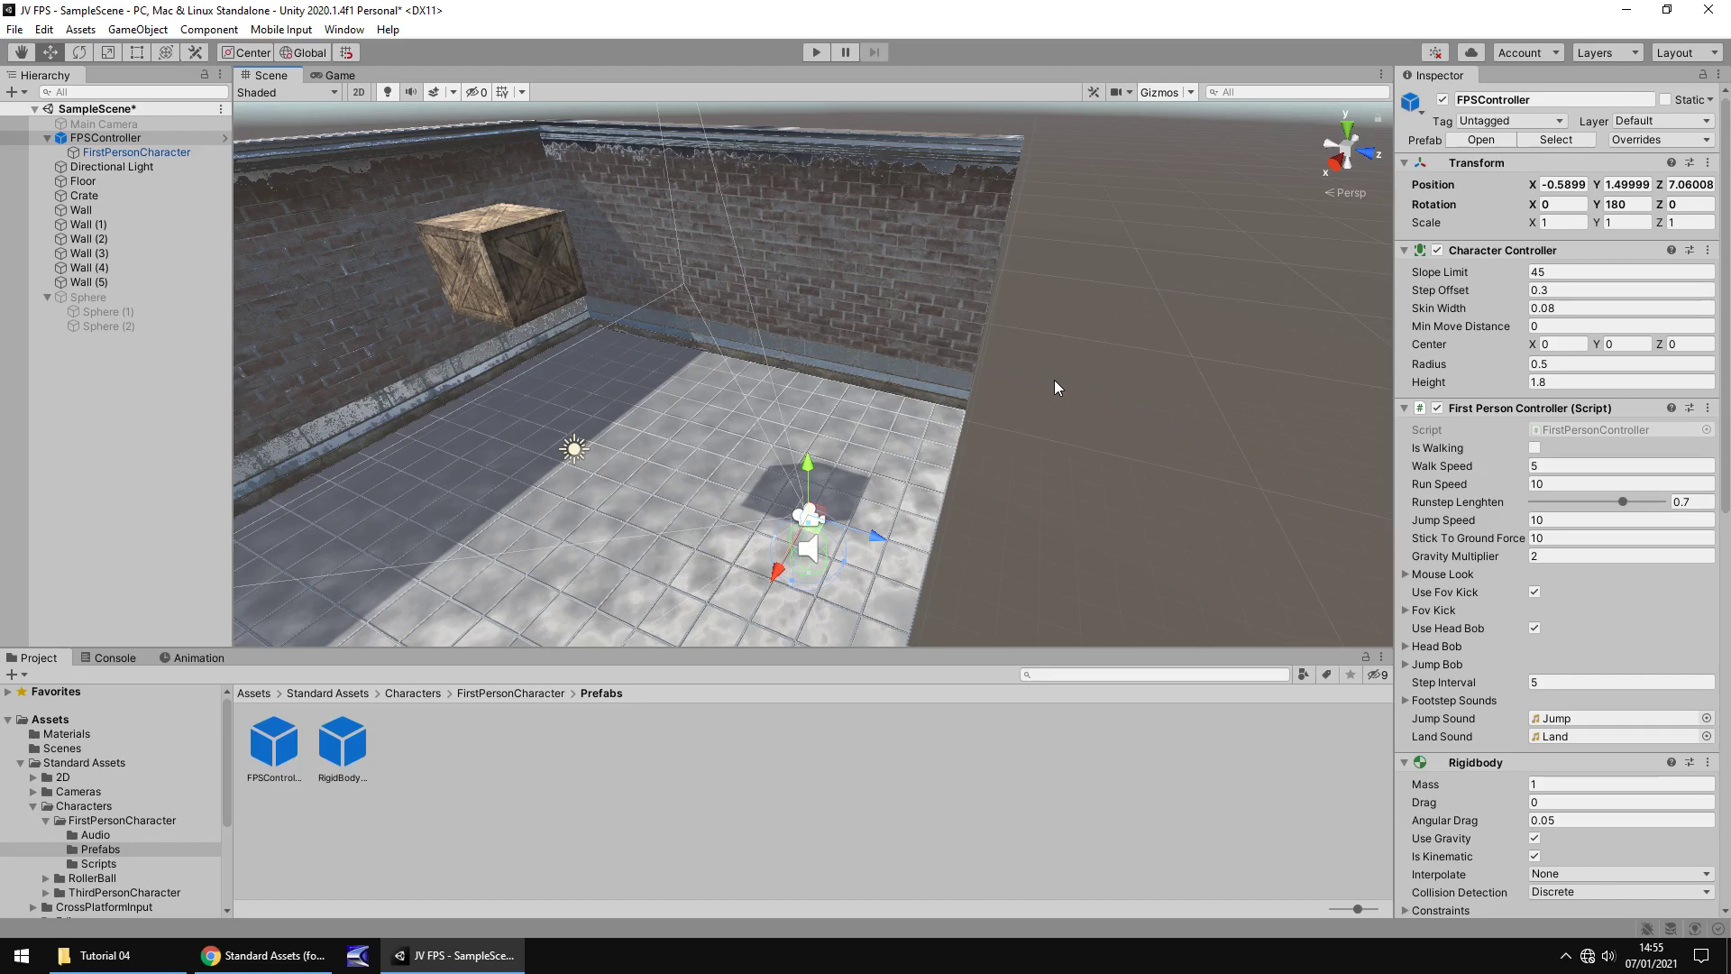
{"action": "left_click", "coordinate": [263, 955]}
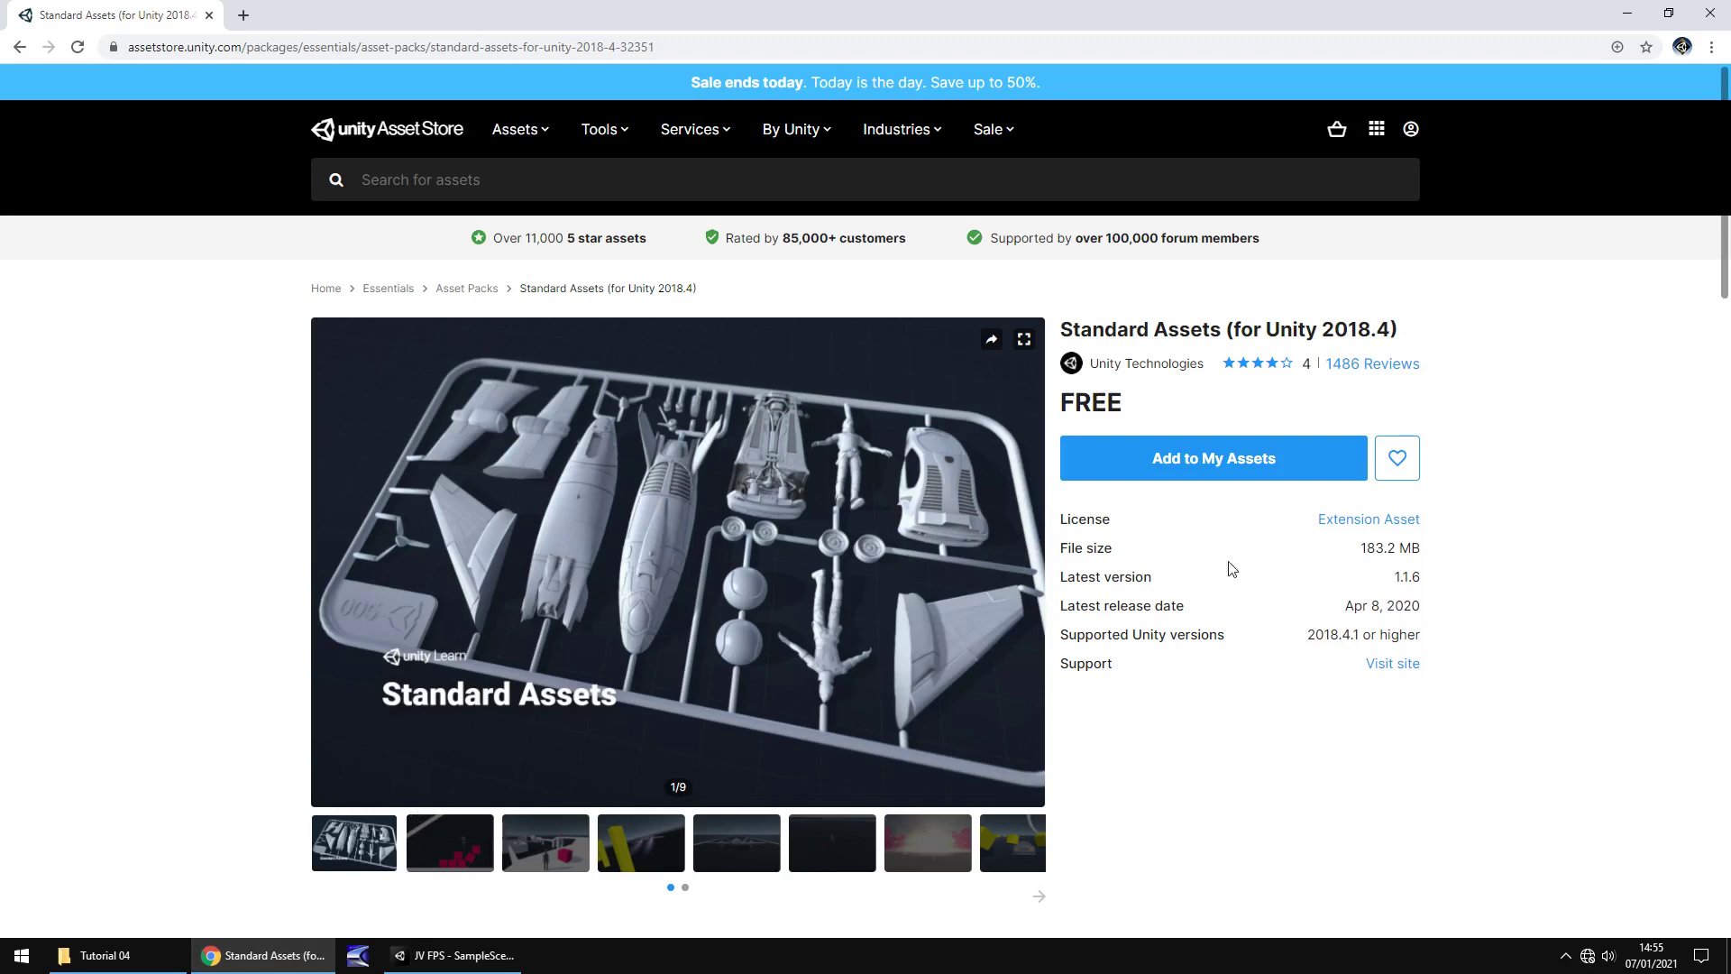
Return from the Standard Assets store page to the Unity editor.
{"action": "left_click", "coordinate": [500, 958]}
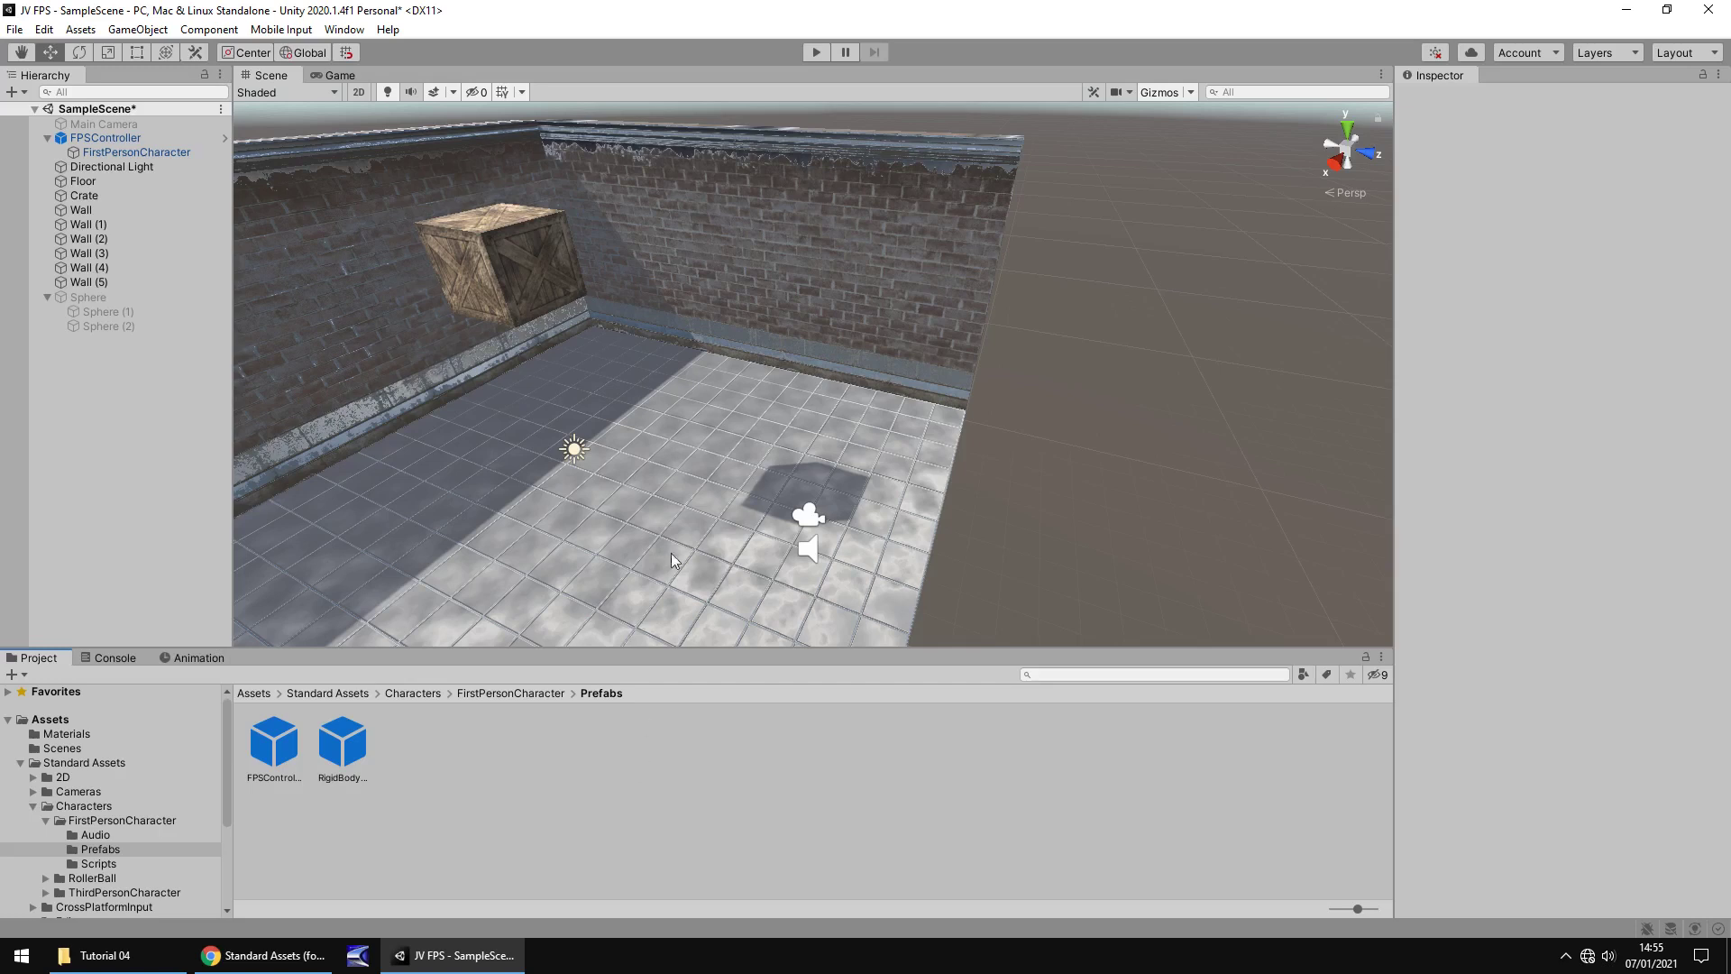
Deactivate the Directional Light and briefly play-test the darkened room by the crate.
{"action": "left_click_drag", "start_coordinate": [691, 541], "coordinate": [754, 339], "text": "alt"}
{"action": "left_click_drag", "start_coordinate": [1080, 393], "coordinate": [869, 453], "text": "alt"}
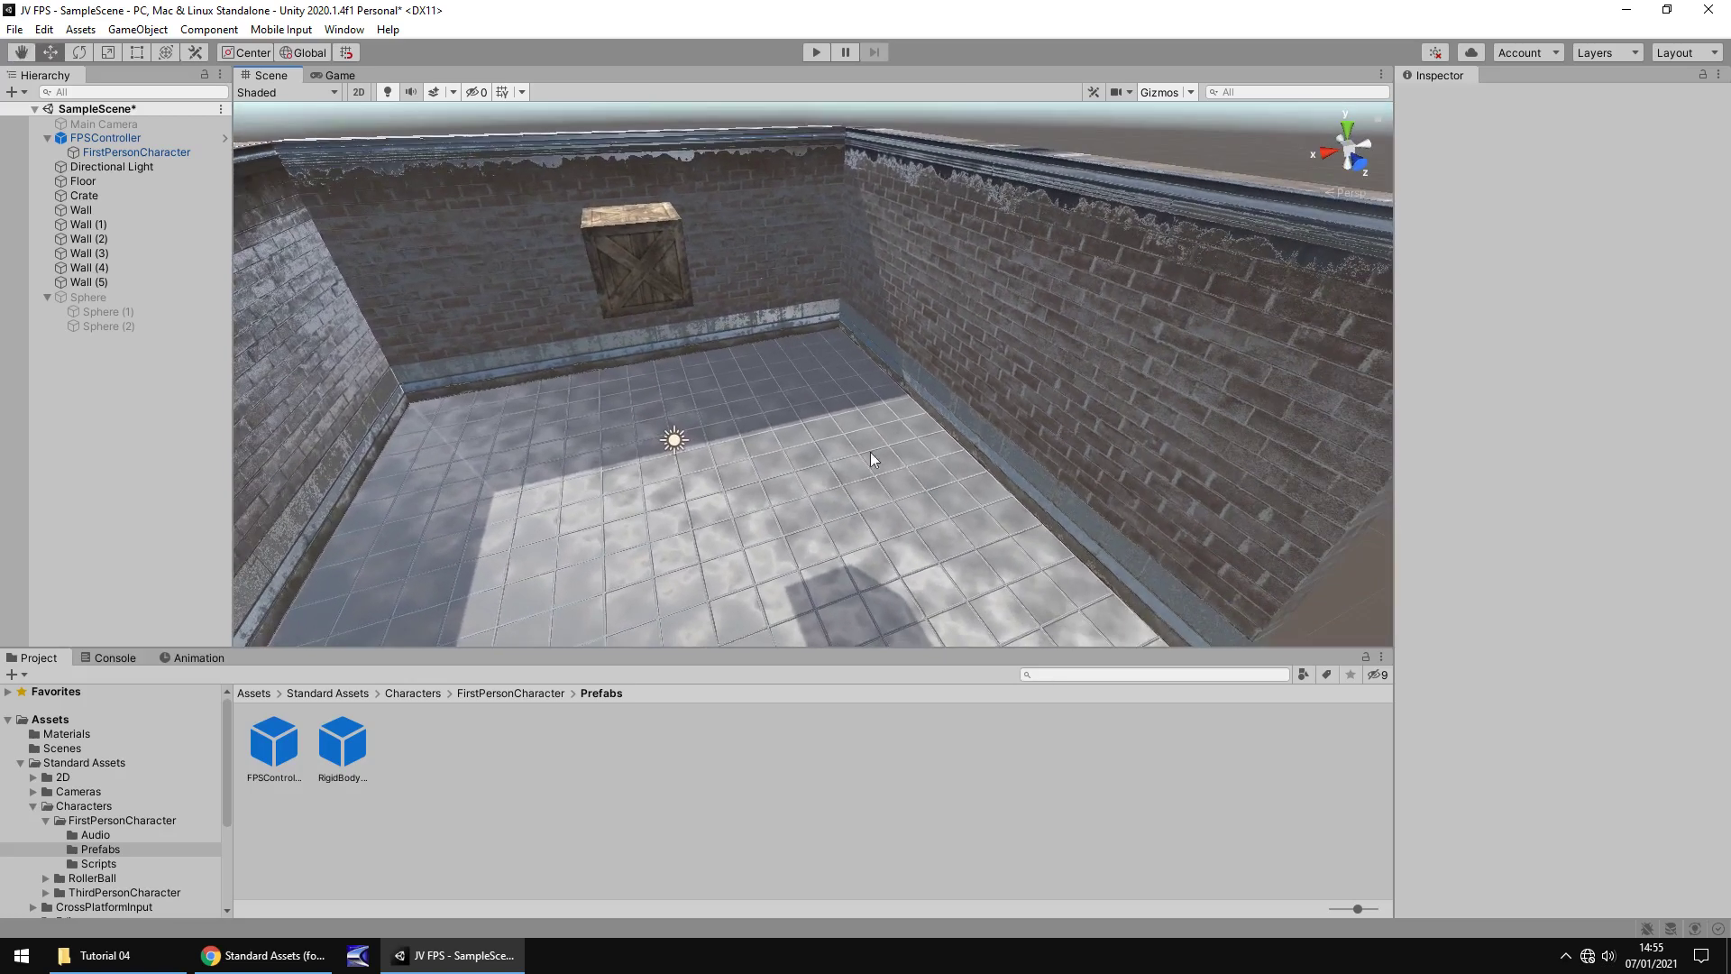
{"action": "left_click", "coordinate": [675, 440]}
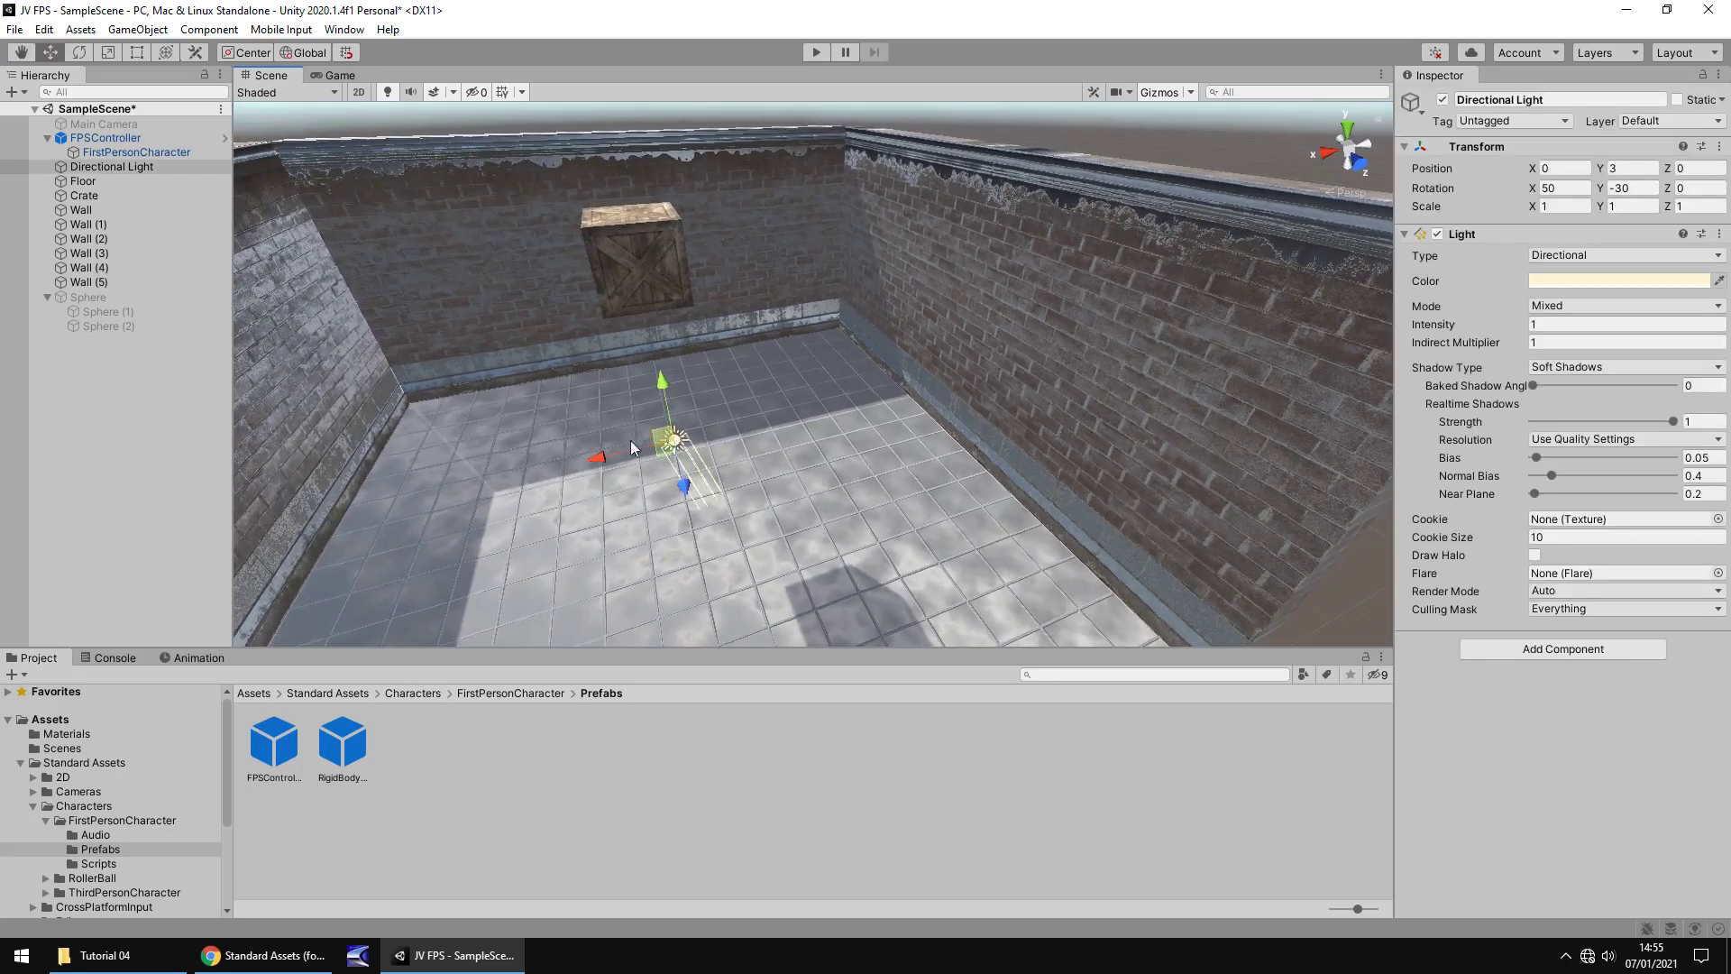
{"action": "left_click", "coordinate": [1443, 100]}
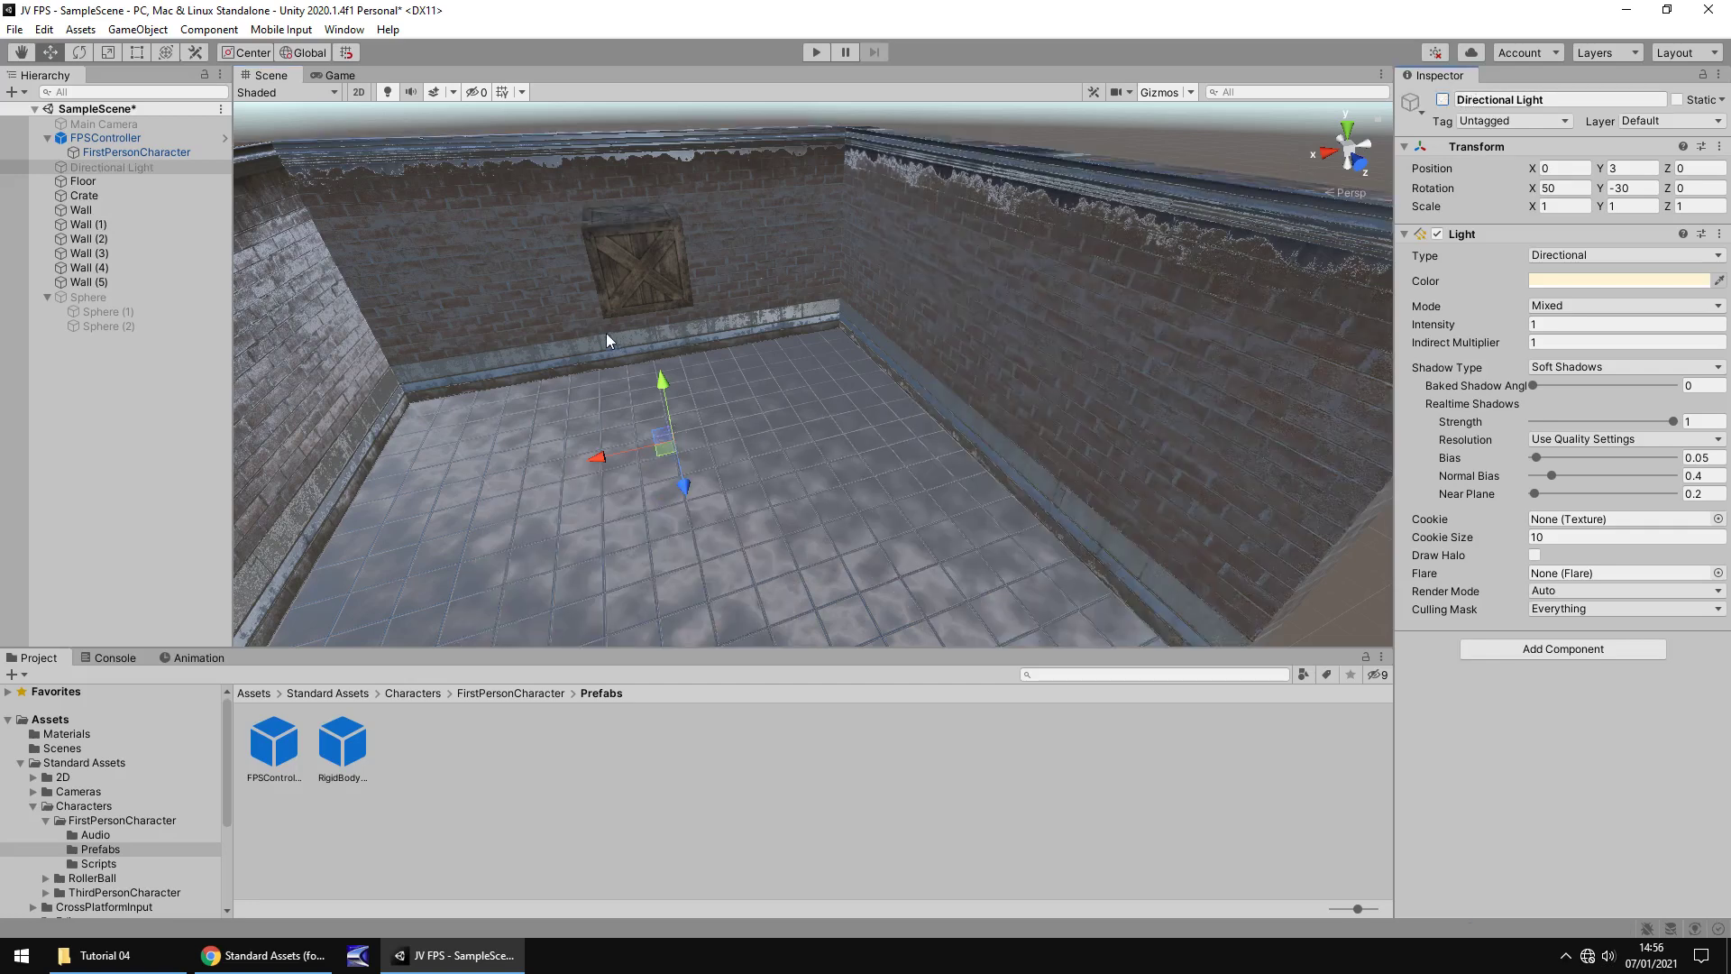
{"action": "left_click", "coordinate": [818, 51]}
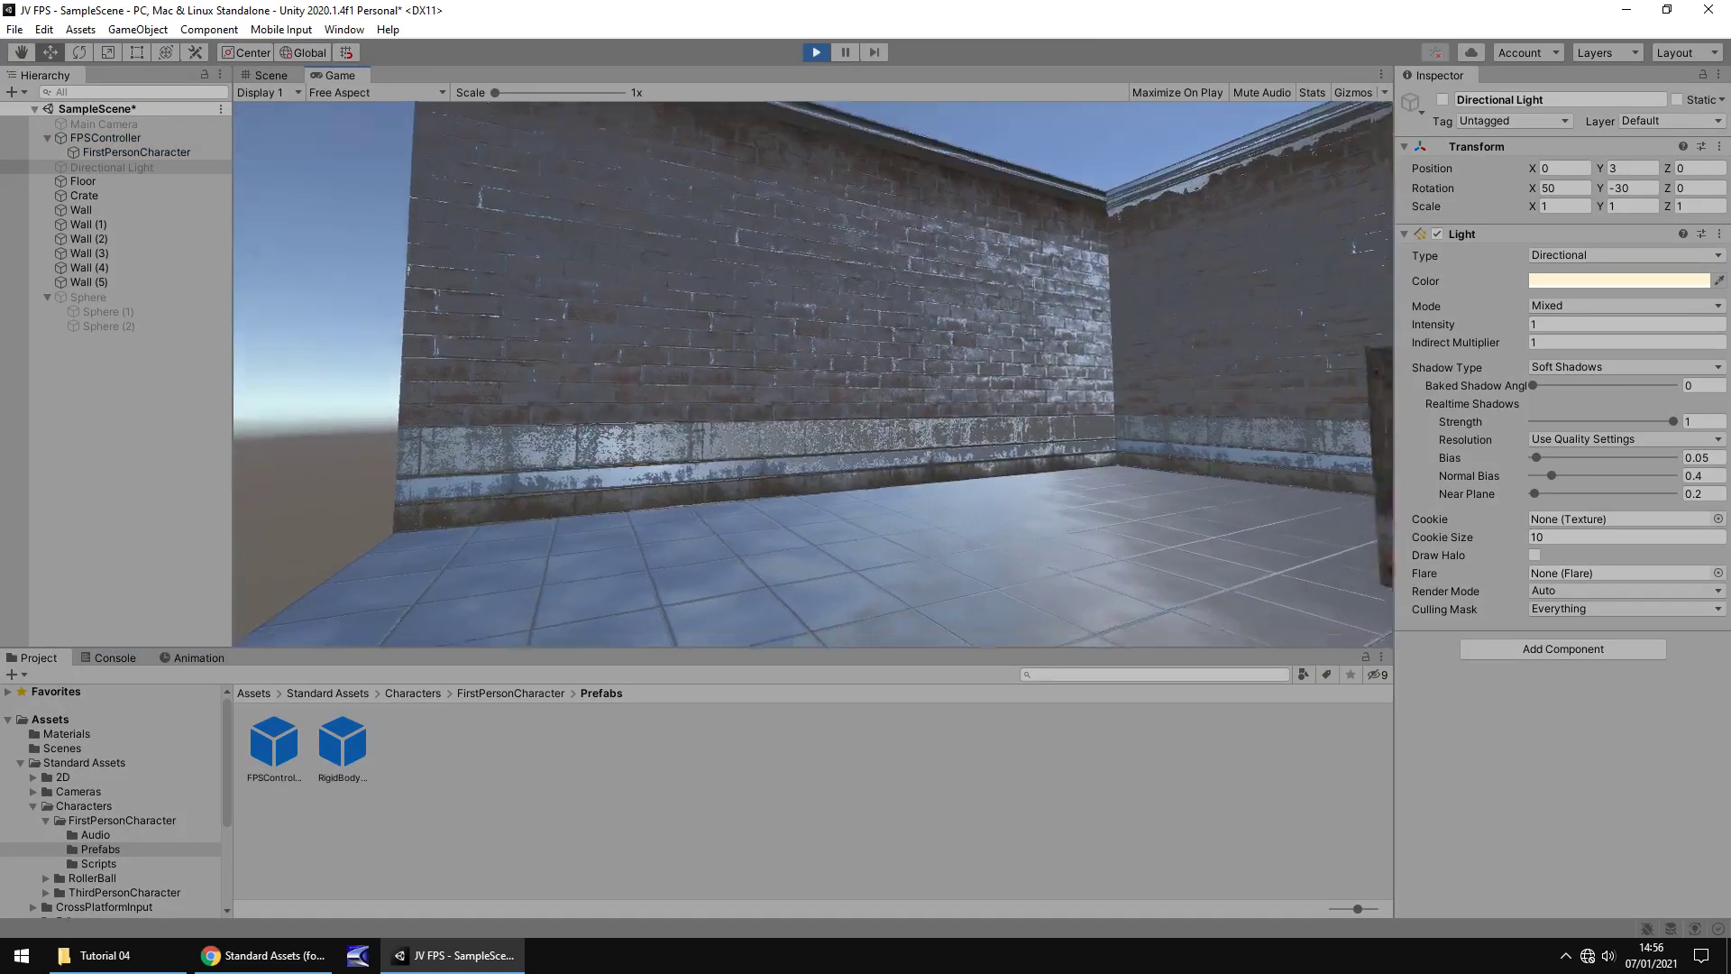
{"action": "key", "text": "ctrl+p"}
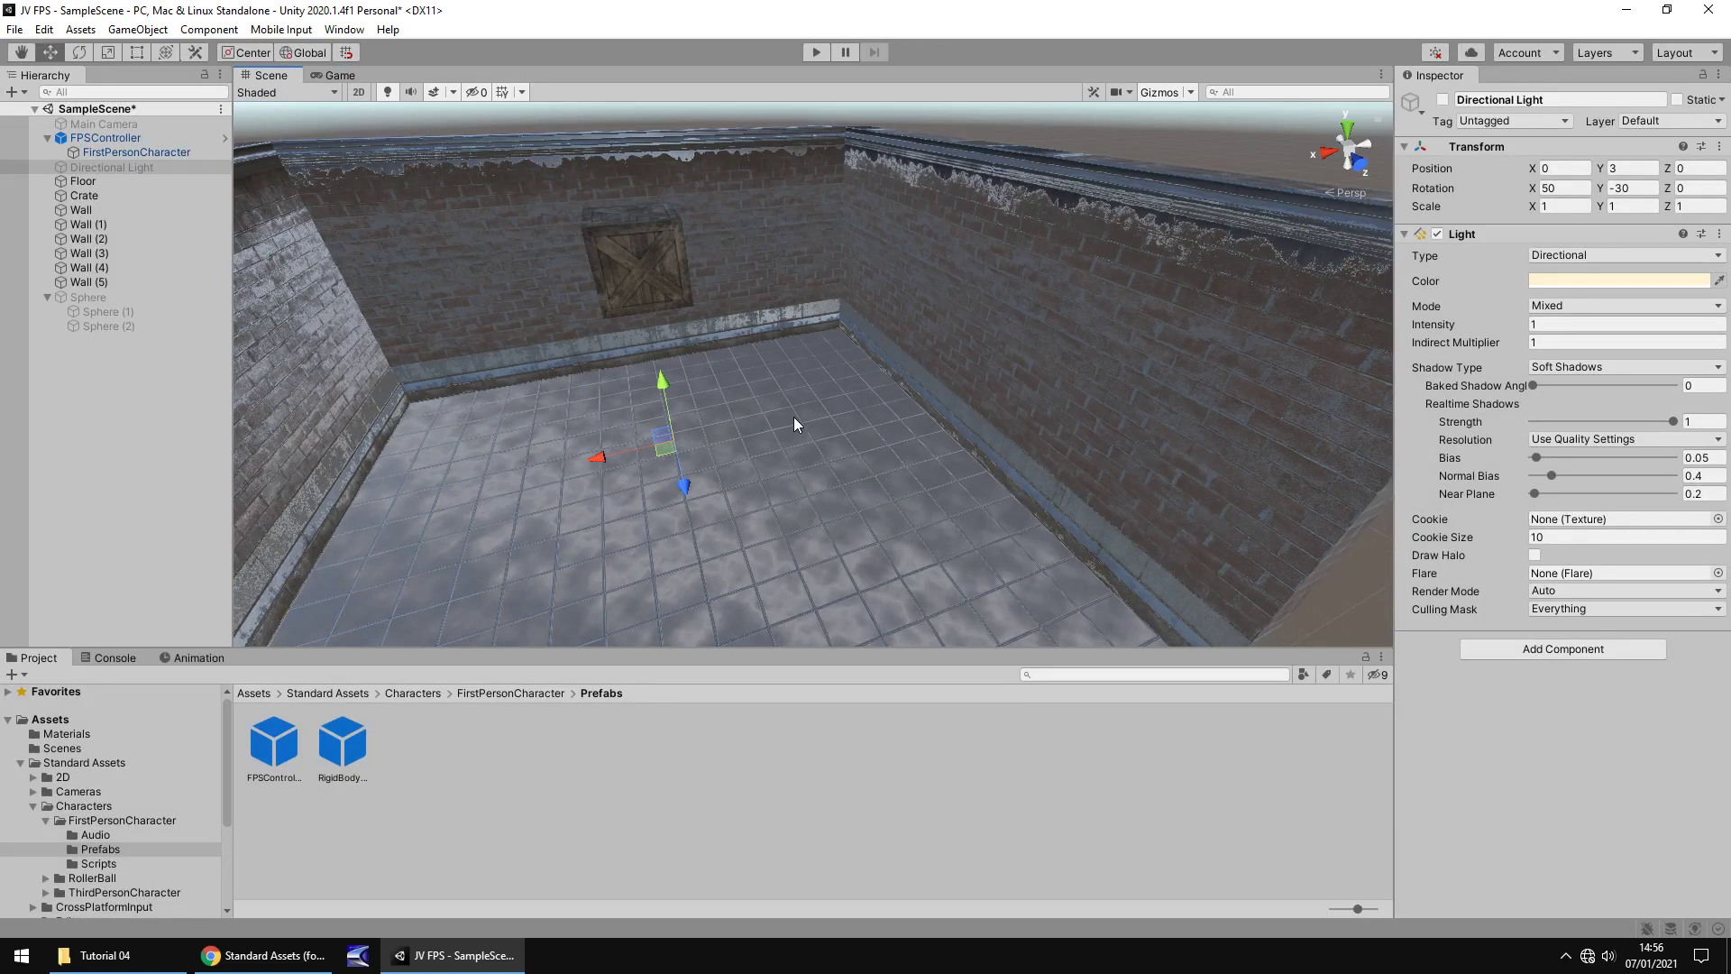
Copy the Floor and raise the copy, Floor (1), to Y 10 to cap the room.
{"action": "left_click", "coordinate": [794, 419]}
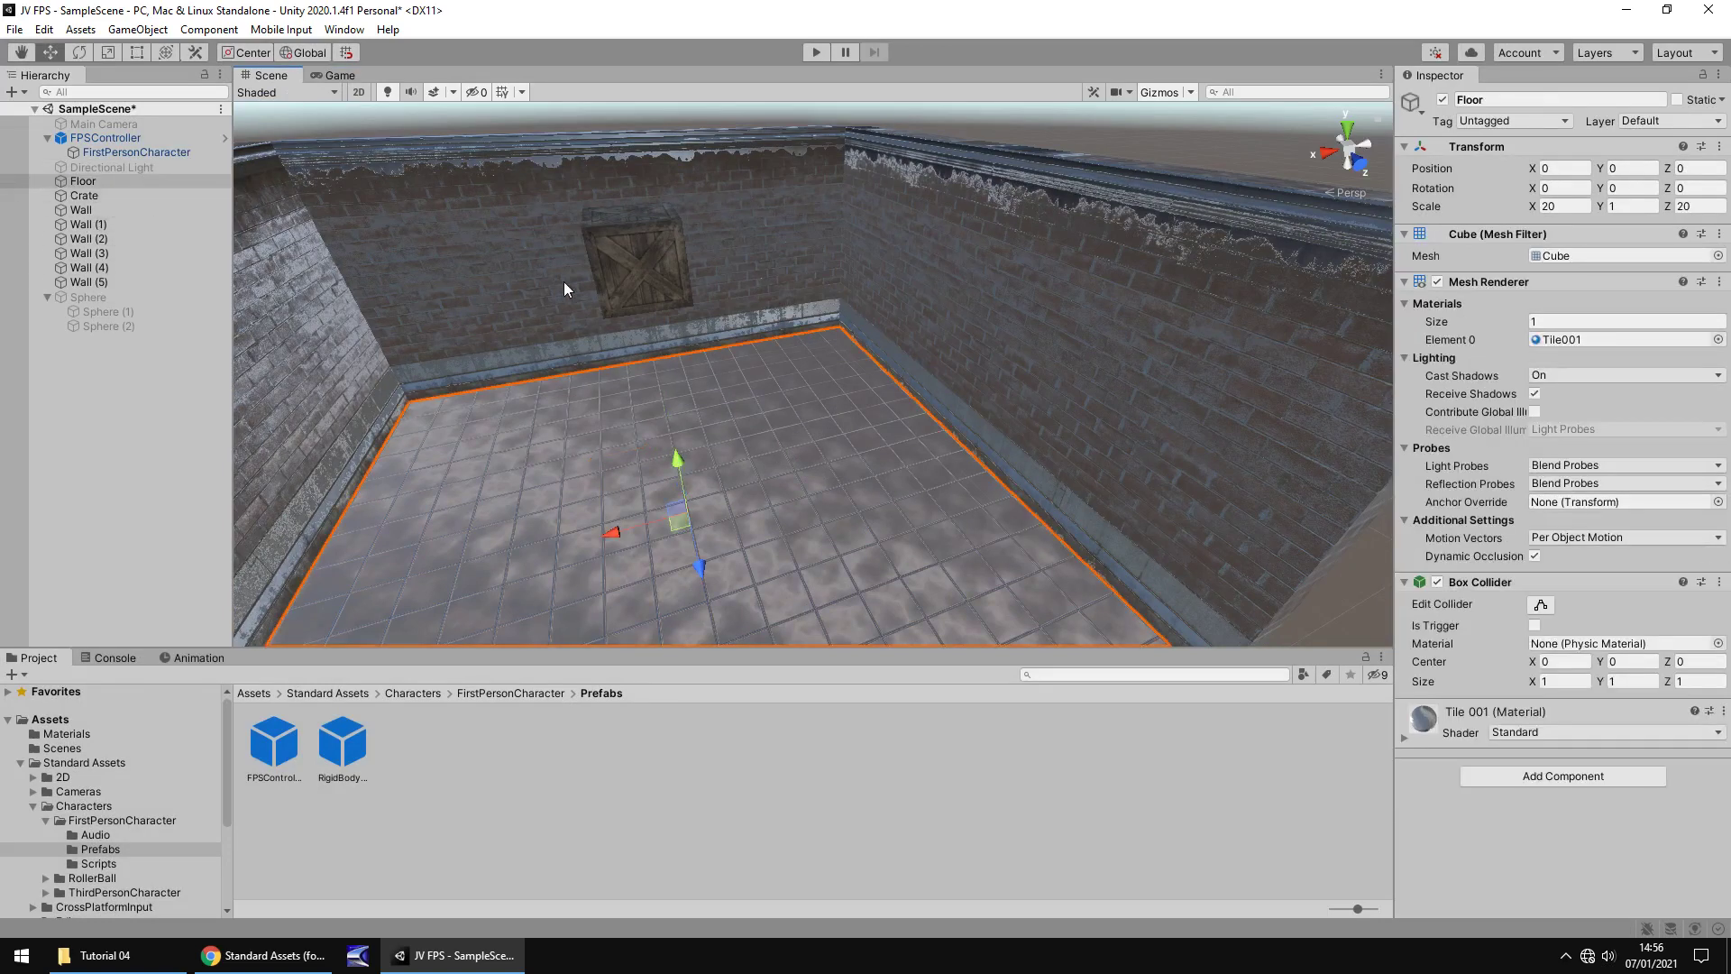
{"action": "key", "text": "ctrl+d"}
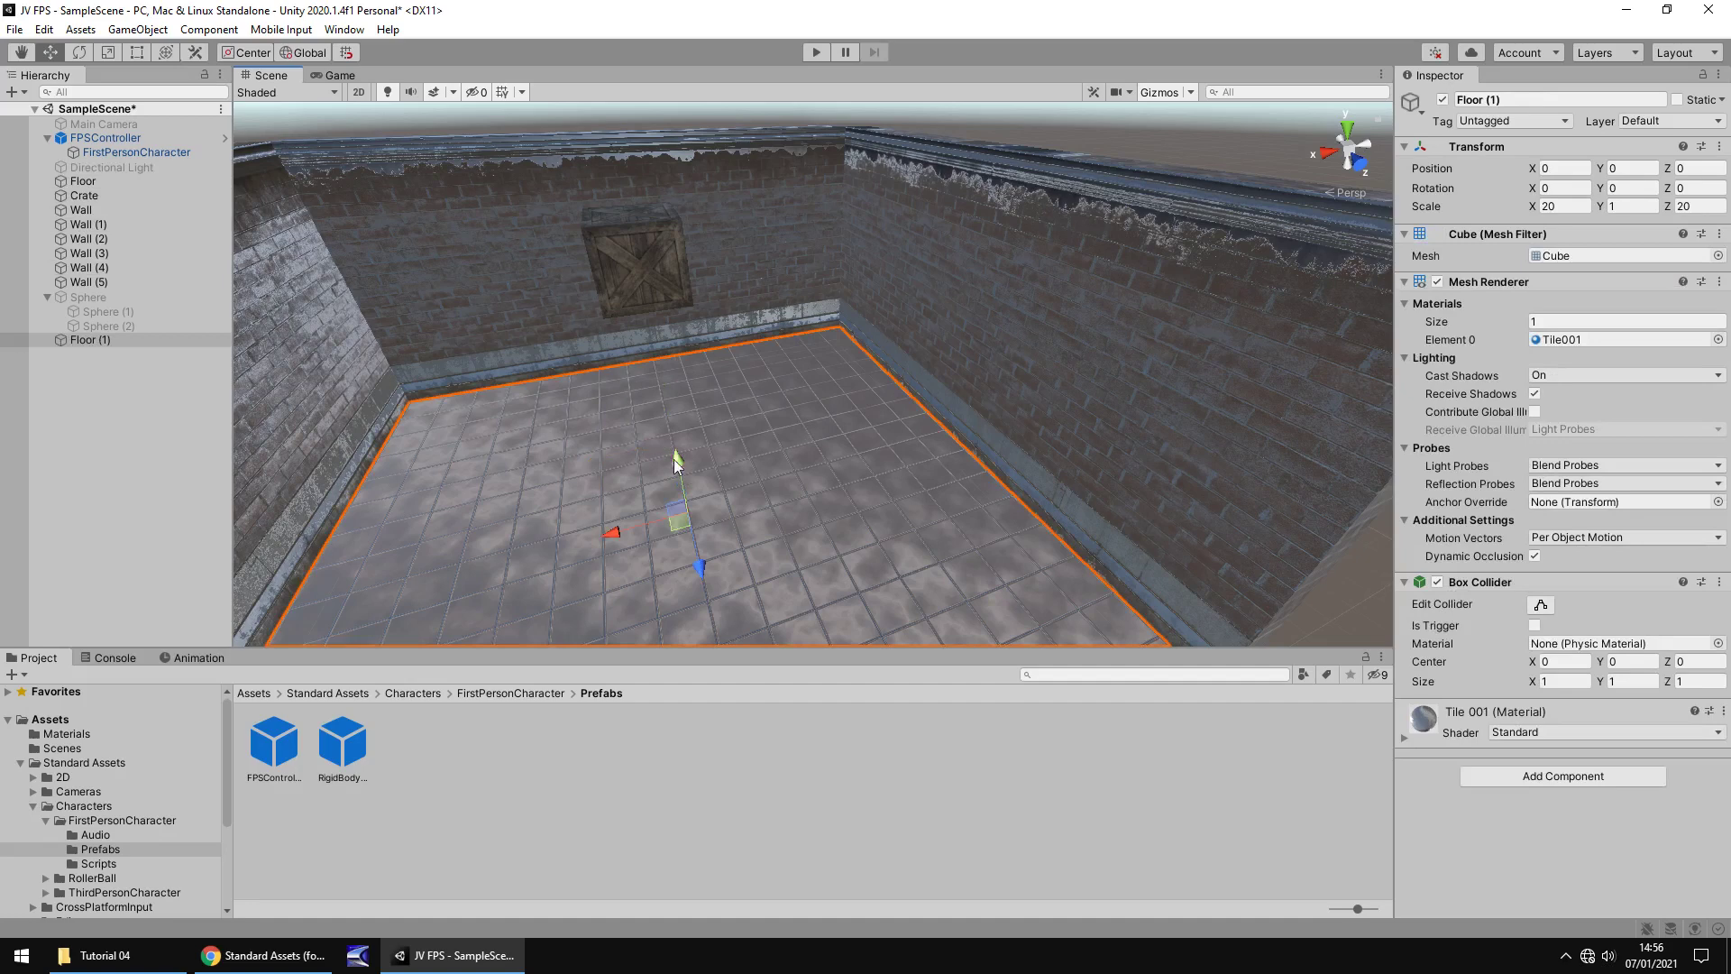
{"action": "left_click_drag", "start_coordinate": [673, 458], "coordinate": [619, 256]}
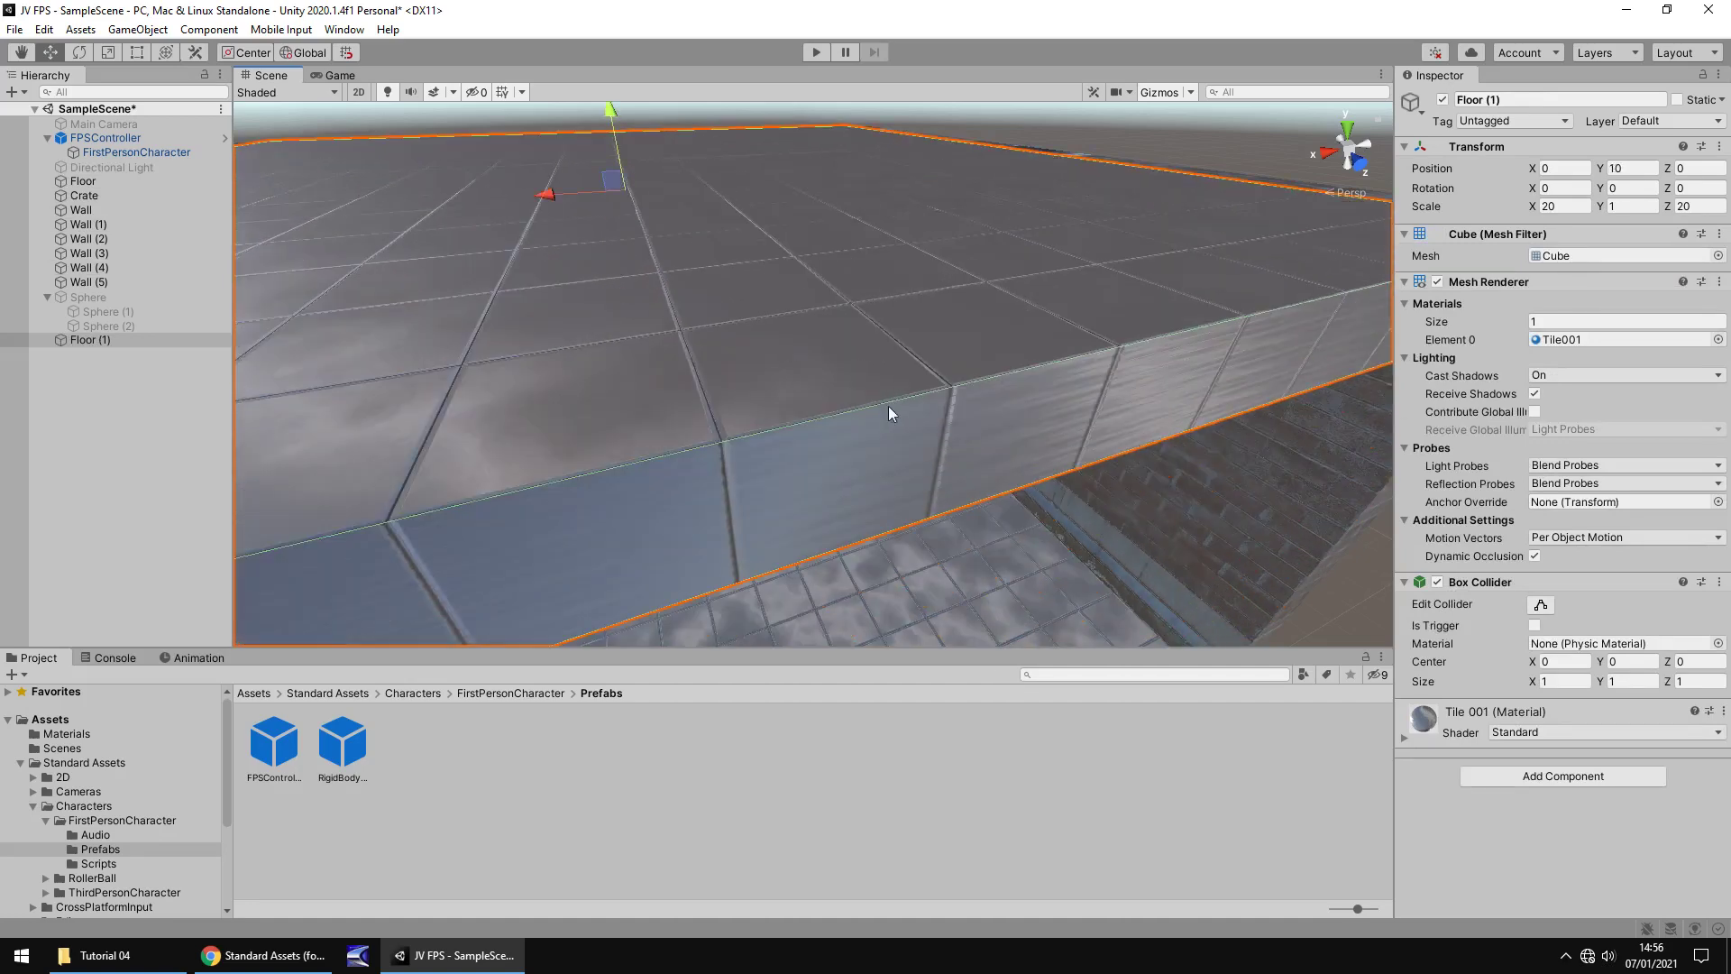
{"action": "right_click_drag", "start_coordinate": [883, 411], "coordinate": [806, 334]}
Enable Realtime Global Illumination in the Lighting settings.
{"action": "left_click", "coordinate": [345, 30]}
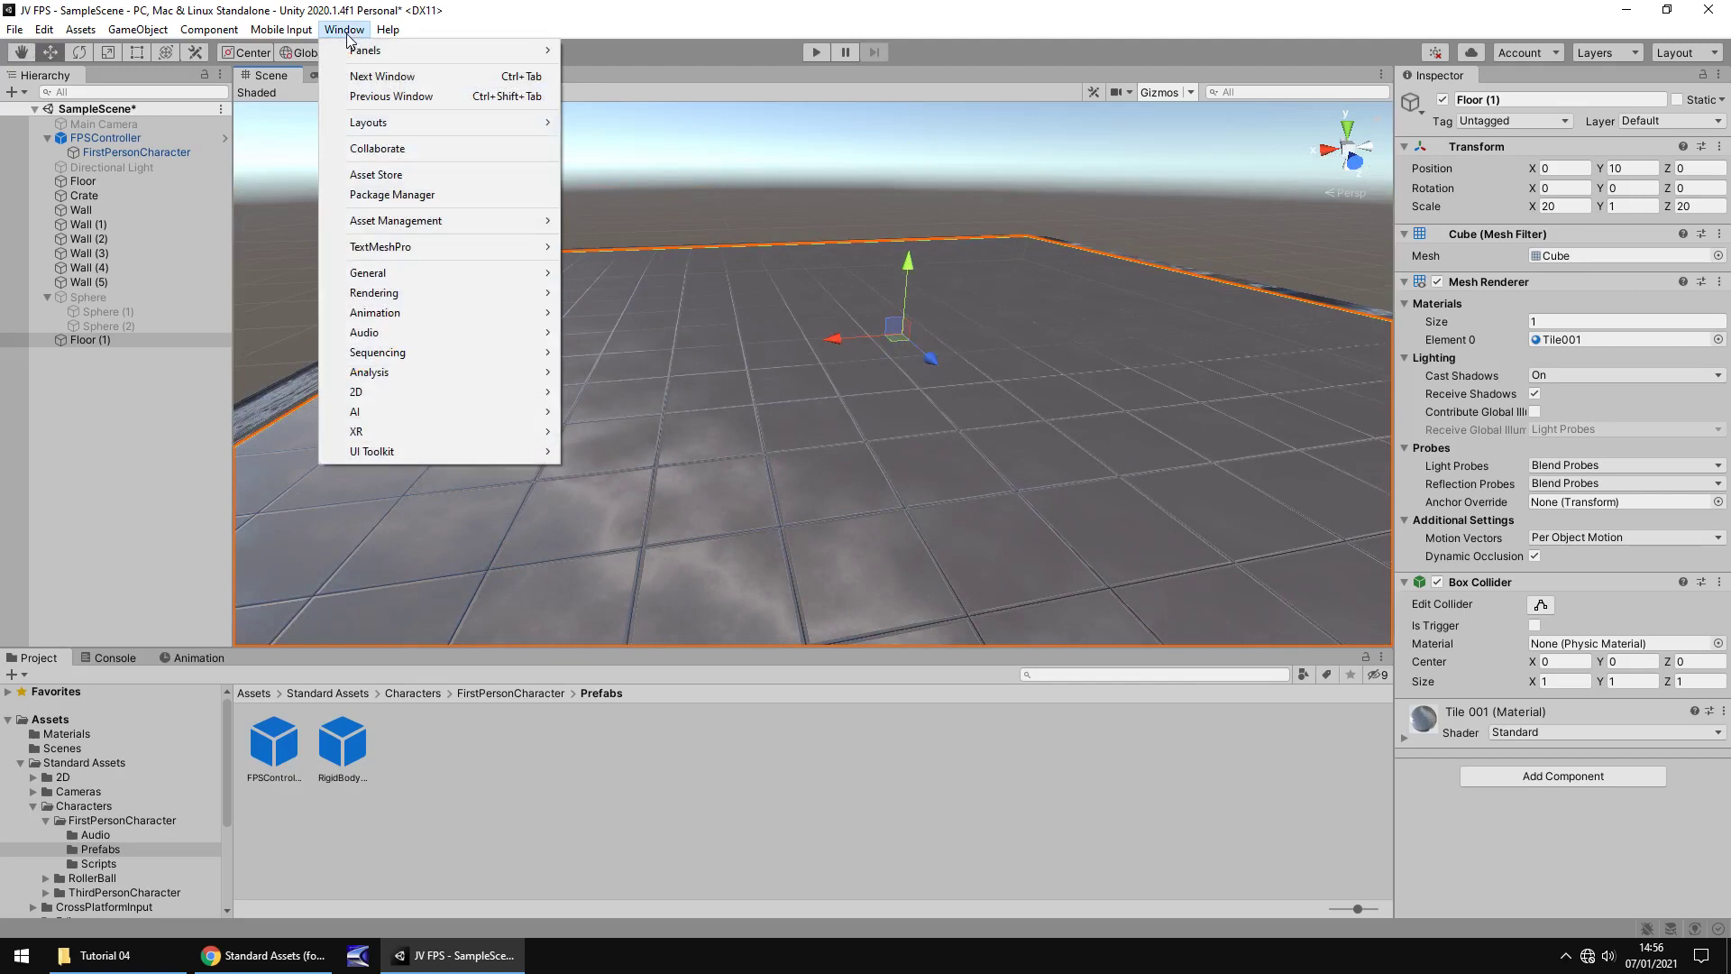
{"action": "mouse_move", "coordinate": [376, 293]}
{"action": "left_click", "coordinate": [606, 292]}
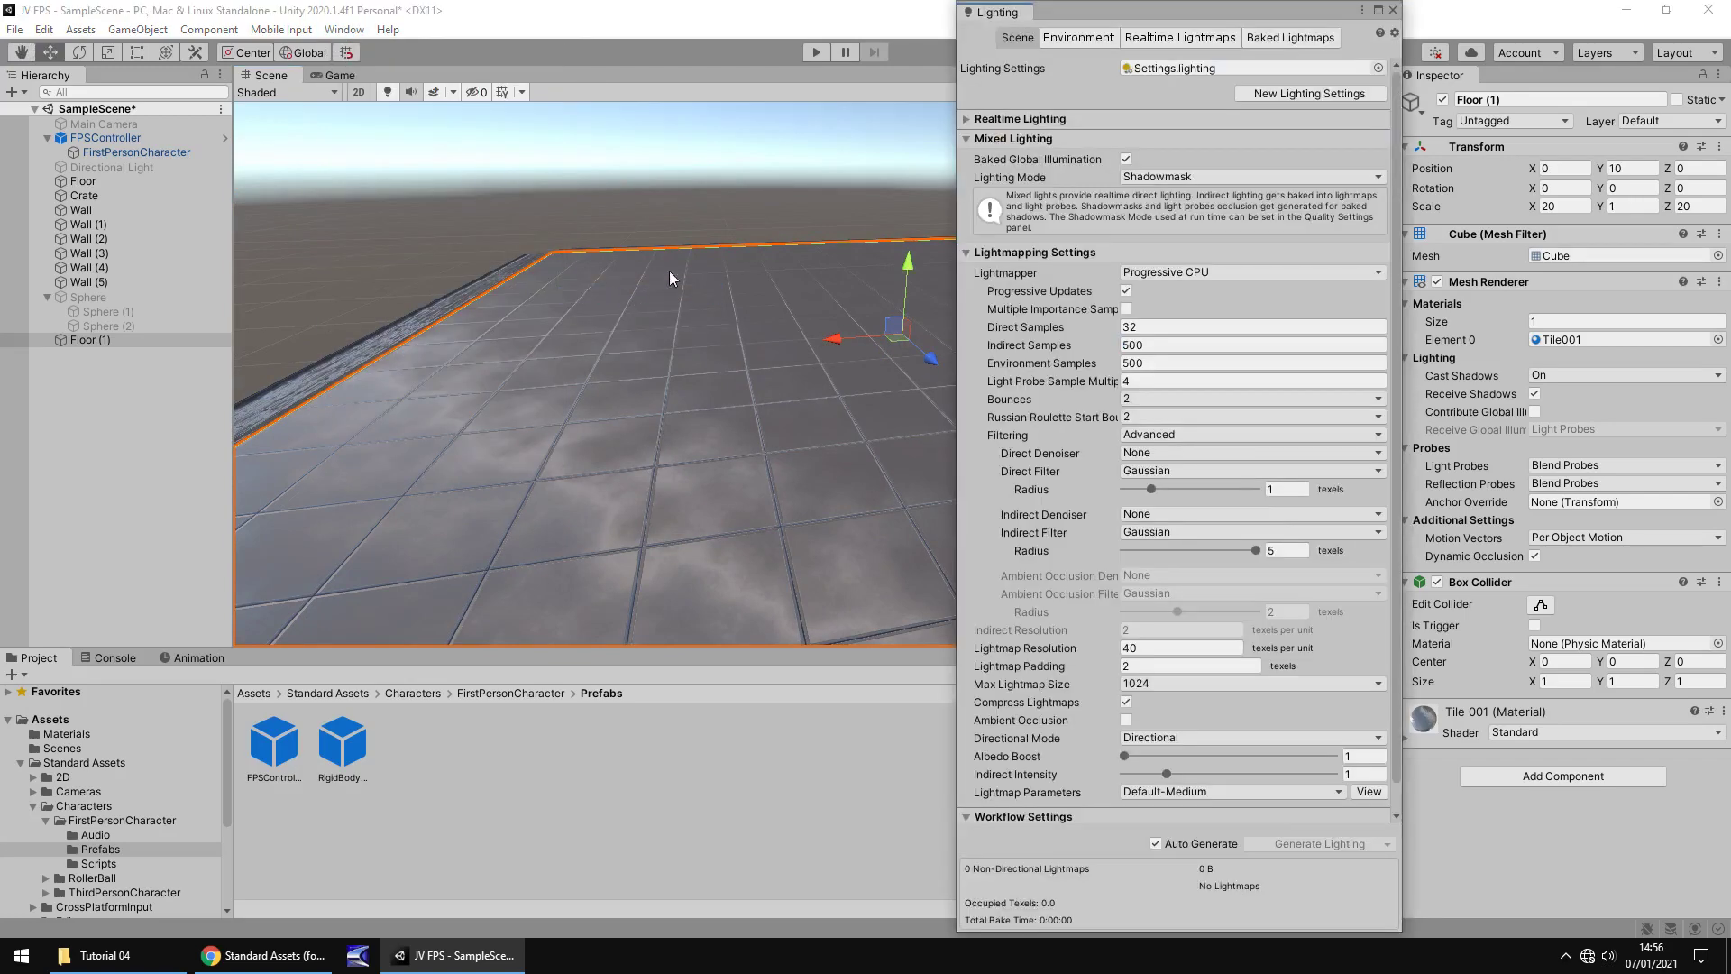
{"action": "left_click", "coordinate": [1015, 119]}
{"action": "left_click", "coordinate": [1126, 140]}
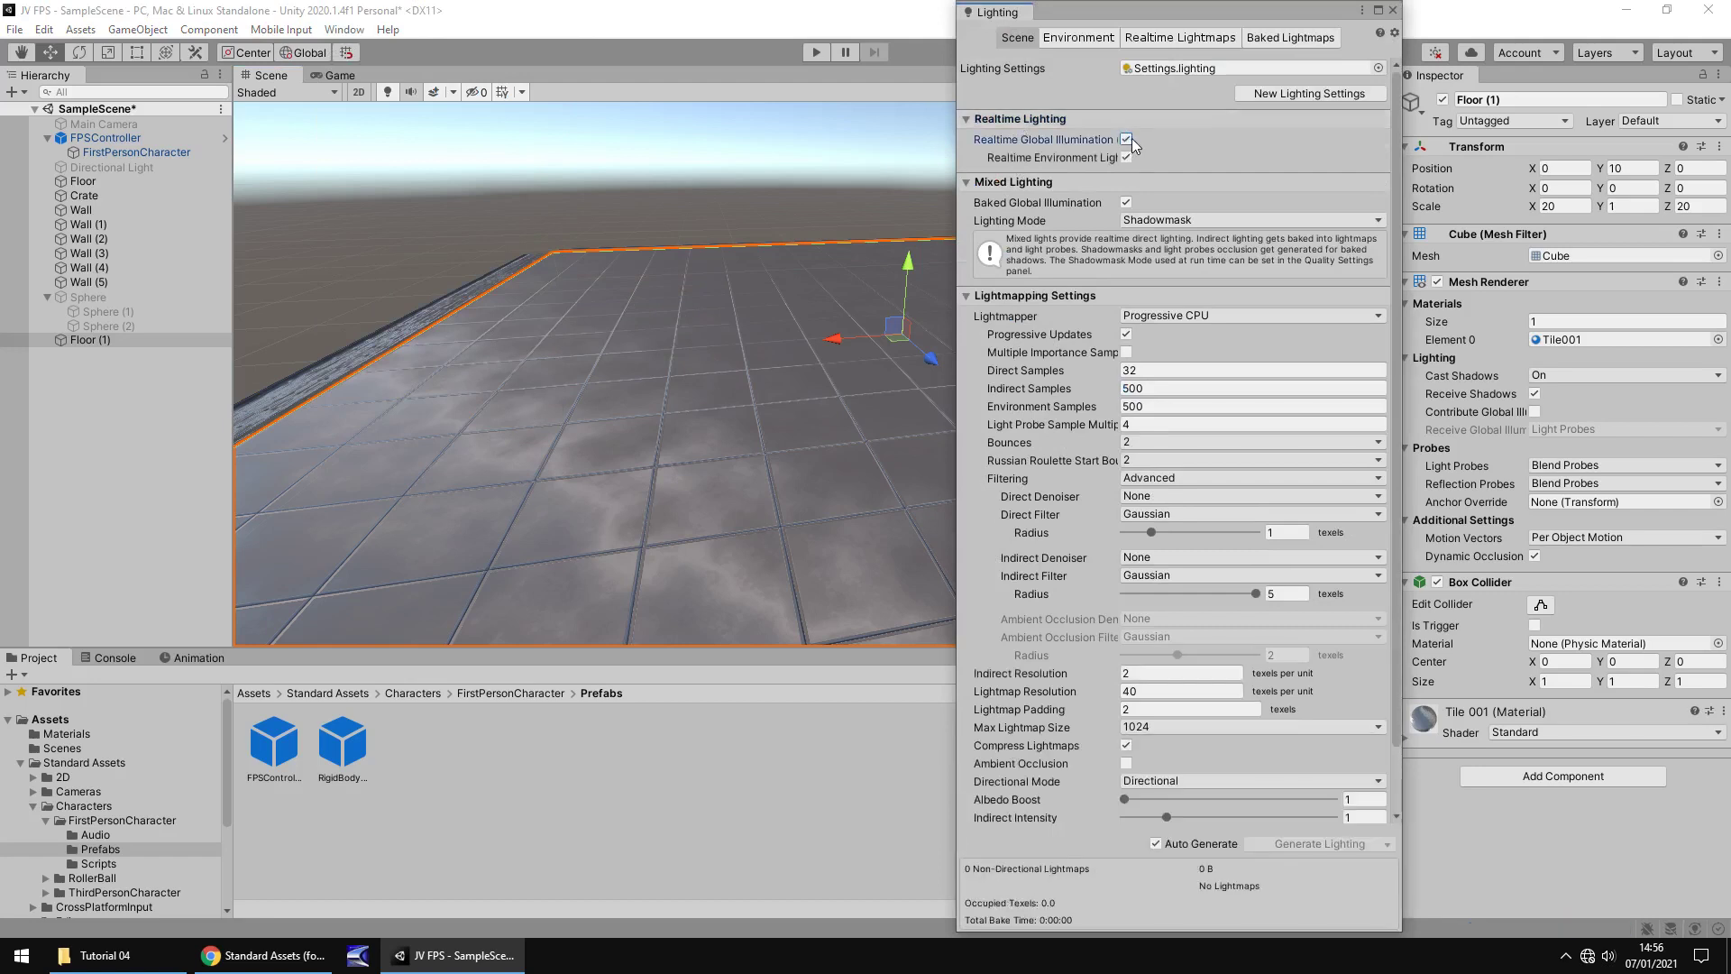
Set environment Intensity Multiplier to 0 and Skybox Material to None.
{"action": "left_click", "coordinate": [1074, 35]}
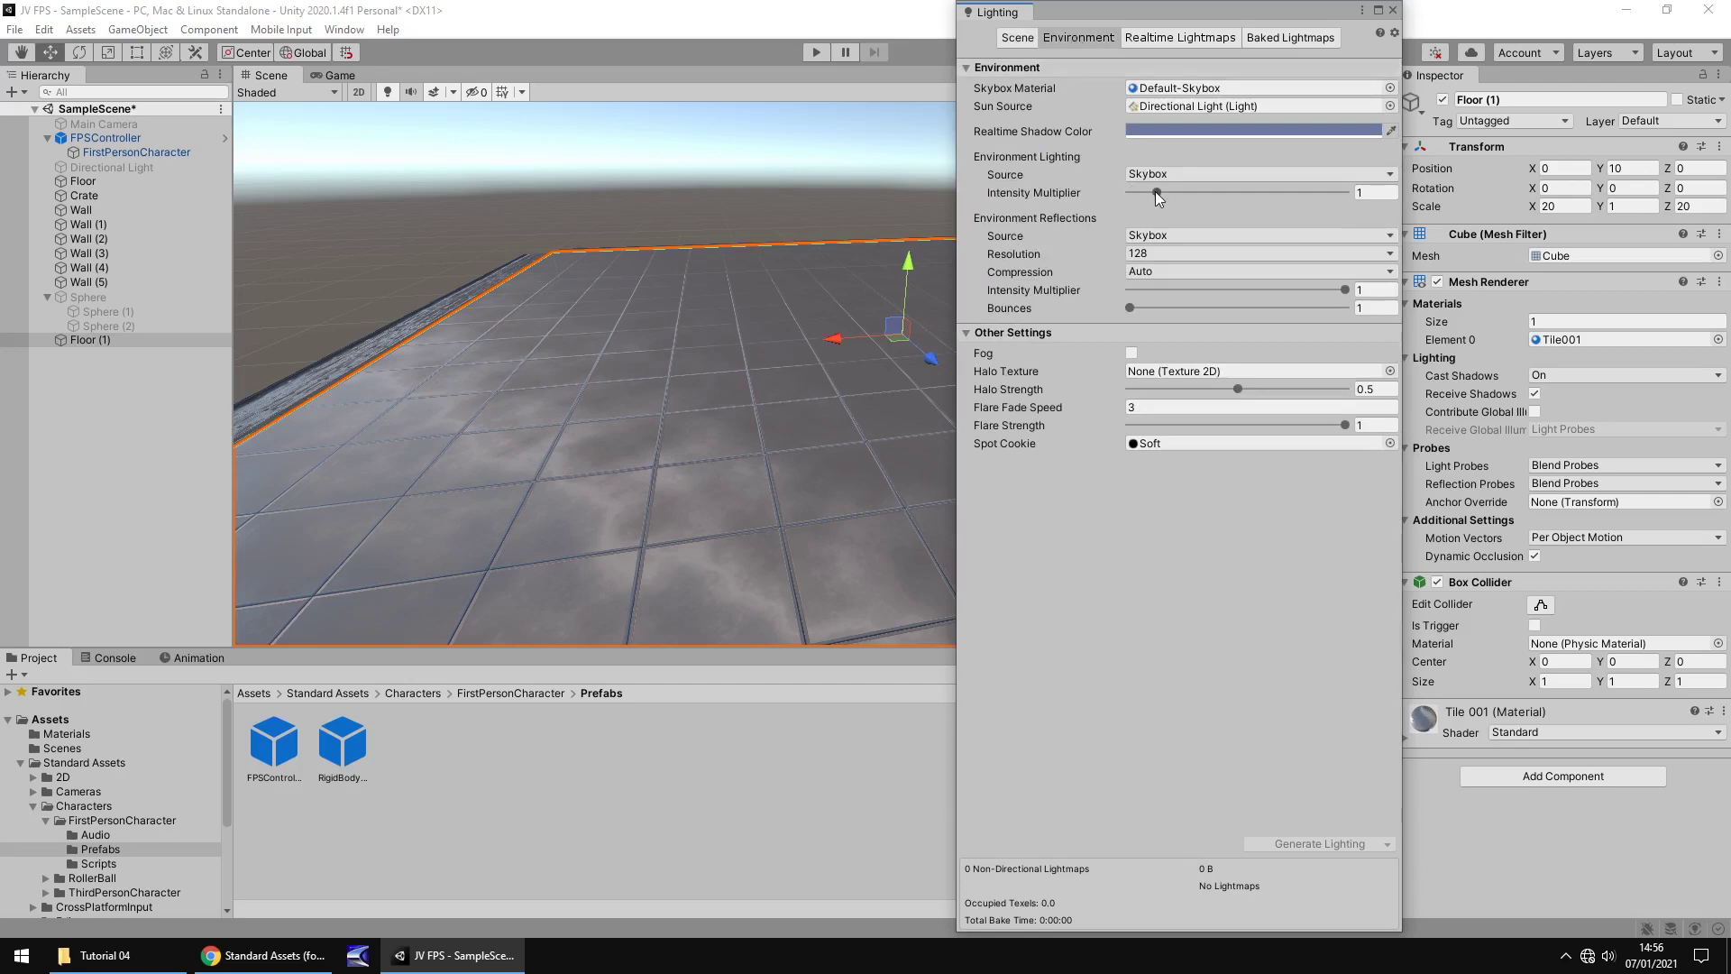
{"action": "left_click_drag", "start_coordinate": [1155, 191], "coordinate": [1127, 192]}
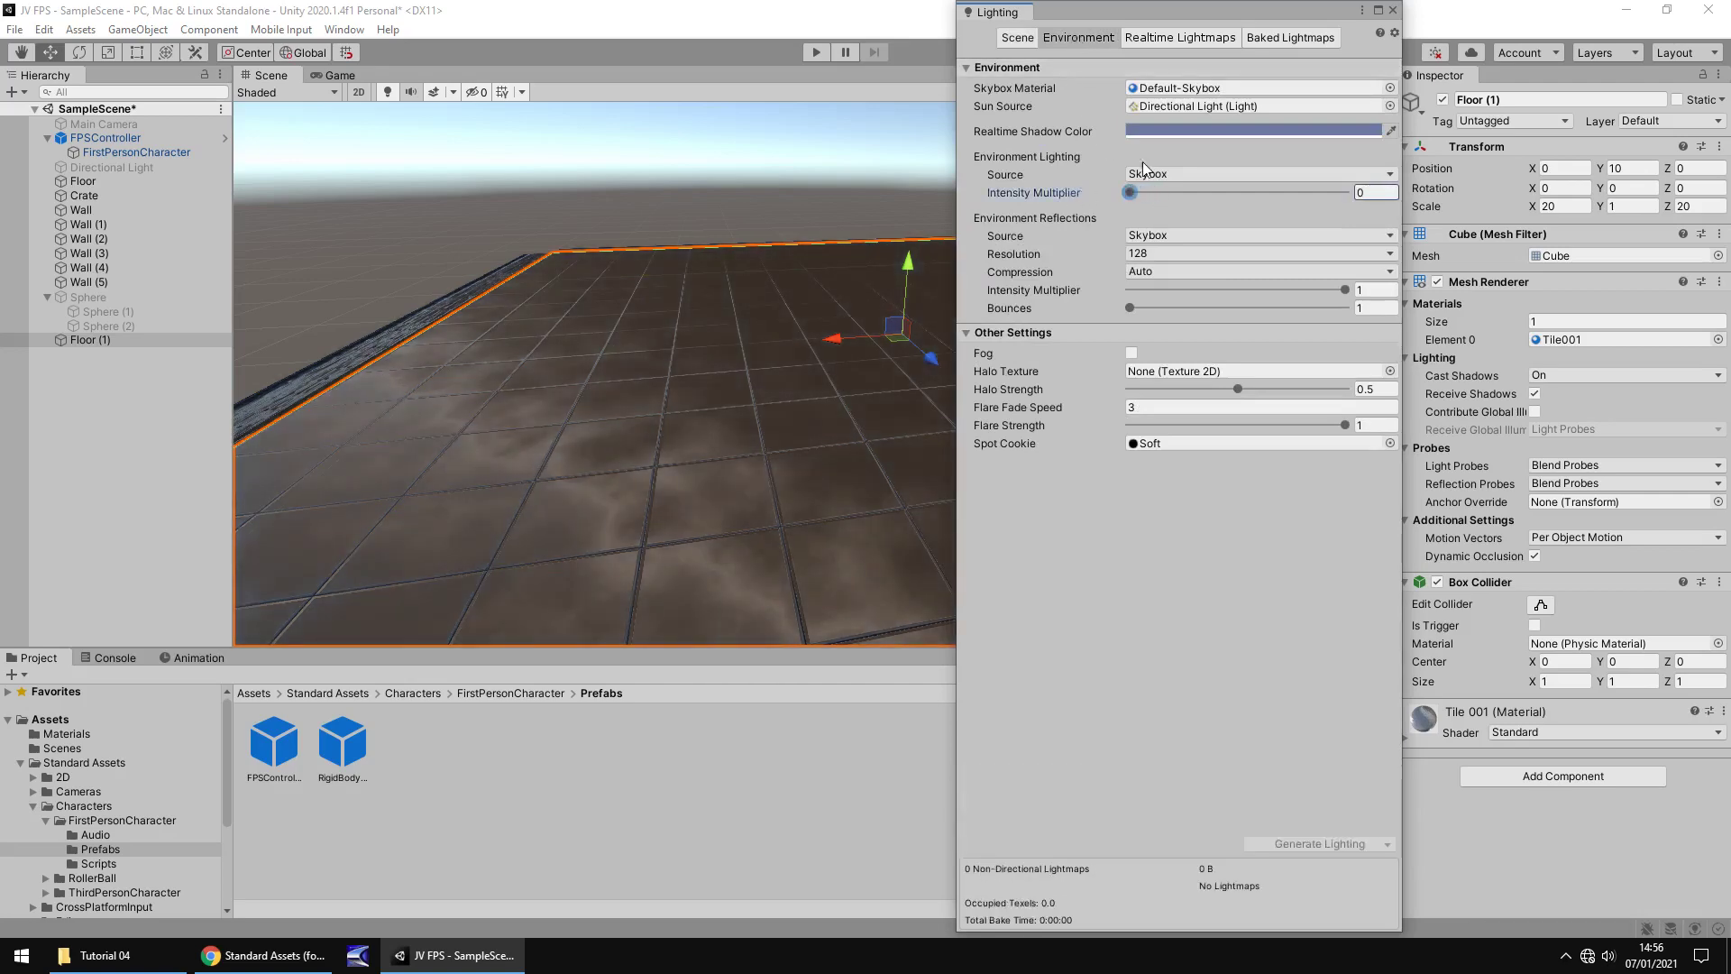
{"action": "left_click", "coordinate": [1391, 88]}
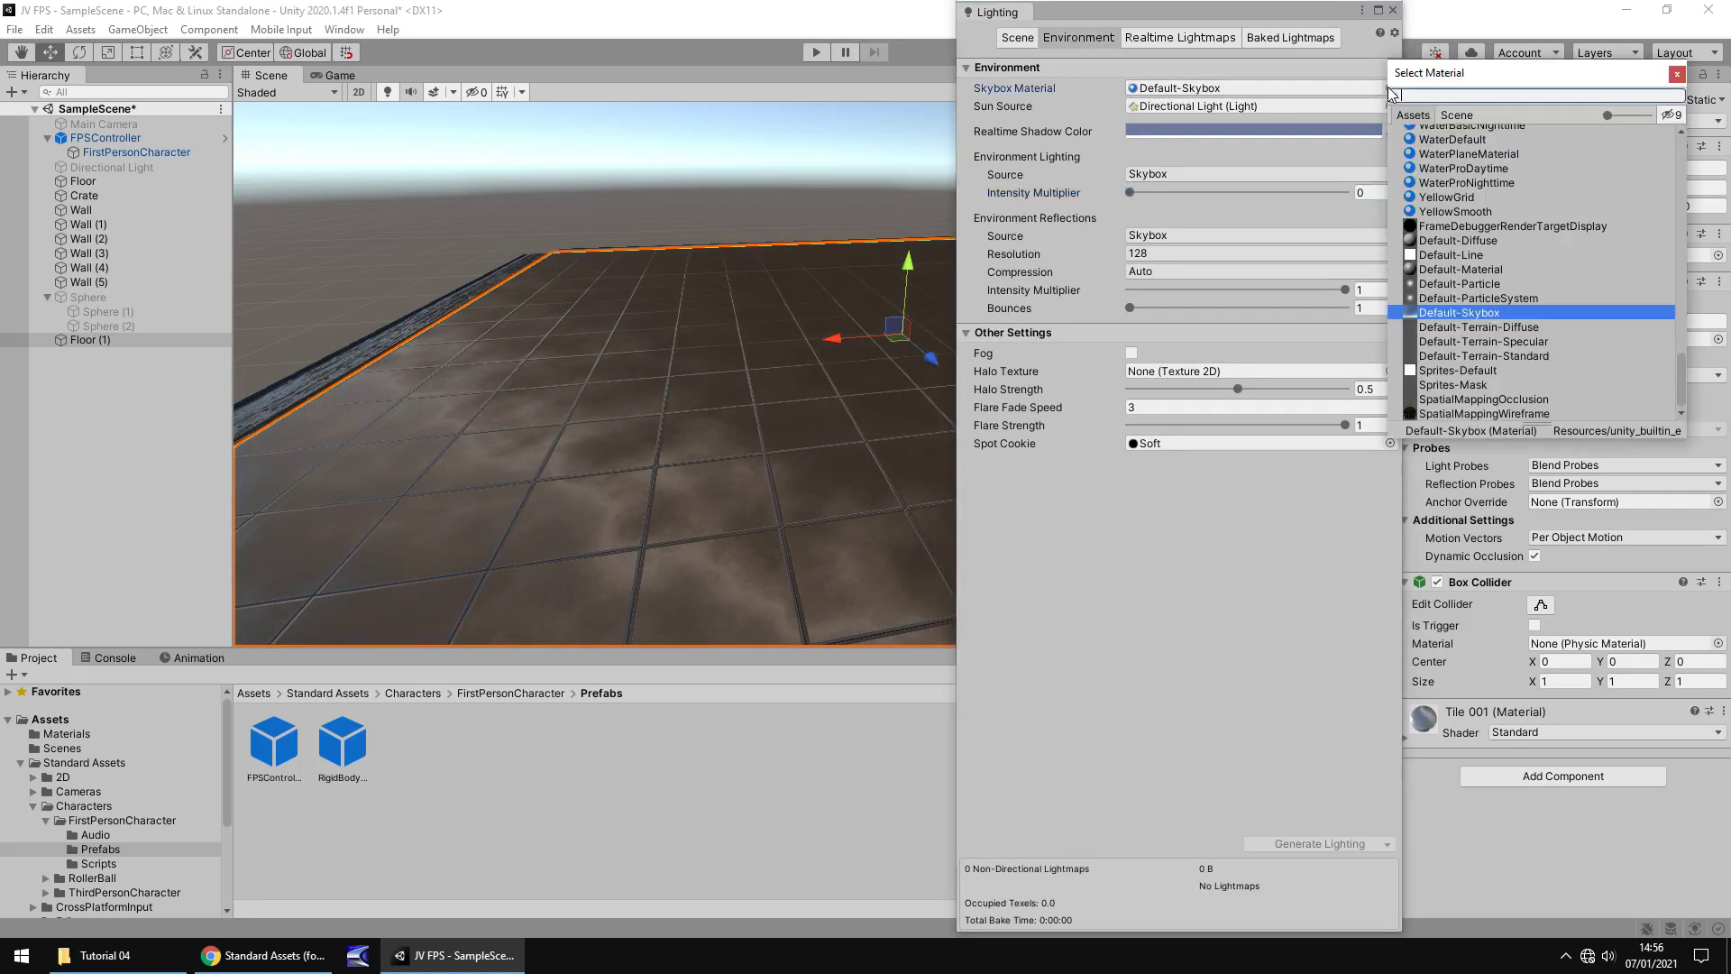
{"action": "left_click_drag", "start_coordinate": [1679, 369], "coordinate": [1675, 124]}
{"action": "left_click", "coordinate": [1439, 133]}
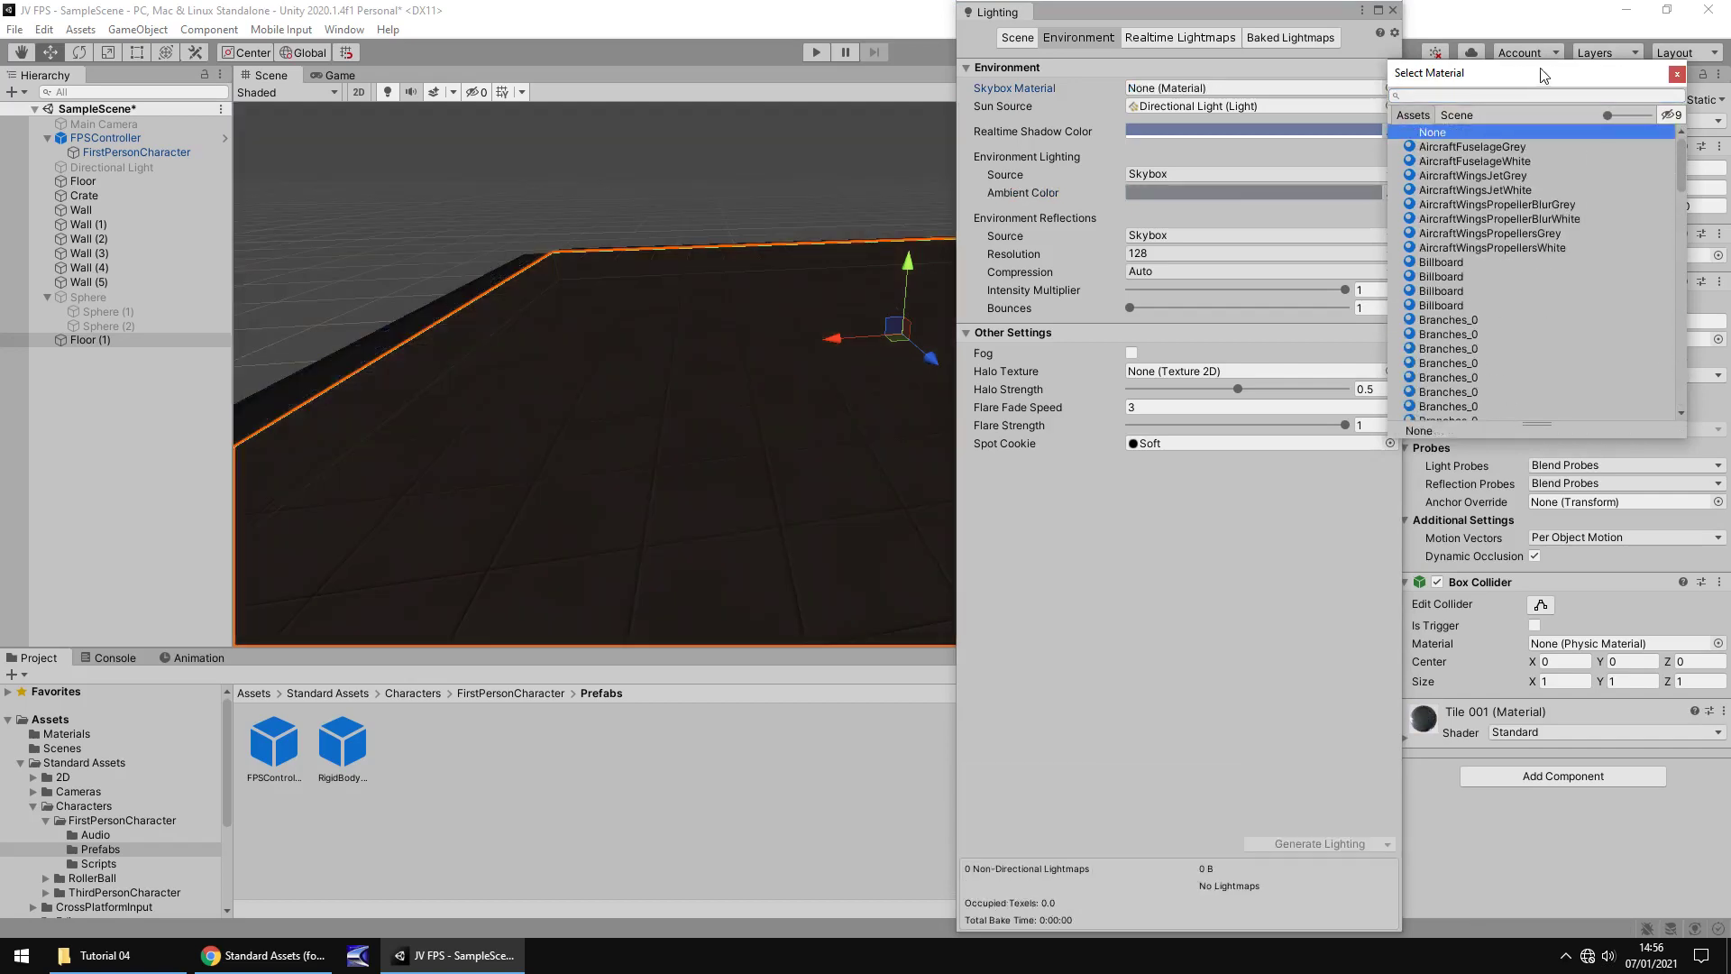
{"action": "left_click", "coordinate": [1676, 75]}
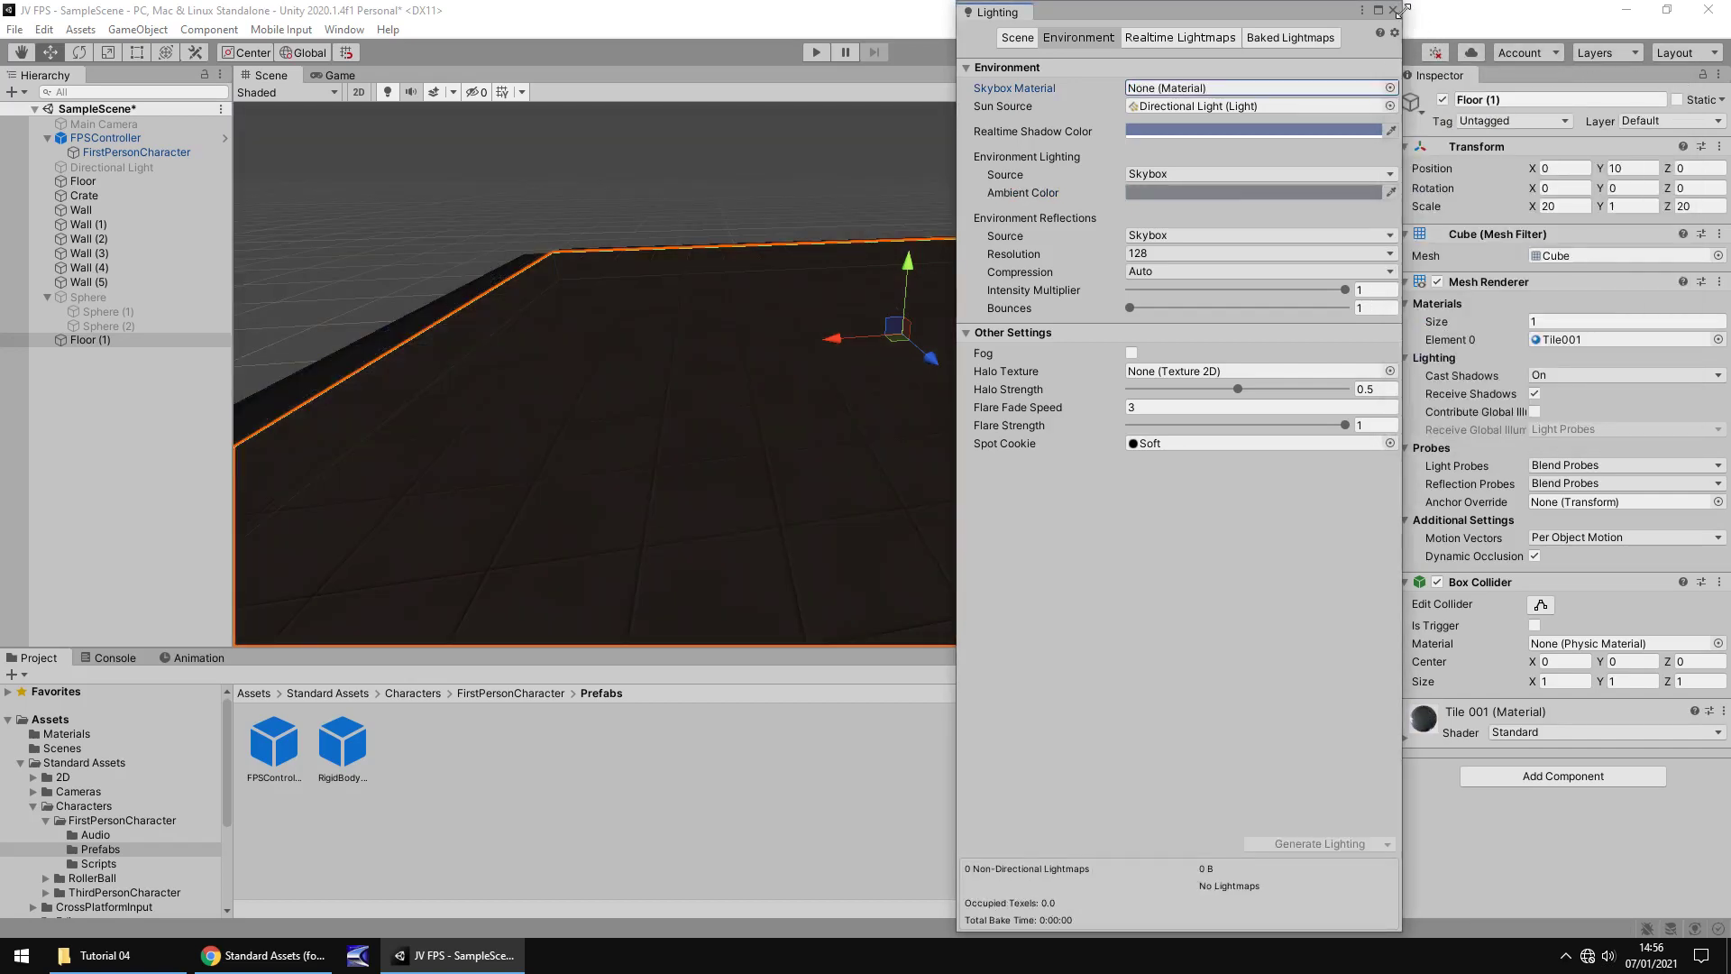
{"action": "left_click", "coordinate": [1392, 10]}
{"action": "left_click", "coordinate": [805, 54]}
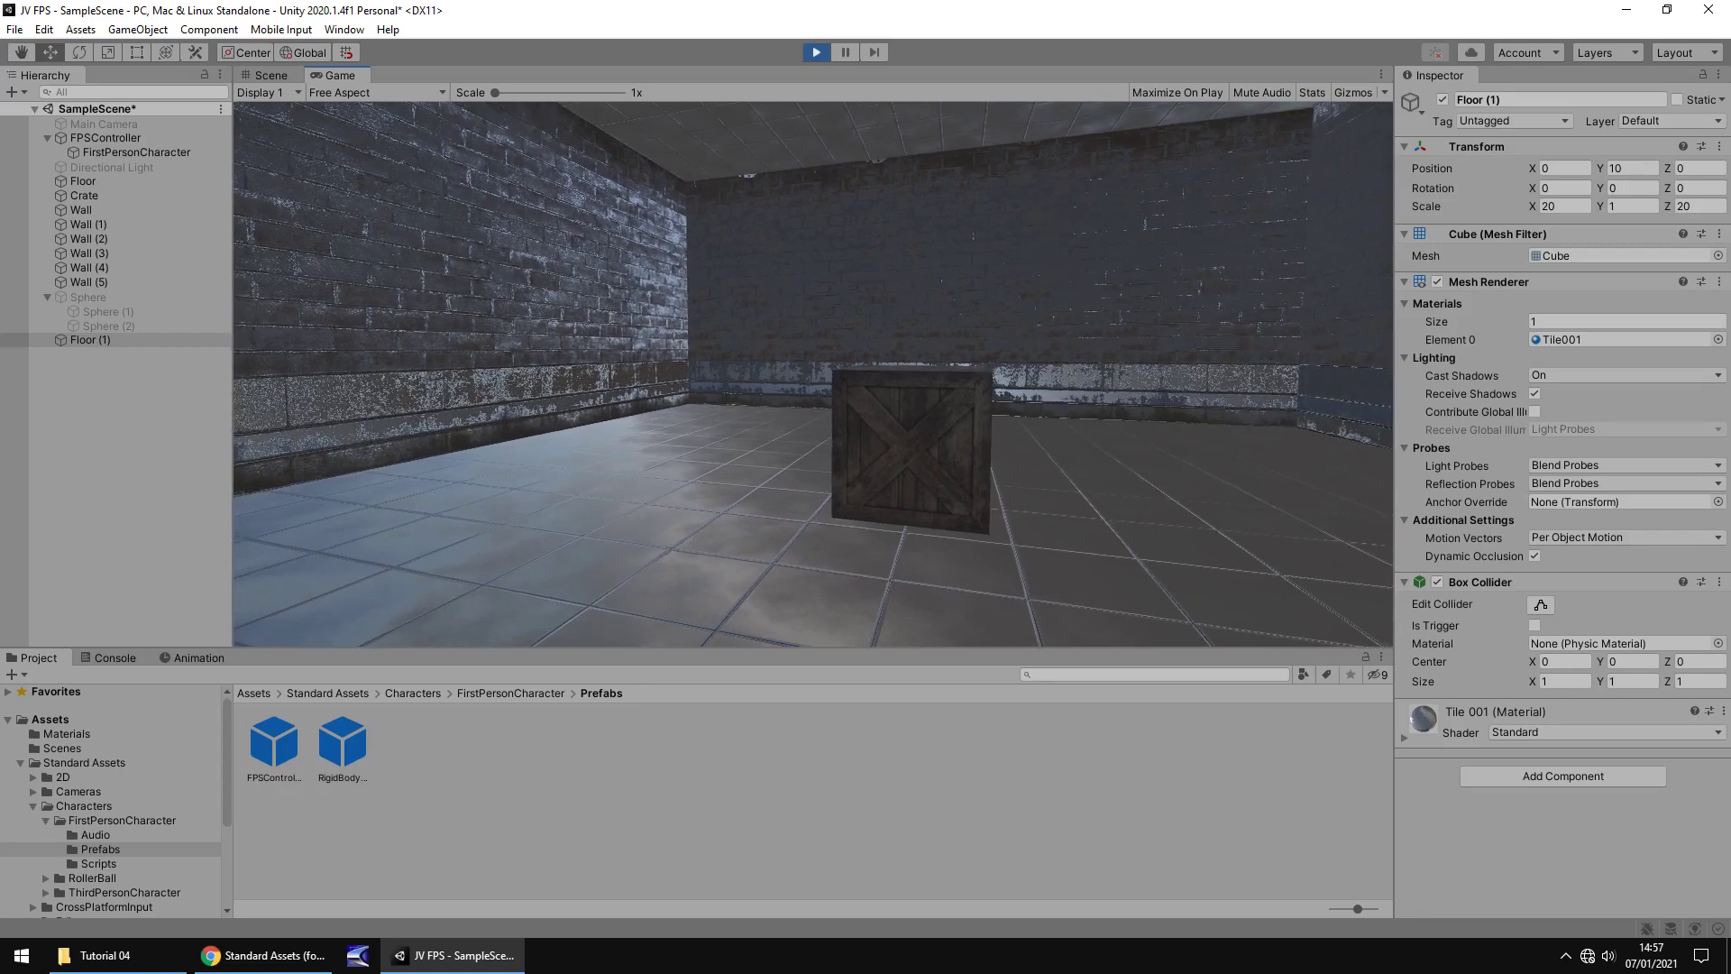
{"action": "key", "text": "ctrl+p"}
{"action": "left_click_drag", "start_coordinate": [808, 430], "coordinate": [1123, 386], "text": "alt"}
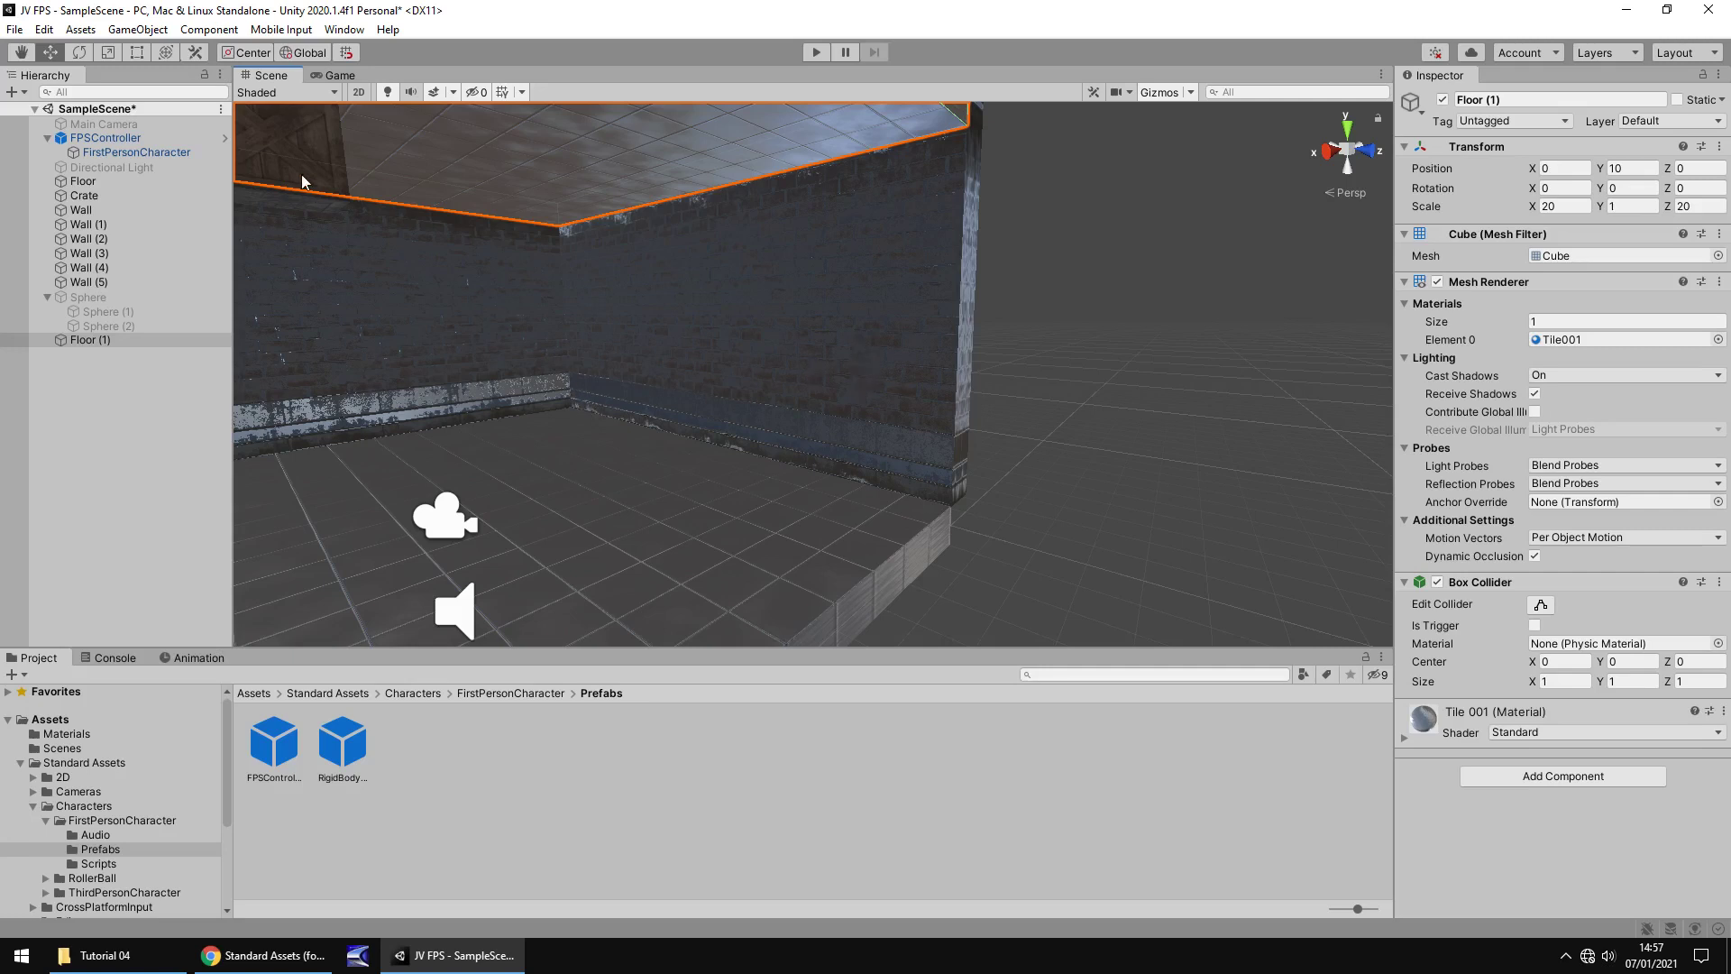
Create a Point Light and set its position to 0, 0, 0.
{"action": "left_click", "coordinate": [157, 33]}
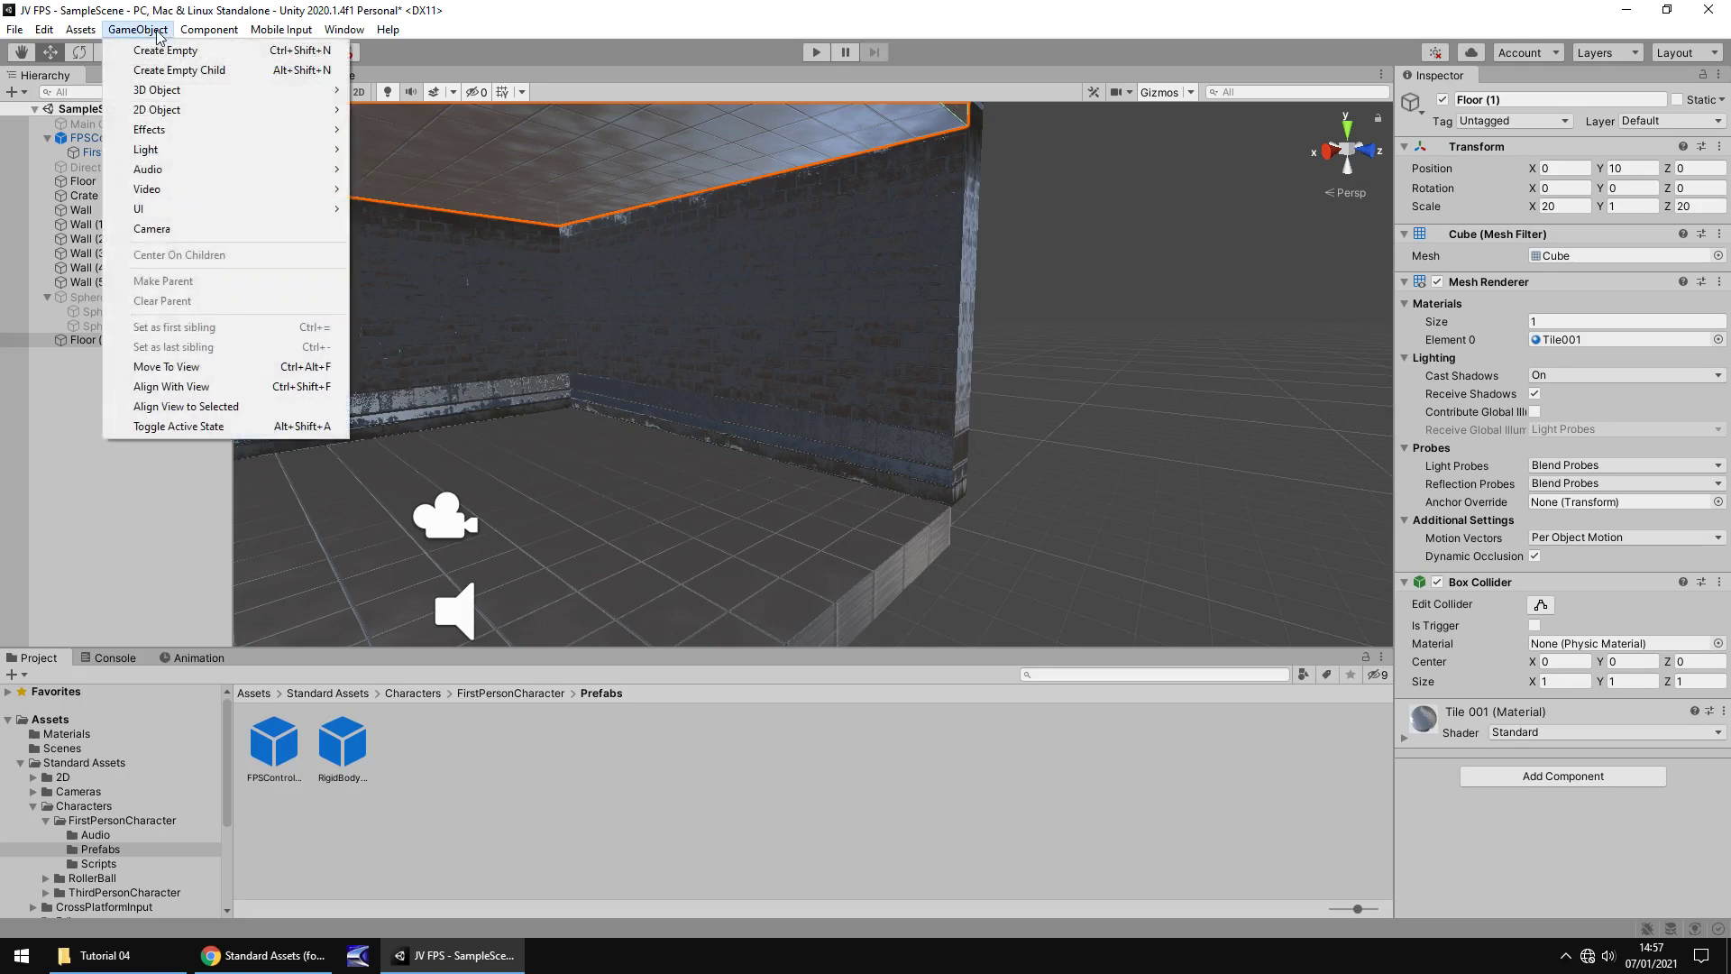
{"action": "mouse_move", "coordinate": [162, 151]}
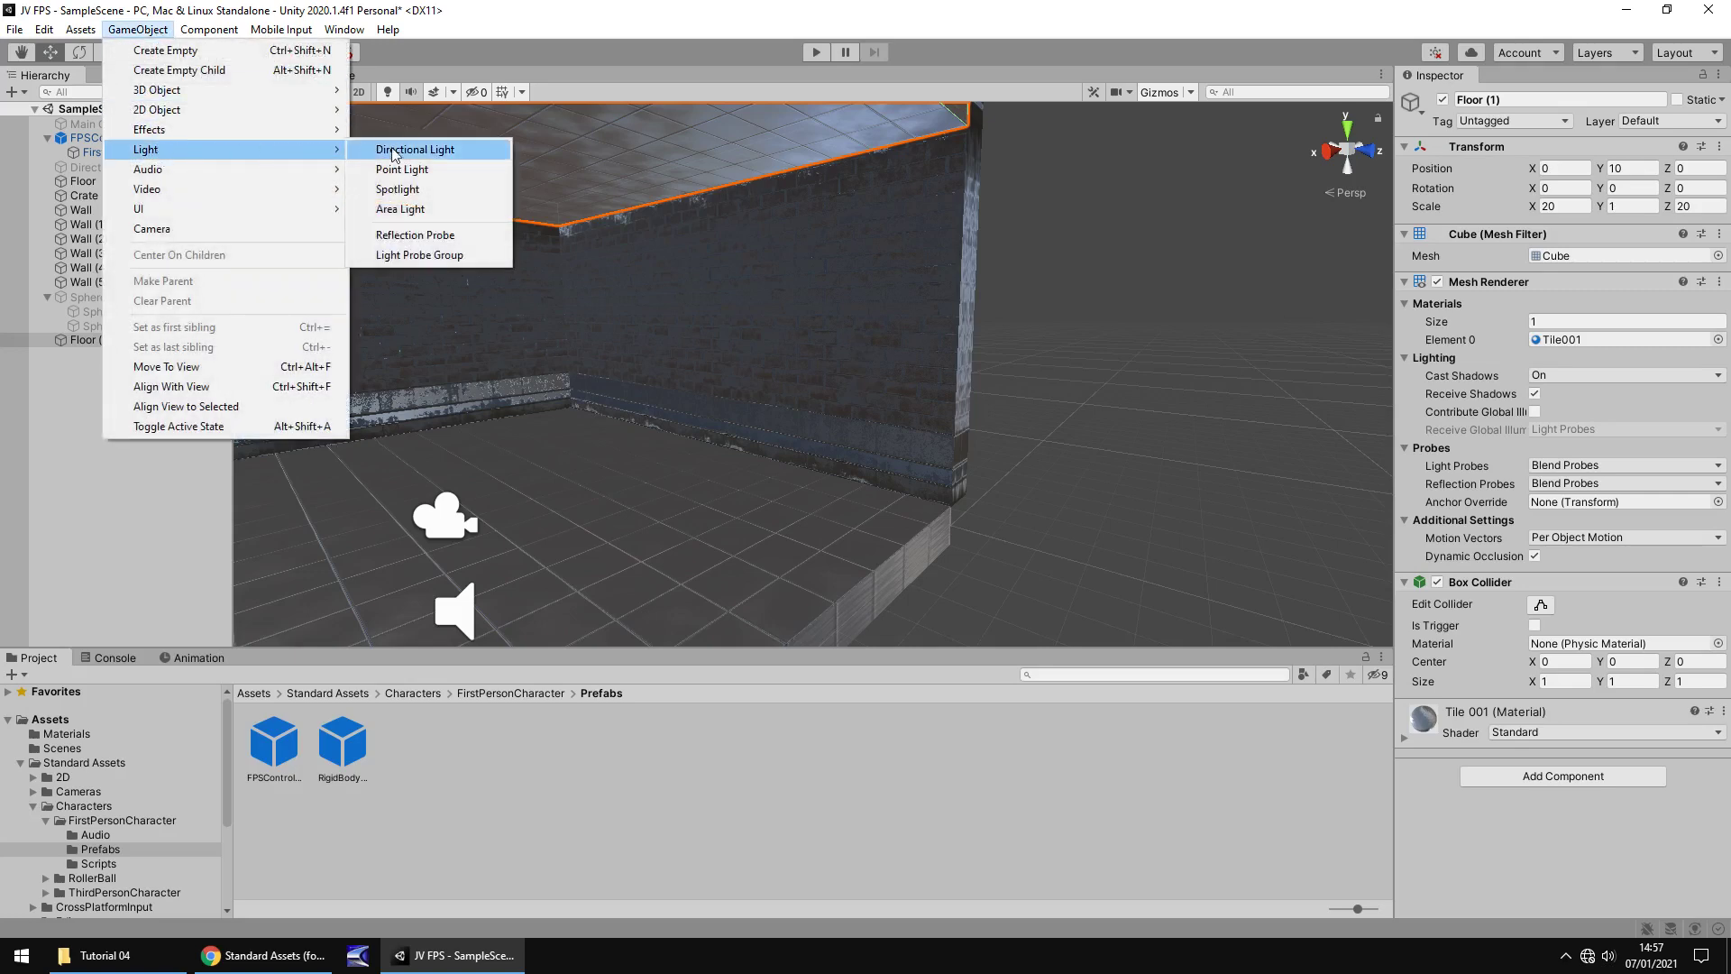
{"action": "left_click", "coordinate": [447, 172]}
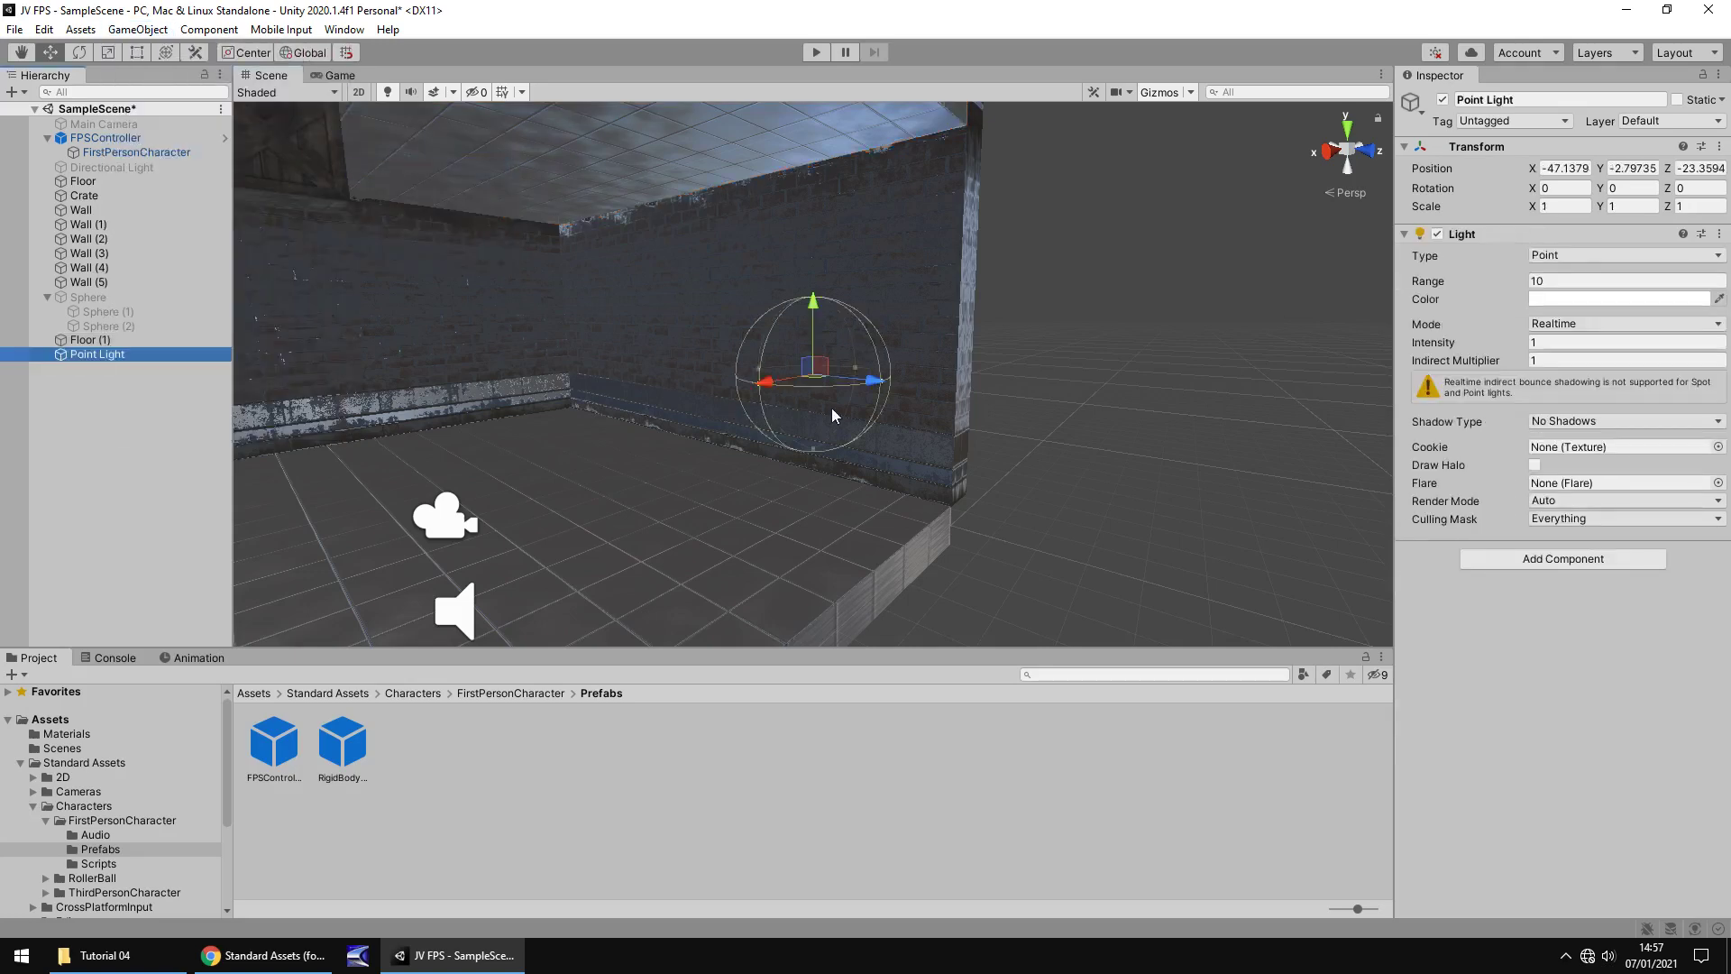
{"action": "left_click_drag", "start_coordinate": [765, 382], "coordinate": [632, 509]}
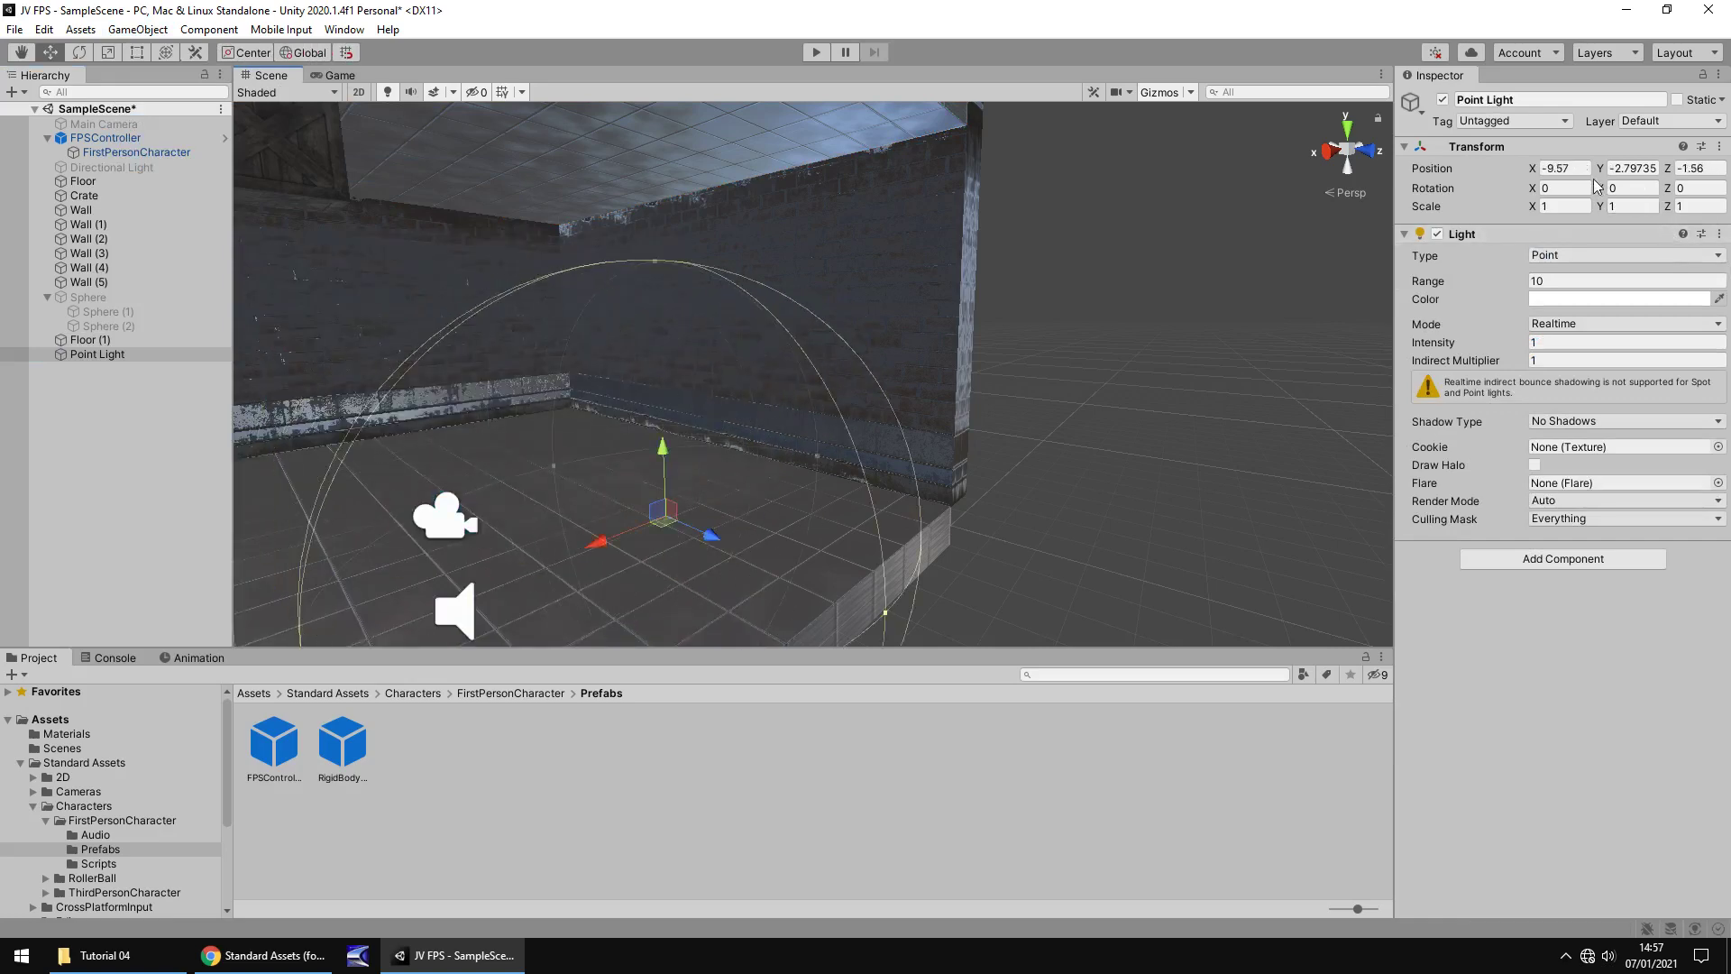
{"action": "left_click", "coordinate": [1568, 167]}
{"action": "type", "text": "0"}
{"action": "key", "text": "Tab"}
{"action": "type", "text": "0"}
{"action": "key", "text": "Tab"}
{"action": "type", "text": "0f"}
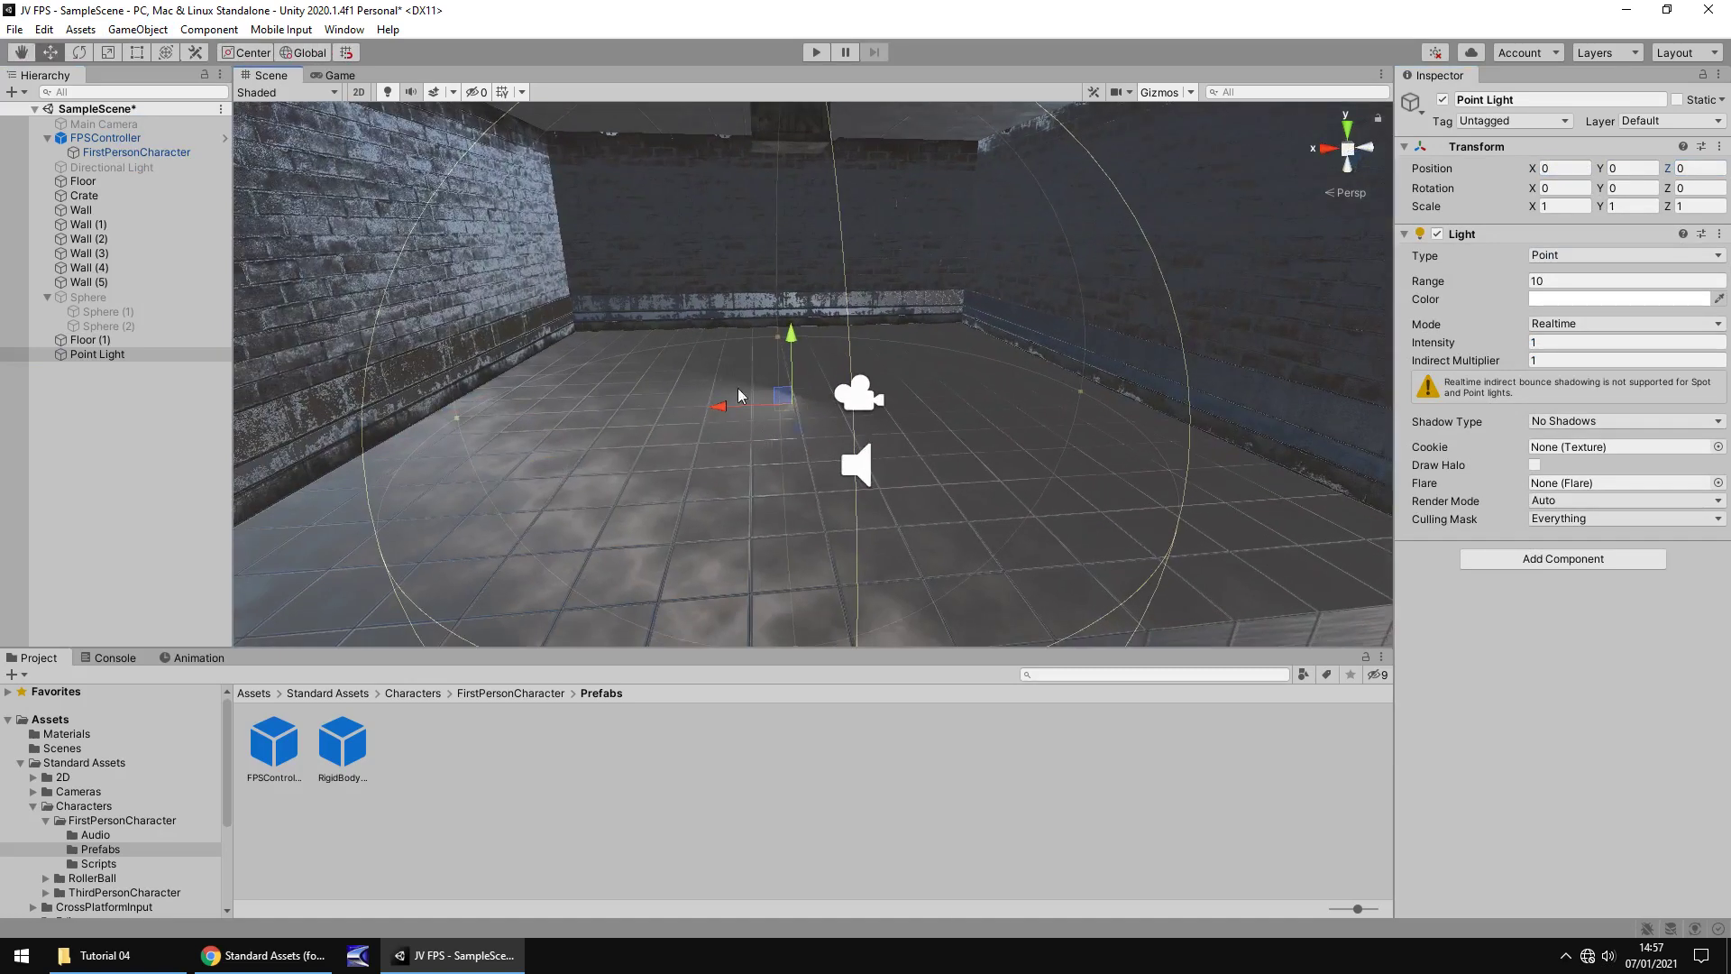
Raise the light to Y 5.58 and widen its range to 108.18.
{"action": "left_click_drag", "start_coordinate": [793, 345], "coordinate": [761, 188]}
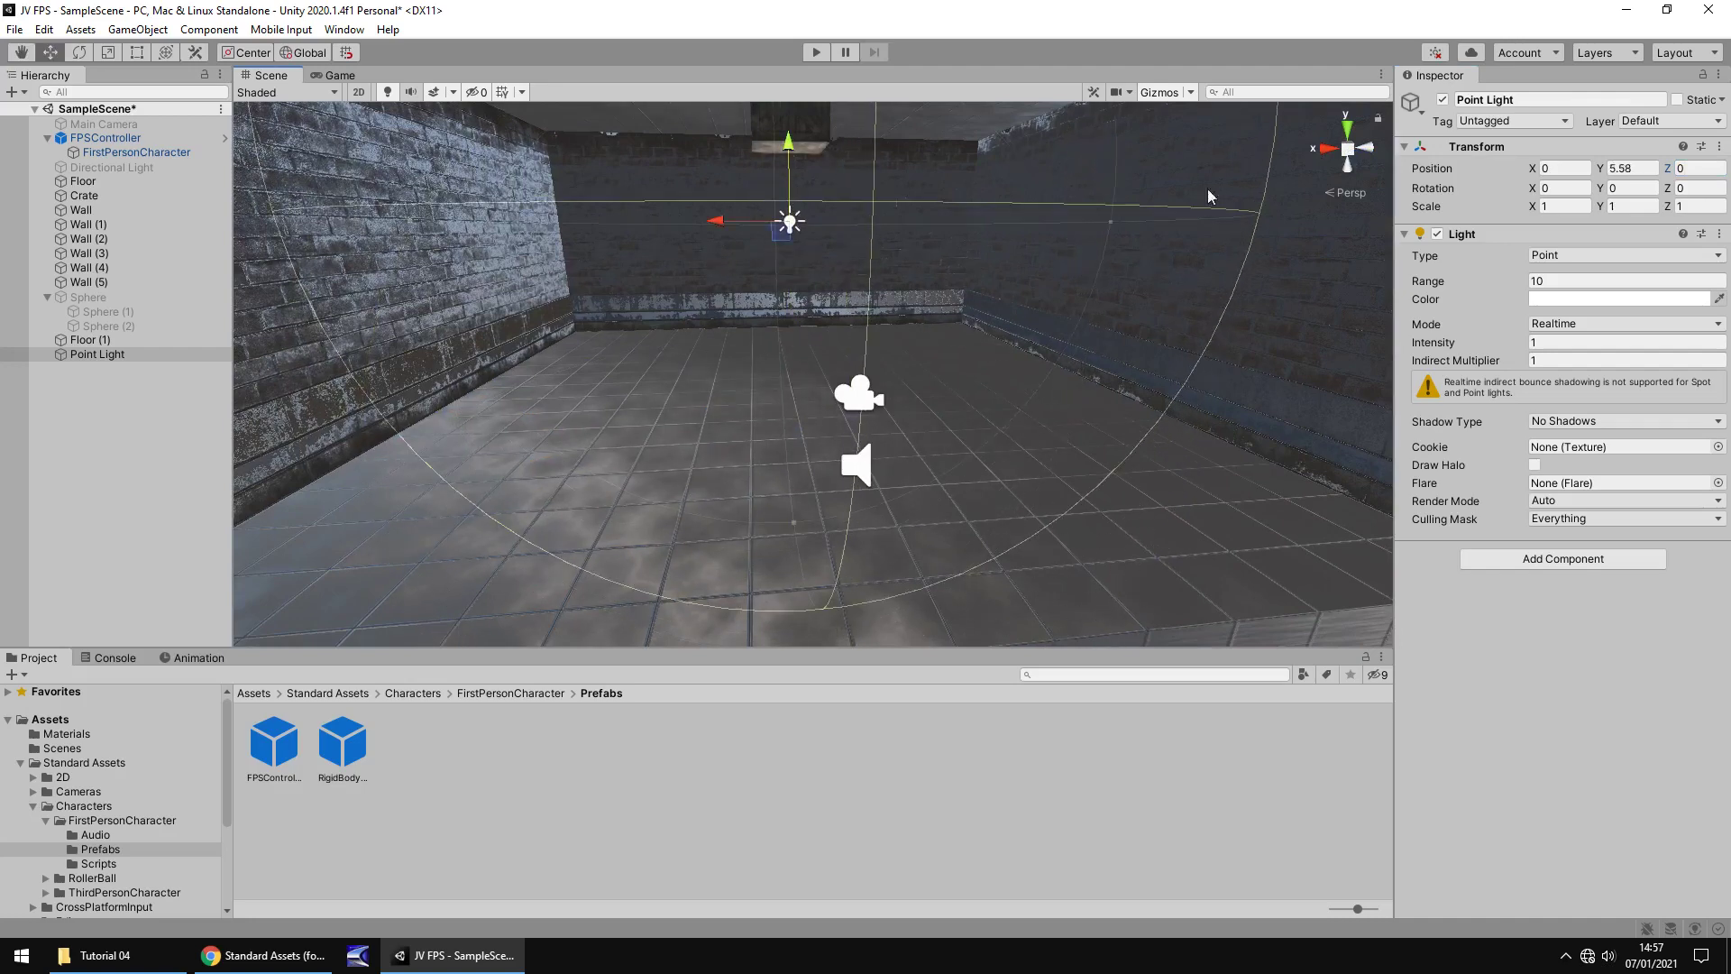
{"action": "left_click", "coordinate": [1534, 281]}
{"action": "left_click_drag", "start_coordinate": [1421, 286], "coordinate": [901, 312]}
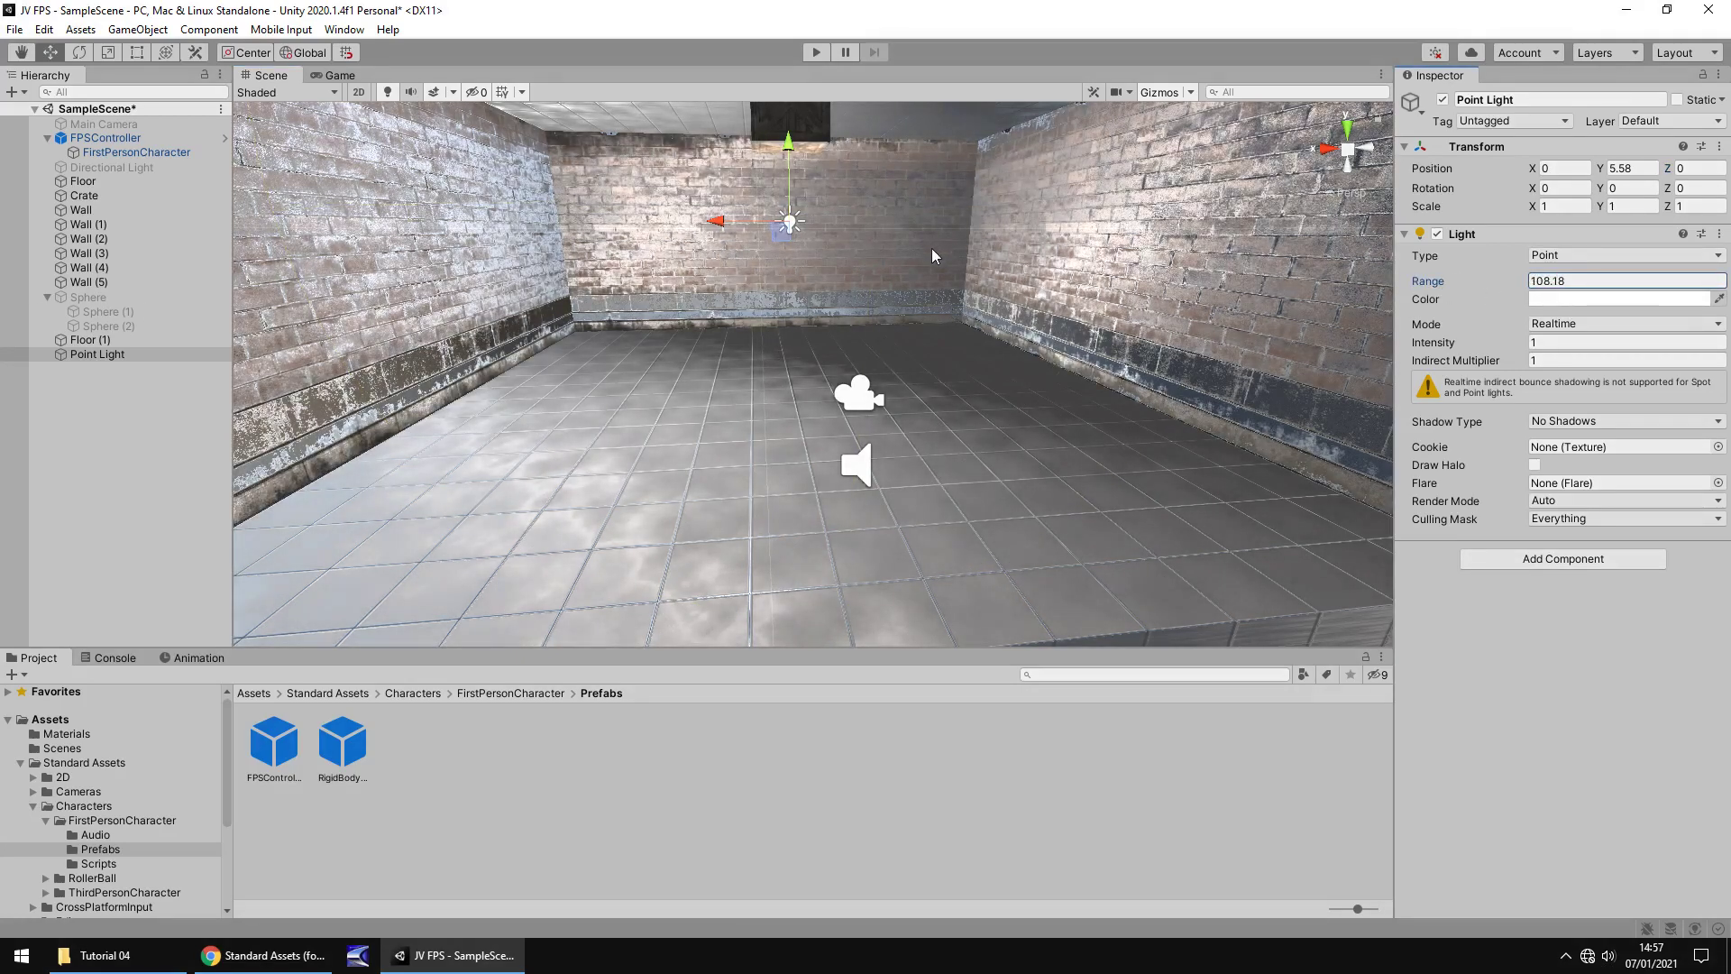
{"action": "scroll", "coordinate": [935, 259], "scroll_direction": "down", "scroll_amount": 5}
{"action": "middle_click_drag", "start_coordinate": [931, 376], "coordinate": [940, 485]}
{"action": "left_click_drag", "start_coordinate": [941, 485], "coordinate": [1118, 316], "text": "alt"}
{"action": "scroll", "coordinate": [1037, 316], "scroll_direction": "up", "scroll_amount": 5}
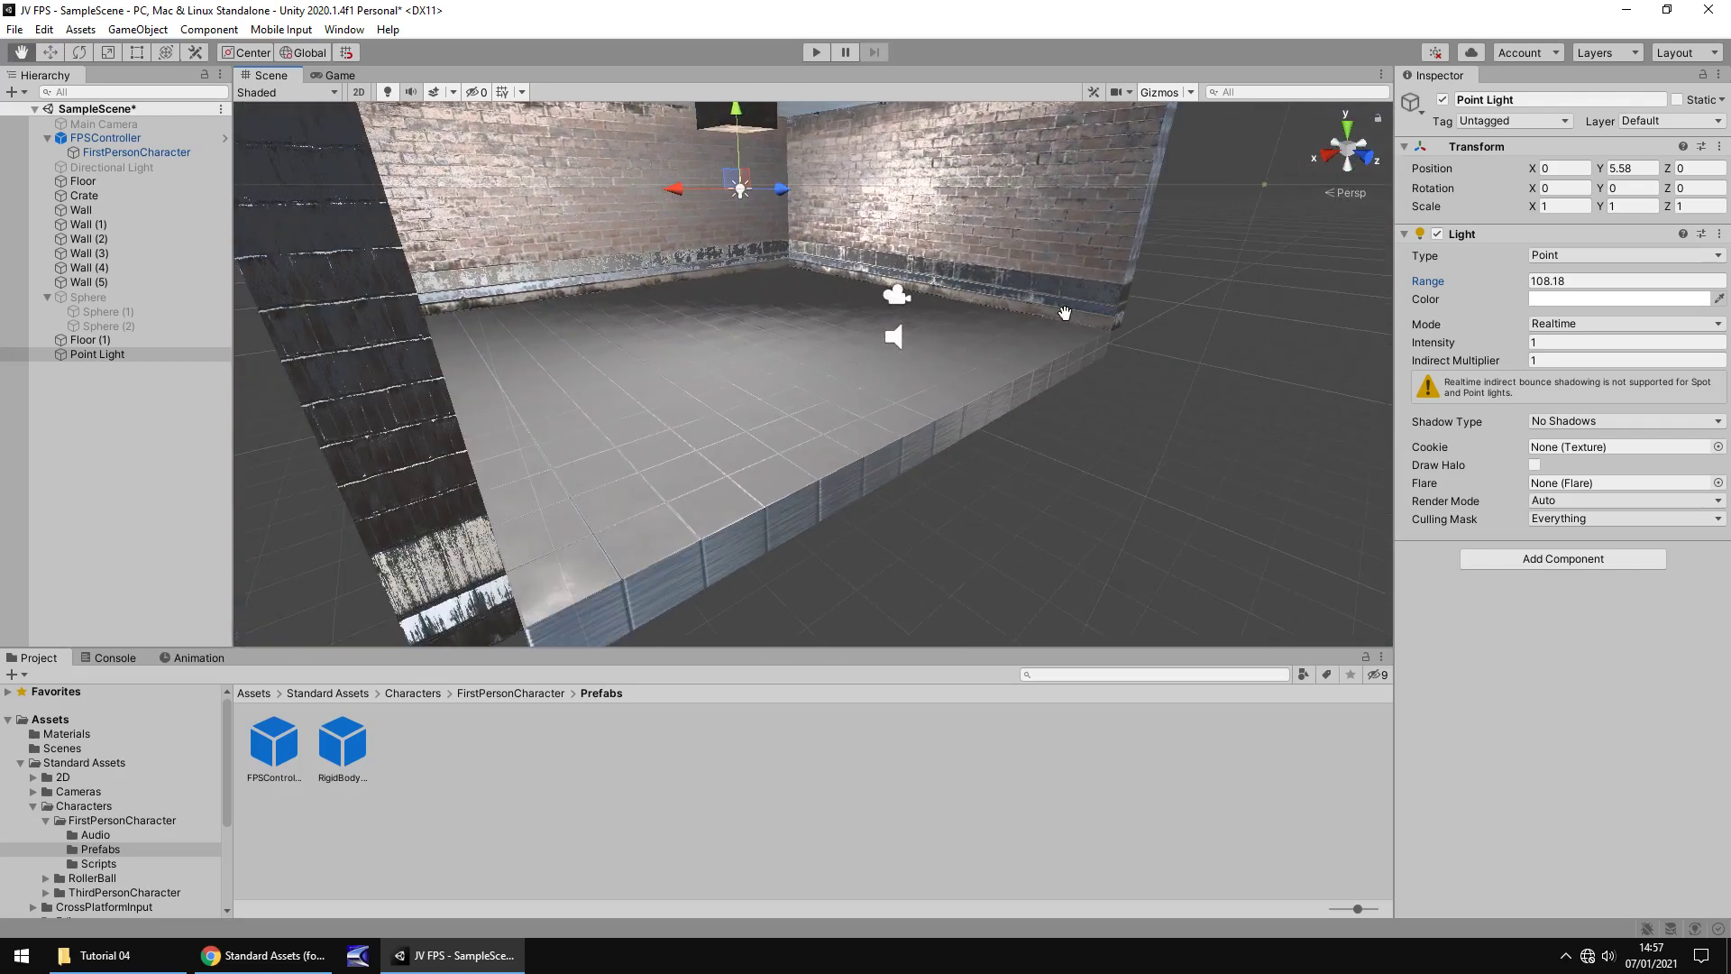
Set the point light's colour to pure red FF0000.
{"action": "left_click", "coordinate": [1564, 300]}
{"action": "left_click_drag", "start_coordinate": [1606, 406], "coordinate": [1726, 359]}
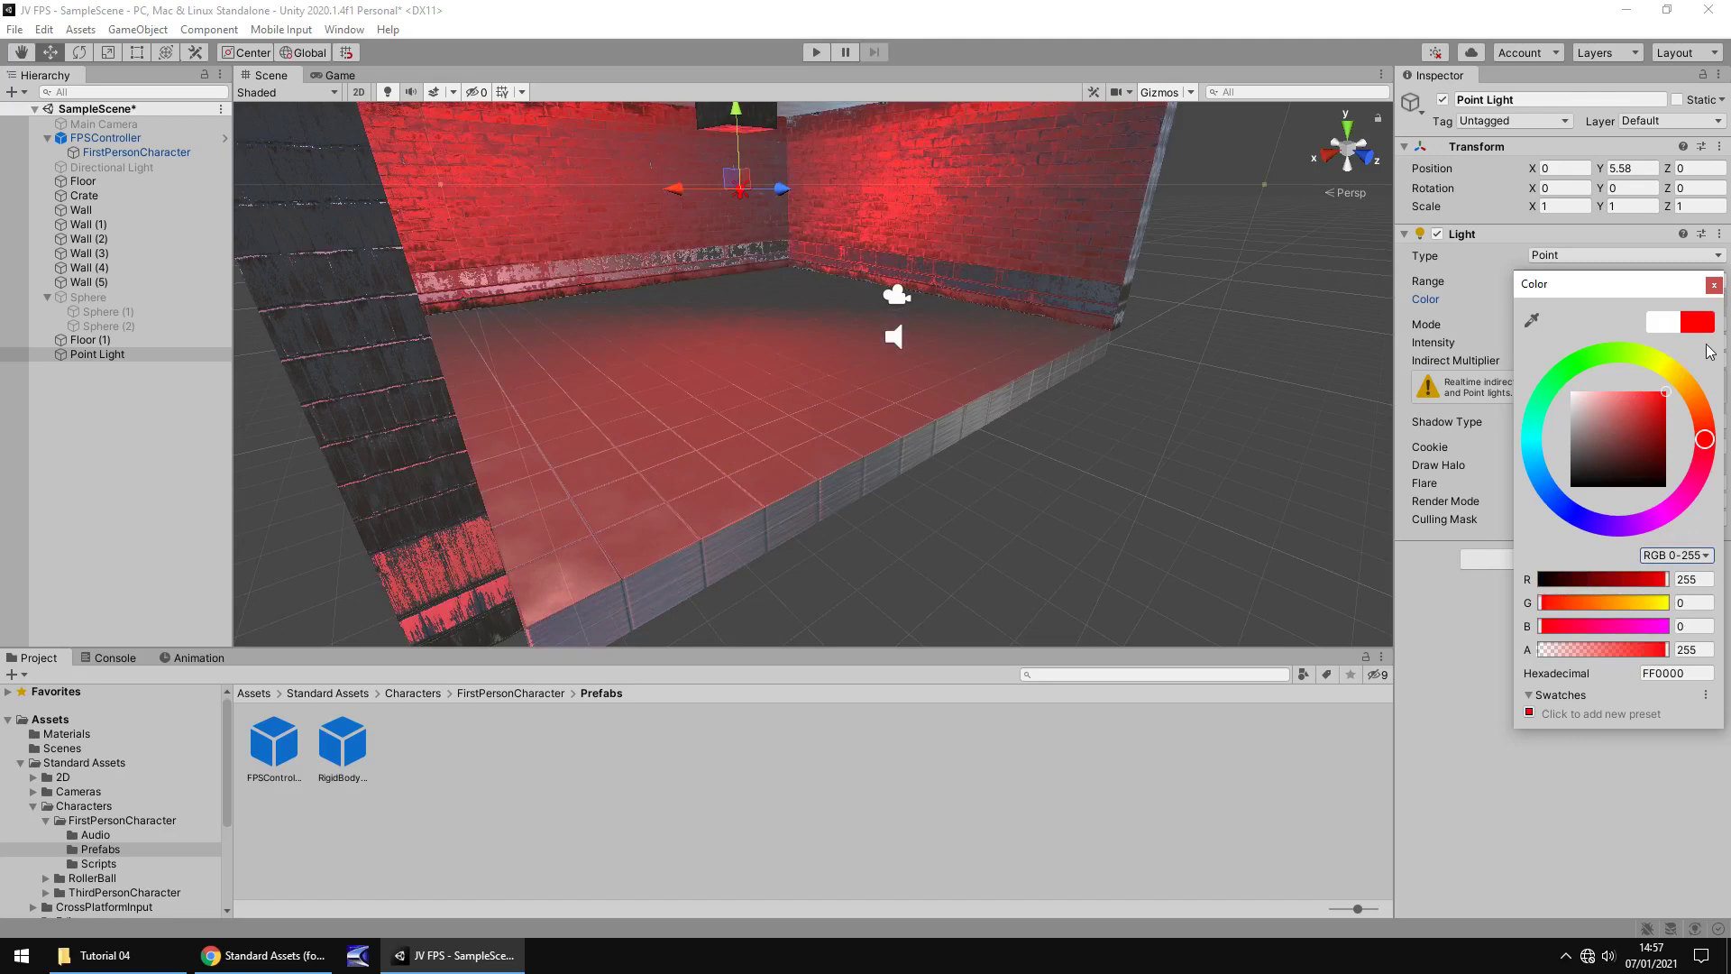
{"action": "left_click", "coordinate": [1714, 285]}
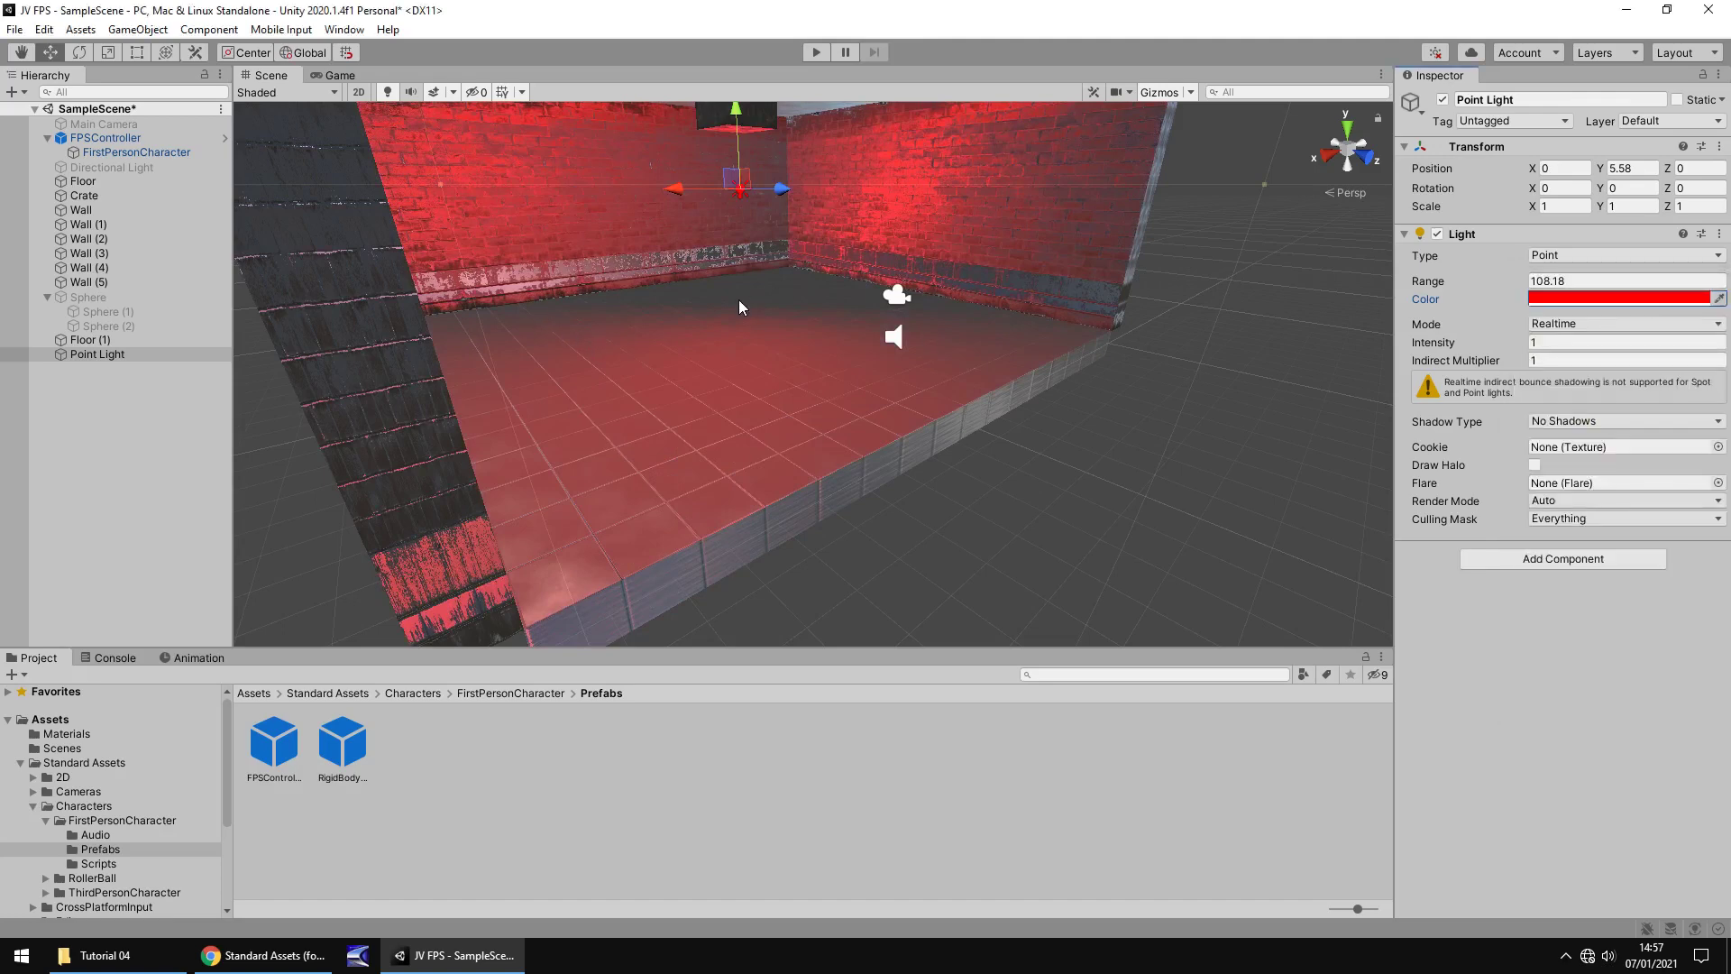
Set the light's Shadow Type to Soft Shadows.
{"action": "right_click_drag", "start_coordinate": [933, 401], "coordinate": [946, 302]}
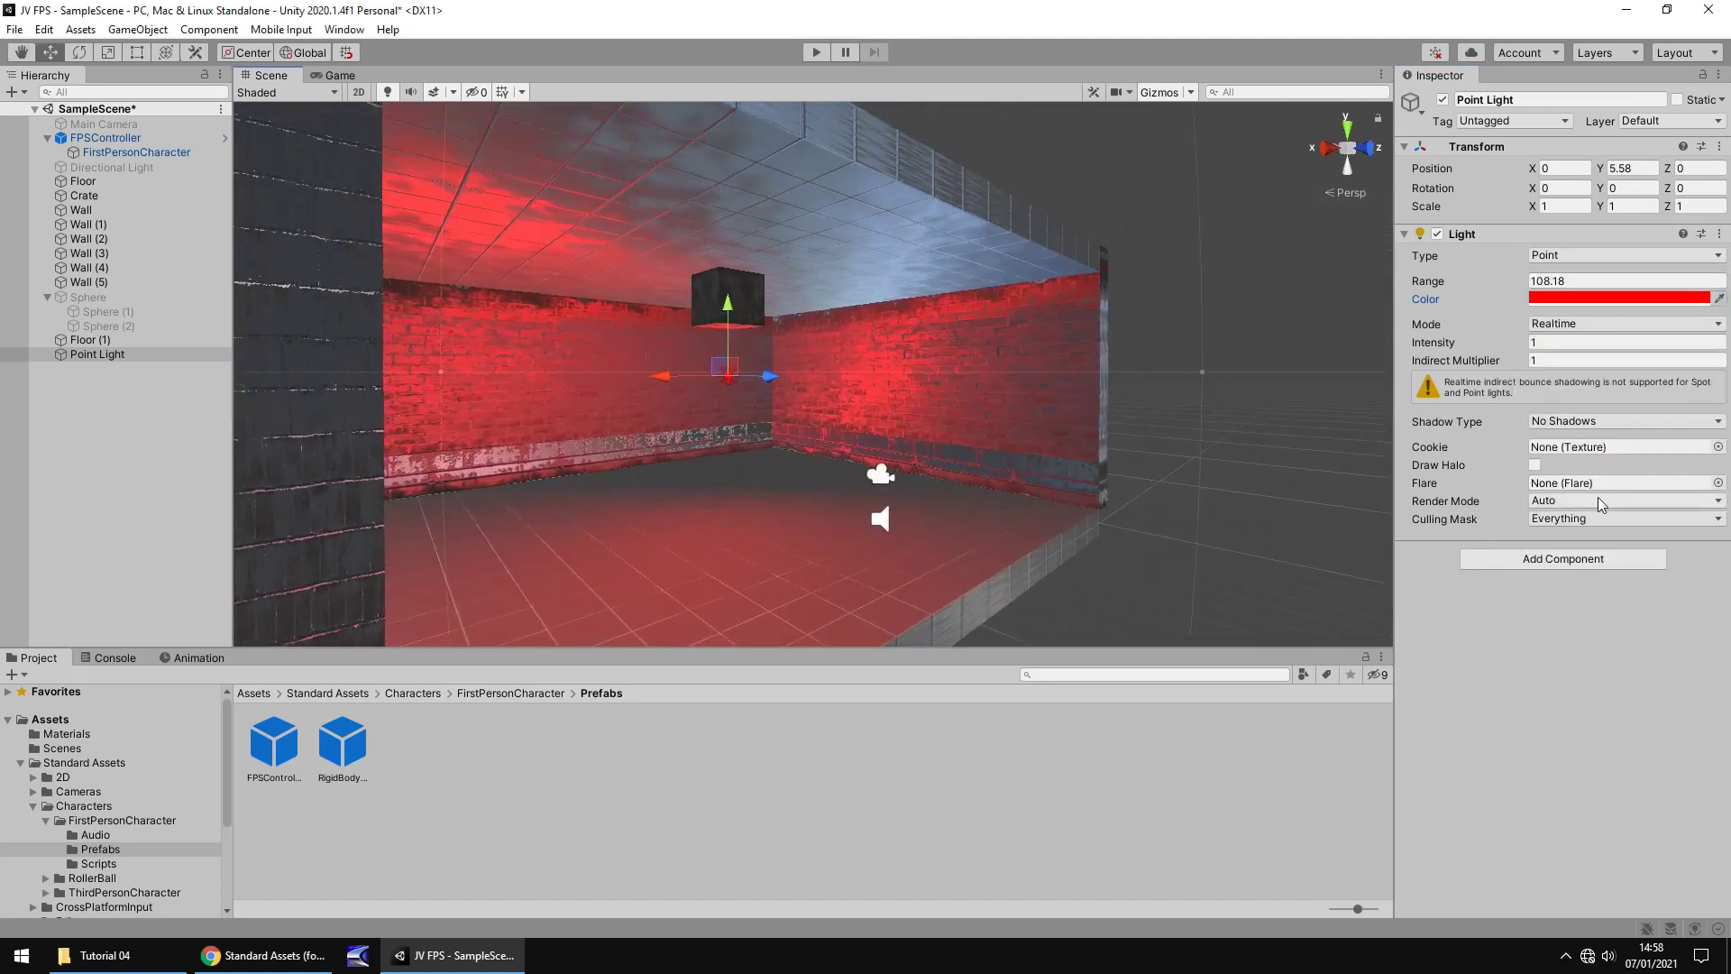
{"action": "left_click", "coordinate": [1600, 422]}
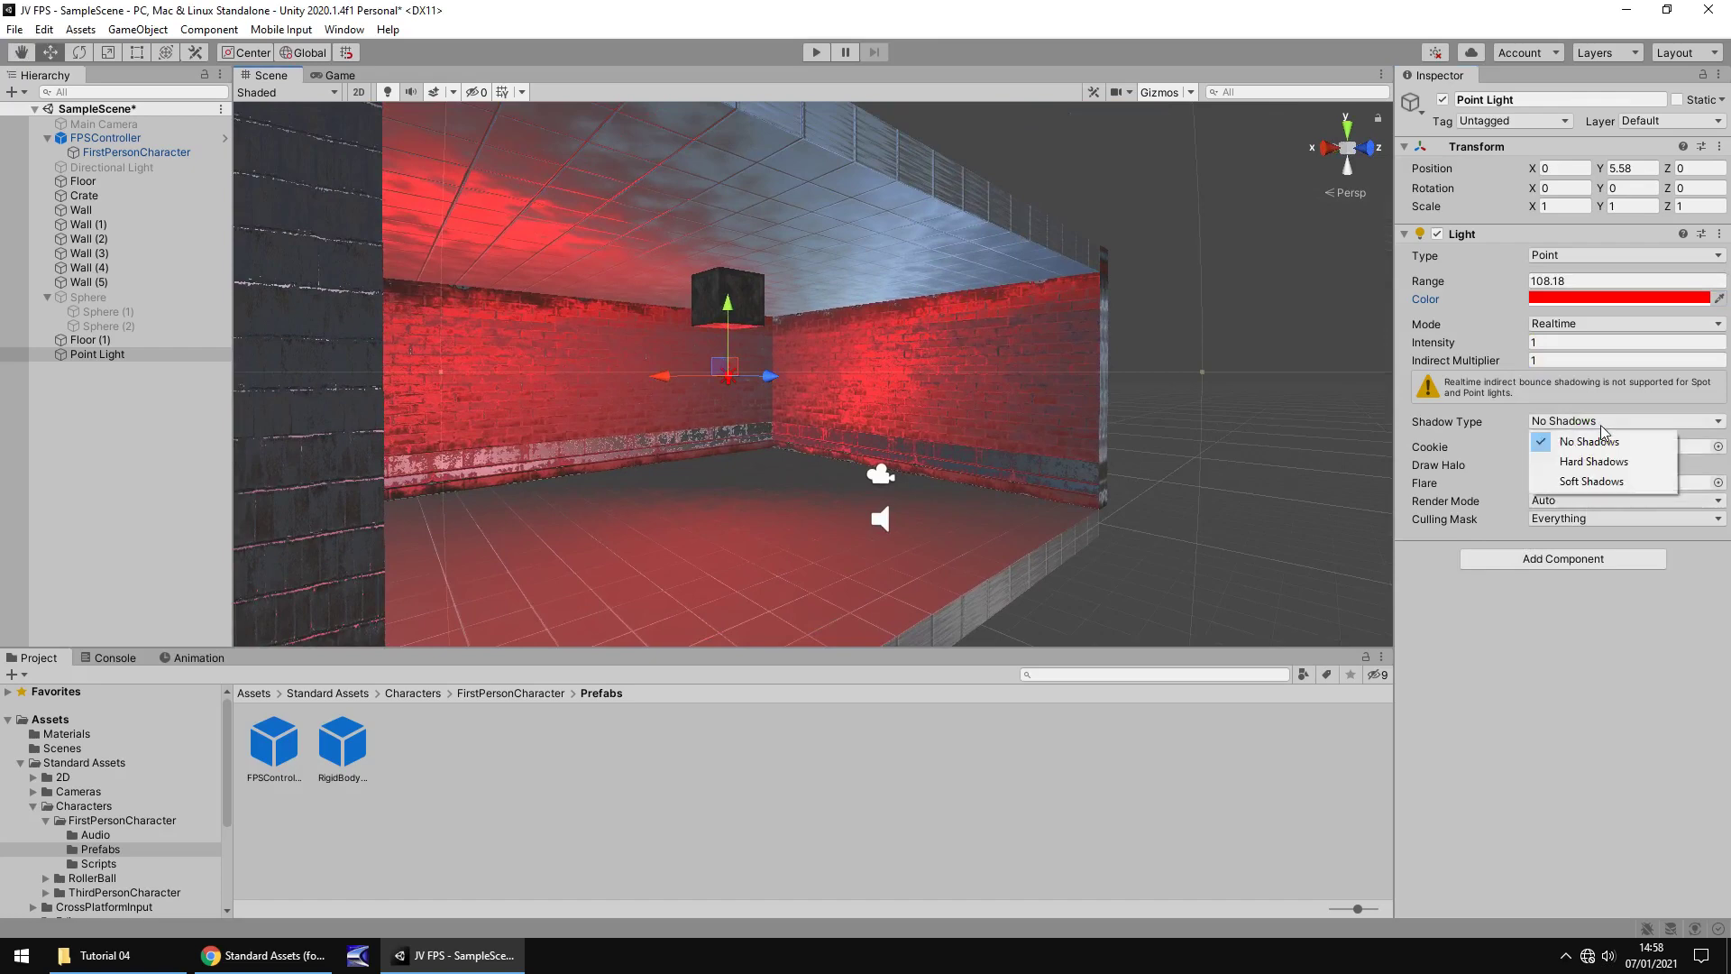
{"action": "left_click", "coordinate": [1609, 482]}
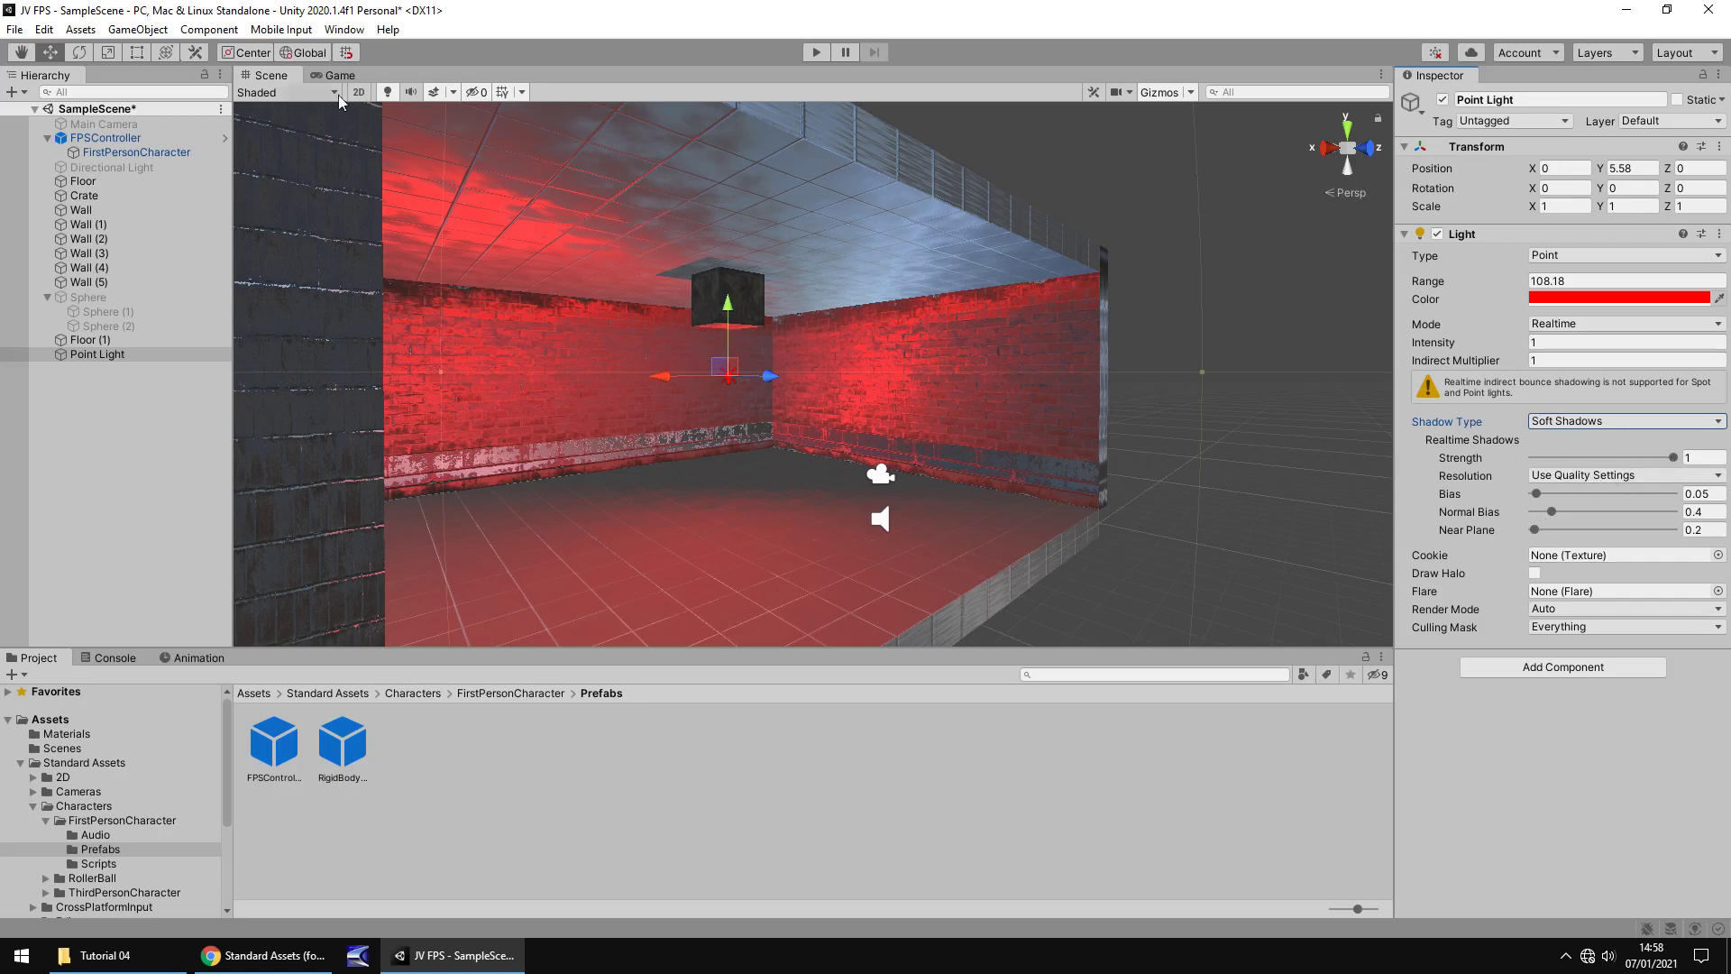
In the Lighting settings, turn off Realtime Global Illumination and Auto Generate.
{"action": "left_click", "coordinate": [351, 31]}
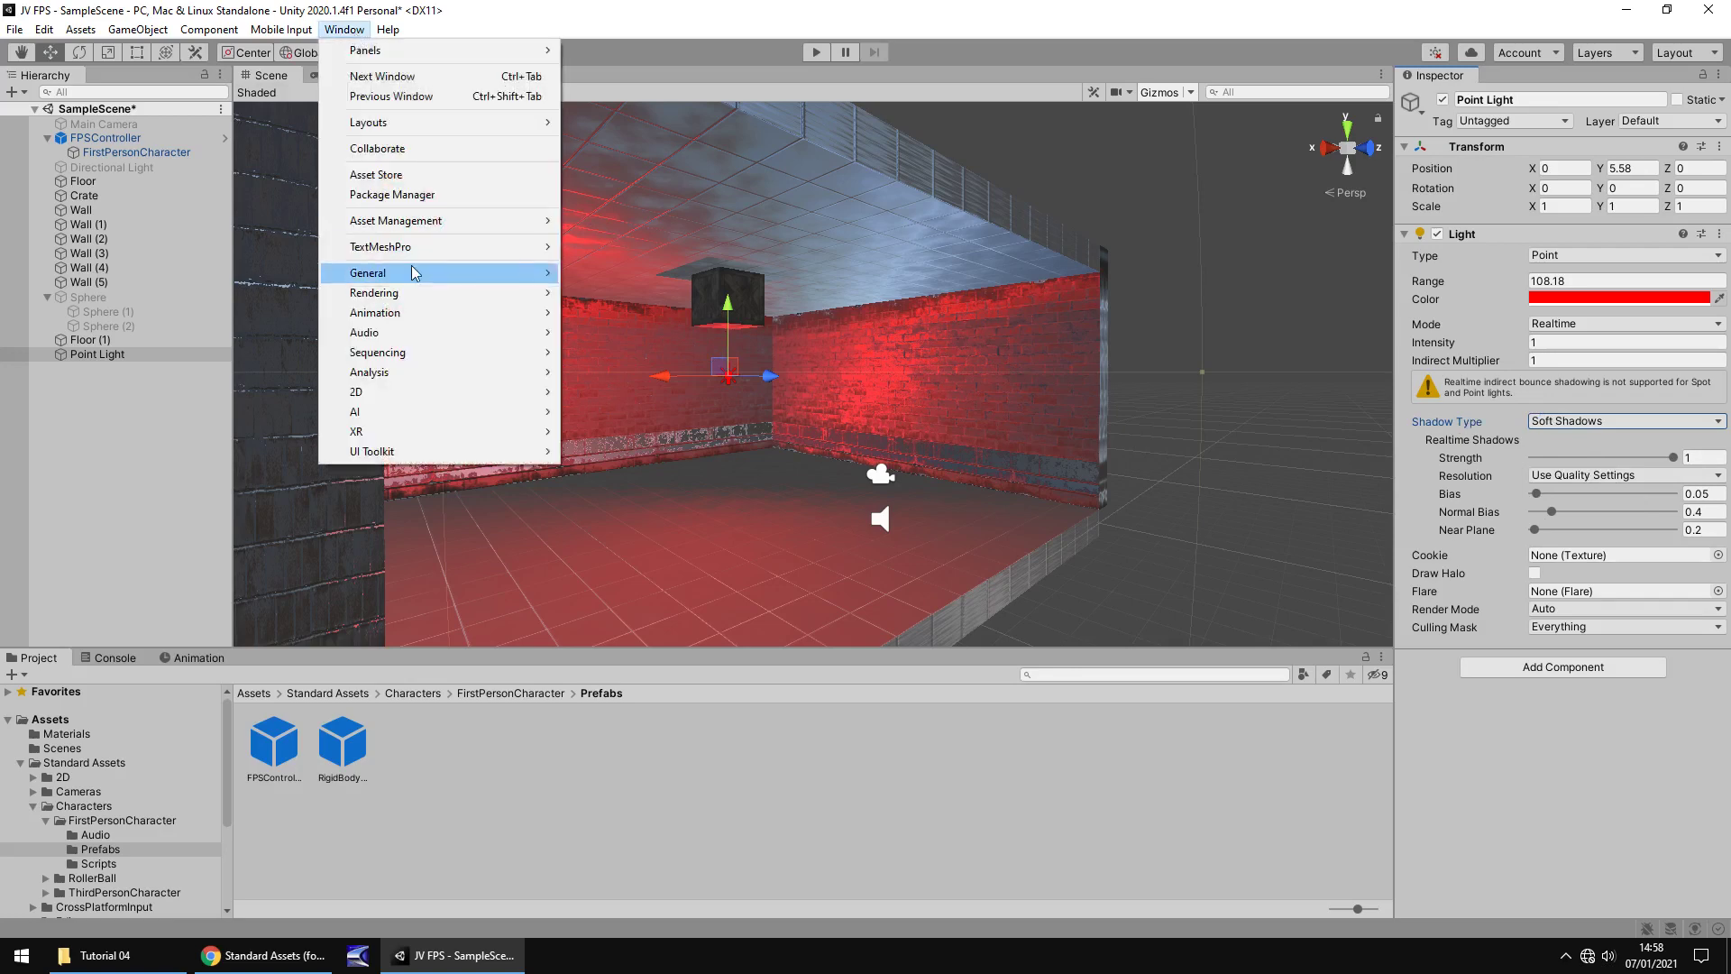
{"action": "mouse_move", "coordinate": [421, 293]}
{"action": "left_click", "coordinate": [631, 303]}
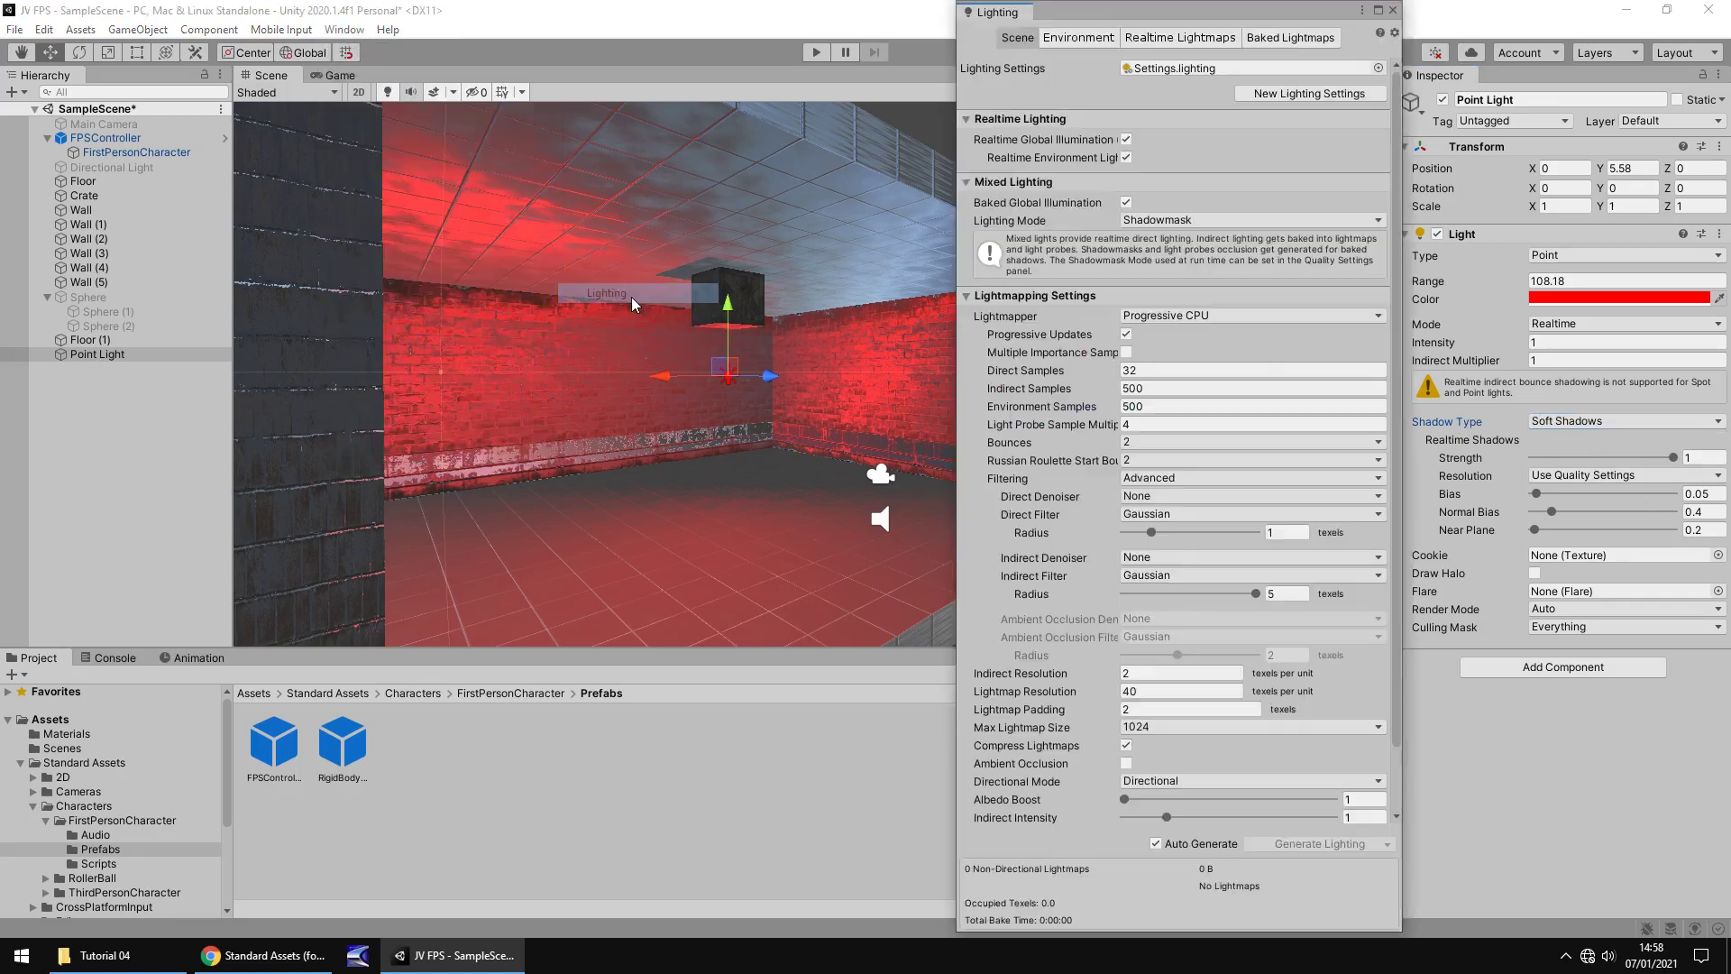
{"action": "left_click", "coordinate": [1125, 139]}
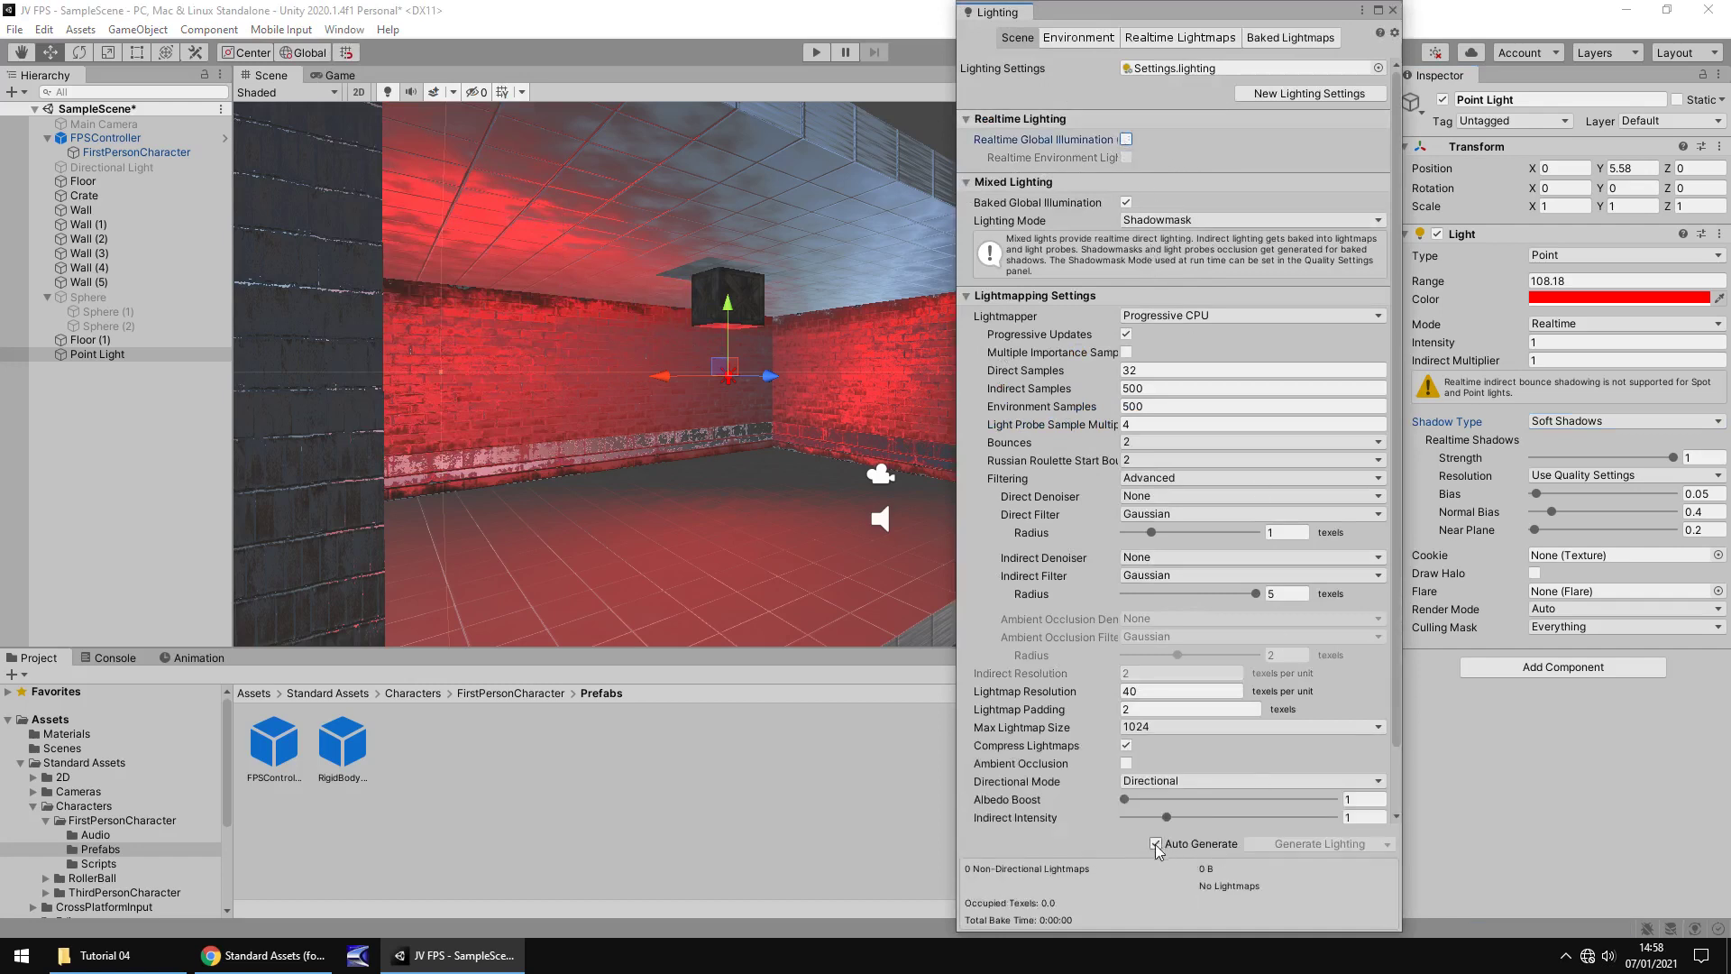
{"action": "left_click", "coordinate": [1156, 844]}
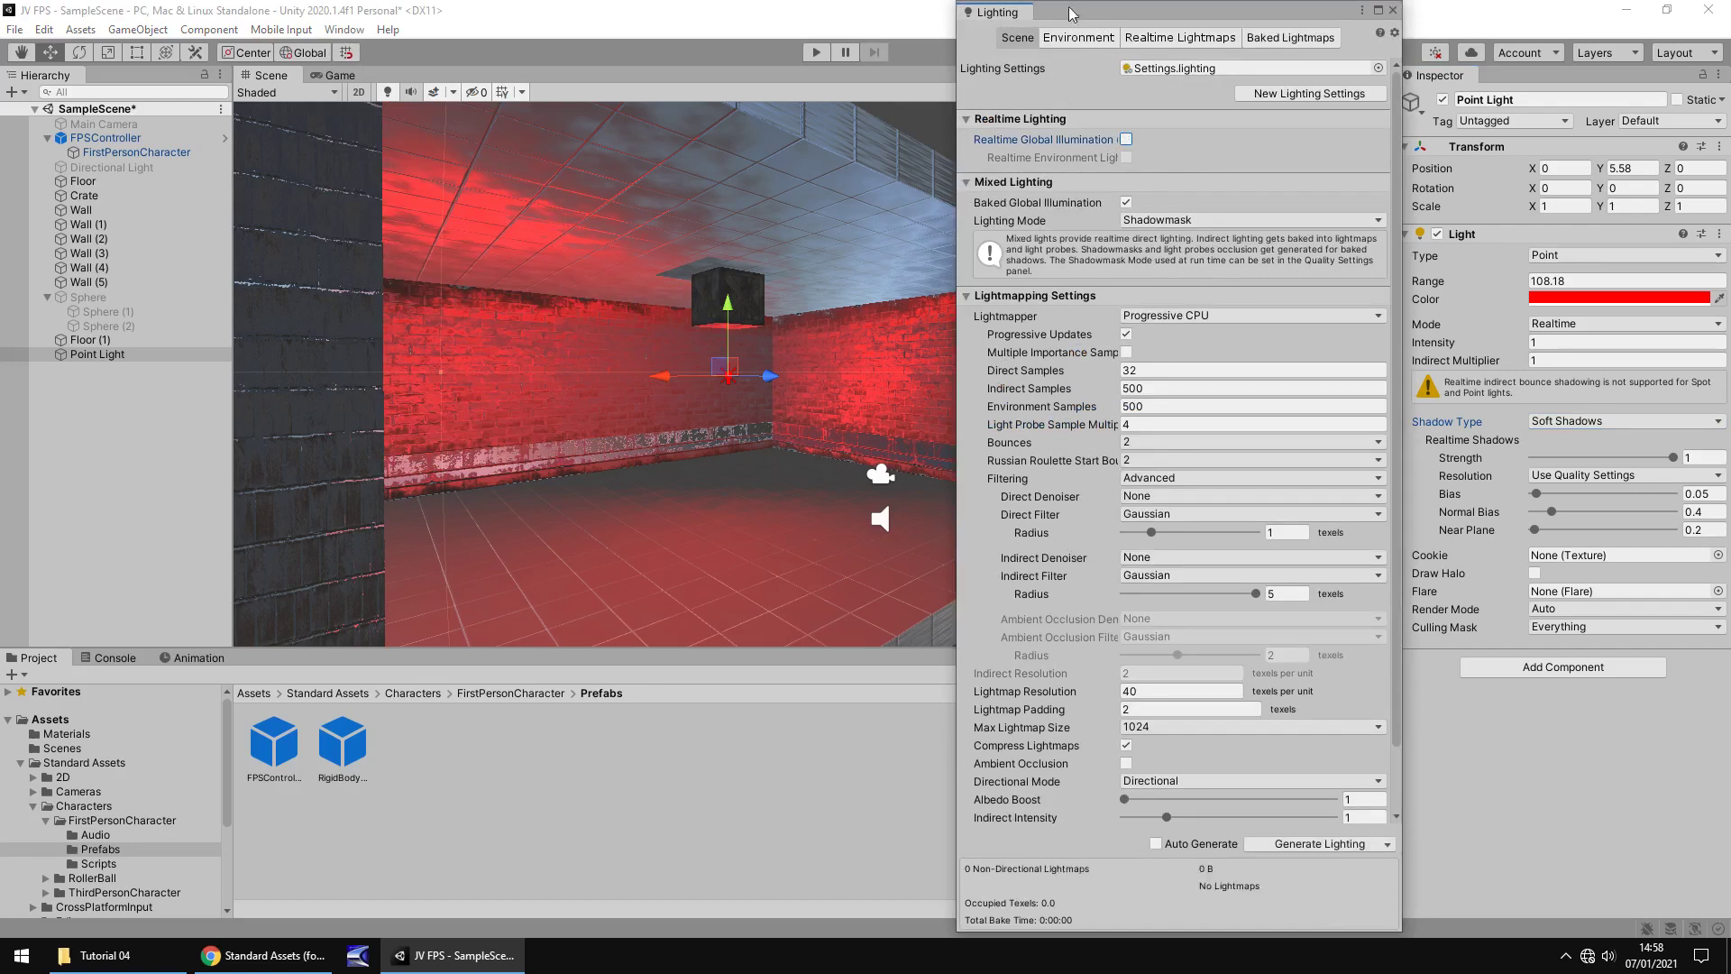
Set Sun Source to None and Environment Lighting Source to Color, then generate lighting.
{"action": "left_click", "coordinate": [1076, 41]}
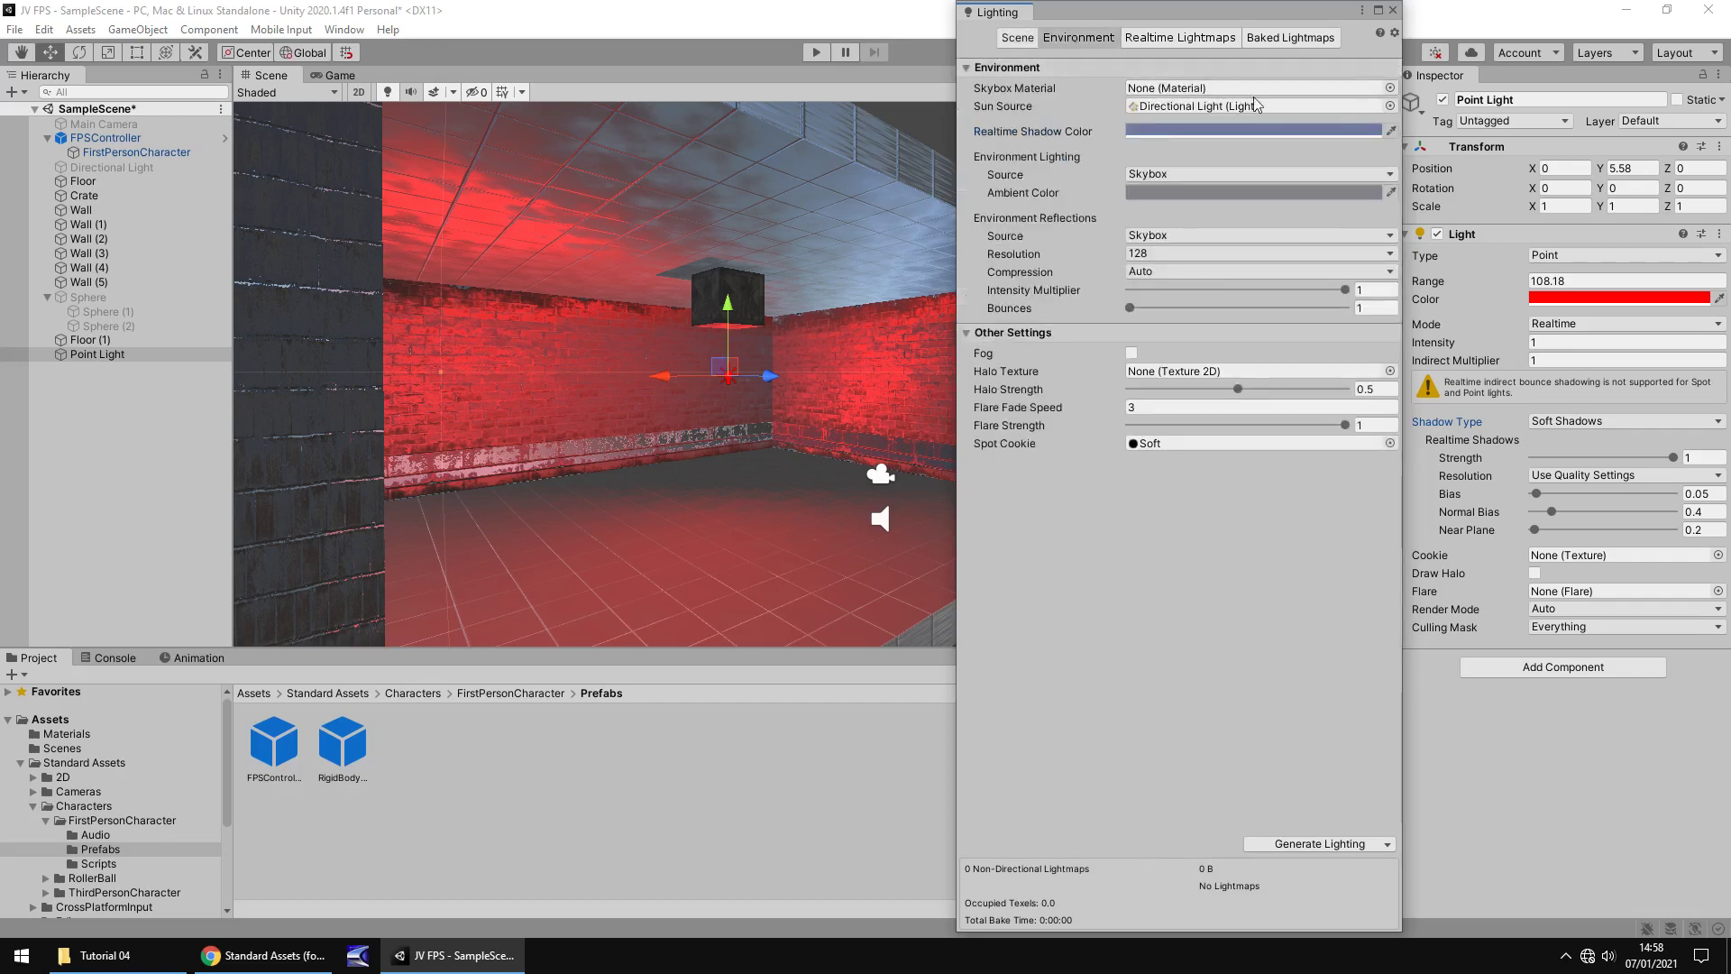
{"action": "left_click", "coordinate": [1390, 106]}
{"action": "left_click", "coordinate": [1438, 153]}
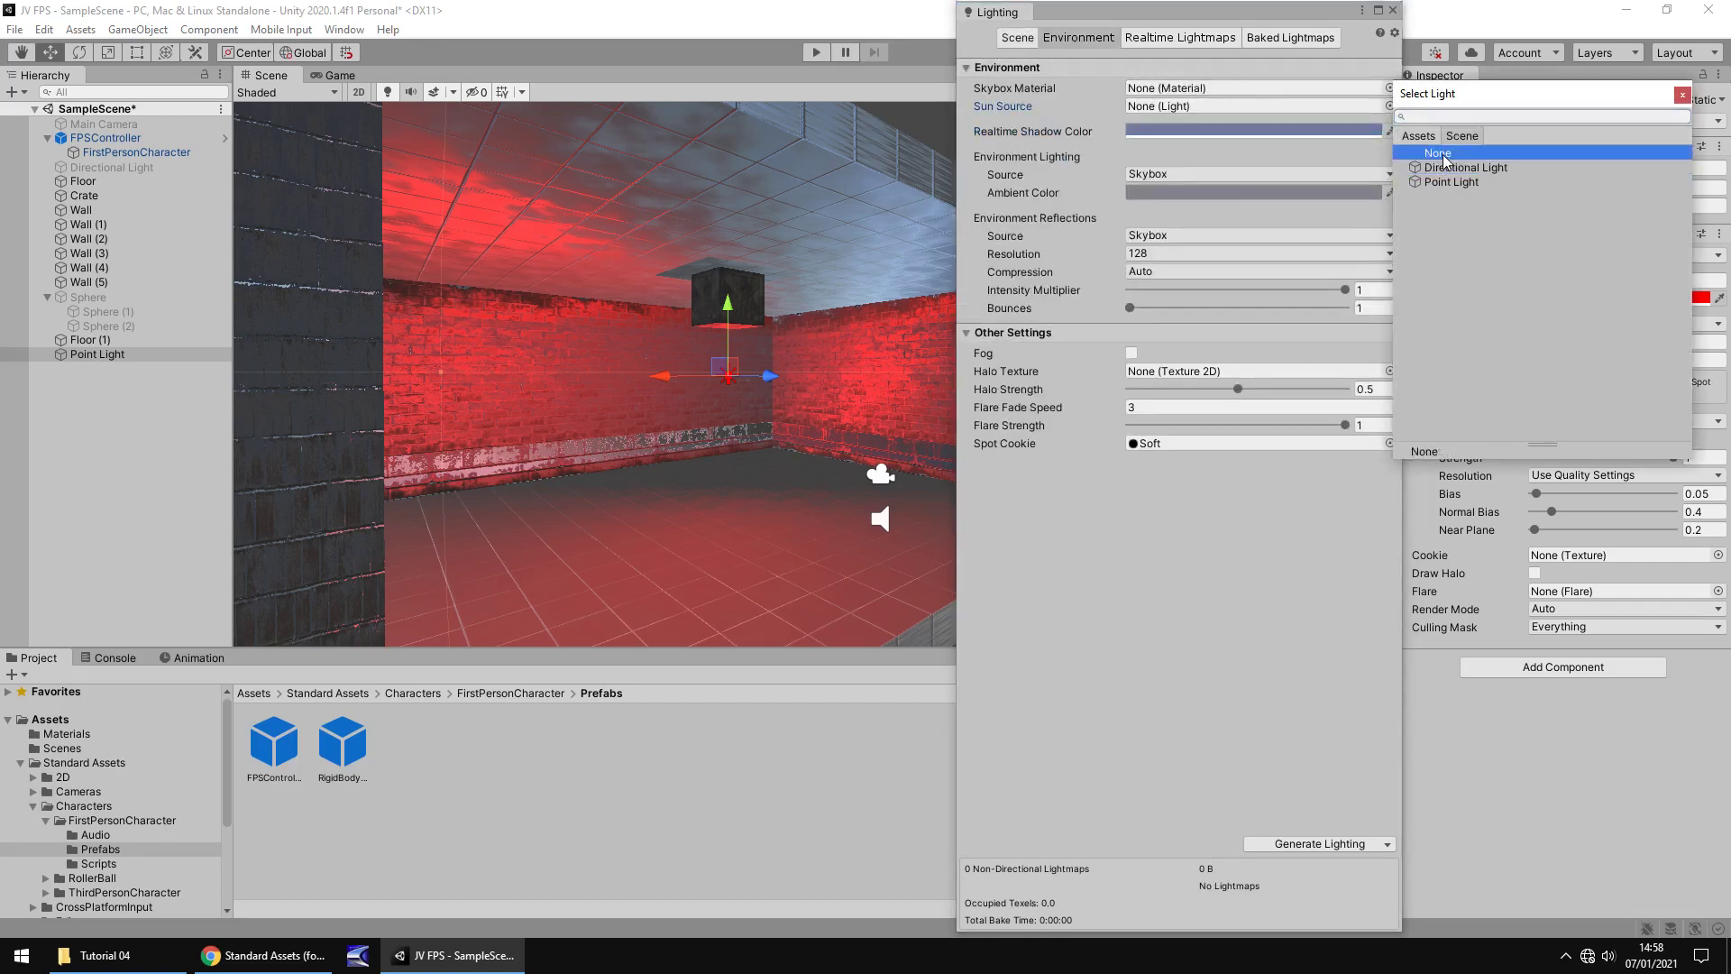
{"action": "left_click", "coordinate": [1683, 95]}
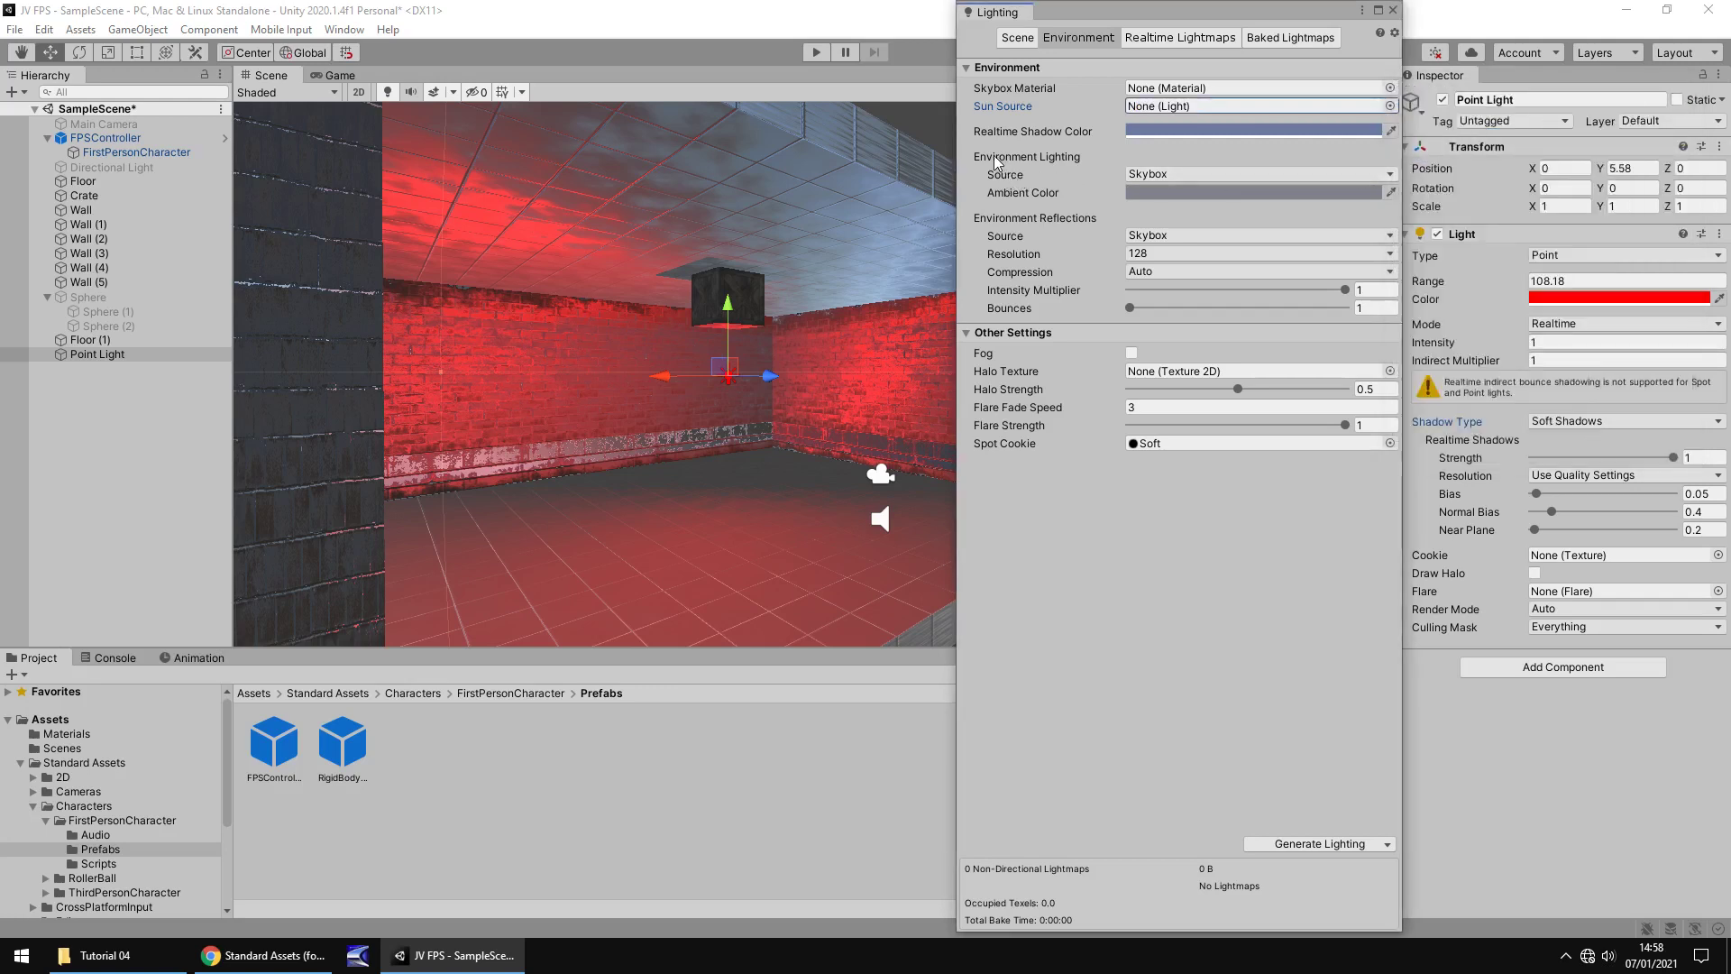
{"action": "left_click", "coordinate": [1253, 174]}
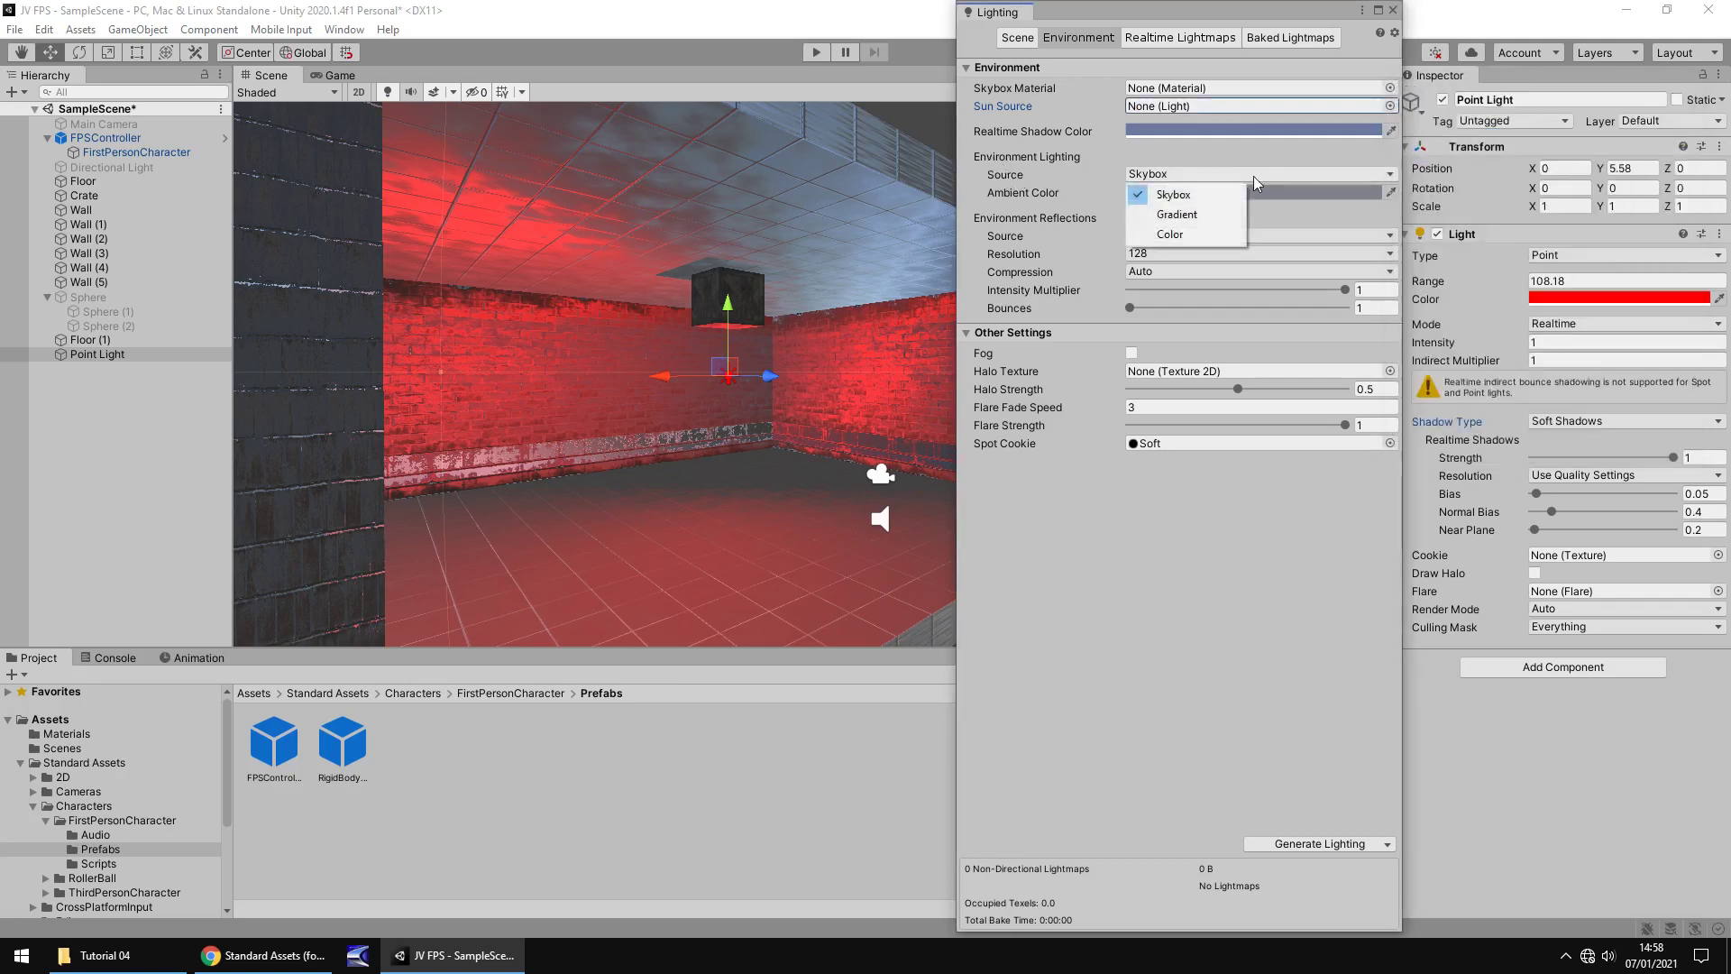
{"action": "left_click", "coordinate": [1188, 234]}
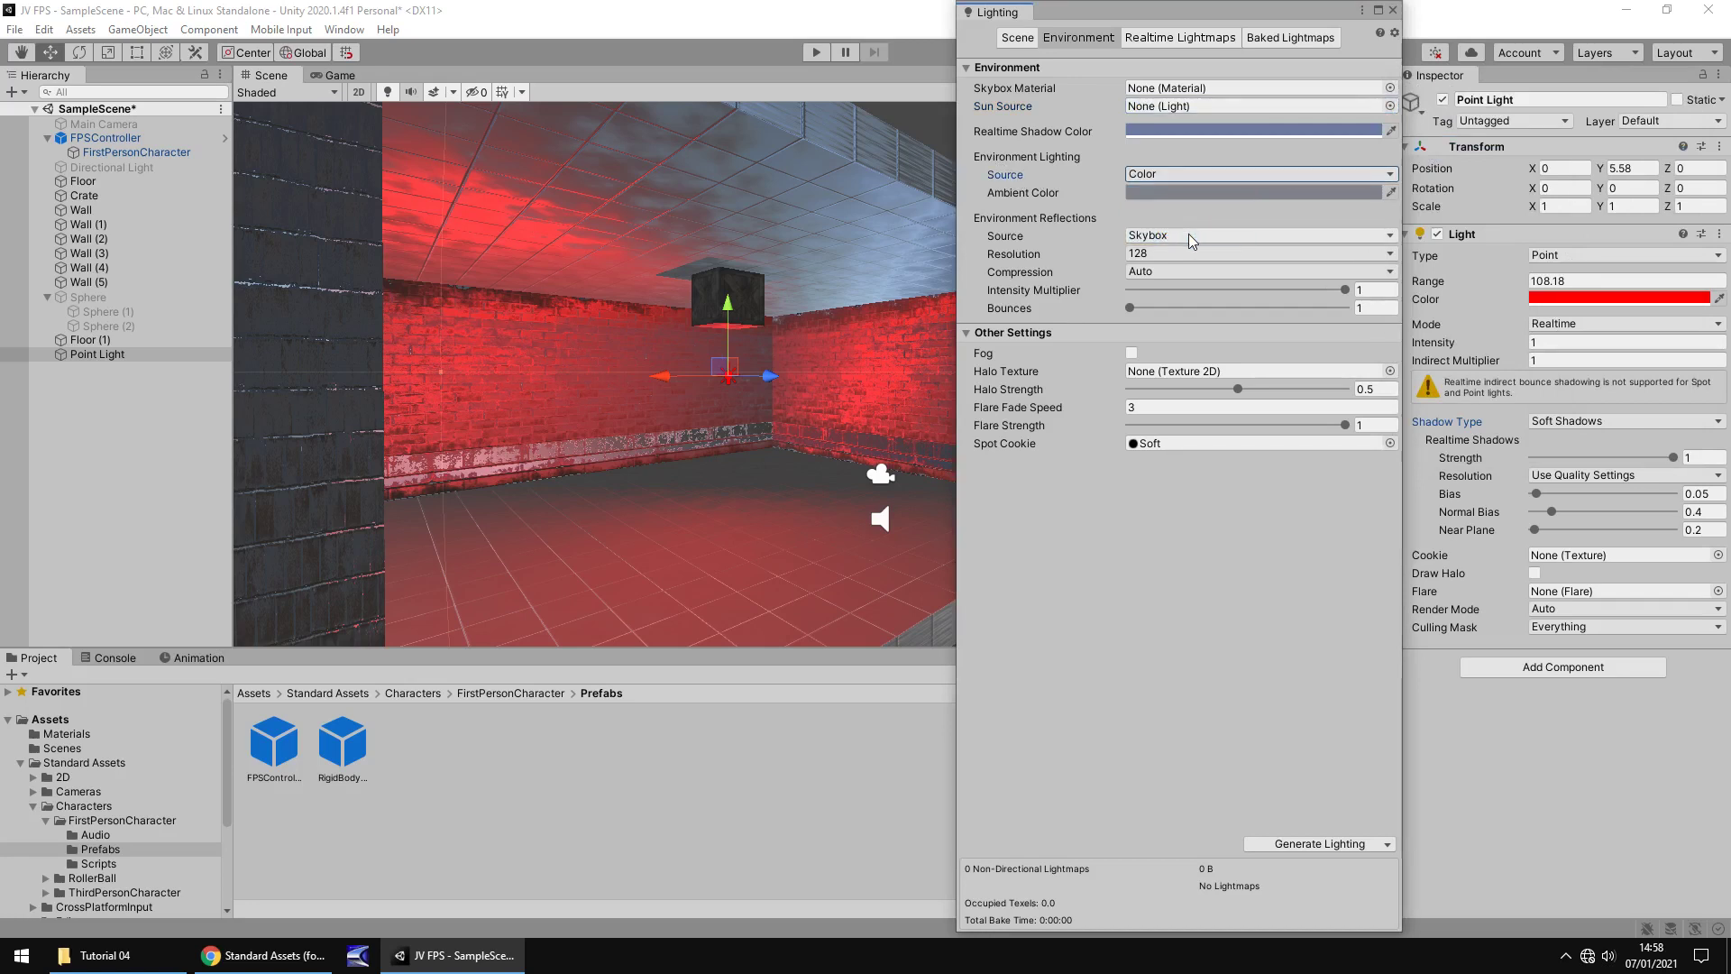
{"action": "left_click", "coordinate": [1321, 842]}
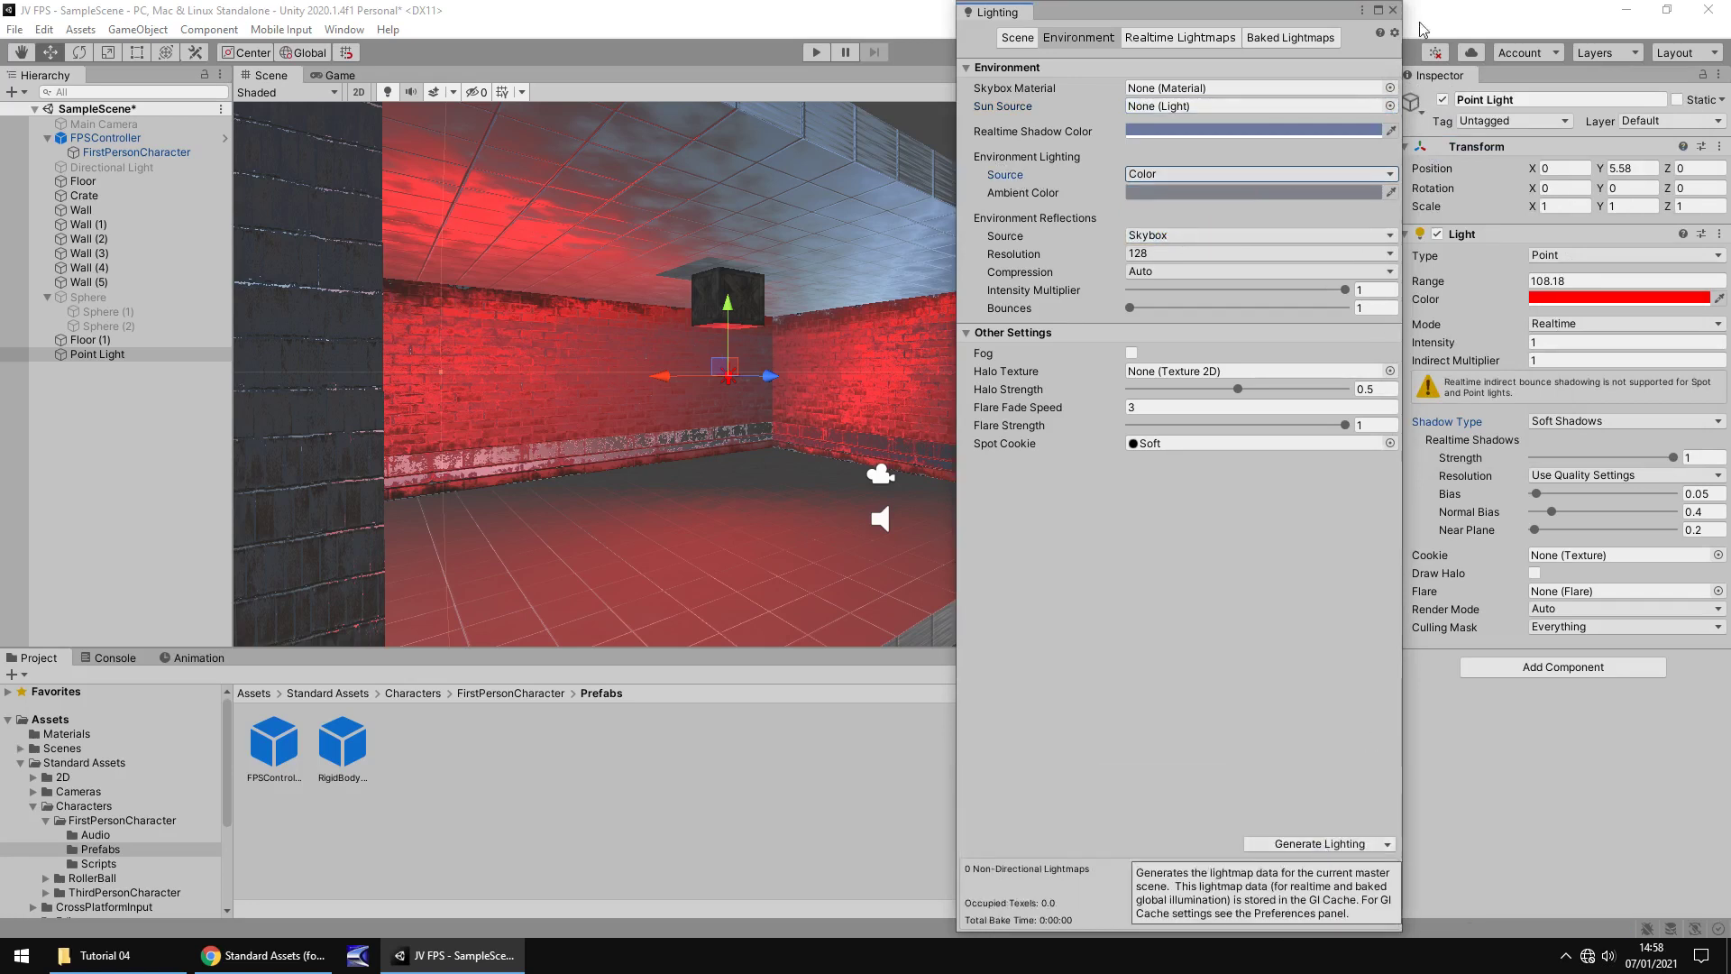
{"action": "left_click", "coordinate": [1392, 10]}
Change the light's Type from Point to Directional and view the red-washed floor.
{"action": "middle_click_drag", "start_coordinate": [1054, 142], "coordinate": [1049, 352]}
{"action": "scroll", "coordinate": [1028, 338], "scroll_direction": "down", "scroll_amount": 8}
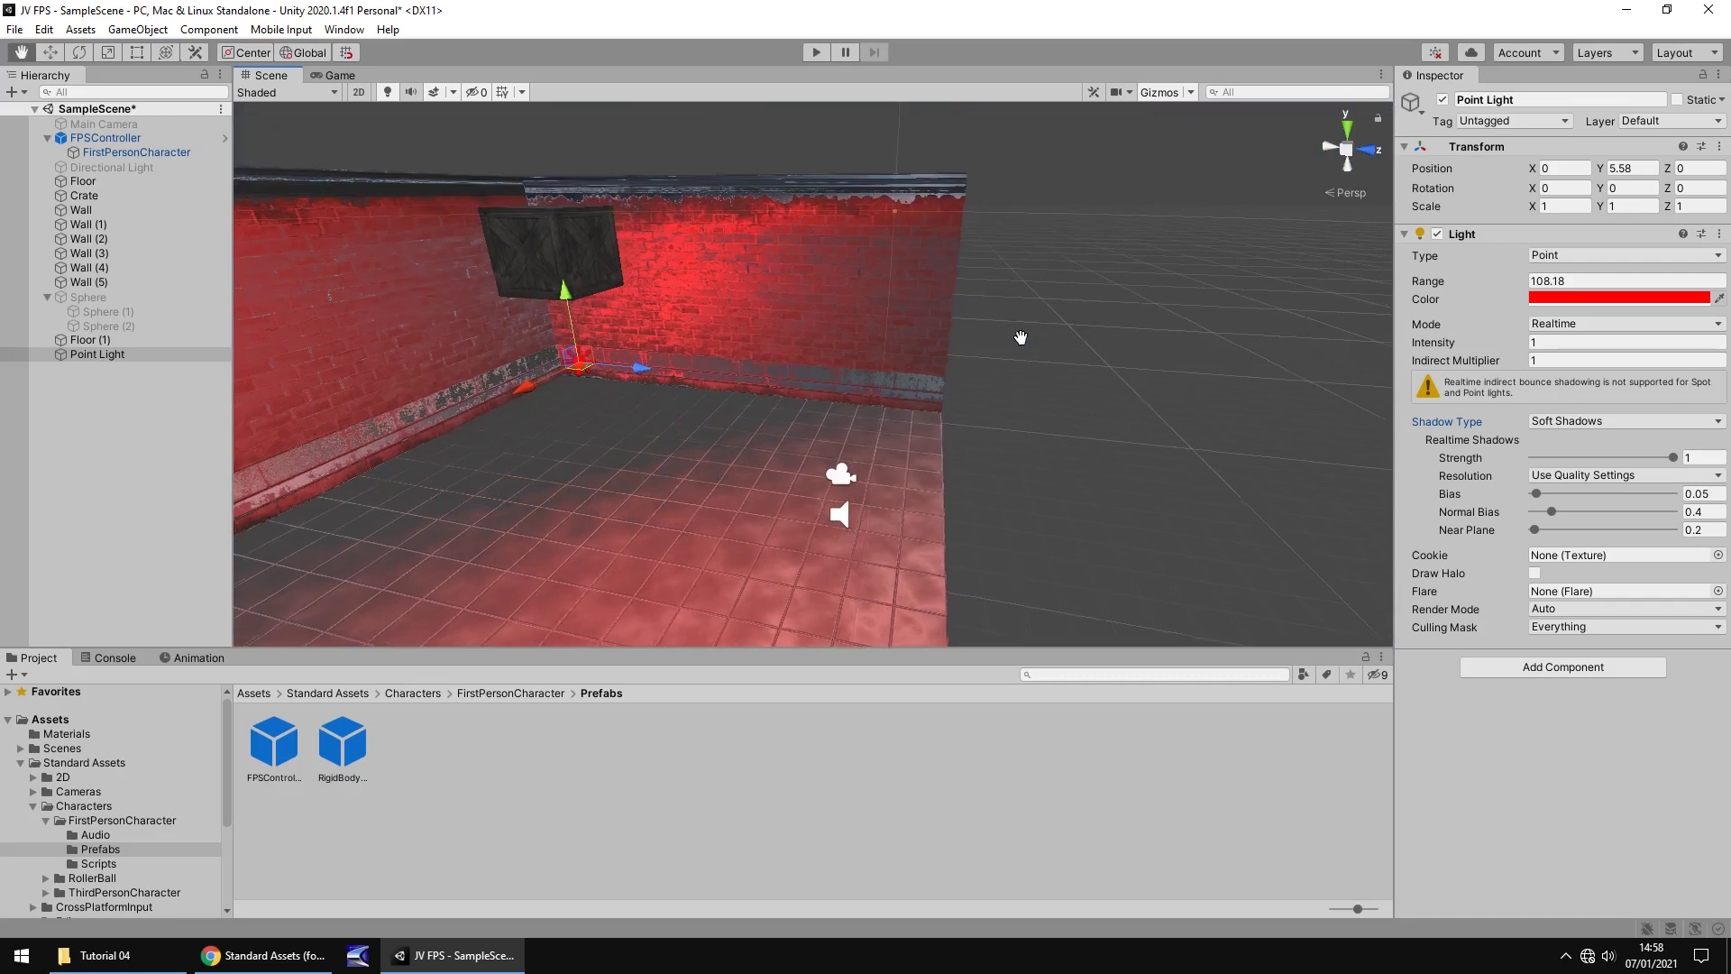
{"action": "scroll", "coordinate": [999, 328], "scroll_direction": "up", "scroll_amount": 5}
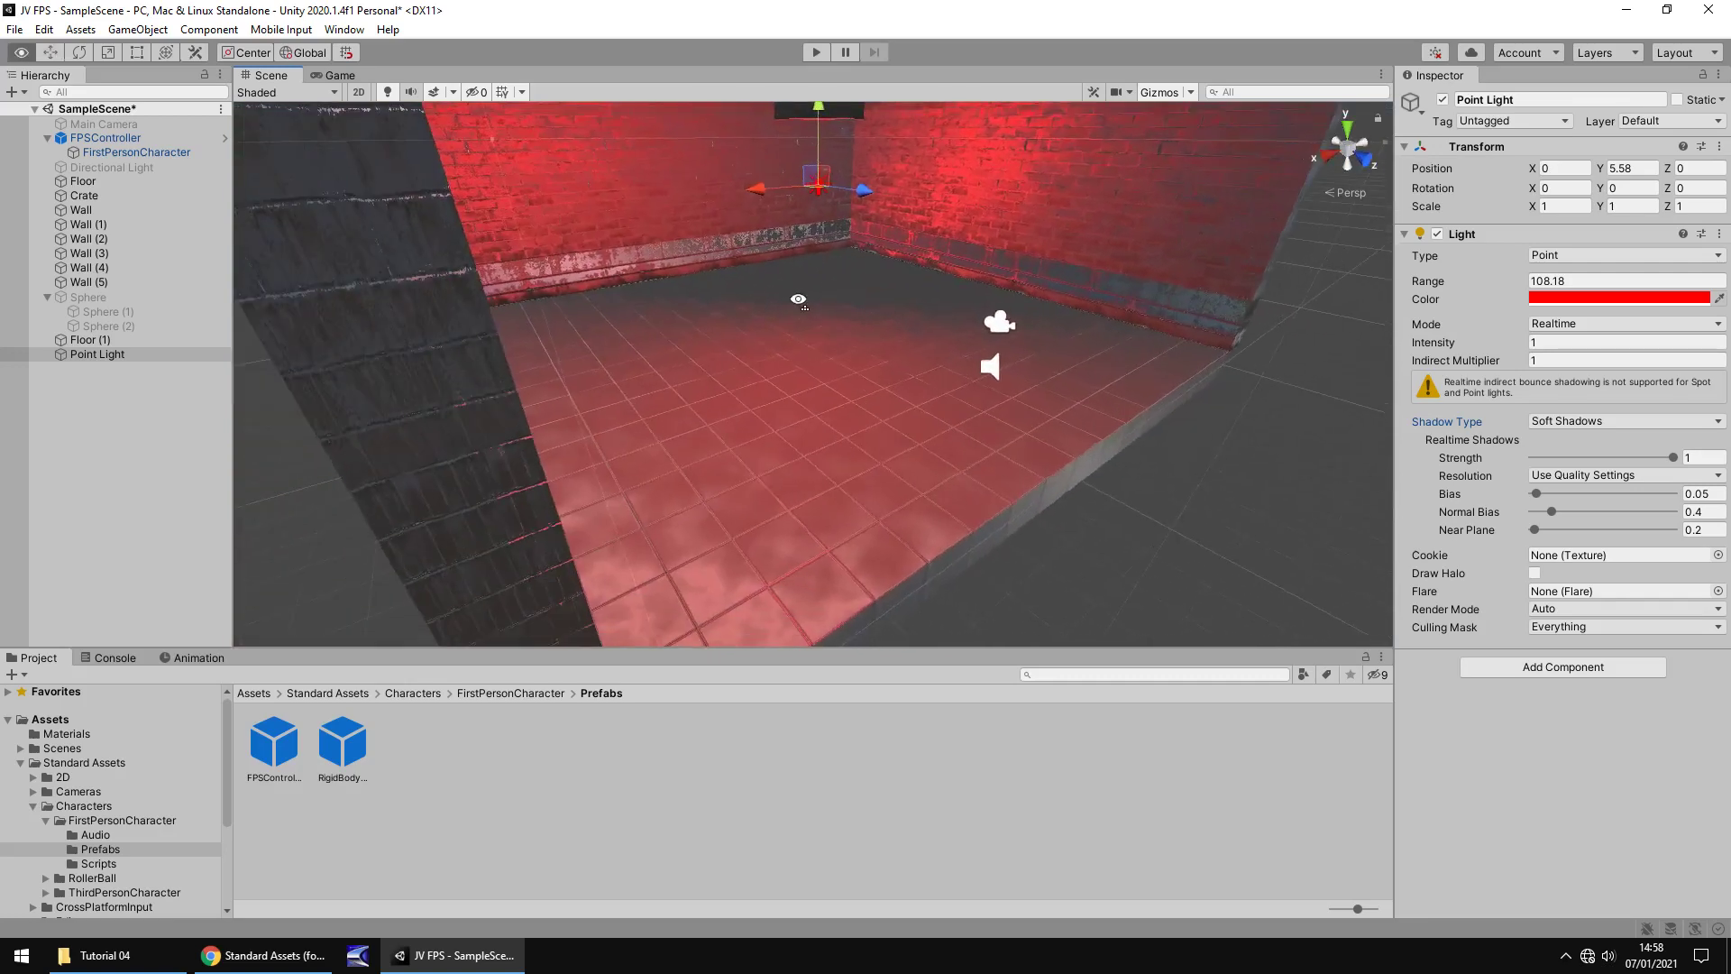
{"action": "mouse_move", "coordinate": [1020, 236]}
{"action": "right_mouse_down"}
{"action": "mouse_move", "coordinate": [982, 244]}
{"action": "mouse_move", "coordinate": [1010, 240]}
{"action": "right_mouse_up"}
{"action": "left_click", "coordinate": [1648, 257]}
{"action": "left_click", "coordinate": [1591, 287]}
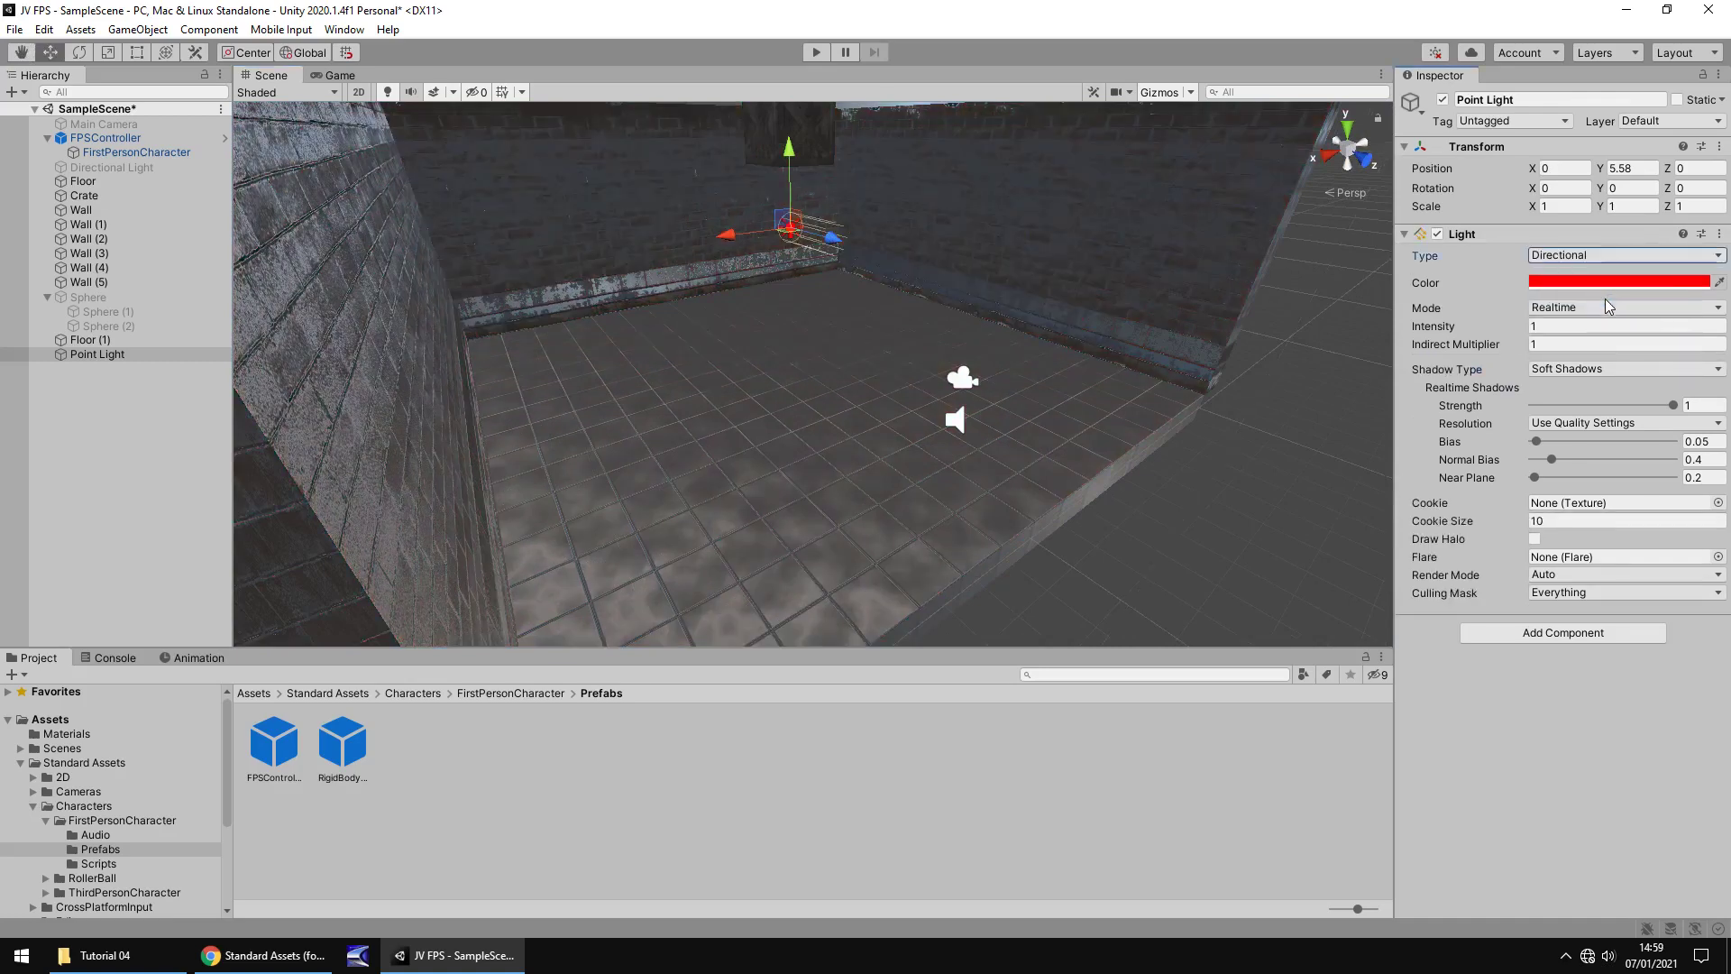
{"action": "middle_click_drag", "start_coordinate": [1046, 230], "coordinate": [1082, 340]}
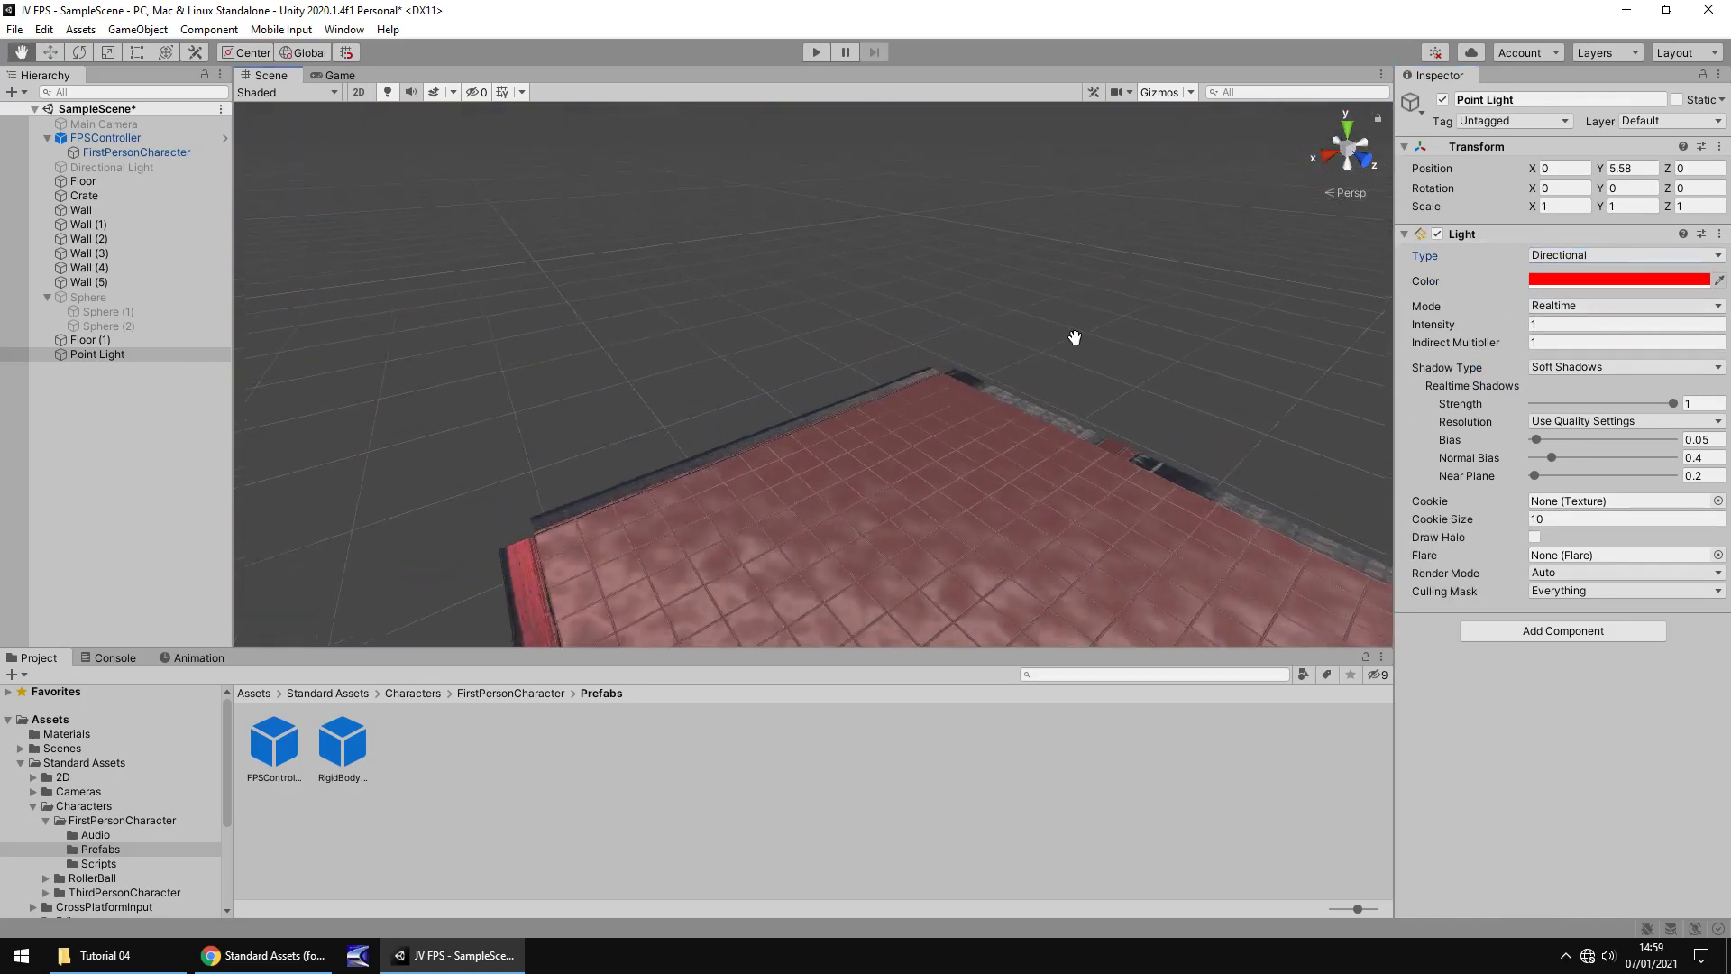
{"action": "right_click_drag", "start_coordinate": [1082, 340], "coordinate": [1109, 430]}
{"action": "middle_click_drag", "start_coordinate": [697, 323], "coordinate": [850, 240]}
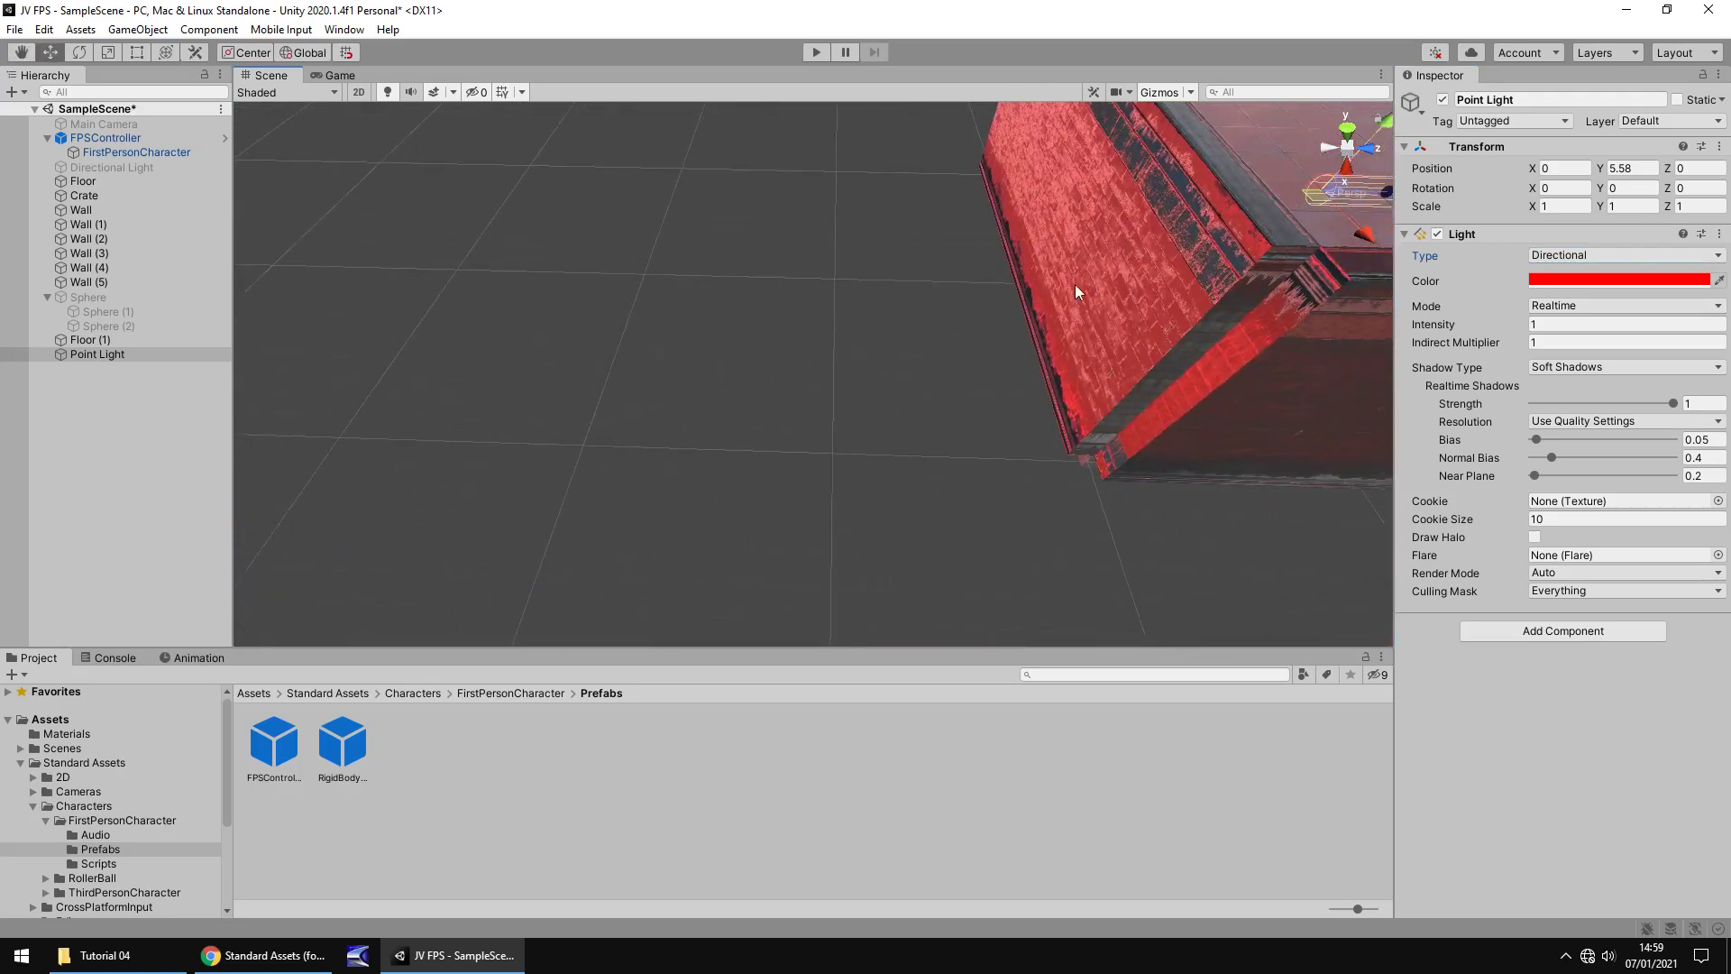
{"action": "right_click_drag", "start_coordinate": [1036, 238], "coordinate": [579, 184]}
{"action": "scroll", "coordinate": [693, 194], "scroll_direction": "up", "scroll_amount": 5}
{"action": "scroll", "coordinate": [638, 263], "scroll_direction": "down", "scroll_amount": 3}
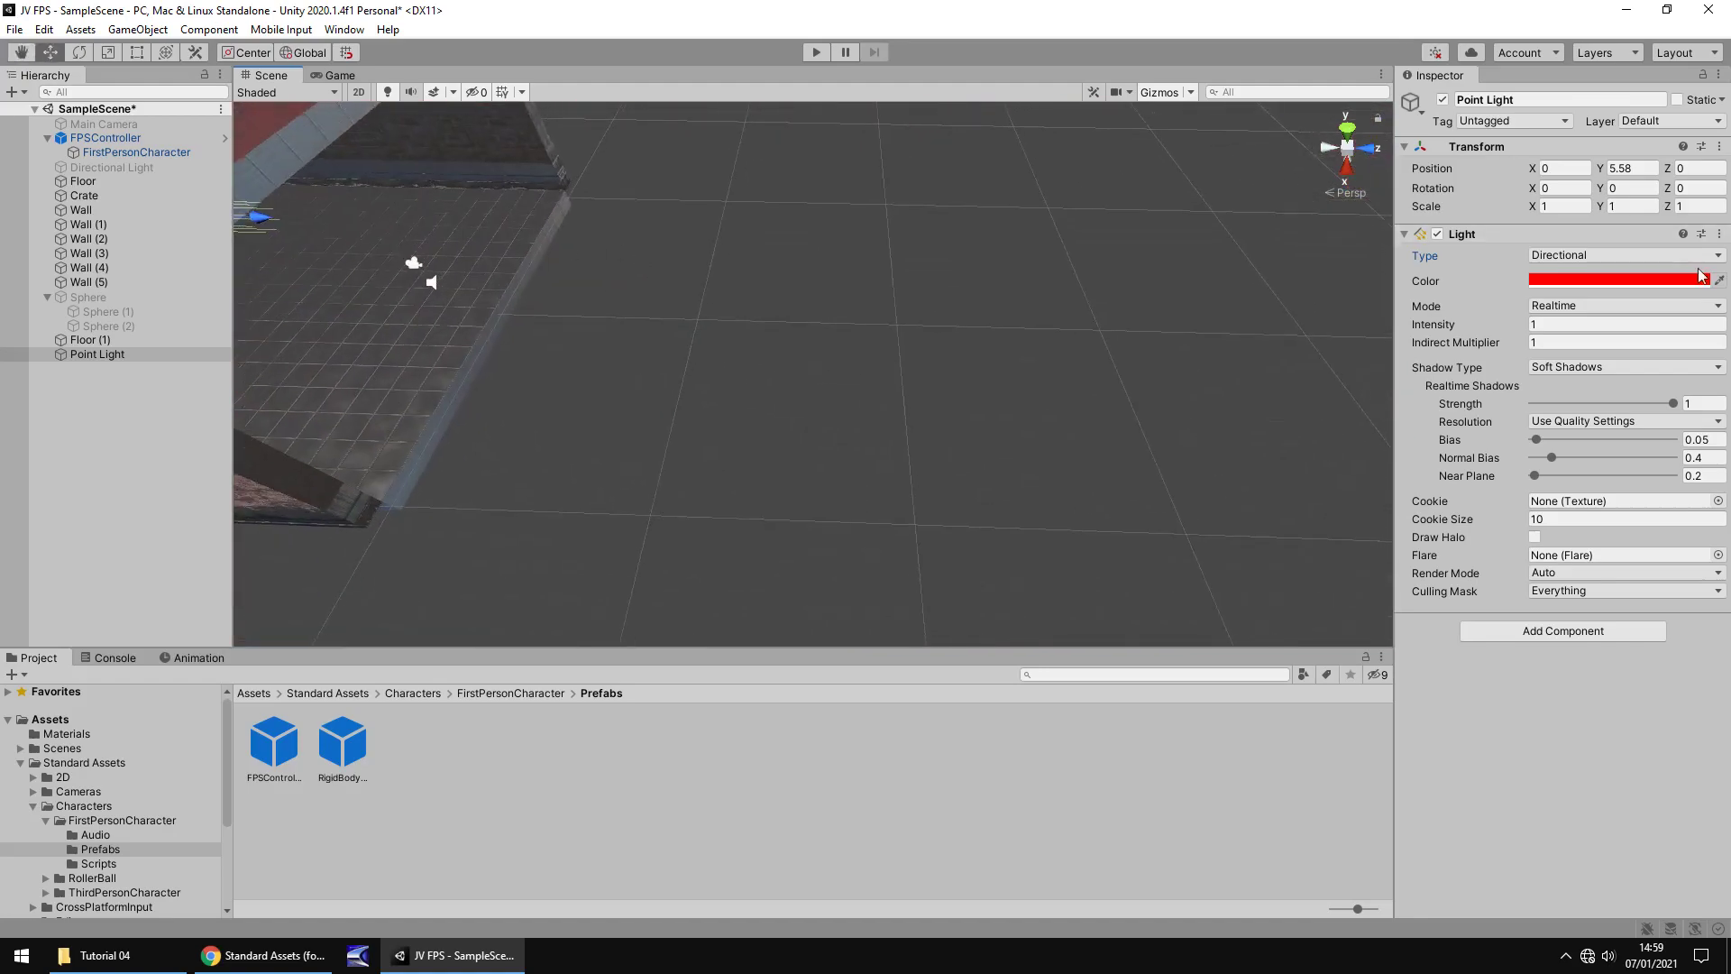
Make the light a Spot light and tilt its cone down onto the floor via Rotation X.
{"action": "left_click", "coordinate": [1638, 256]}
{"action": "left_click", "coordinate": [1580, 276]}
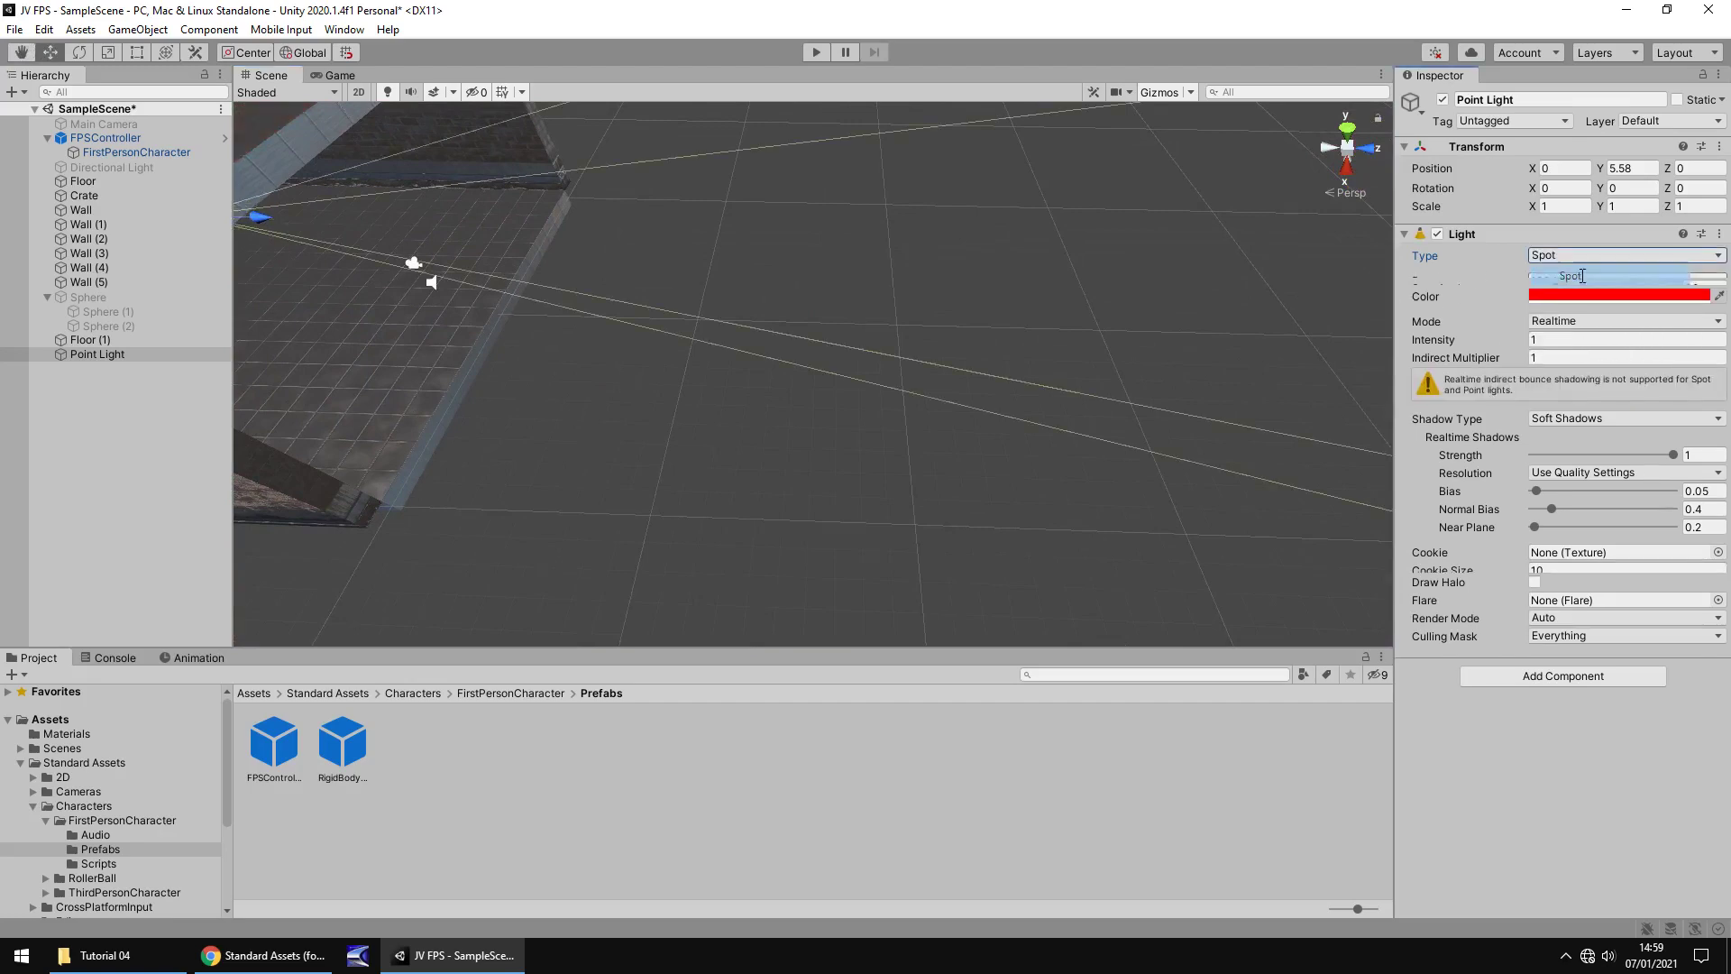
{"action": "right_click_drag", "start_coordinate": [1098, 338], "coordinate": [624, 298]}
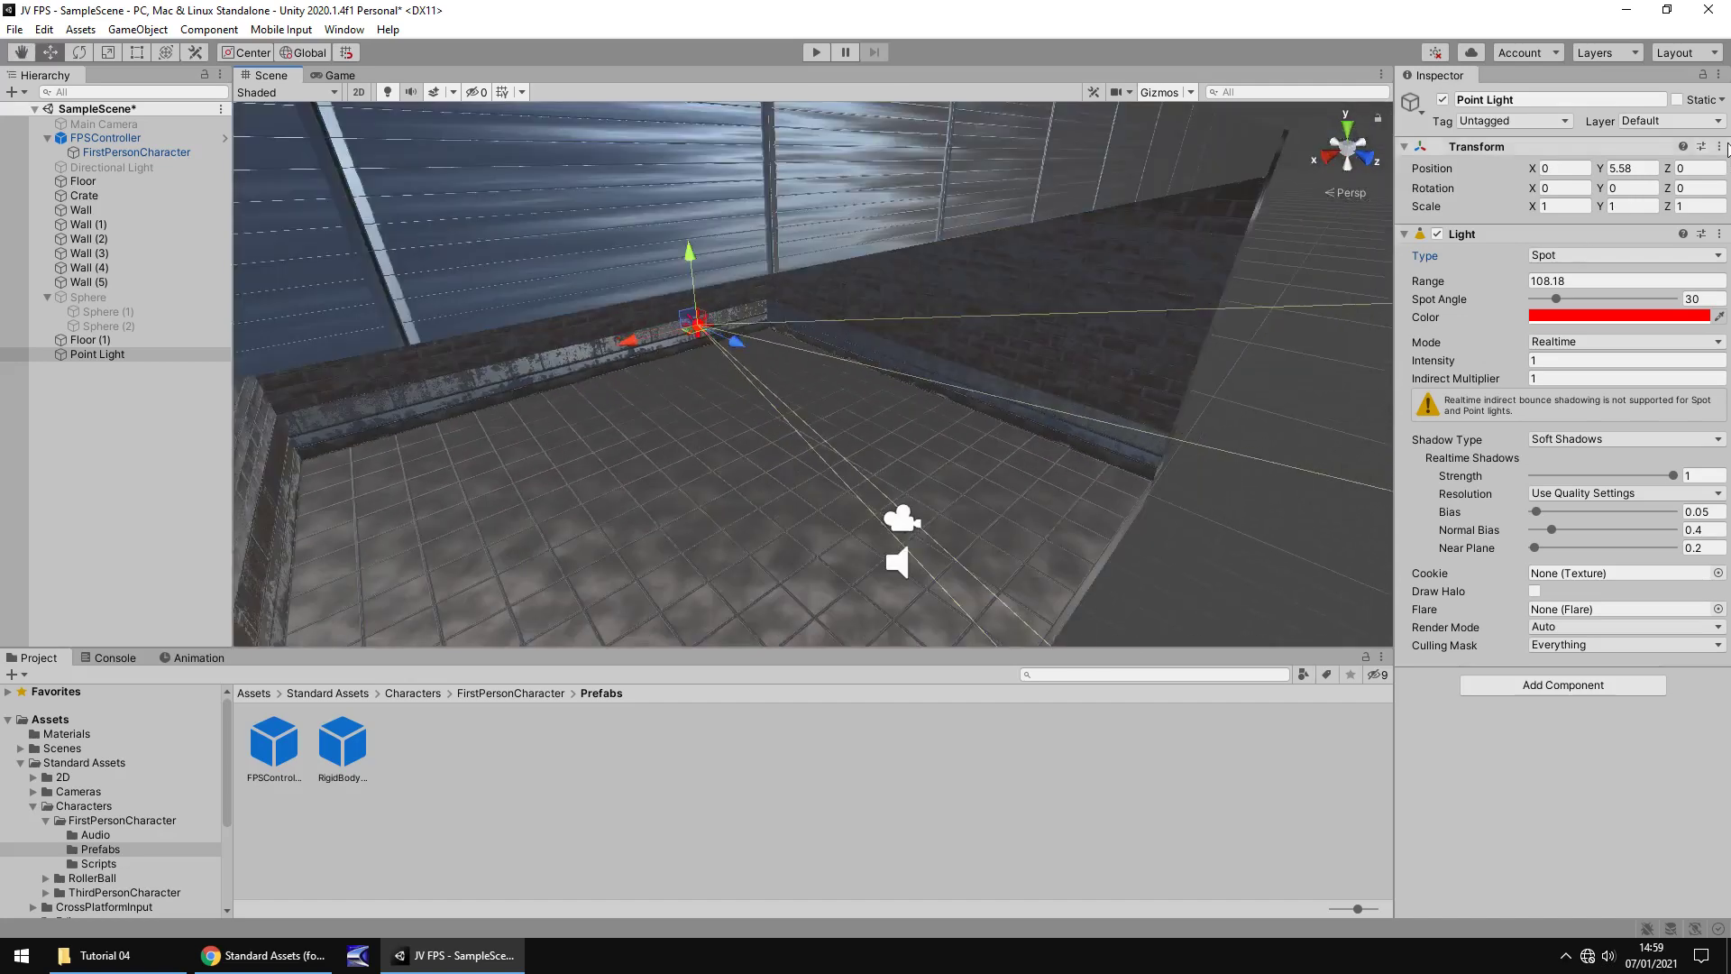
{"action": "left_click_drag", "start_coordinate": [1536, 188], "coordinate": [263, 280]}
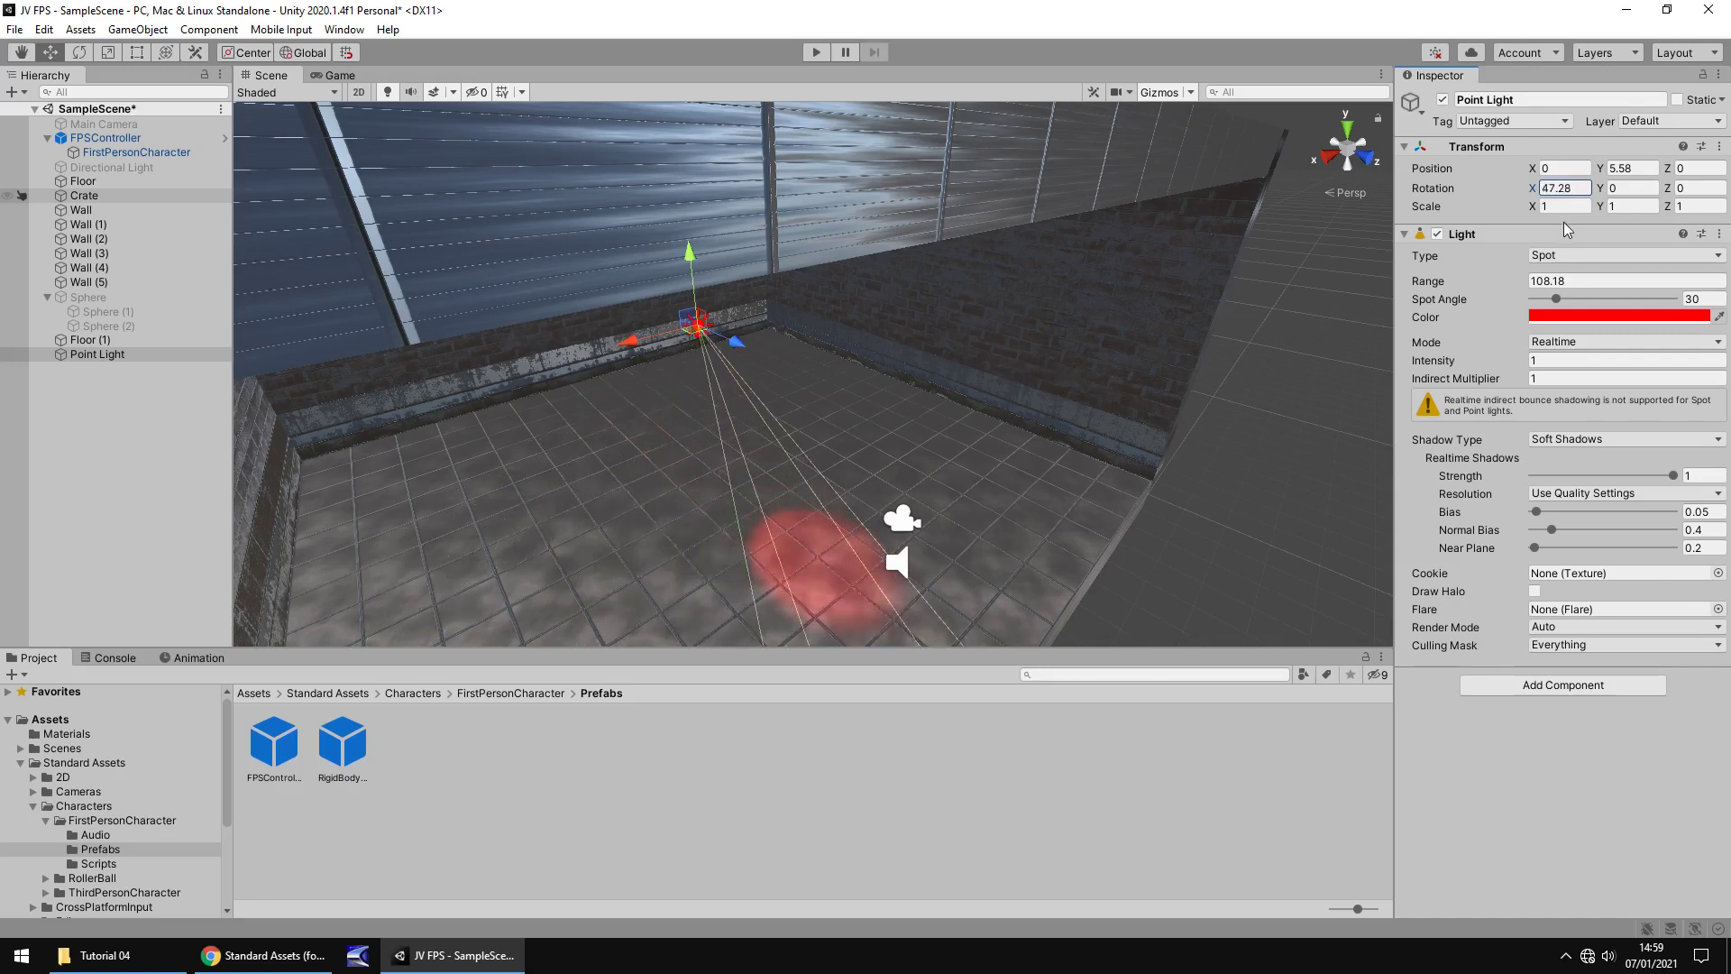
{"action": "left_click", "coordinate": [1454, 188]}
Reset Rotation X to 0 and switch the light type back to Point.
{"action": "type", "text": "0"}
{"action": "left_click", "coordinate": [1622, 257]}
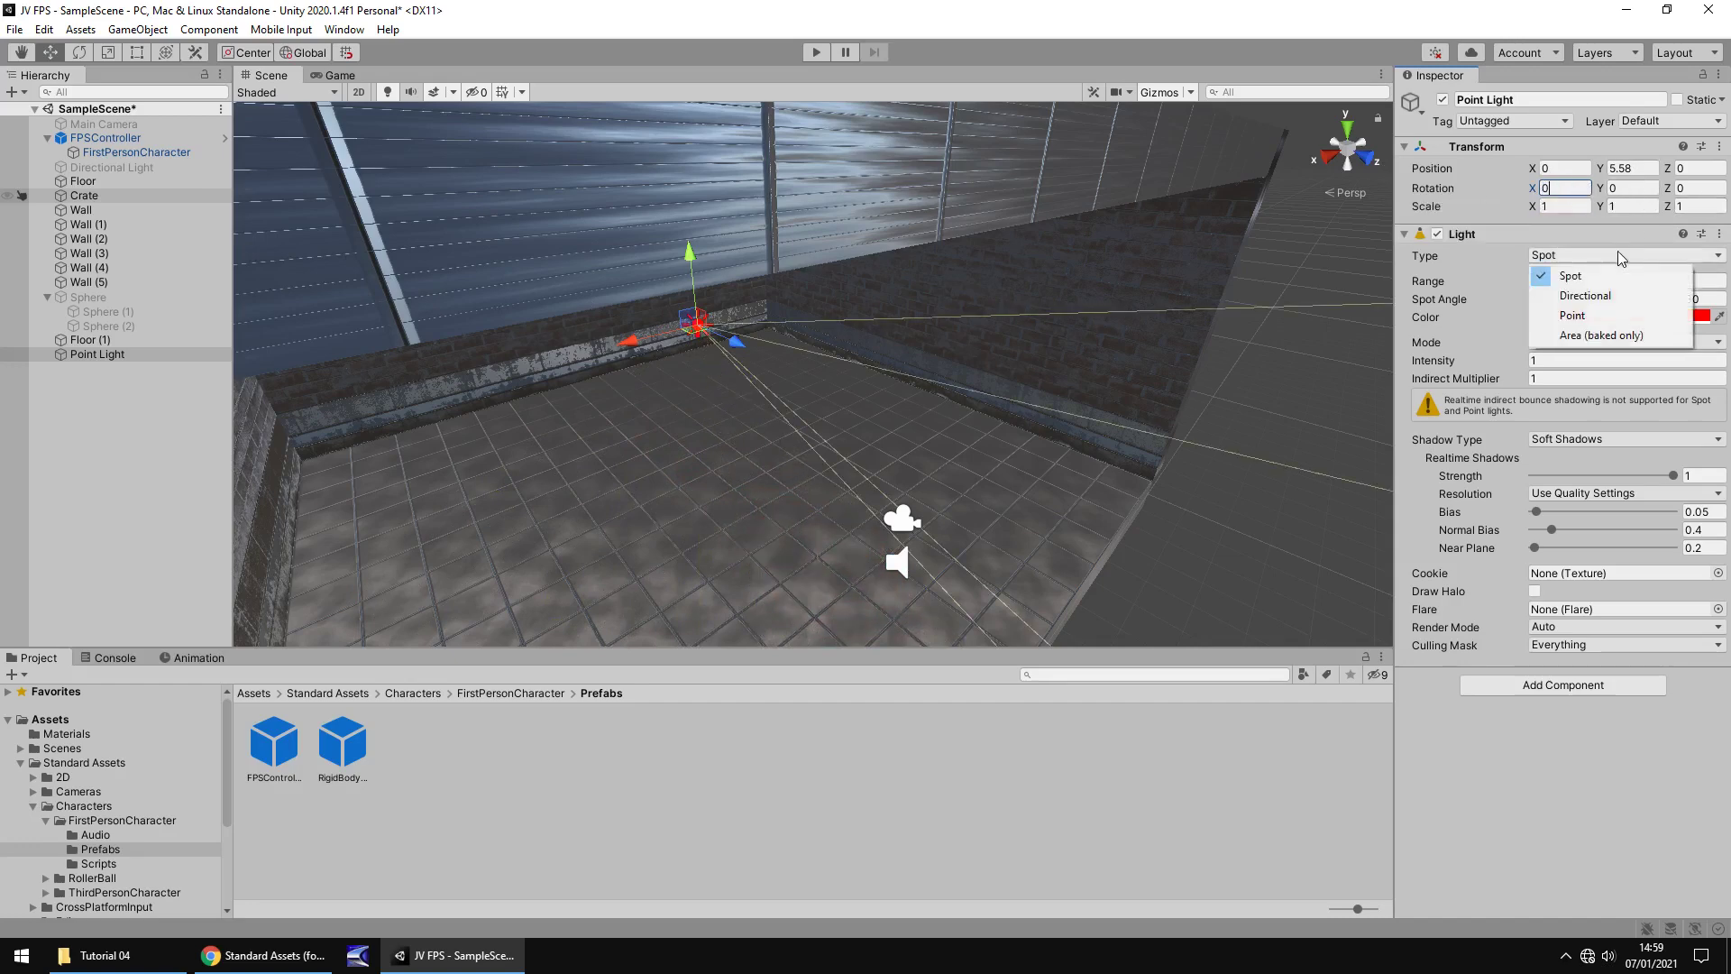
{"action": "left_click", "coordinate": [1585, 307]}
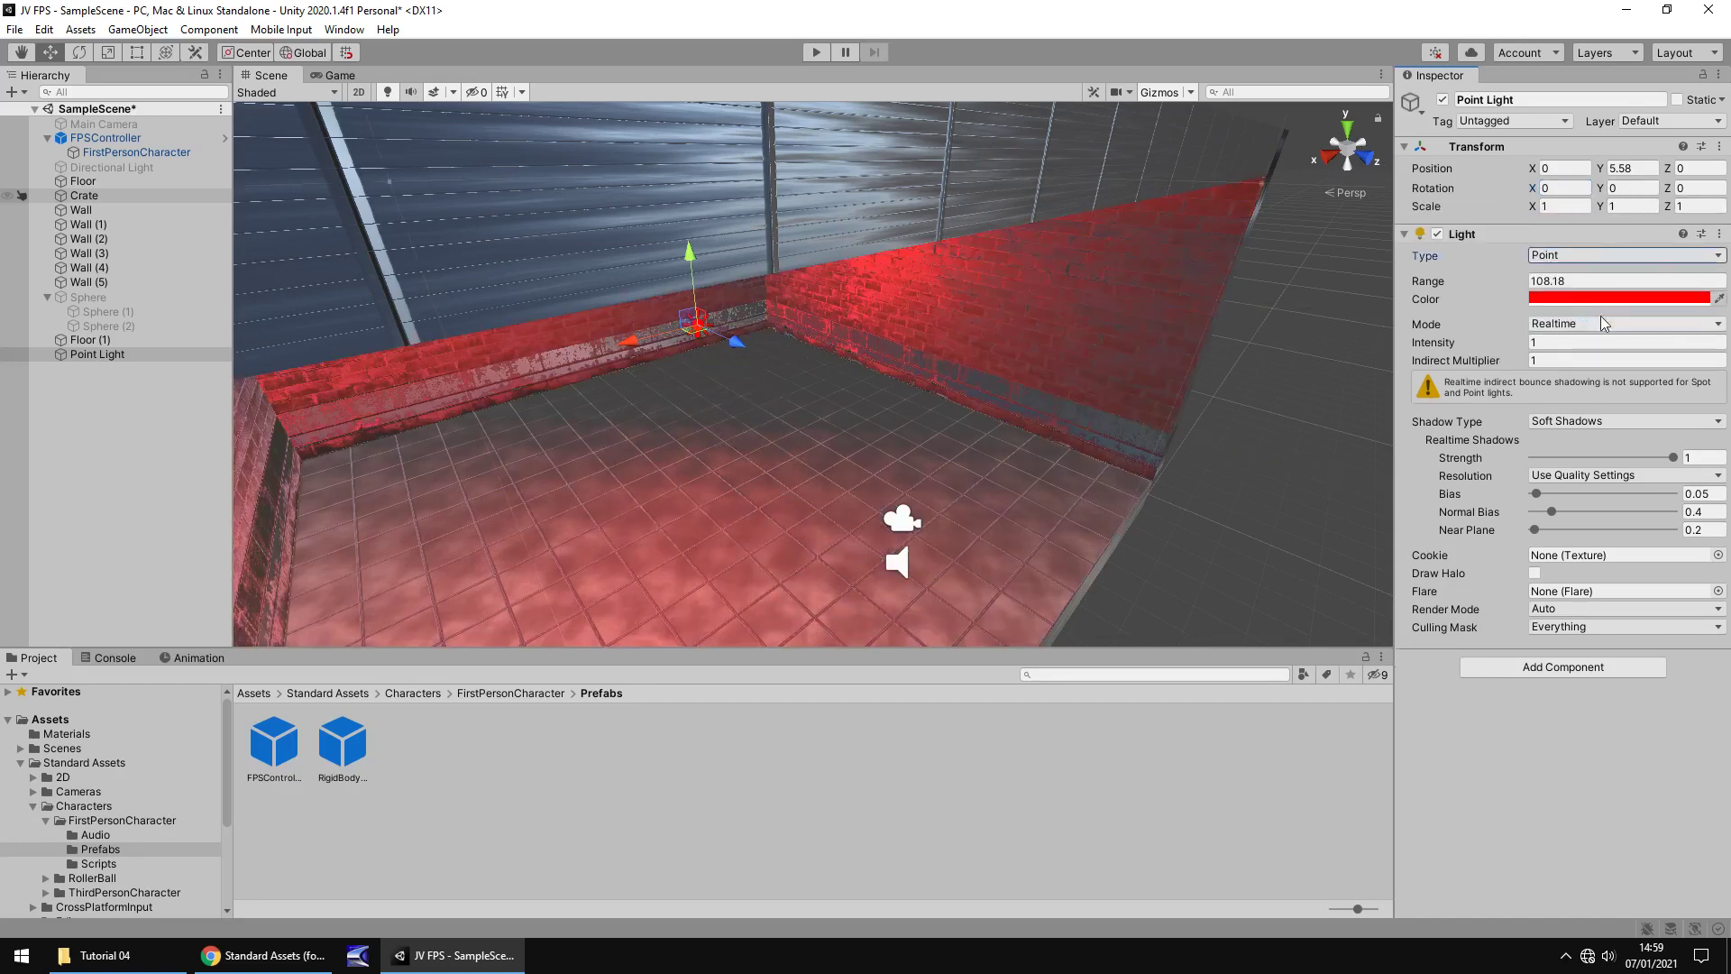
Change the light colour from red to pale grey D7D7D7.
{"action": "left_click", "coordinate": [1586, 301]}
{"action": "mouse_move", "coordinate": [1641, 409]}
{"action": "left_mouse_down"}
{"action": "mouse_move", "coordinate": [1565, 414]}
{"action": "mouse_move", "coordinate": [1583, 393]}
{"action": "mouse_move", "coordinate": [1569, 408]}
{"action": "left_mouse_up"}
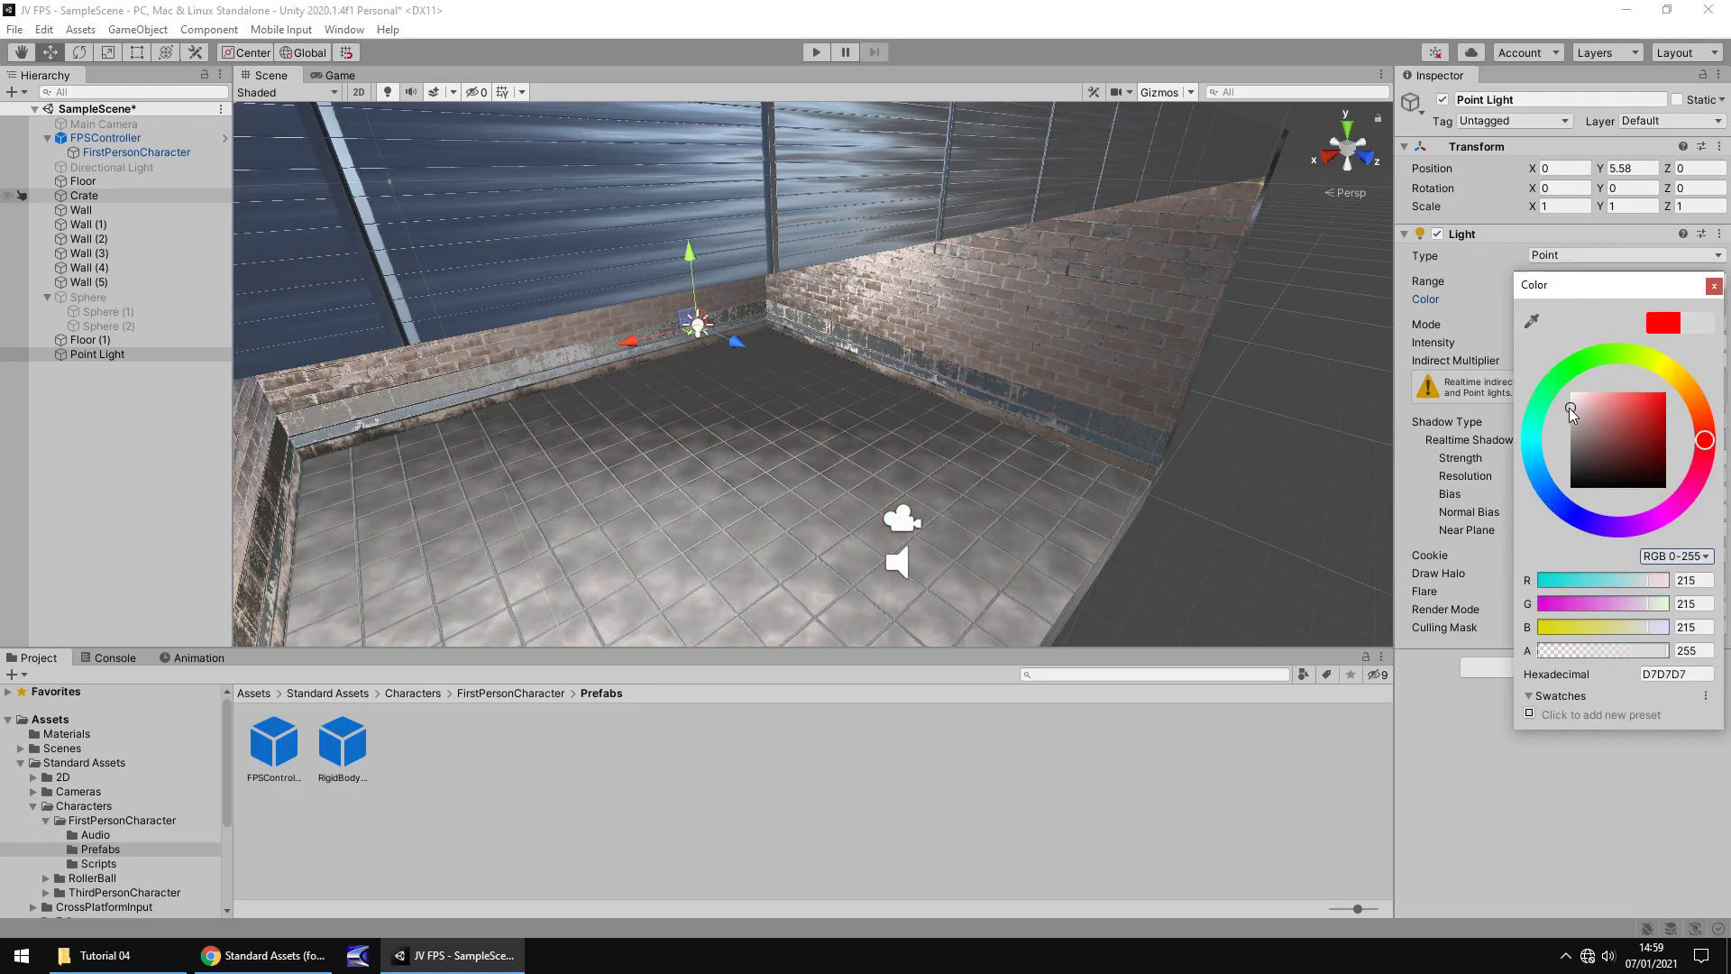
{"action": "left_click", "coordinate": [1714, 287]}
{"action": "left_click_drag", "start_coordinate": [1104, 377], "coordinate": [955, 323], "text": "alt"}
{"action": "left_click", "coordinate": [117, 167]}
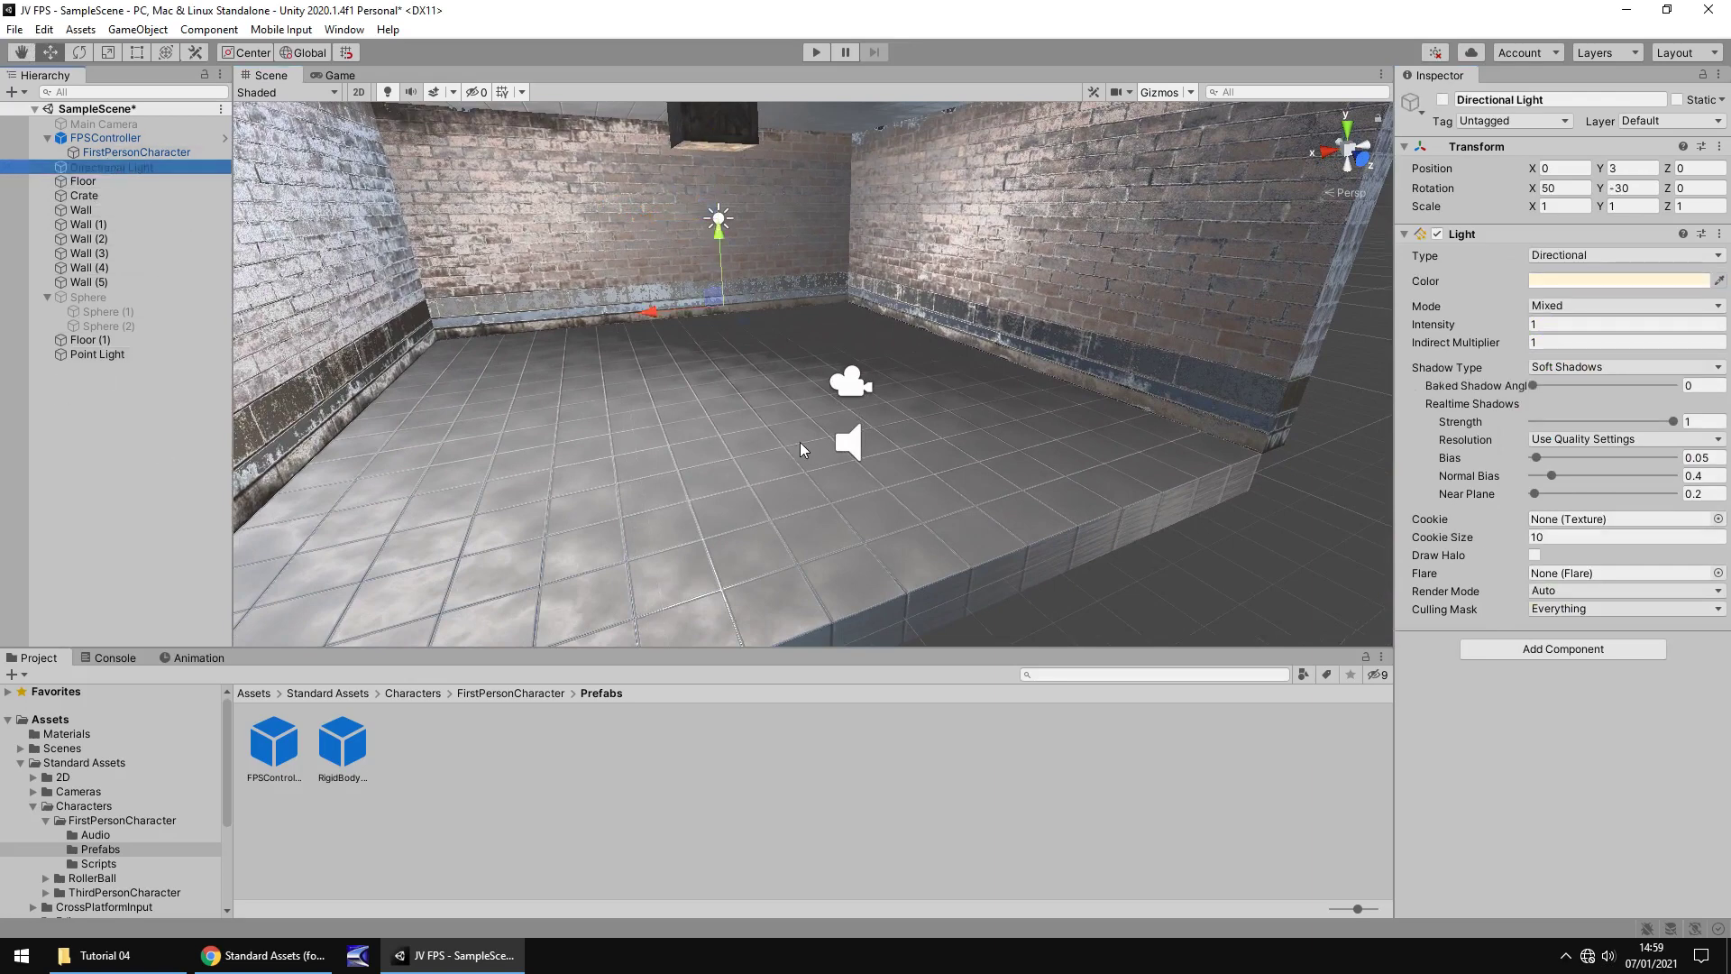
{"action": "left_click", "coordinate": [636, 422]}
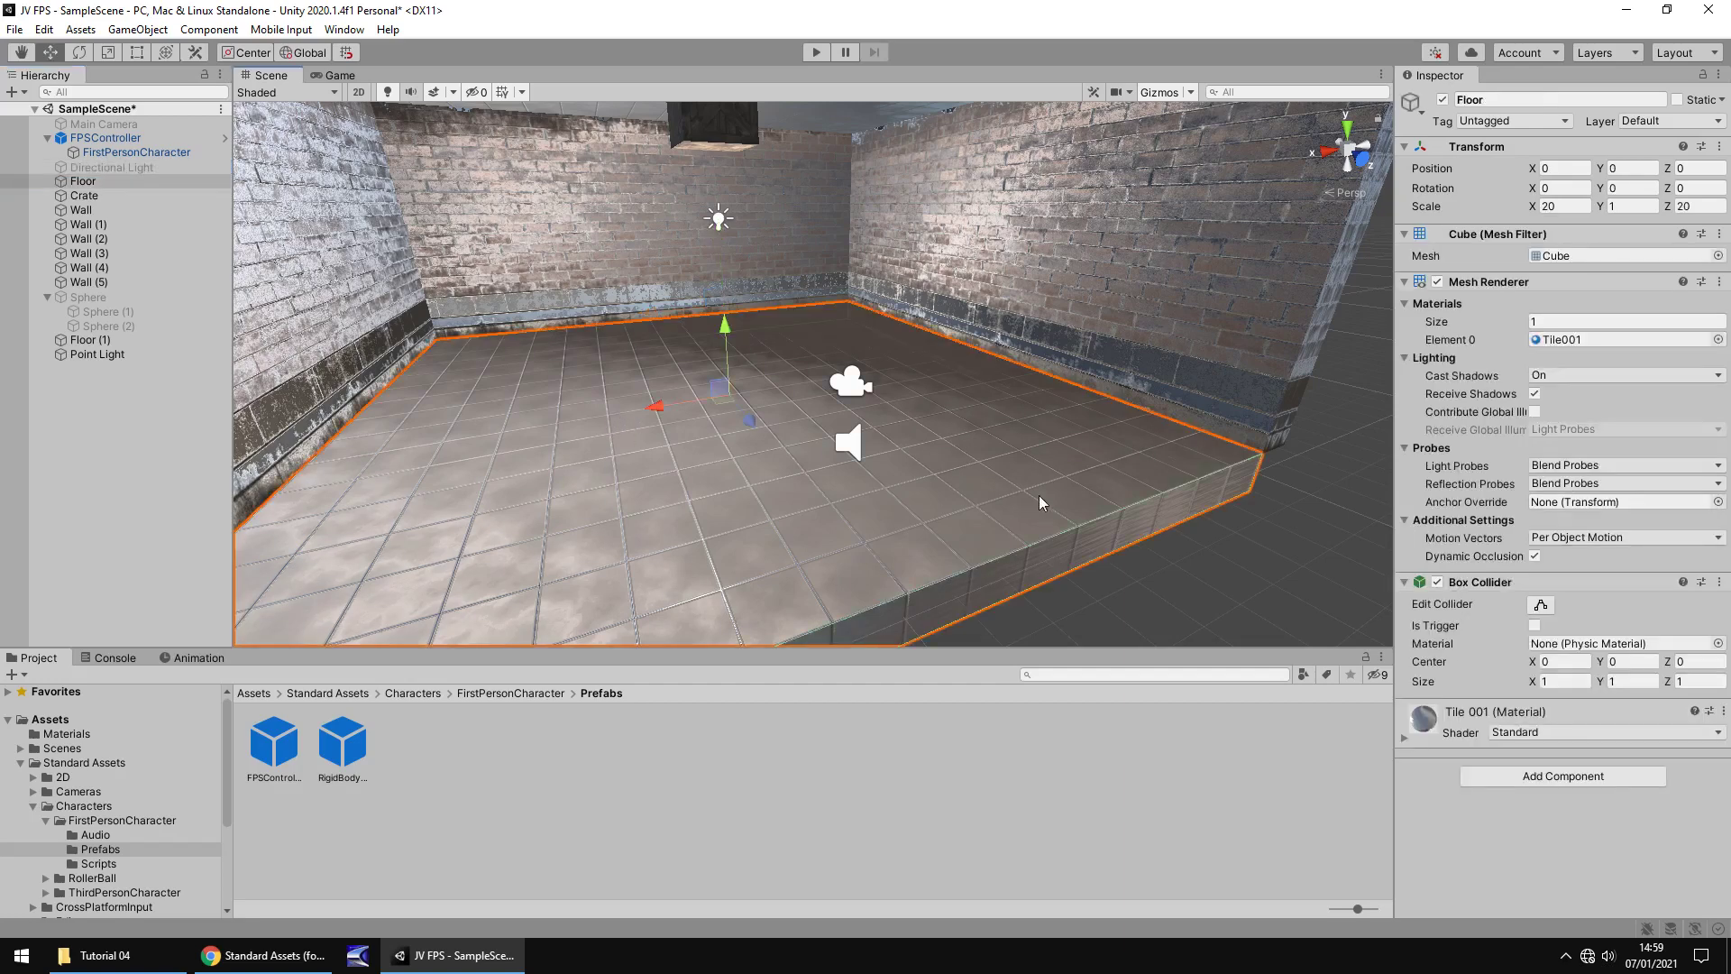
{"action": "left_click", "coordinate": [1403, 738]}
{"action": "scroll", "coordinate": [1697, 545], "scroll_direction": "down", "scroll_amount": 4}
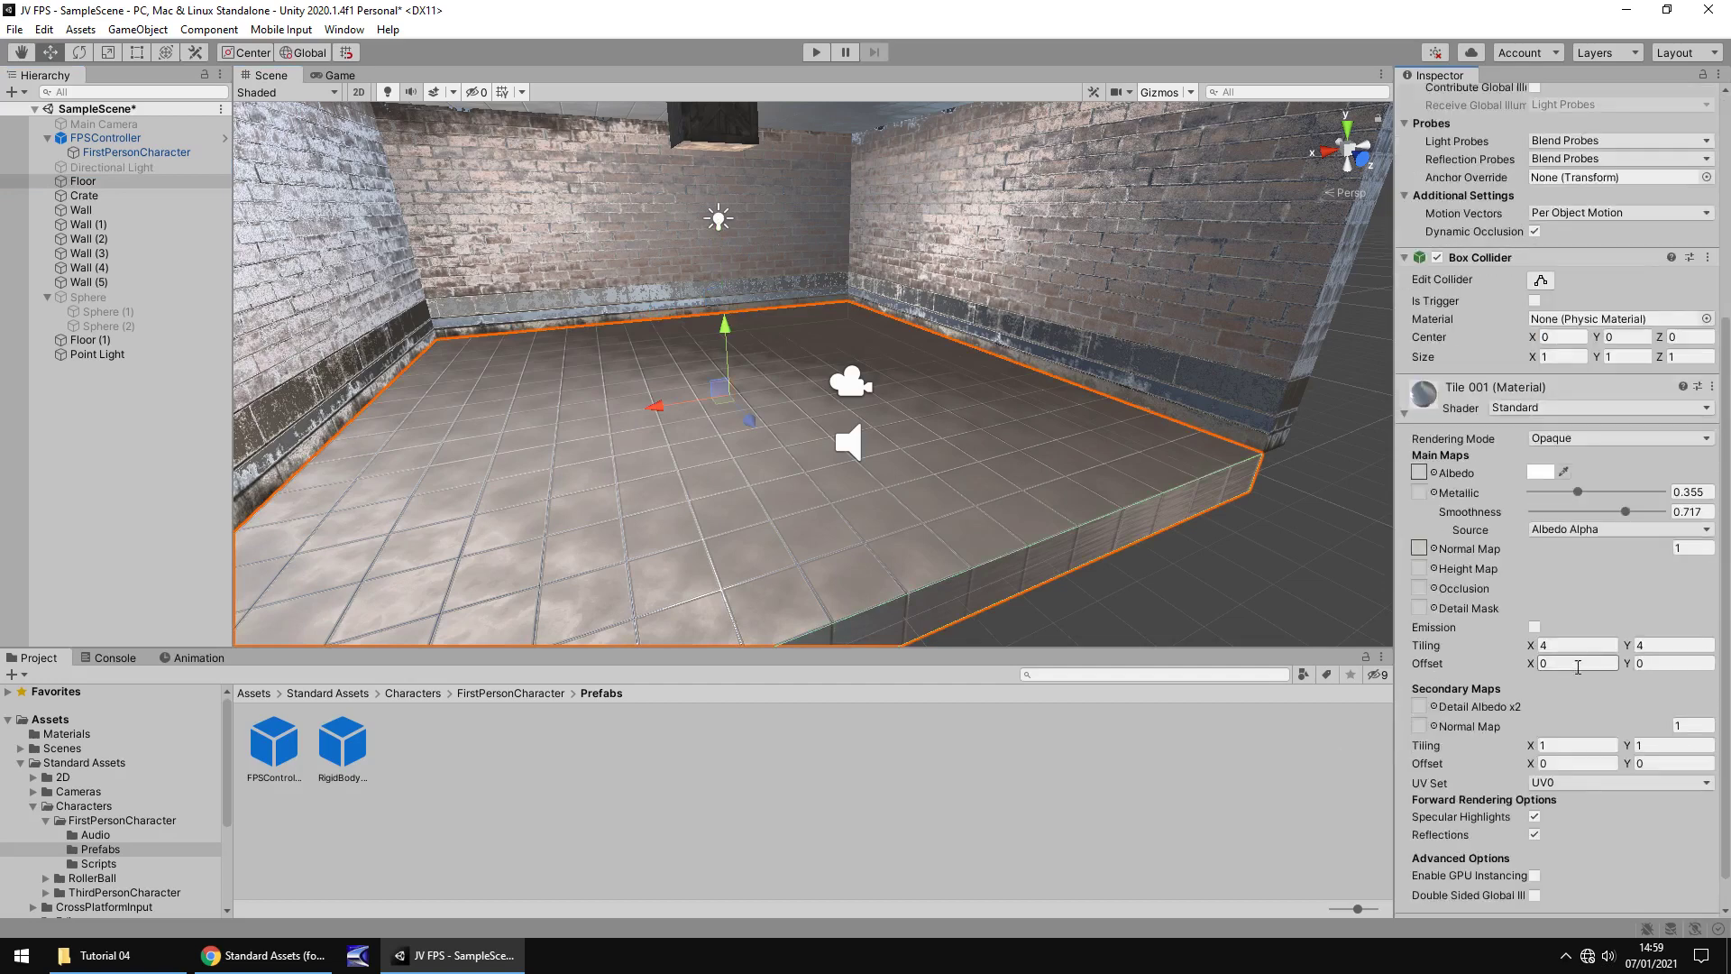
{"action": "type", "text": "0"}
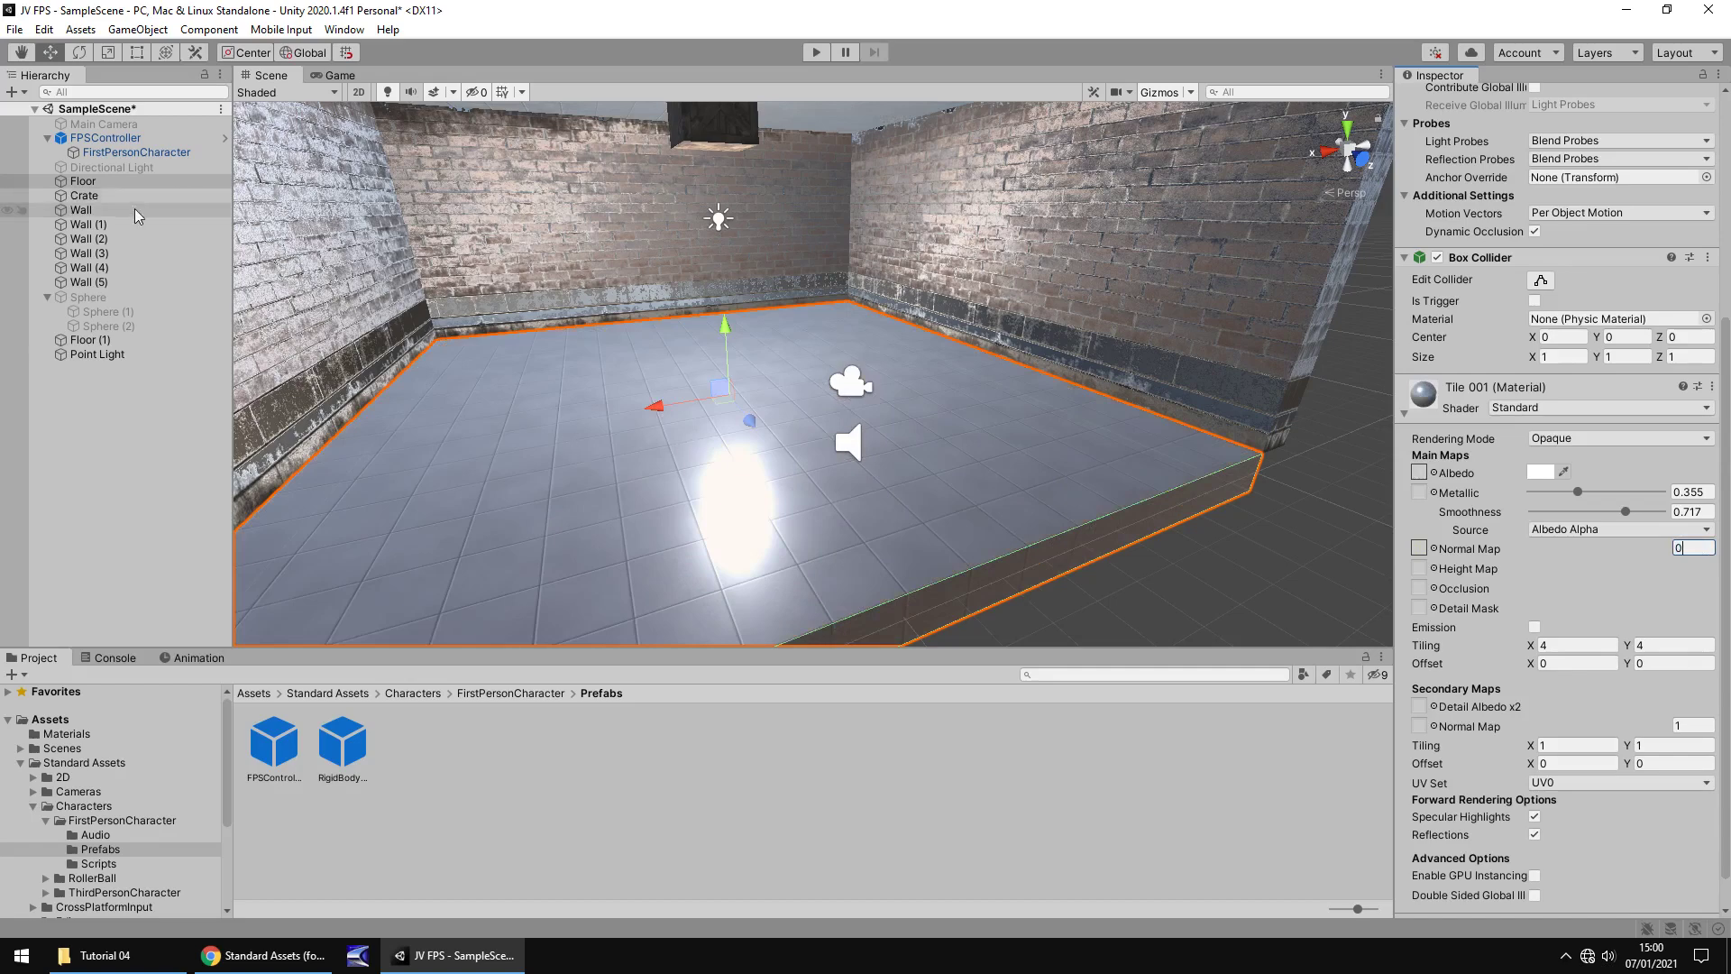
{"action": "left_click", "coordinate": [105, 360]}
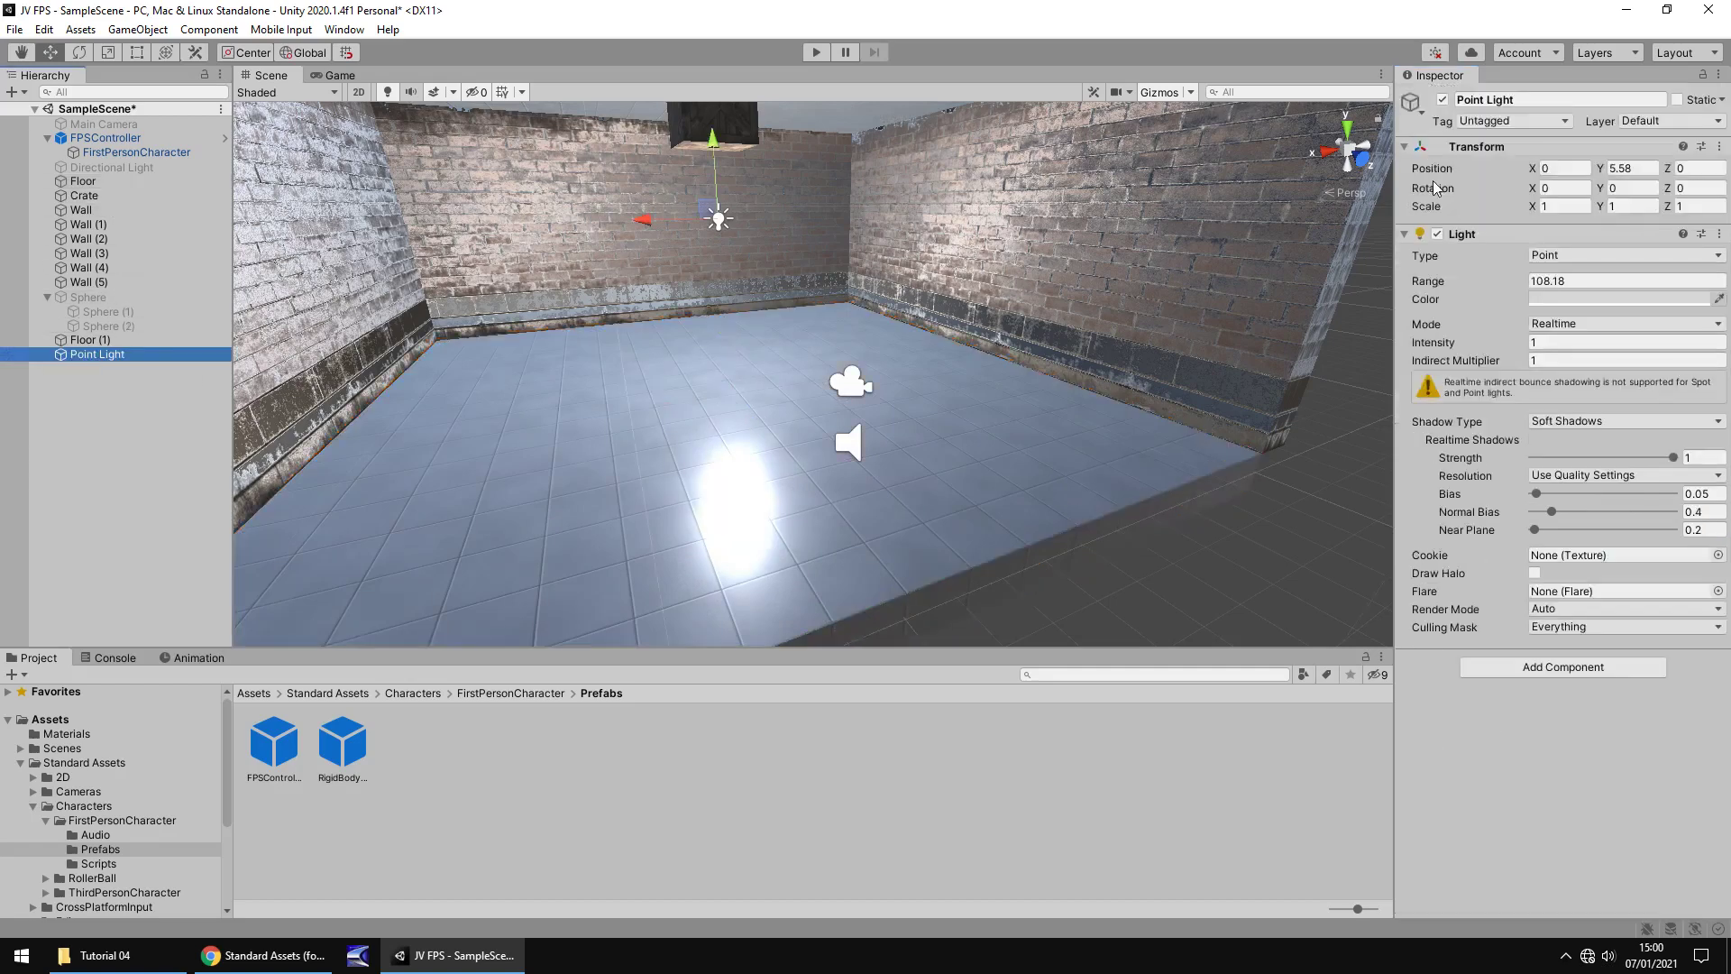
{"action": "left_click", "coordinate": [1443, 99]}
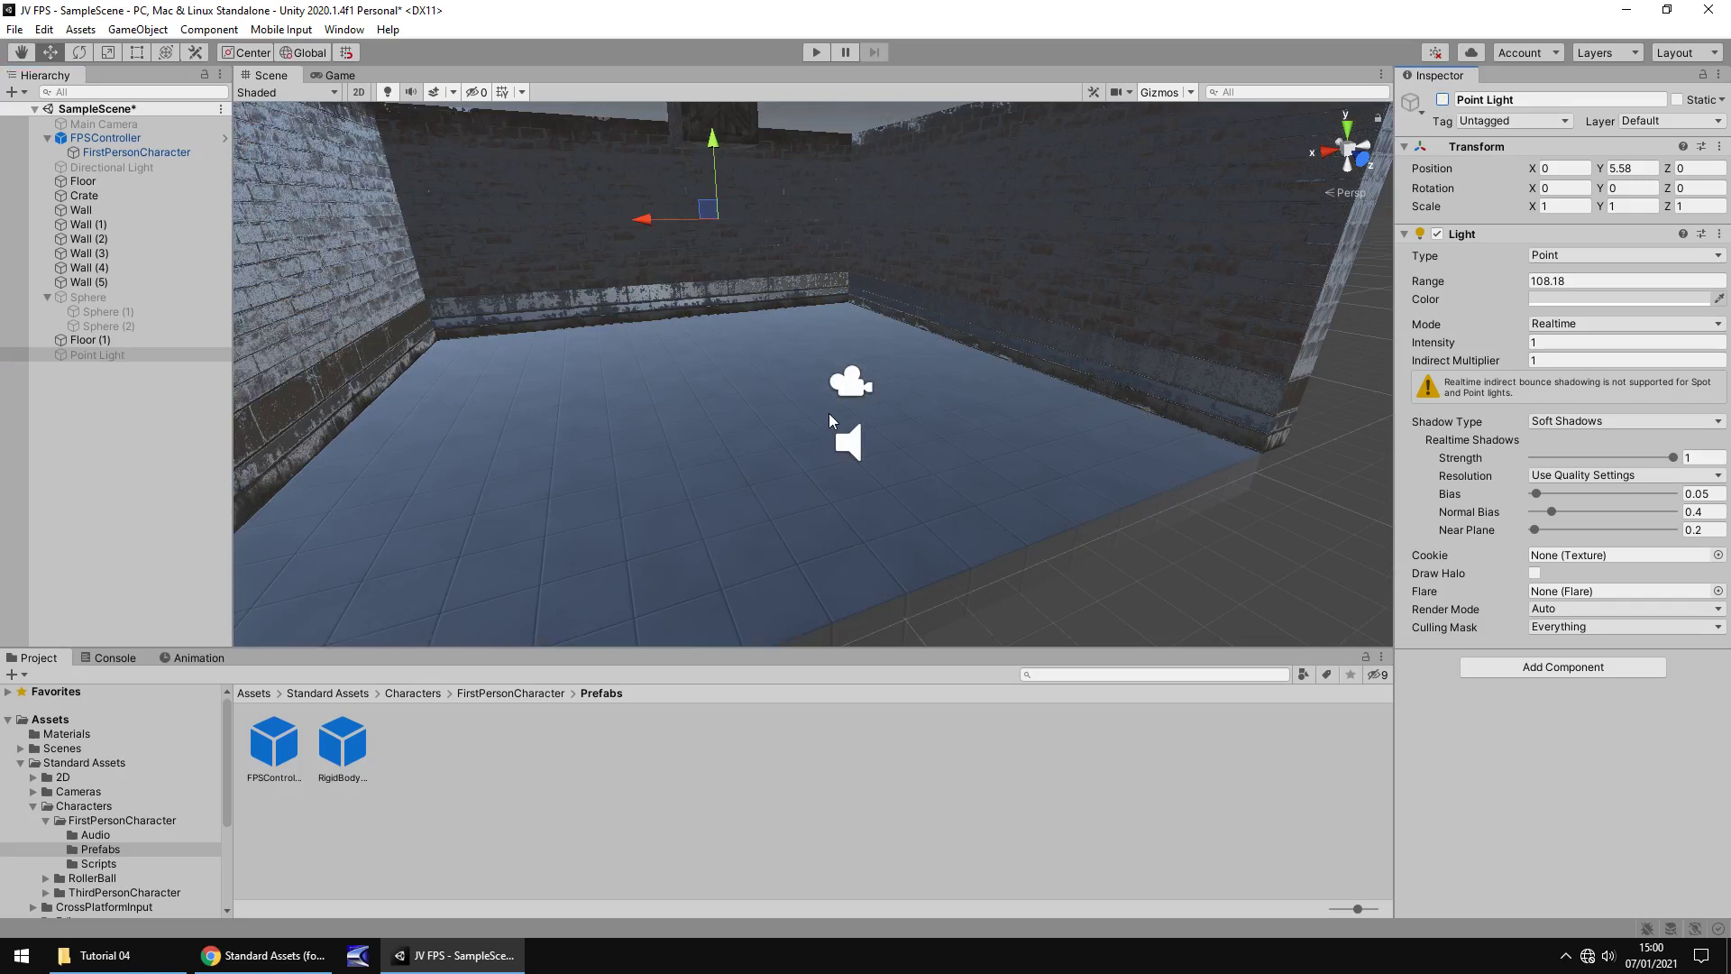
{"action": "key", "text": "alt+shift+a"}
{"action": "left_click", "coordinate": [830, 413]}
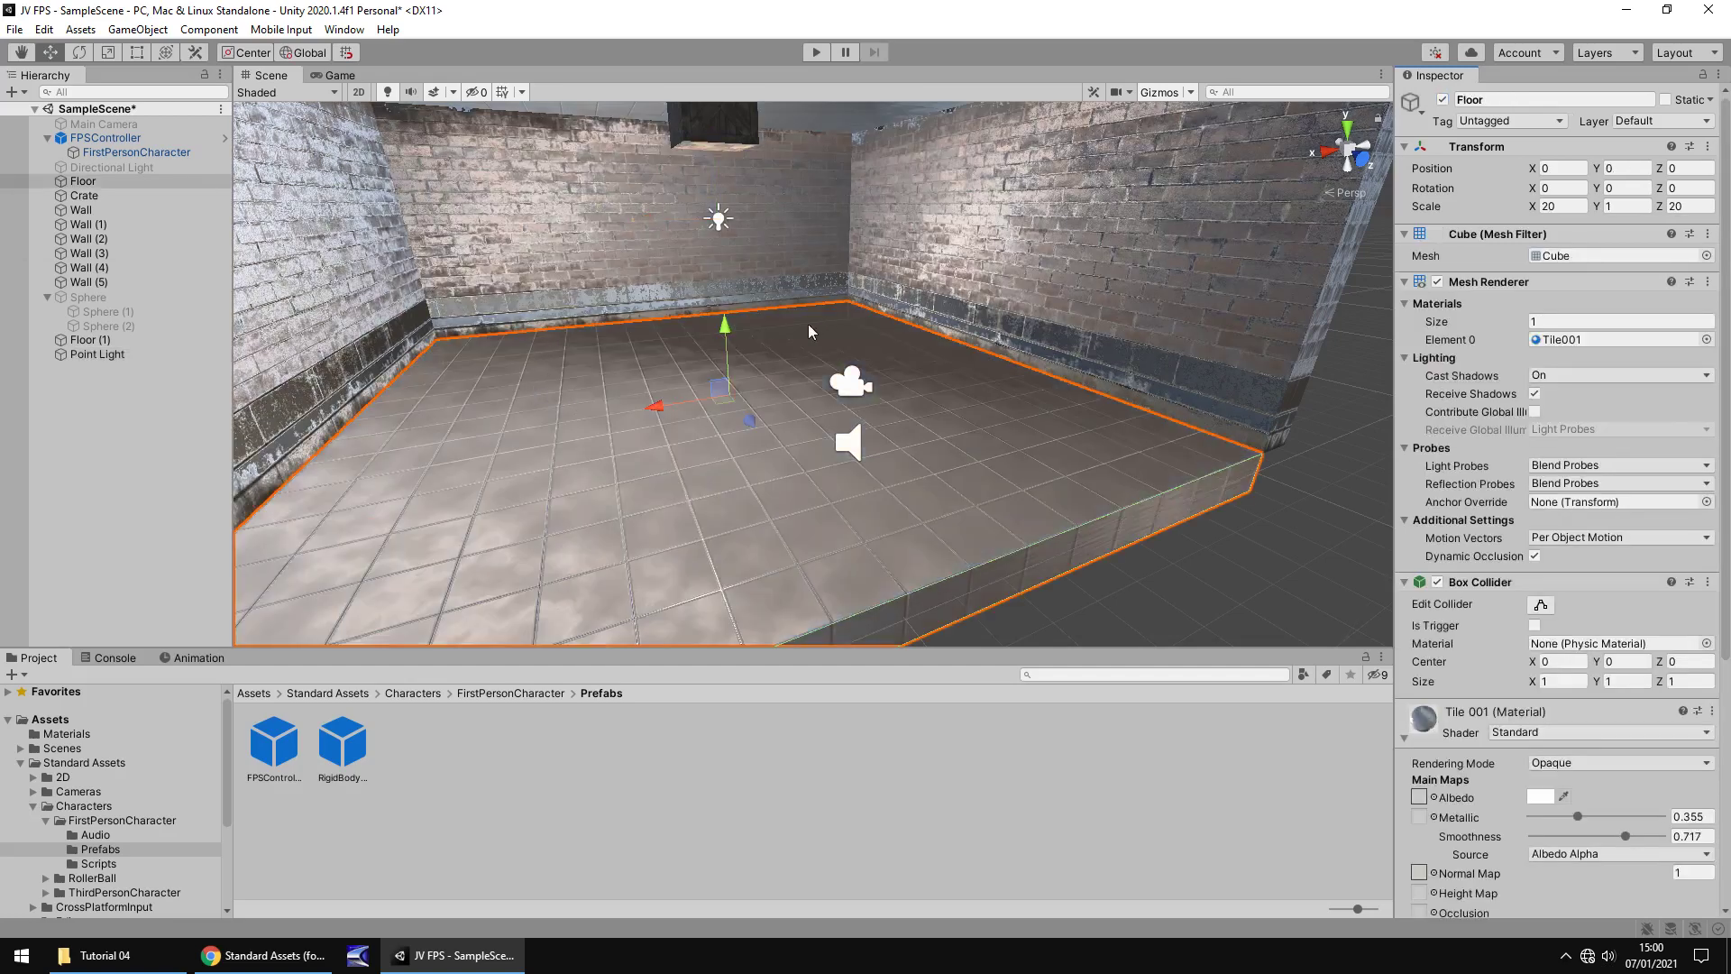
Set the Point Light's Render Mode to Important.
{"action": "mouse_move", "coordinate": [786, 317]}
{"action": "right_mouse_down"}
{"action": "mouse_move", "coordinate": [847, 311]}
{"action": "mouse_move", "coordinate": [812, 316]}
{"action": "right_mouse_up"}
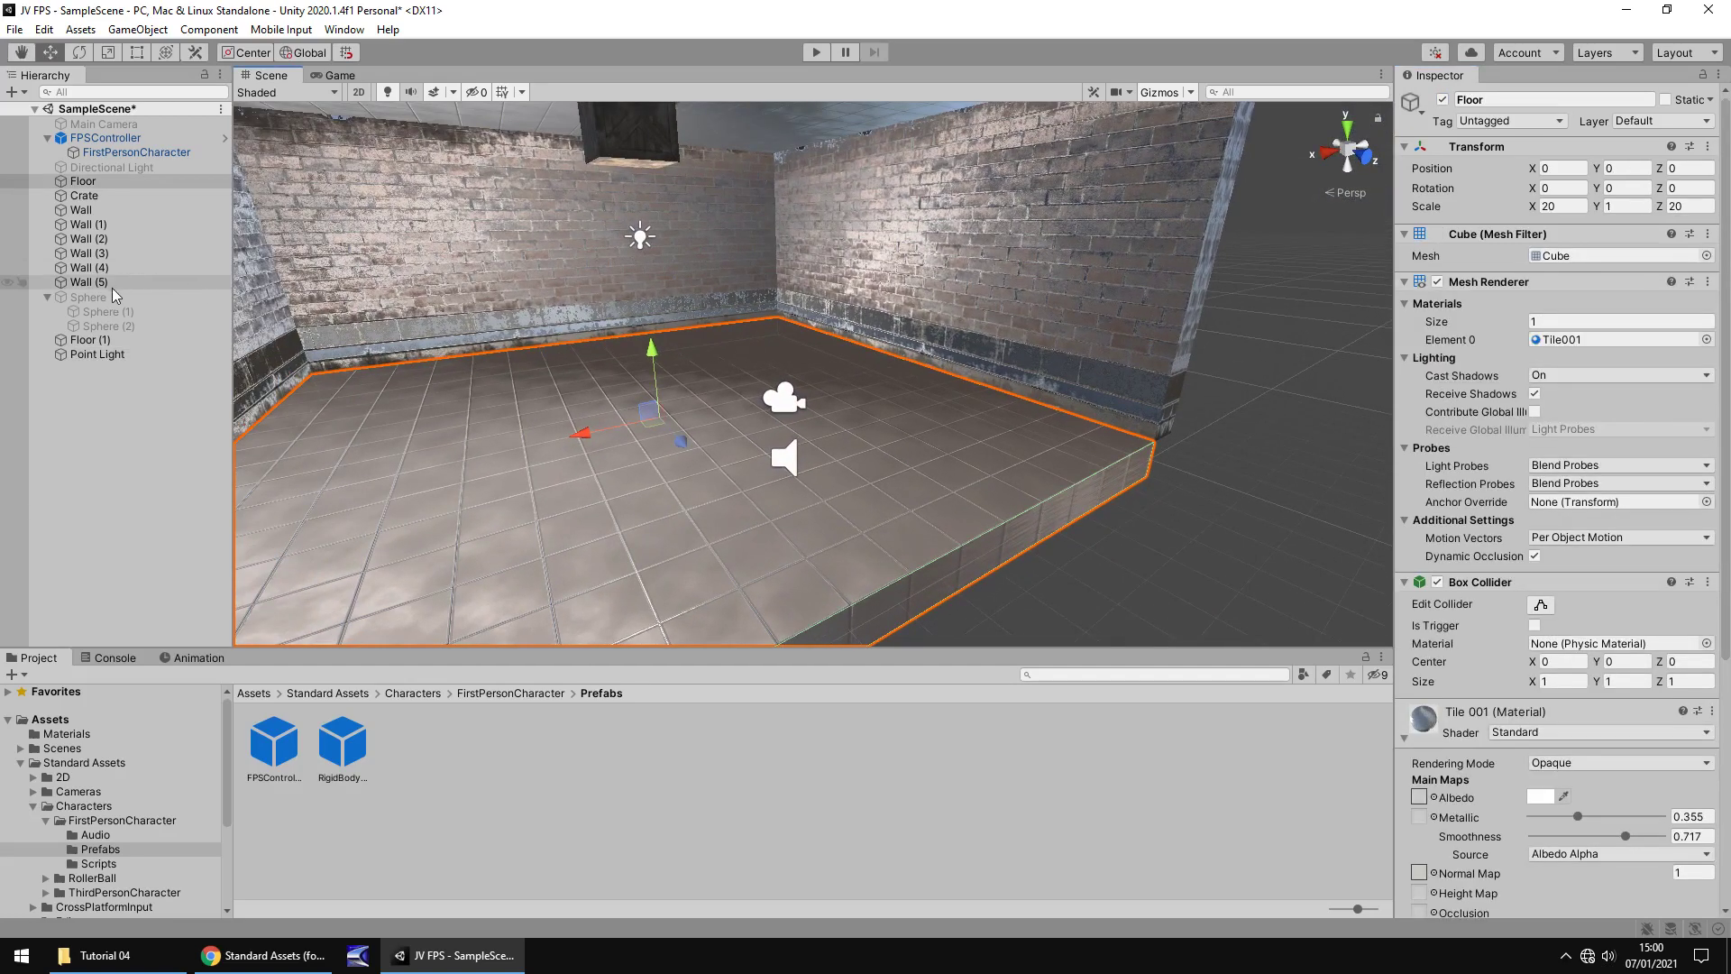
{"action": "left_click", "coordinate": [112, 354]}
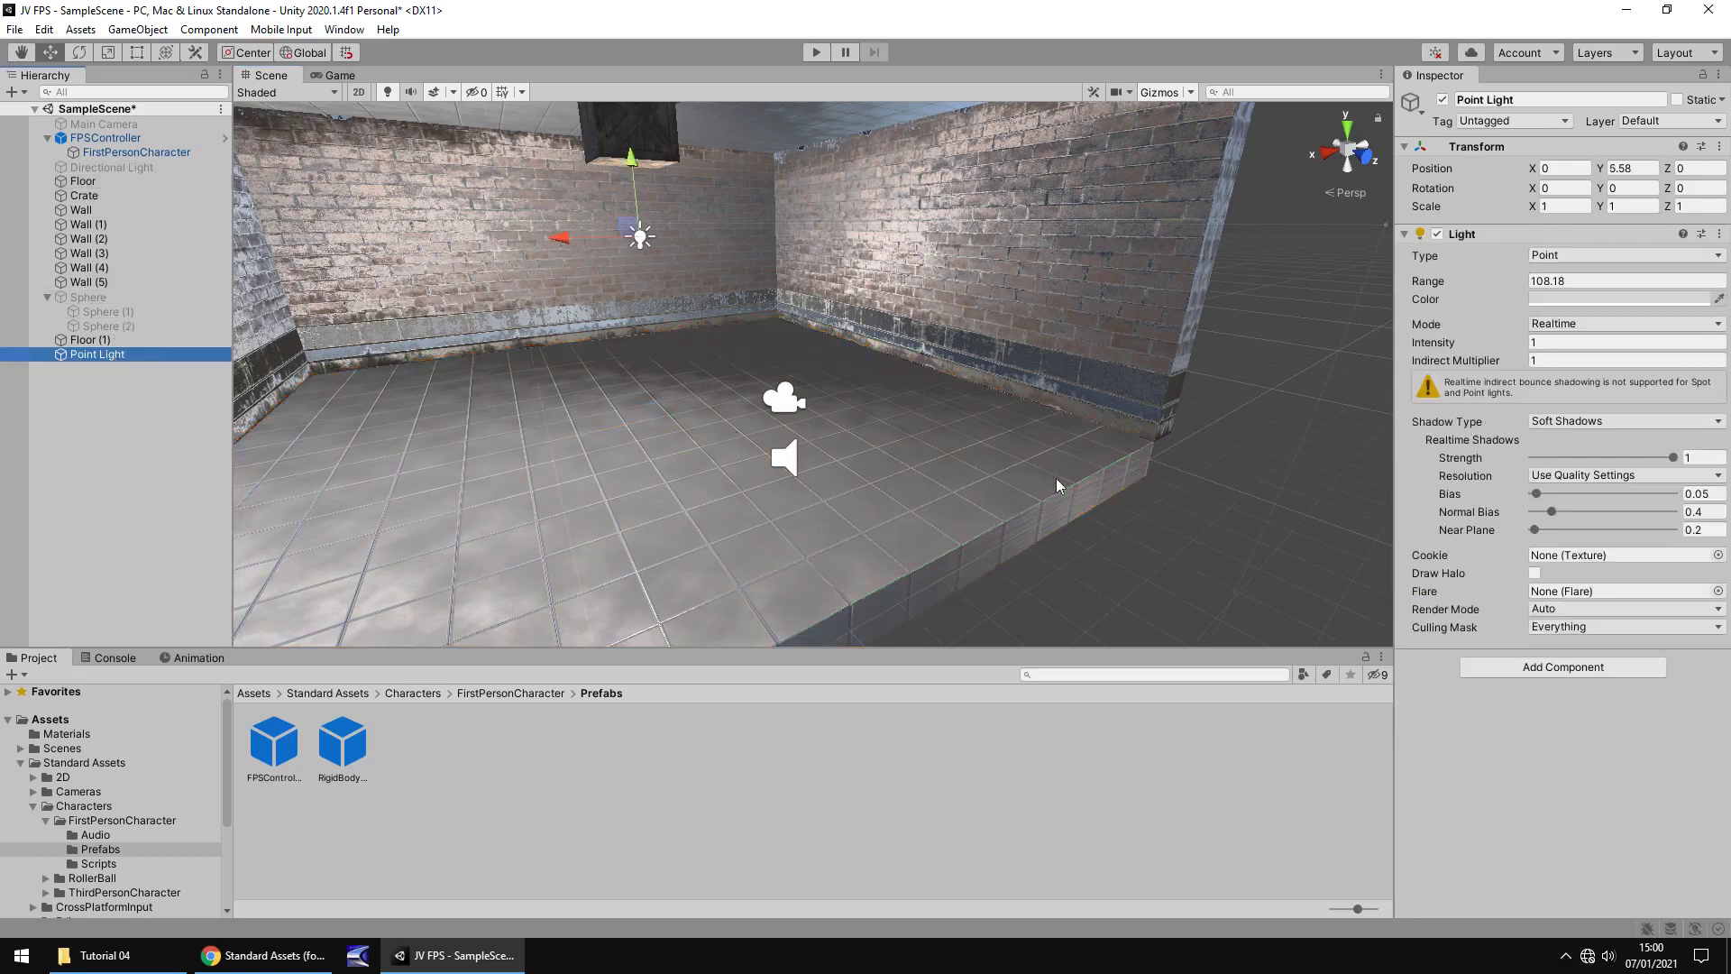
{"action": "left_click", "coordinate": [1601, 609]}
{"action": "left_click", "coordinate": [1592, 647]}
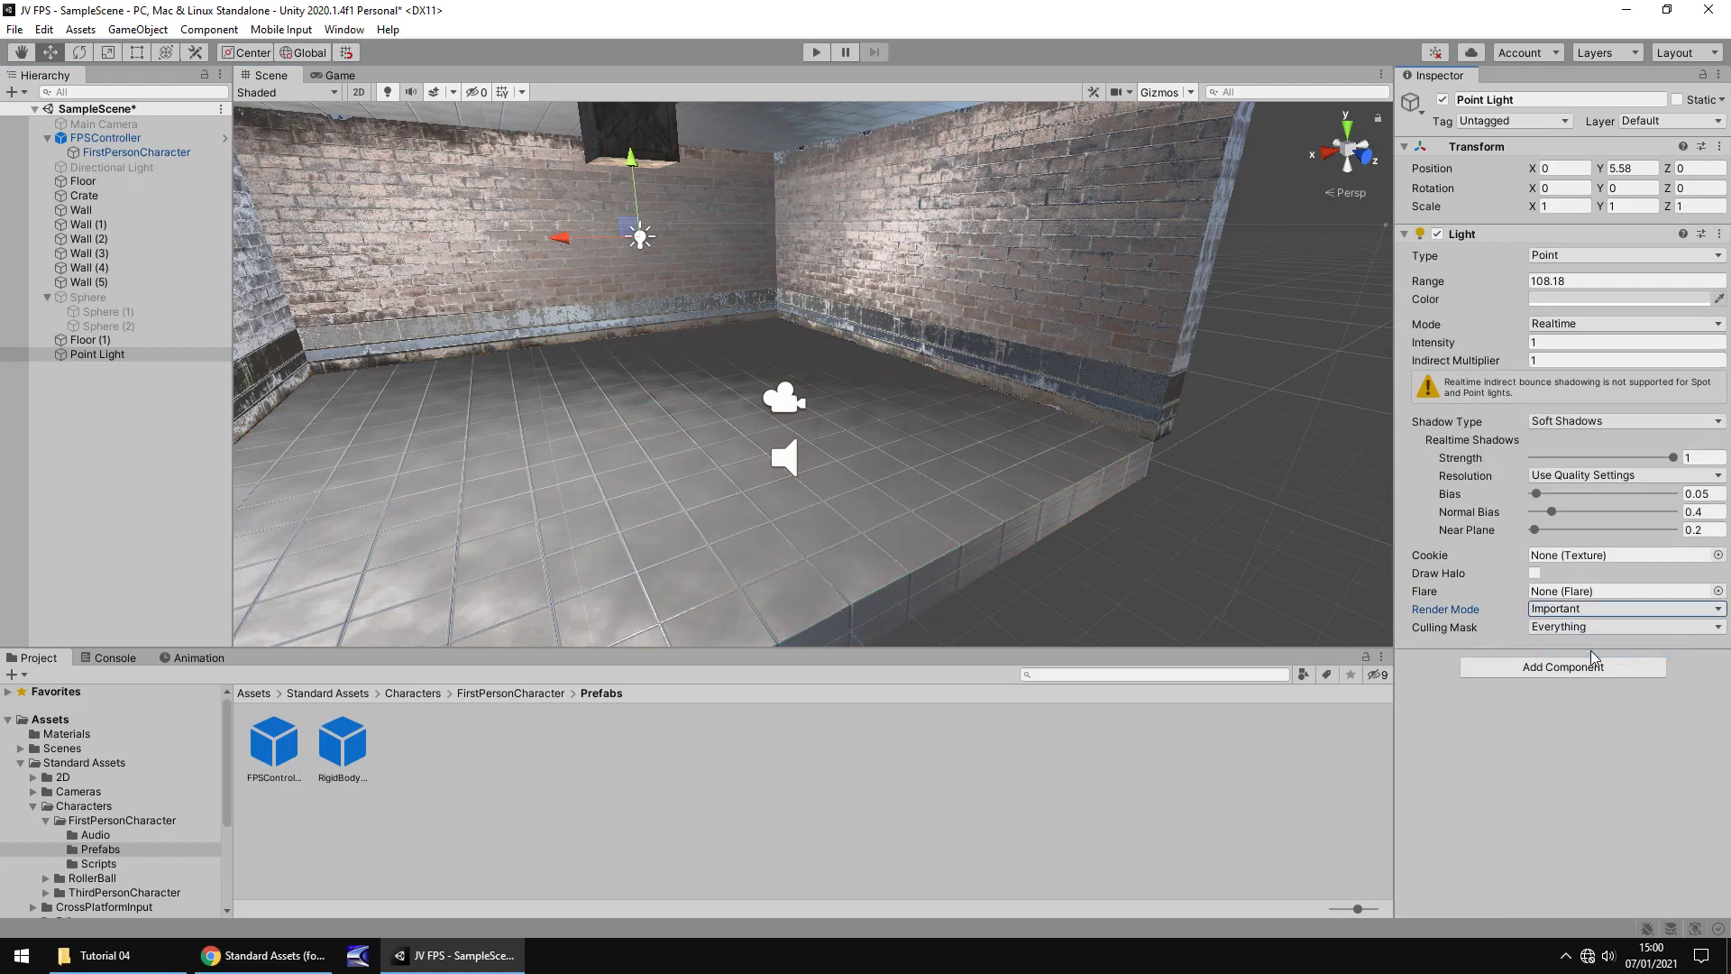
Reposition the Point Light with the move gizmo to X -2.64, Z -3.23.
{"action": "right_click_drag", "start_coordinate": [1113, 453], "coordinate": [562, 299]}
{"action": "left_click_drag", "start_coordinate": [562, 299], "coordinate": [752, 294]}
{"action": "key", "text": "ctrl+z"}
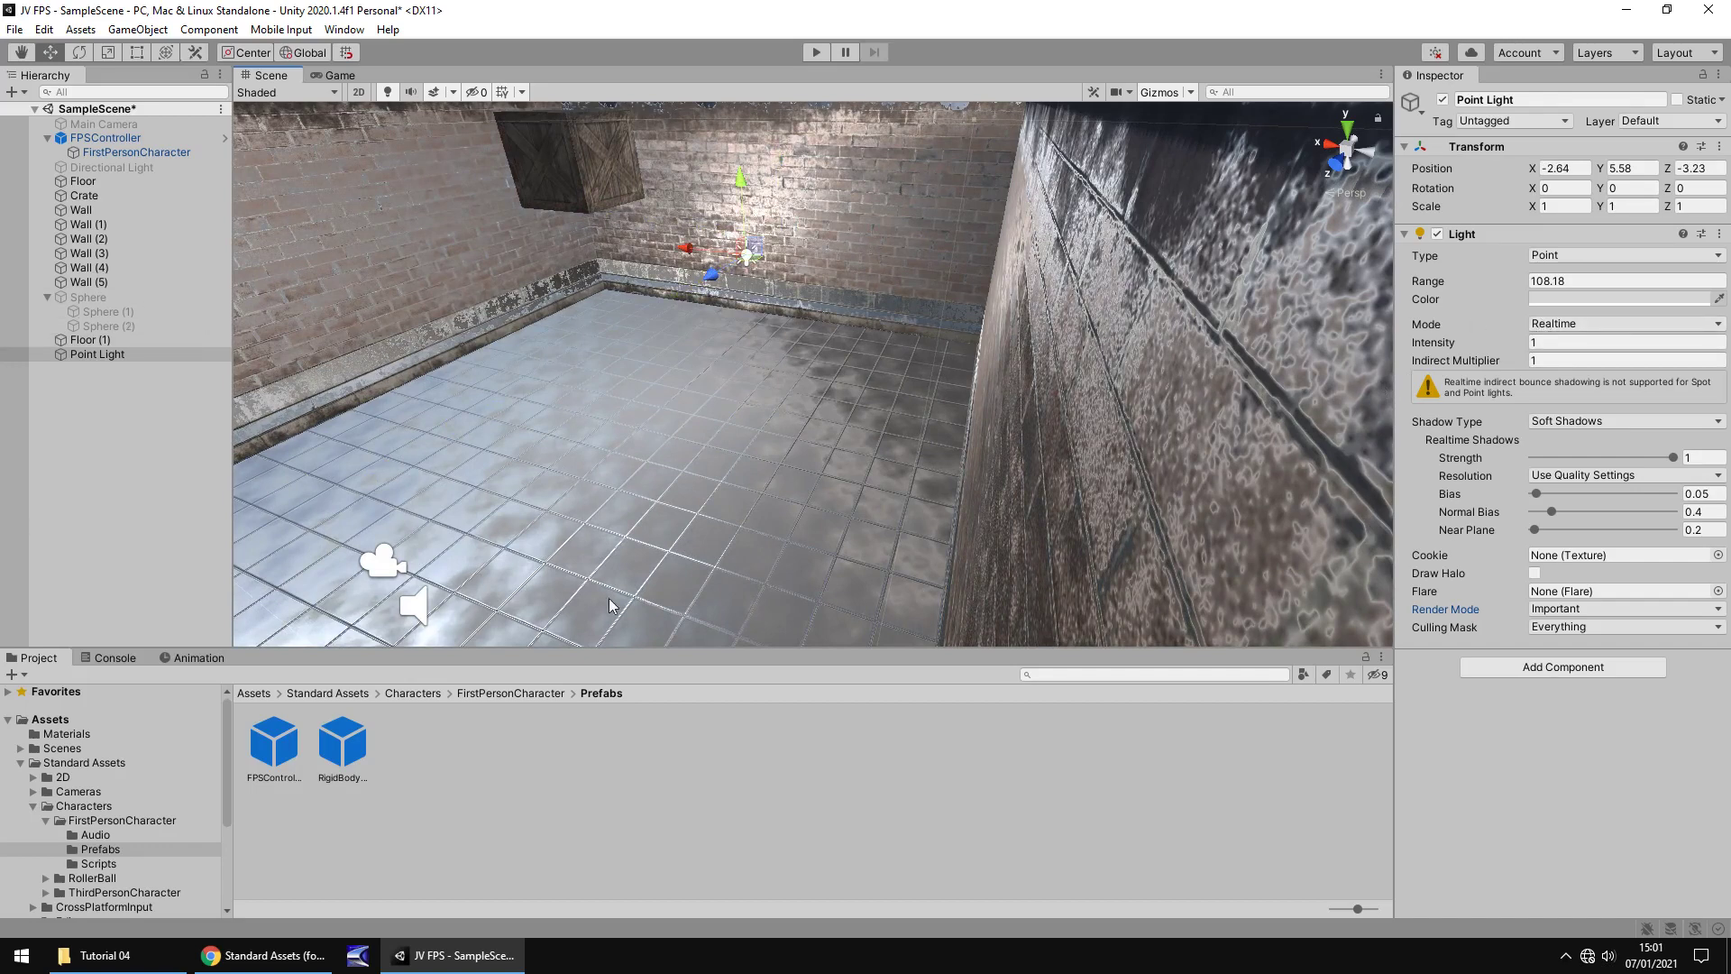
Set the Lighting environment's Skybox Material to Default-Skybox.
{"action": "left_click", "coordinate": [344, 29]}
{"action": "mouse_move", "coordinate": [417, 293]}
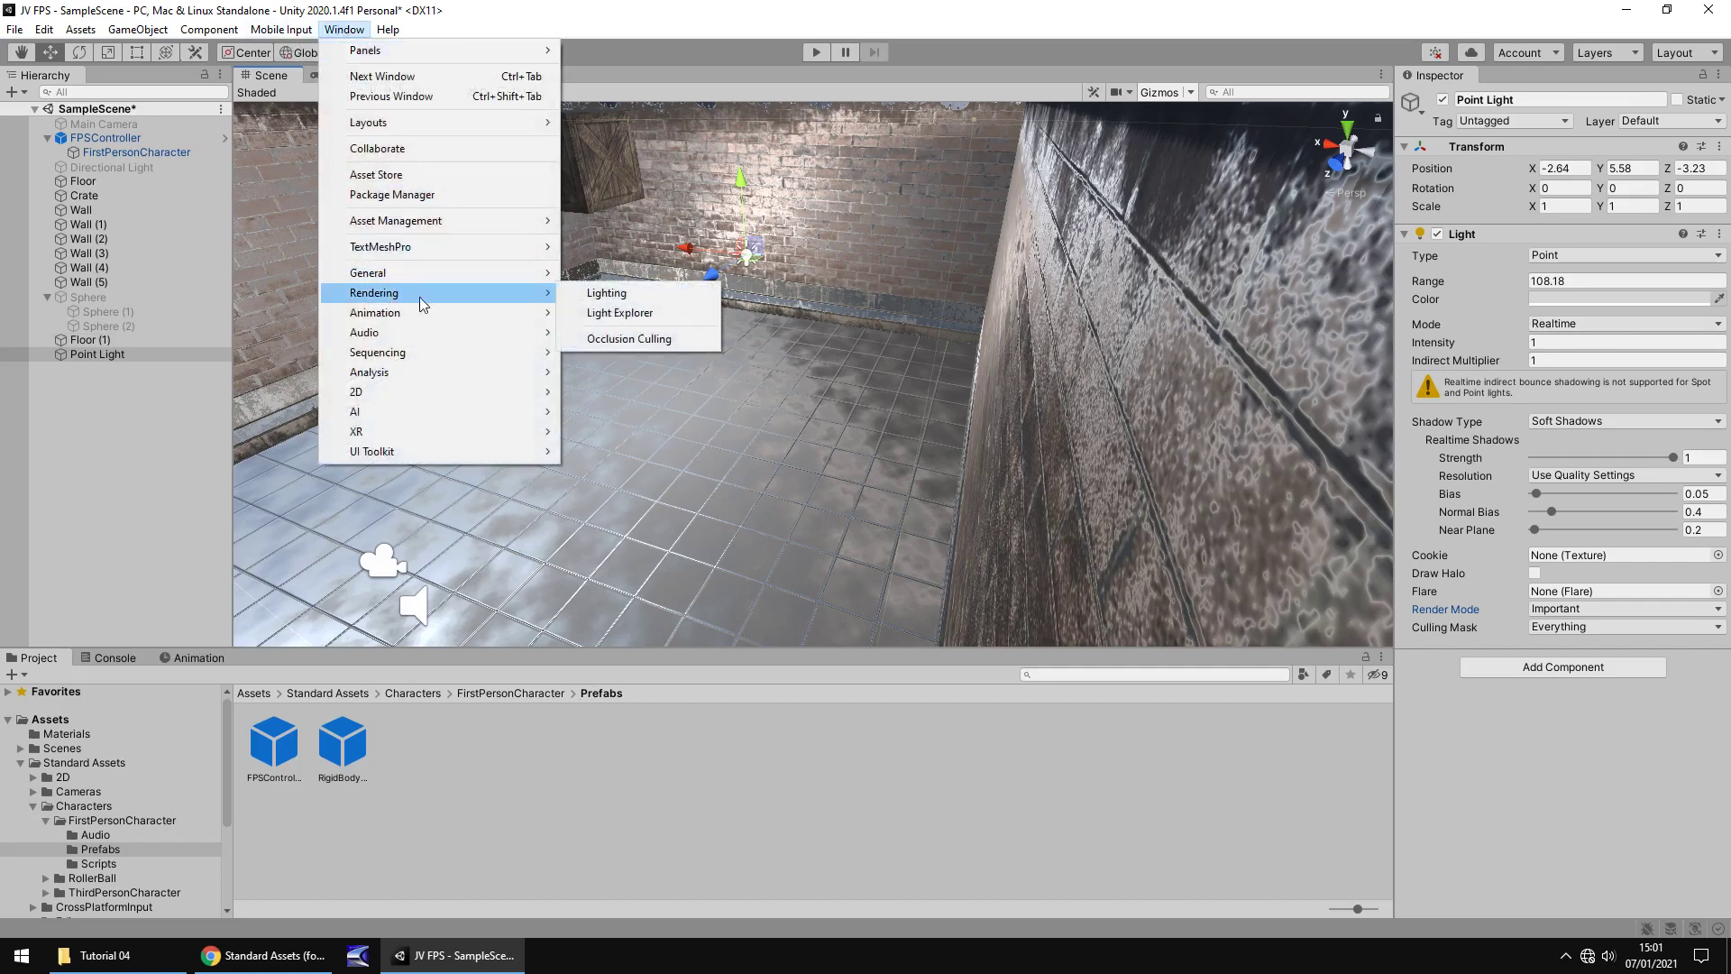
{"action": "left_click", "coordinate": [606, 298]}
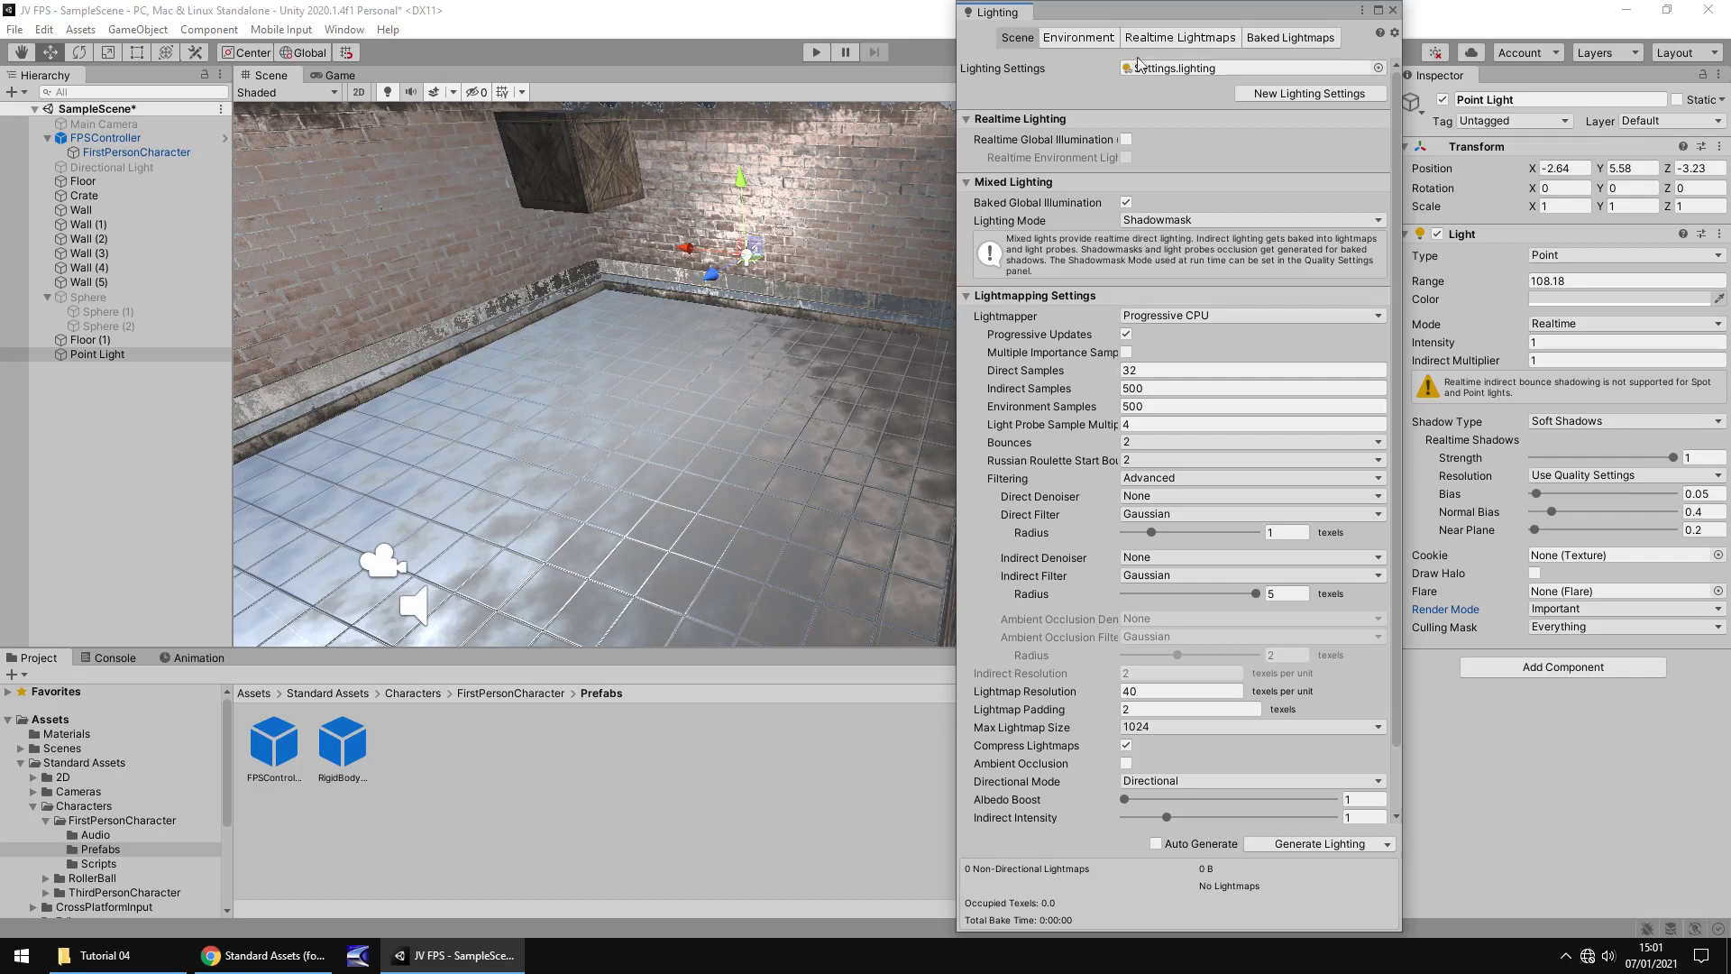
{"action": "left_click", "coordinate": [1154, 37]}
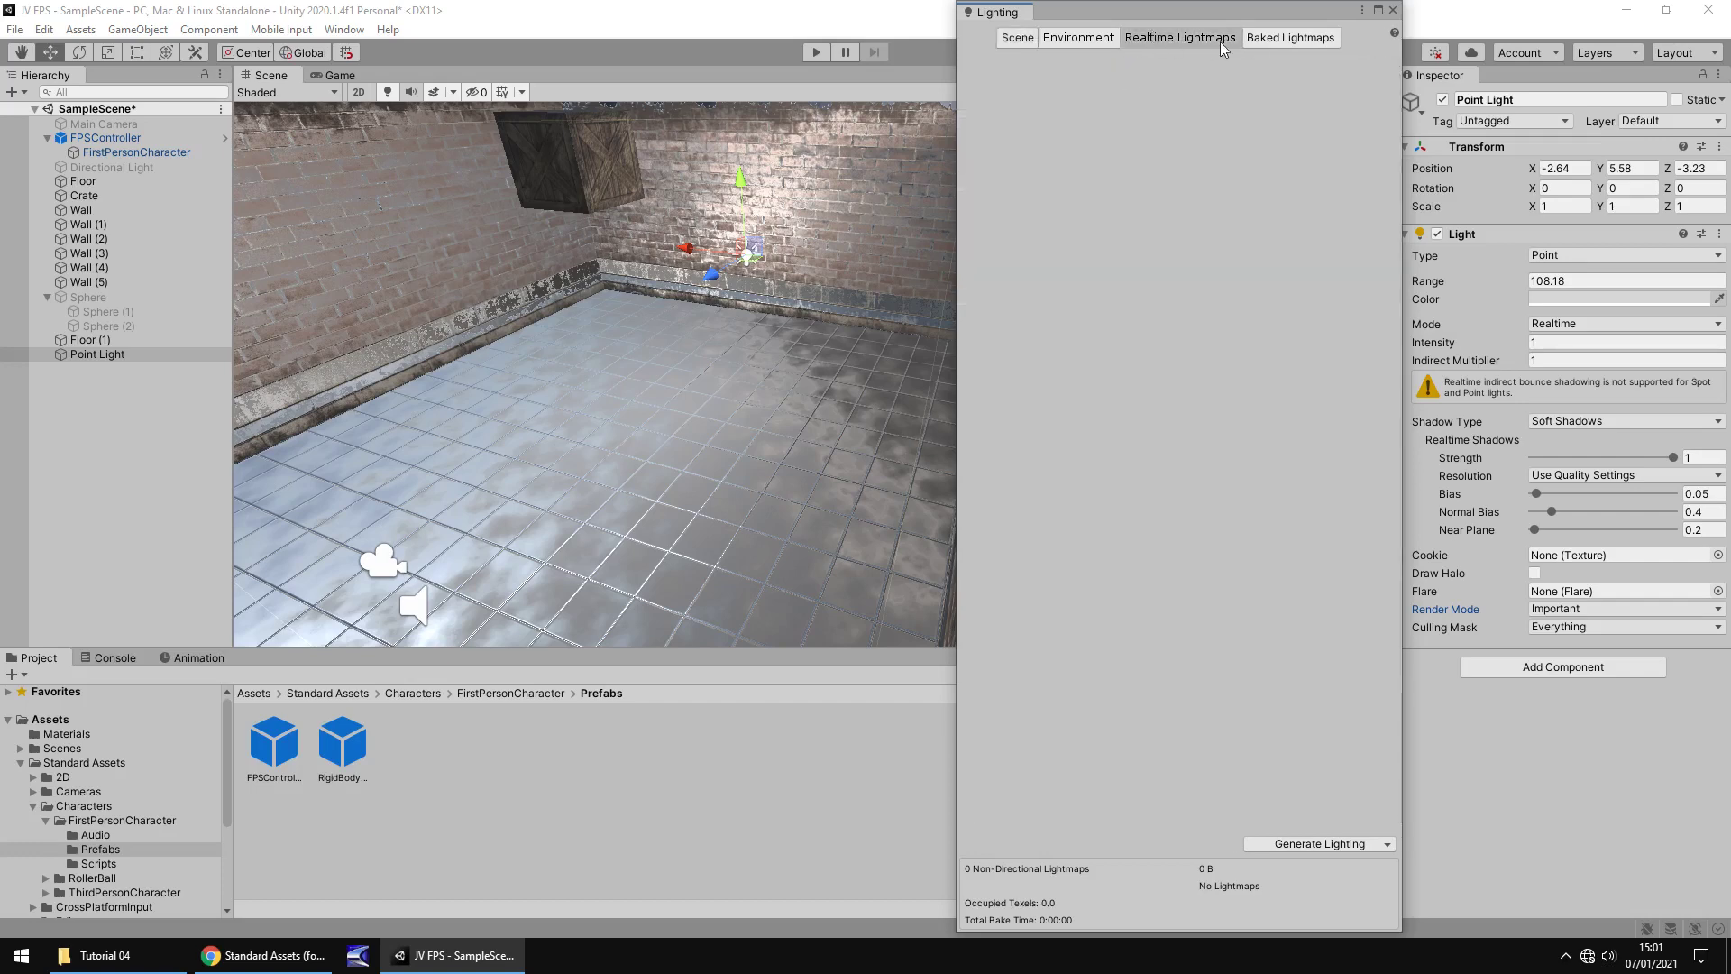
{"action": "left_click", "coordinate": [1284, 41]}
{"action": "left_click", "coordinate": [1098, 41]}
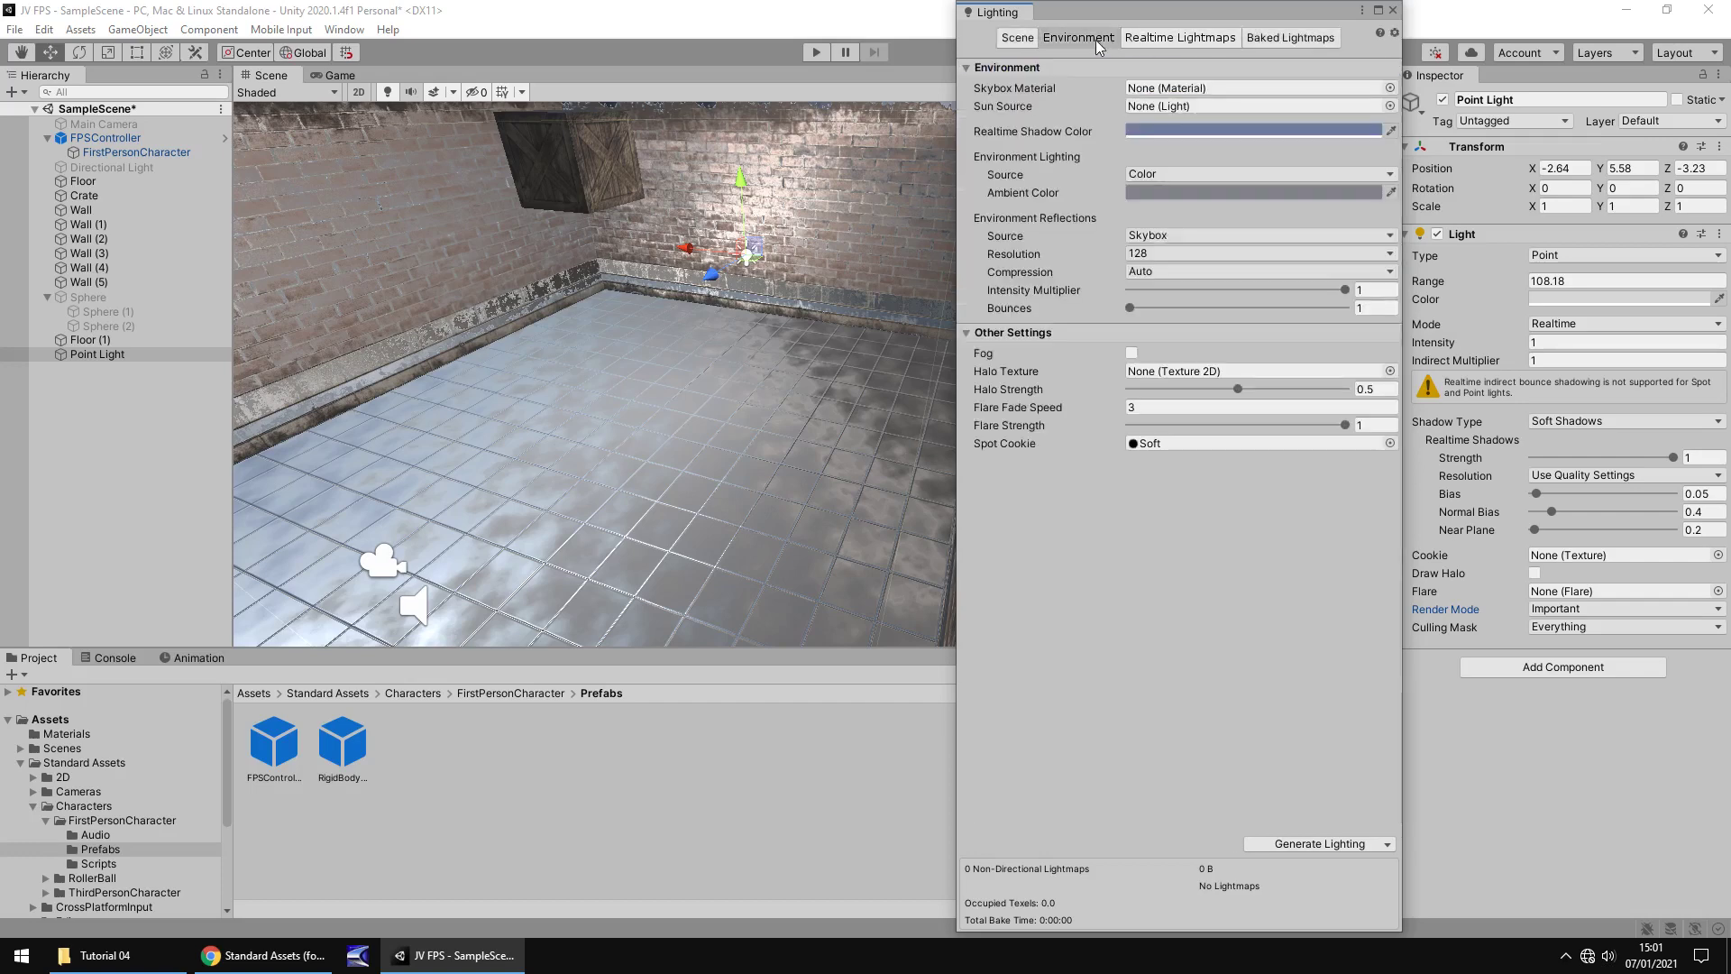
{"action": "left_click", "coordinate": [1390, 89]}
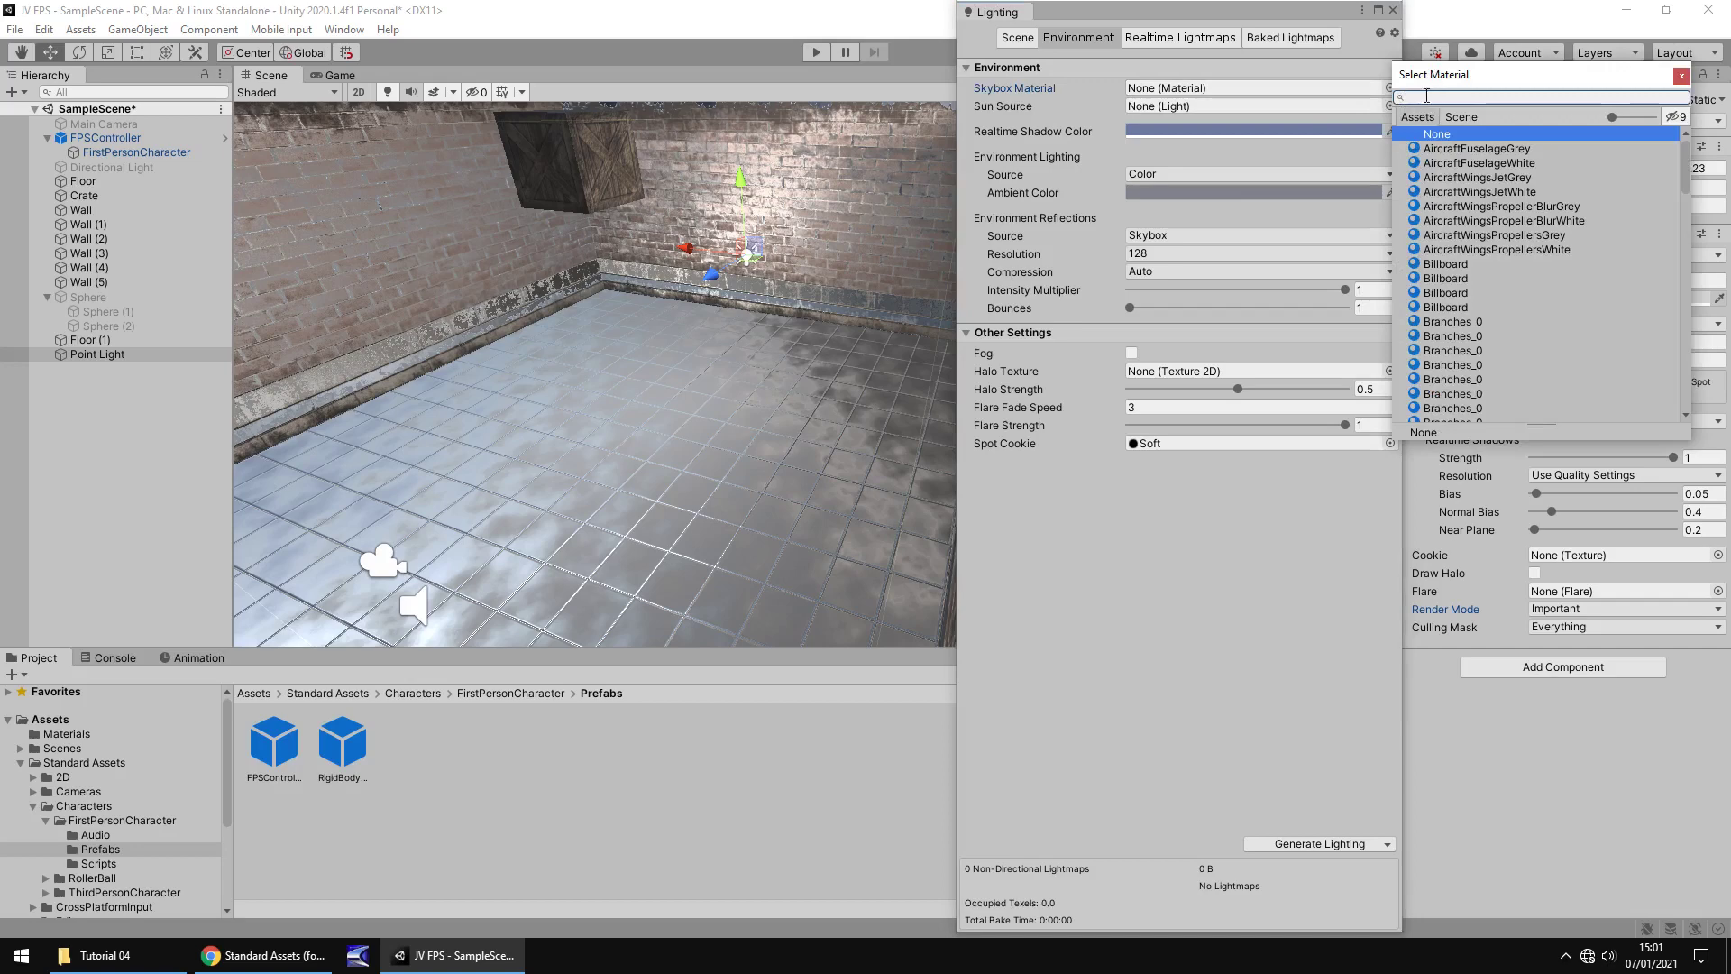
{"action": "type", "text": "sky"}
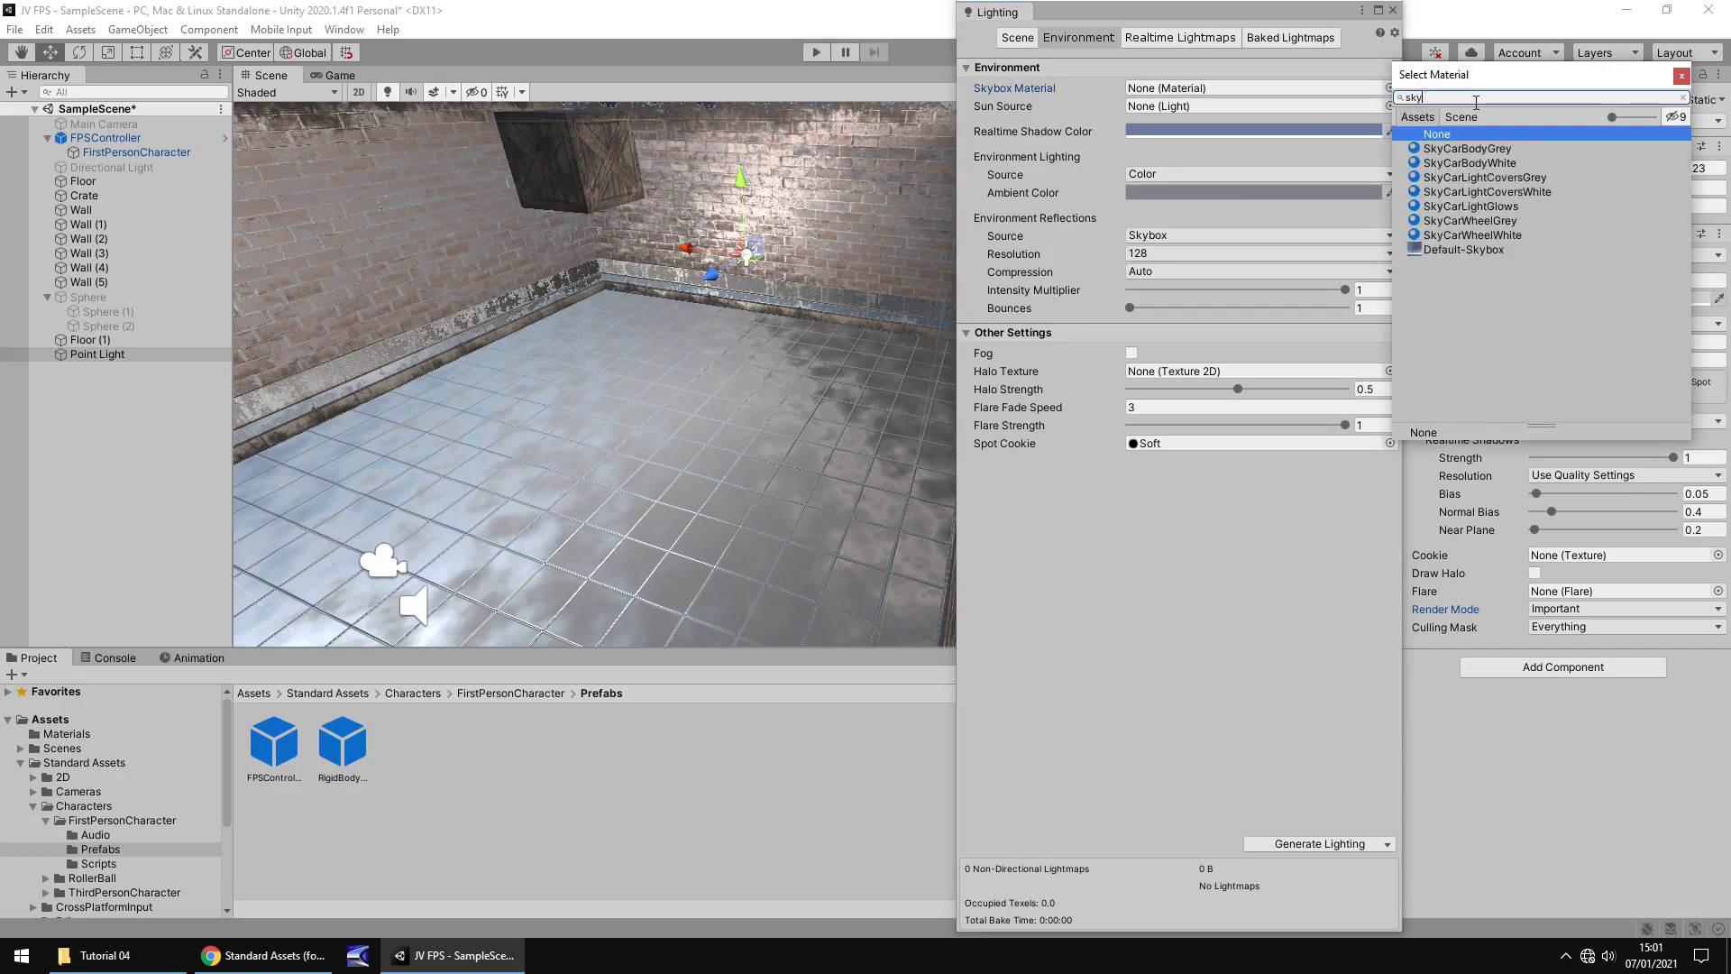
{"action": "double_click", "coordinate": [1485, 249]}
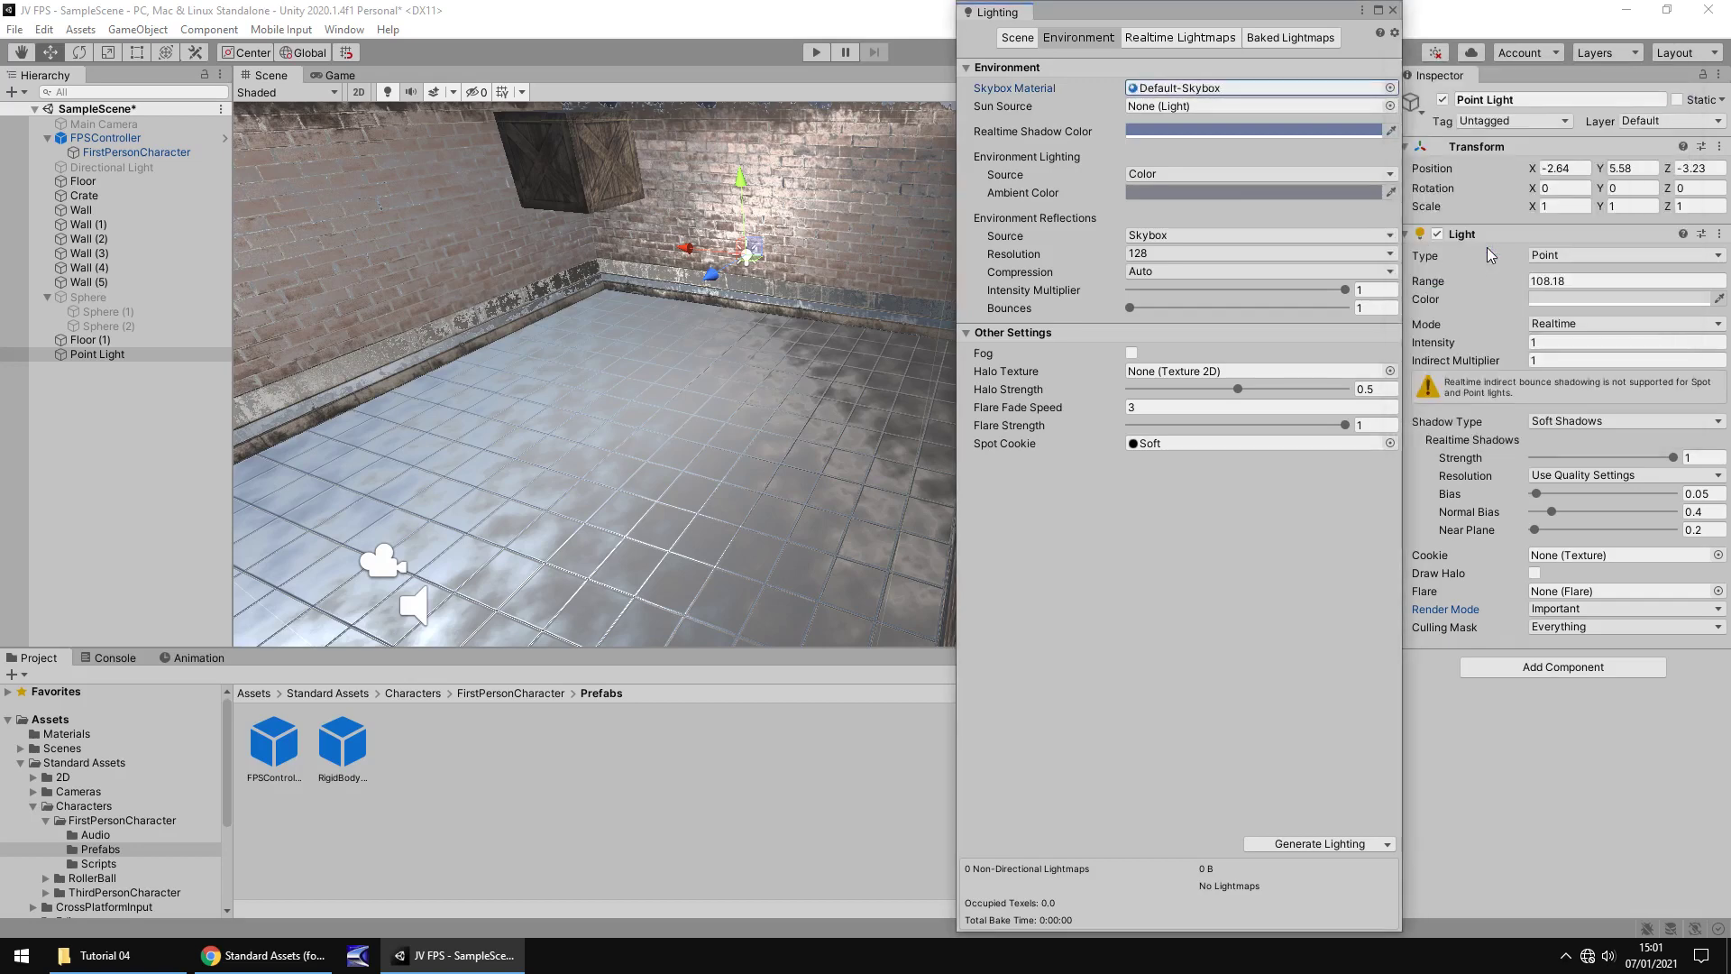
Try a black realtime shadow colour, then undo the change.
{"action": "left_click", "coordinate": [1361, 135]}
{"action": "left_click_drag", "start_coordinate": [1436, 286], "coordinate": [1402, 333]}
{"action": "left_click", "coordinate": [1554, 123]}
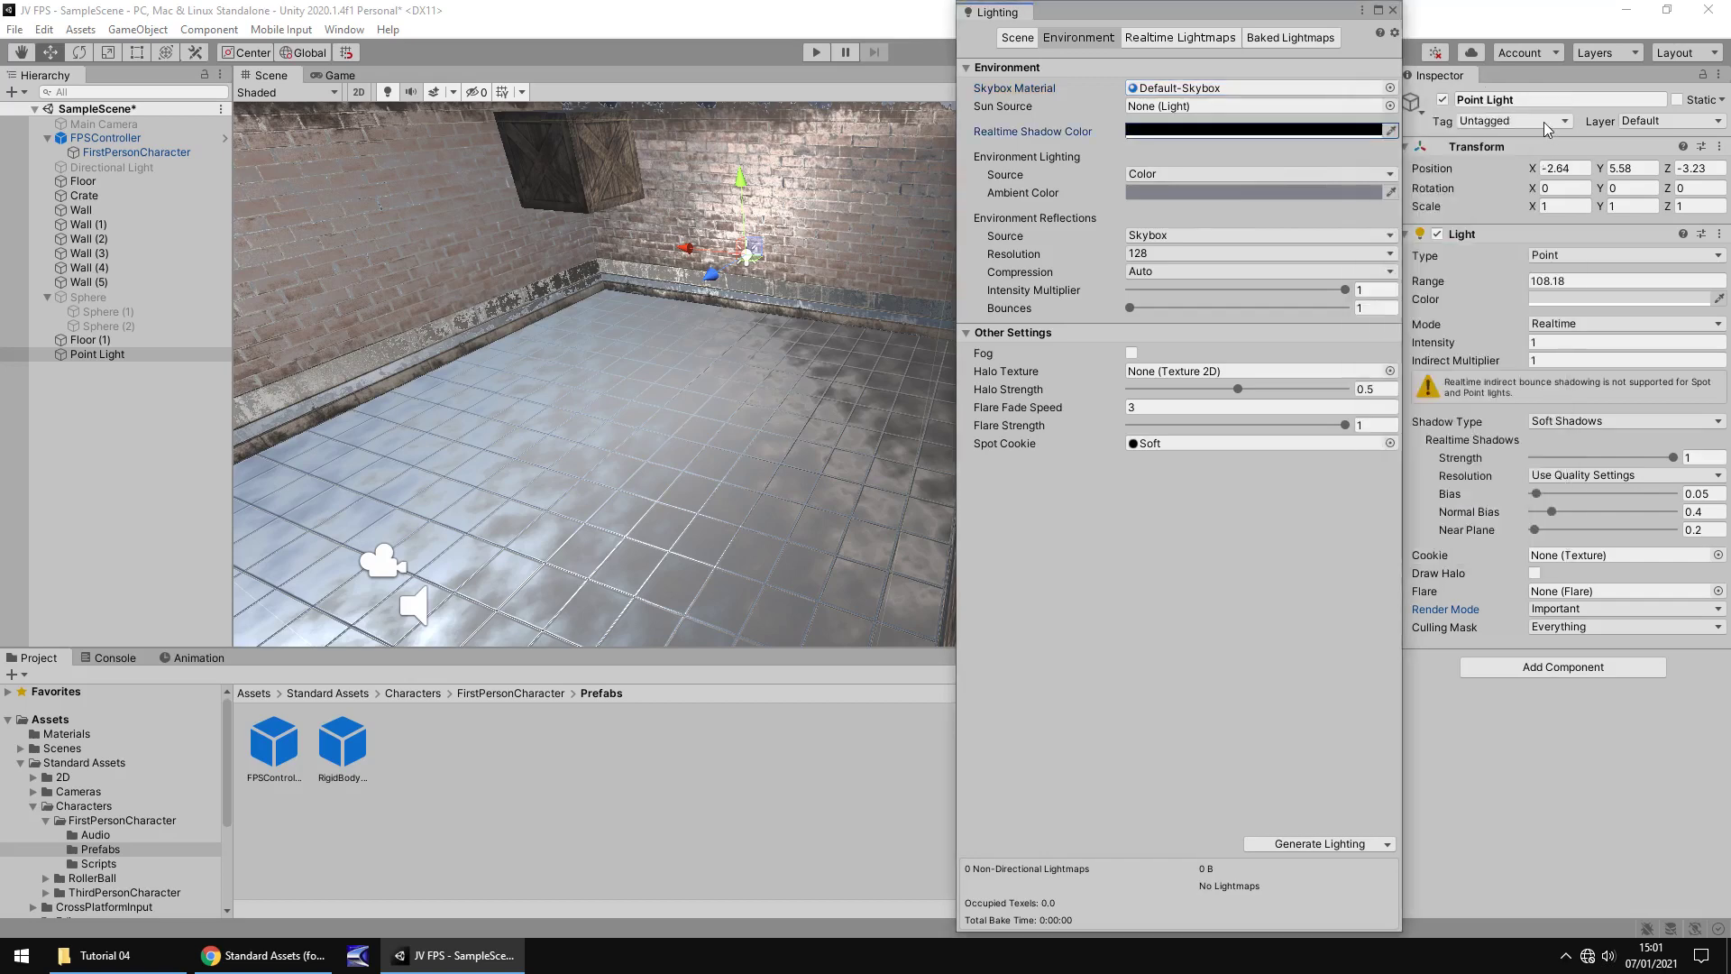
{"action": "key", "text": "ctrl+z"}
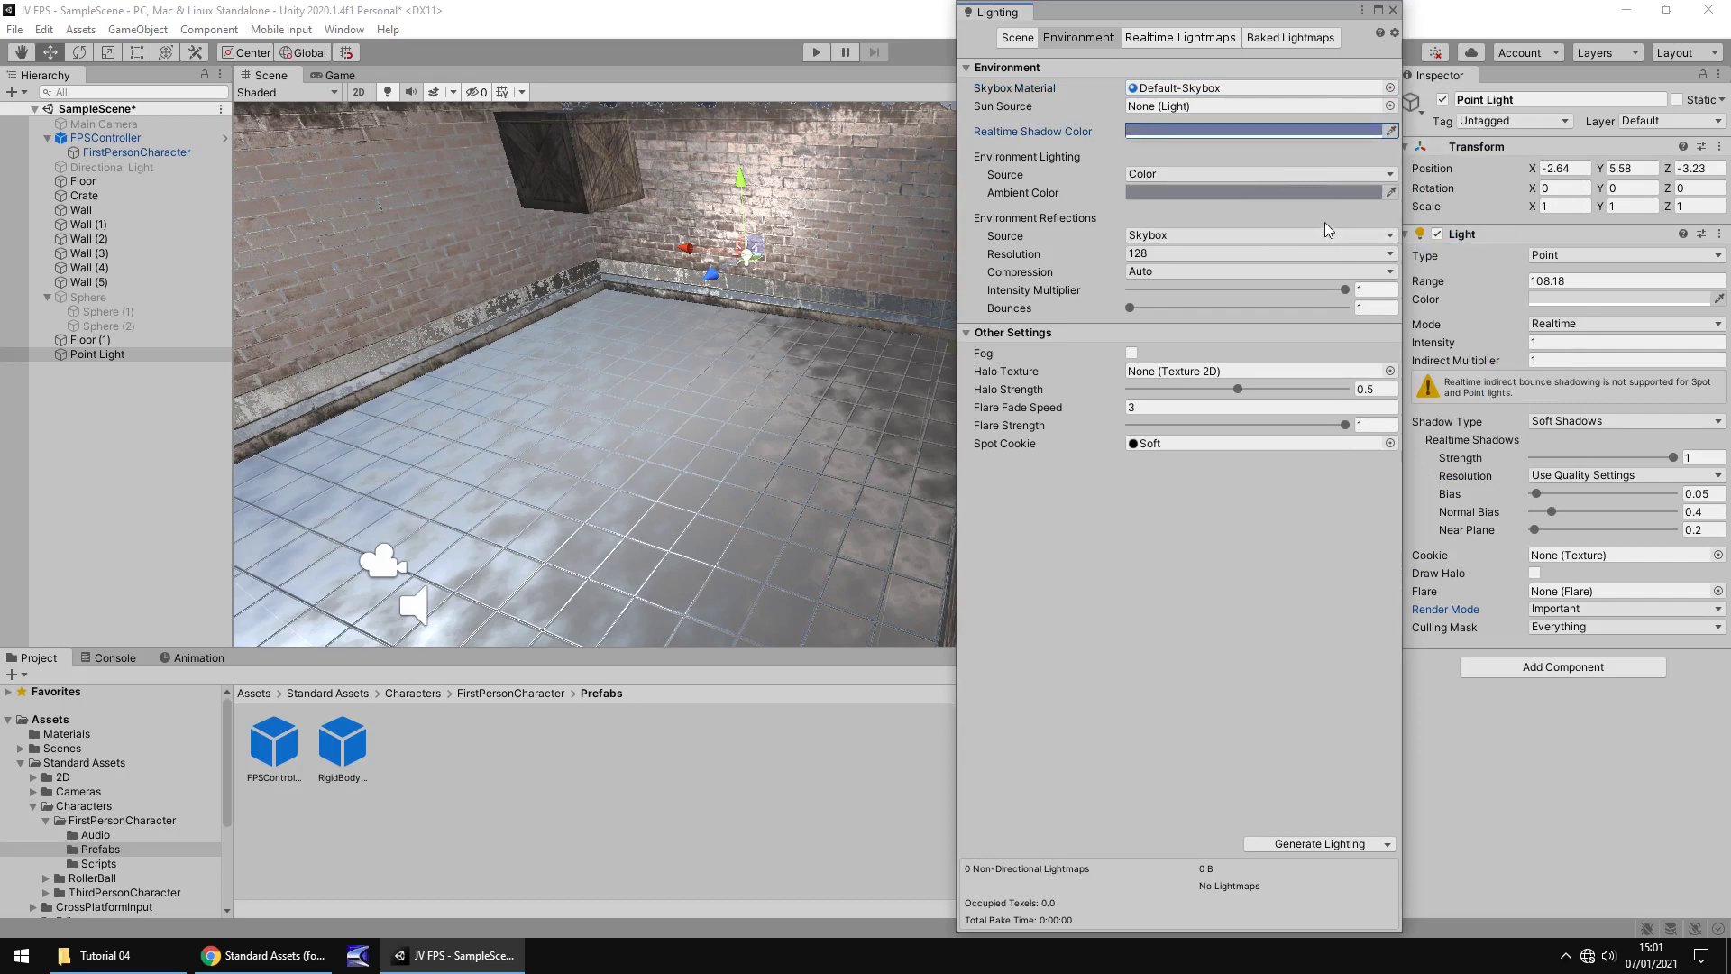
Set Environment Lighting Source to Skybox with intensity multiplier 8 and close the window.
{"action": "left_click", "coordinate": [1317, 179]}
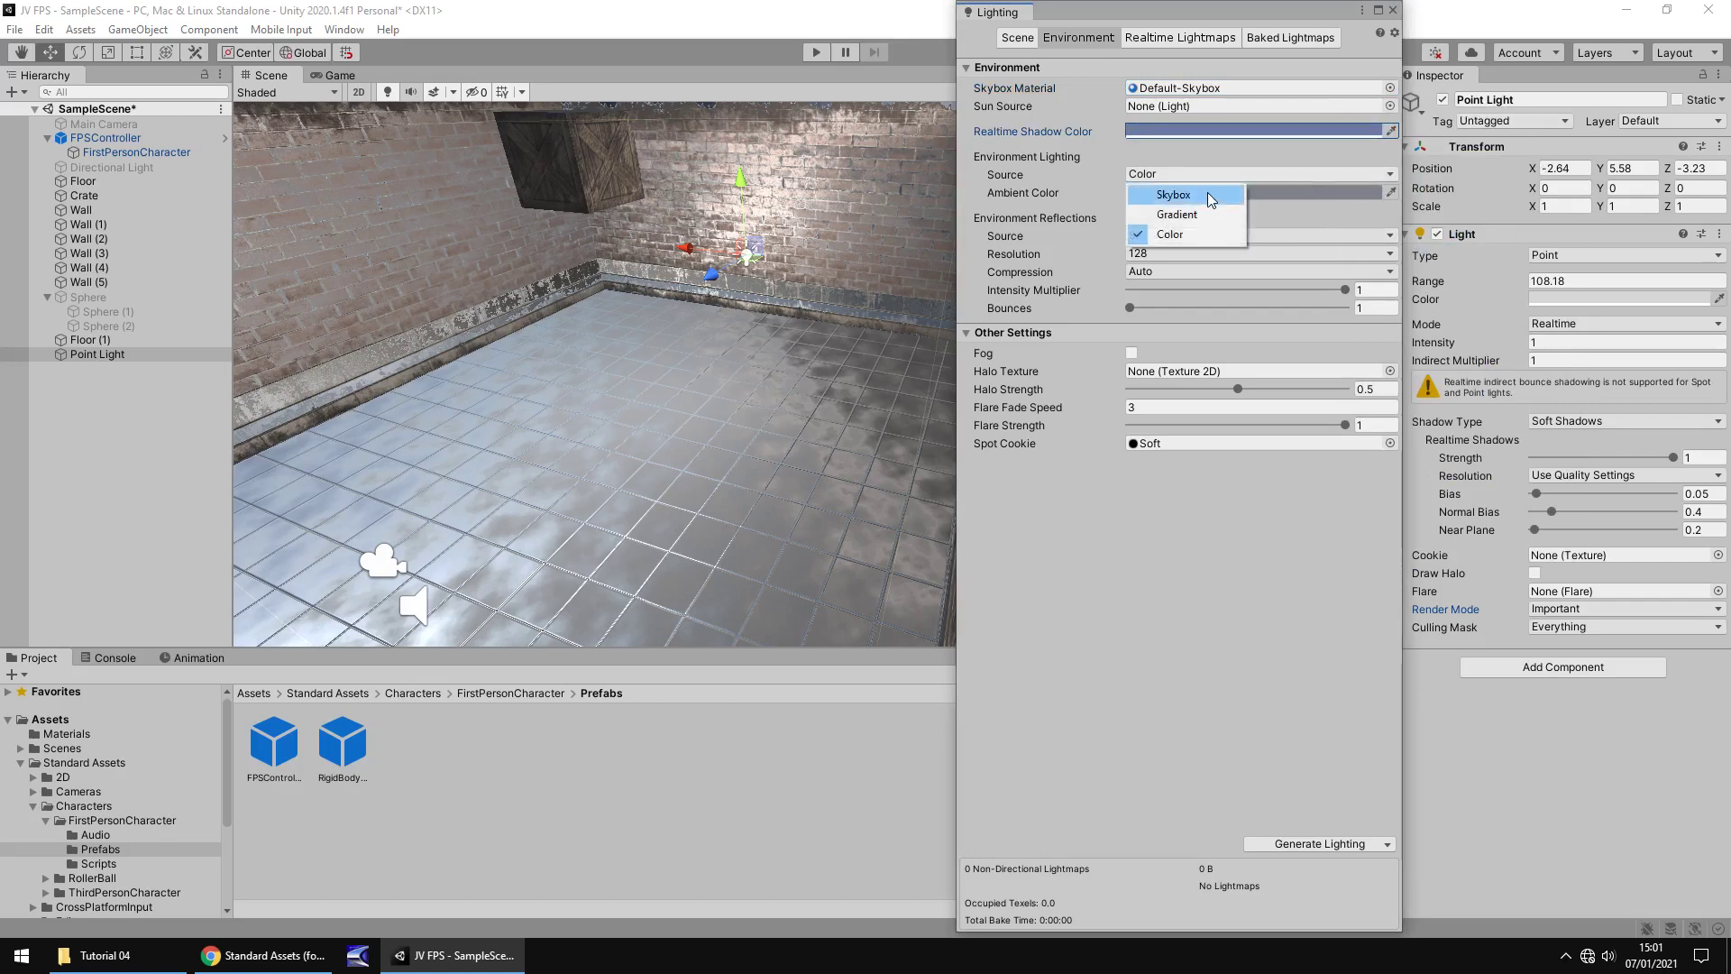
{"action": "left_click", "coordinate": [1206, 190]}
{"action": "left_click_drag", "start_coordinate": [1129, 191], "coordinate": [1267, 211]}
{"action": "left_click", "coordinate": [817, 244]}
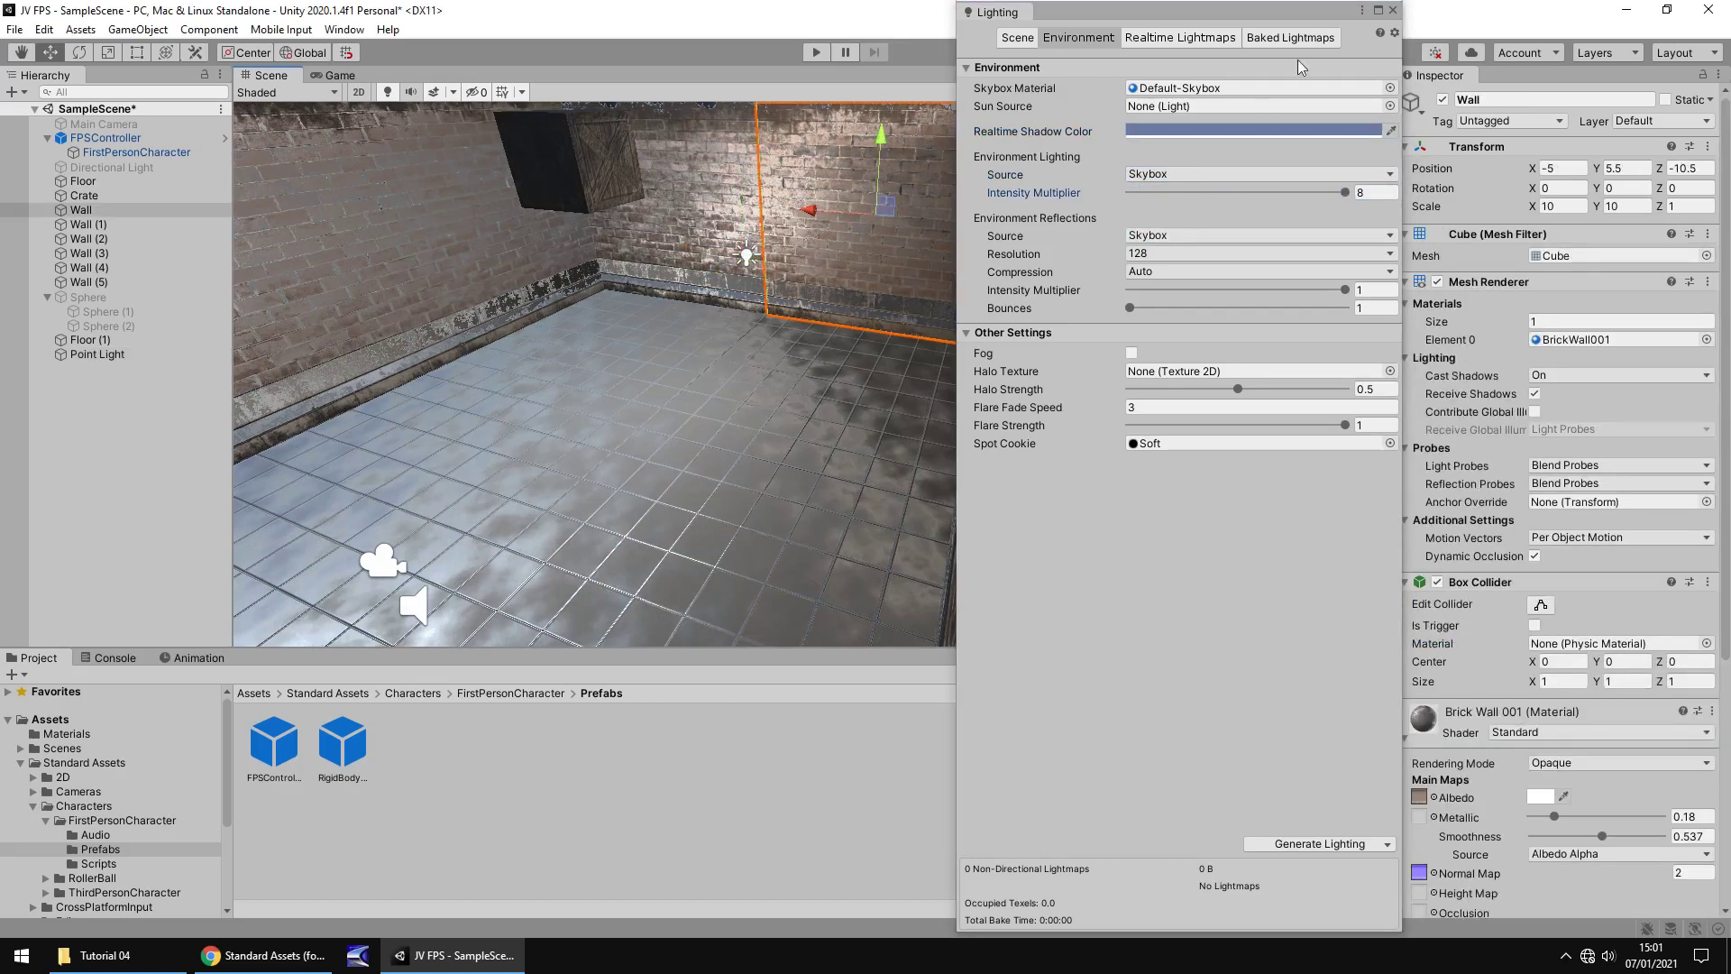
{"action": "left_click", "coordinate": [1393, 10]}
{"action": "scroll", "coordinate": [621, 342], "scroll_direction": "down", "scroll_amount": 8}
{"action": "middle_click_drag", "start_coordinate": [830, 375], "coordinate": [898, 425]}
{"action": "mouse_move", "coordinate": [898, 425]}
{"action": "left_mouse_down", "text": "alt"}
{"action": "mouse_move", "coordinate": [928, 375]}
{"action": "mouse_move", "coordinate": [776, 498]}
{"action": "mouse_move", "coordinate": [892, 389]}
{"action": "mouse_move", "coordinate": [879, 444]}
{"action": "left_mouse_up", "text": "alt"}
{"action": "scroll", "coordinate": [879, 442], "scroll_direction": "up", "scroll_amount": 3}
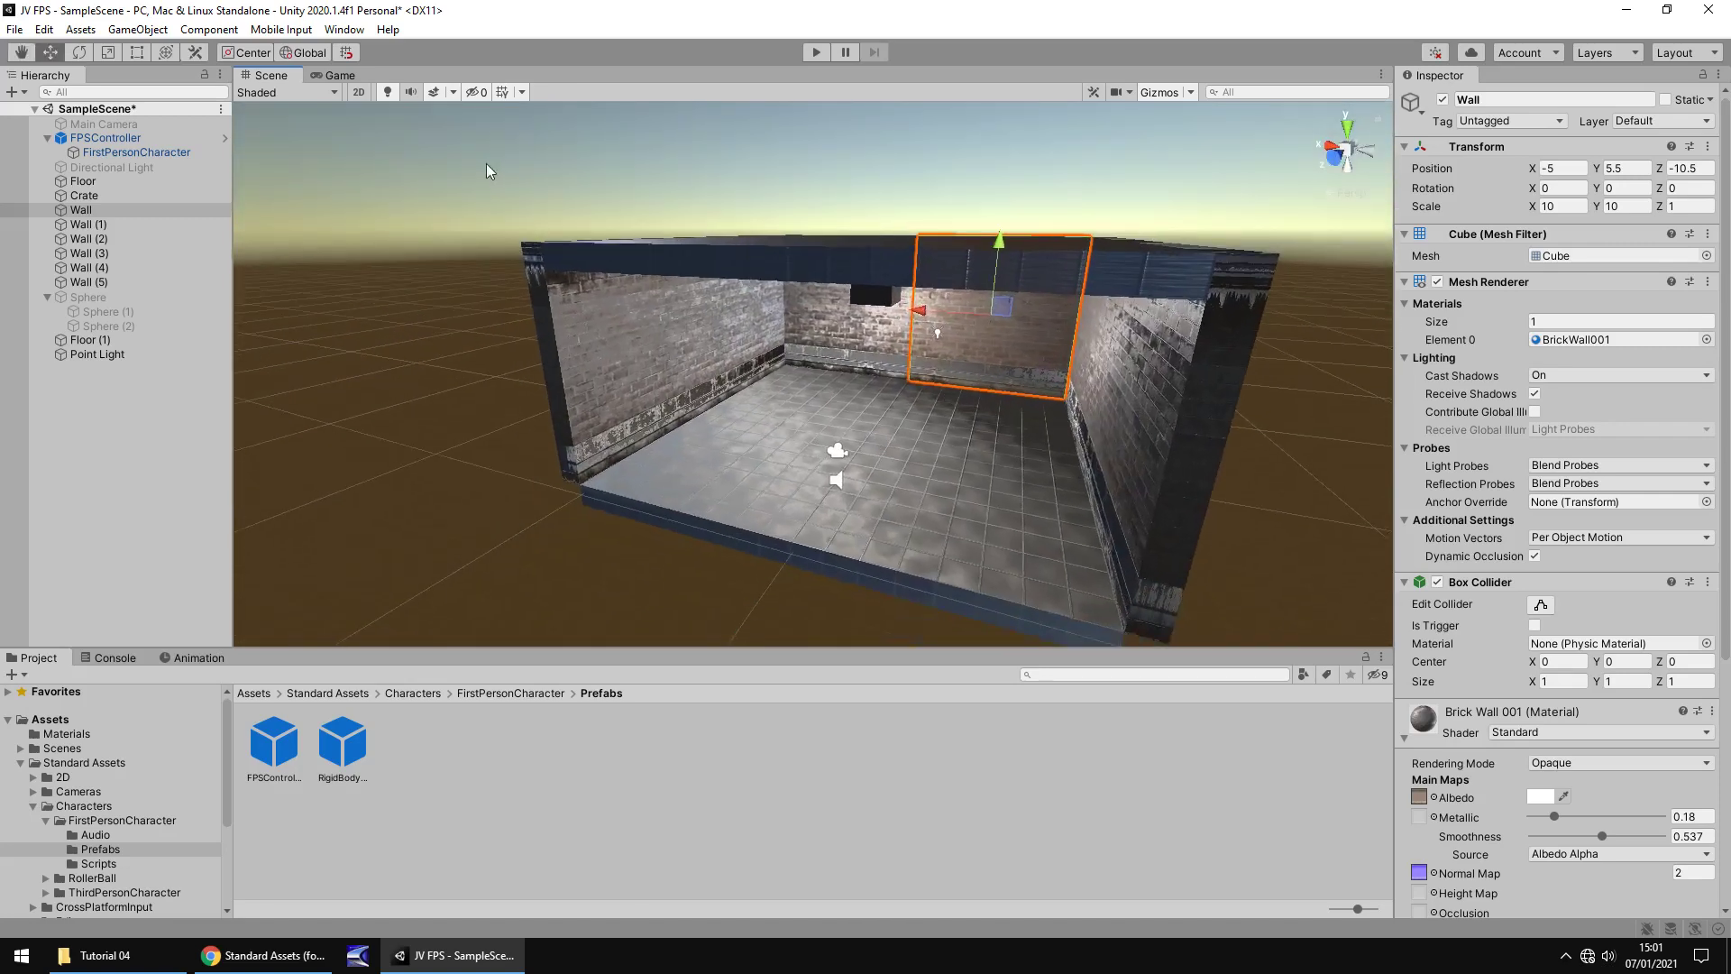
Turn on Auto Generate in the Lighting settings.
{"action": "left_click", "coordinate": [343, 29]}
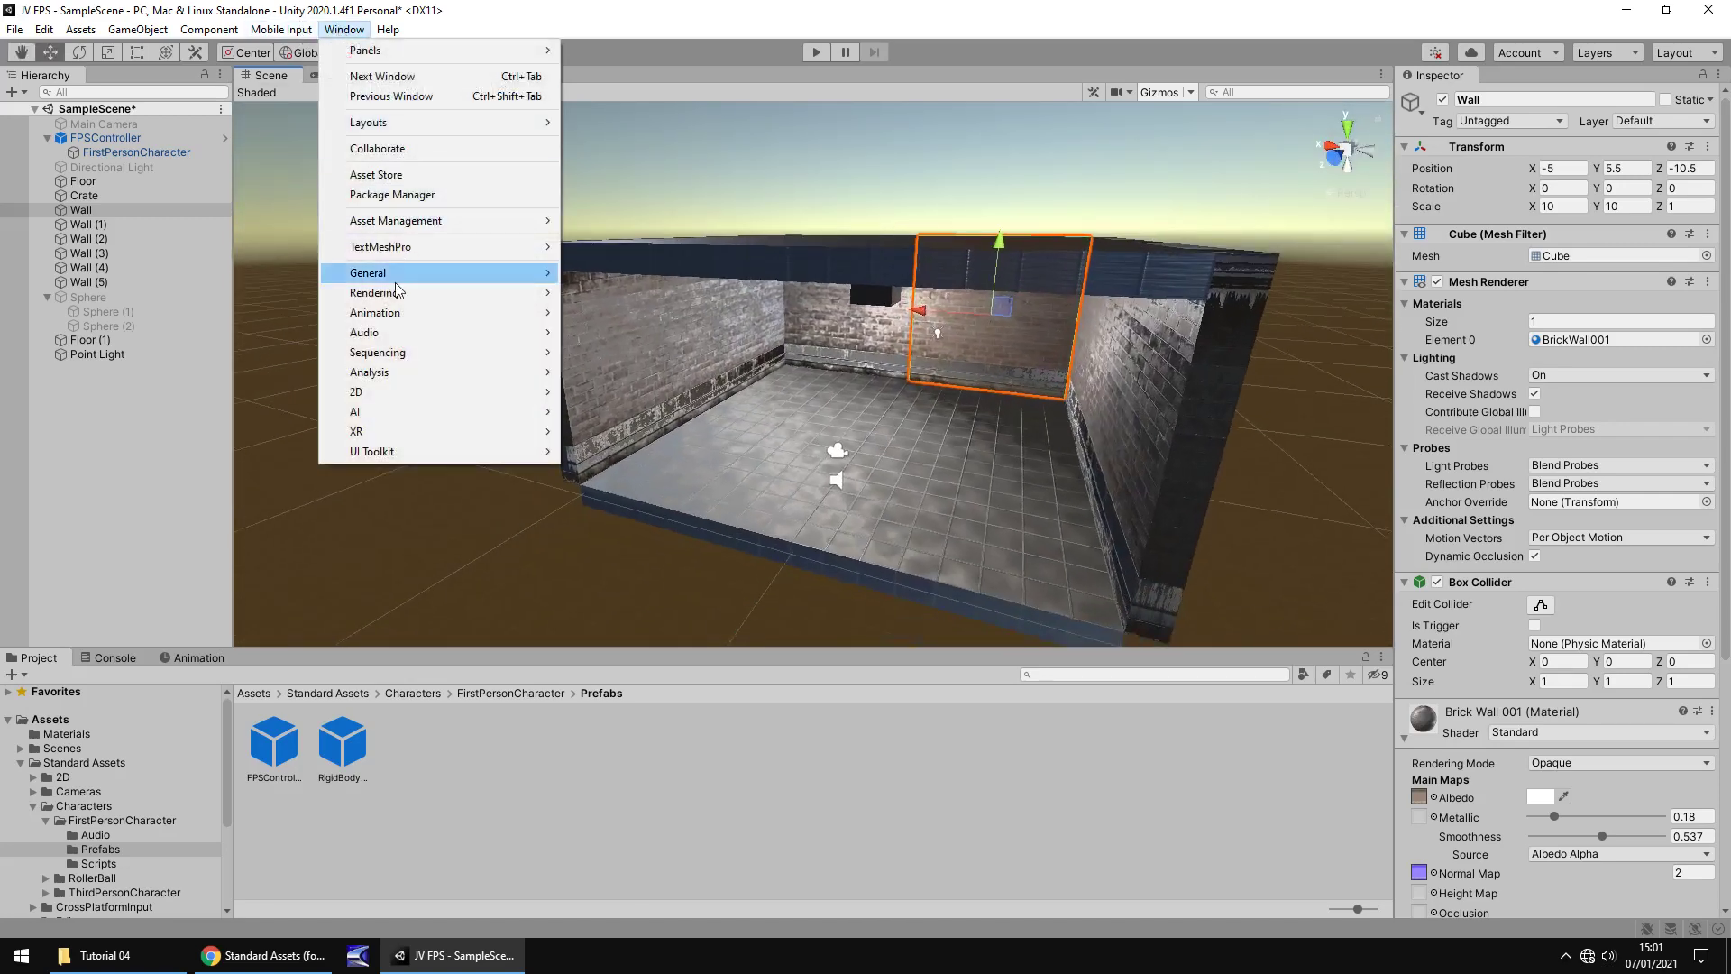
{"action": "mouse_move", "coordinate": [396, 294]}
{"action": "left_click", "coordinate": [595, 300]}
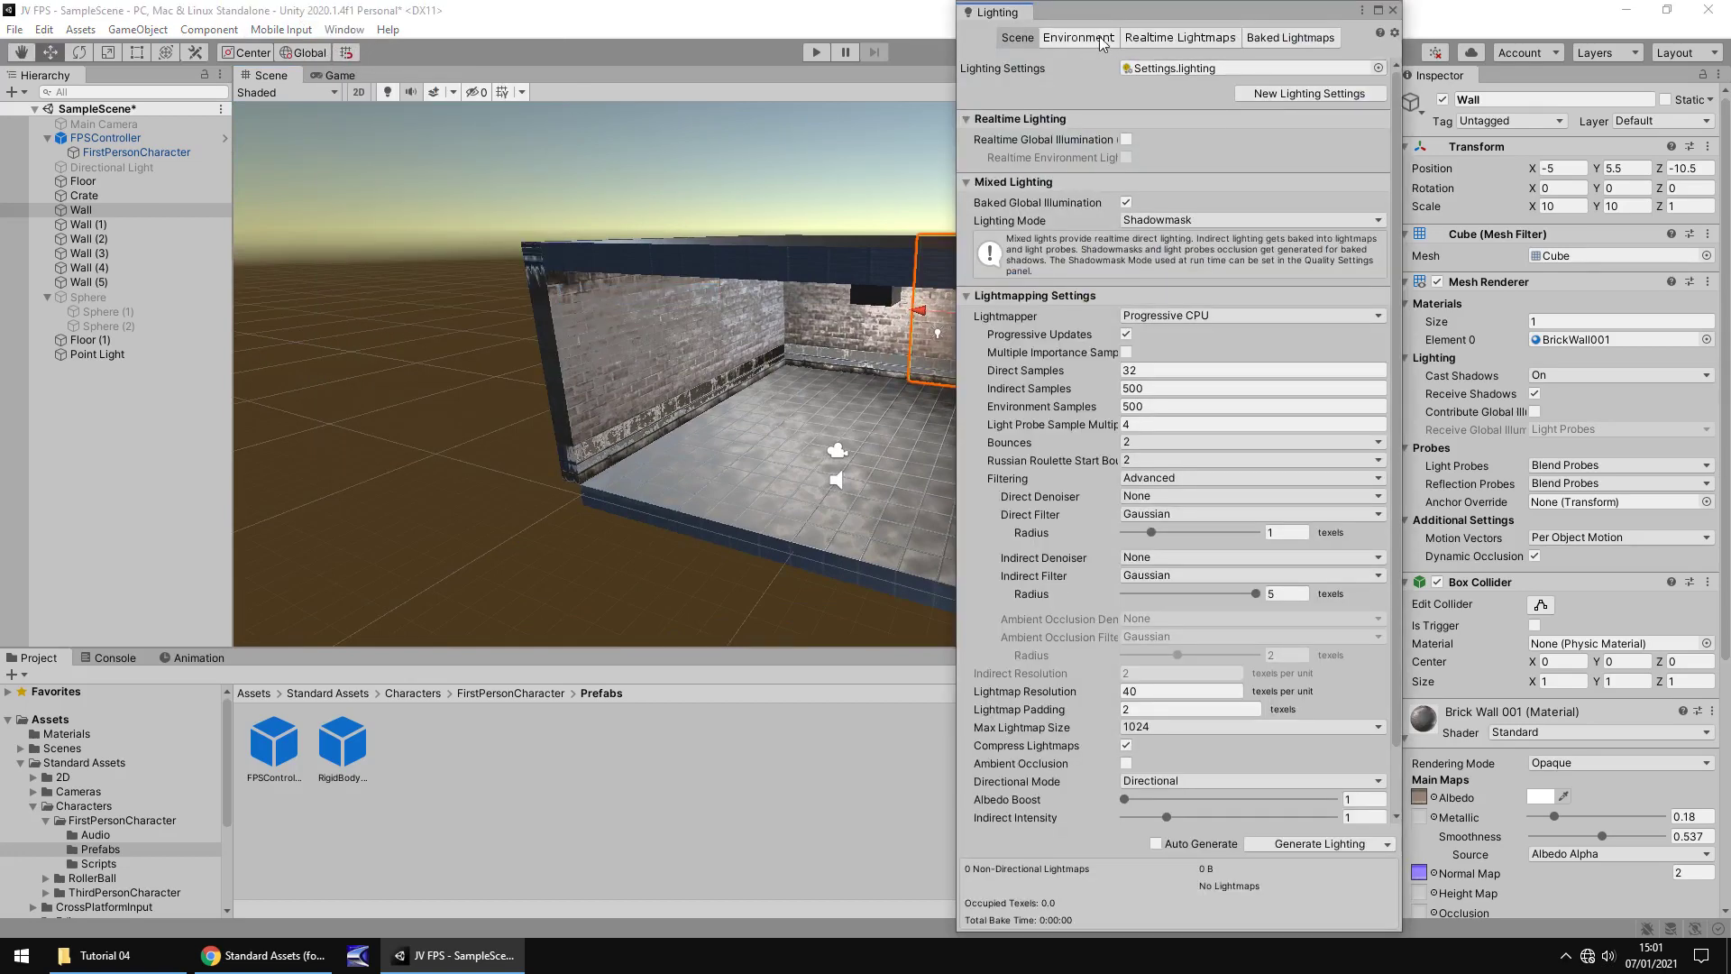
{"action": "left_click", "coordinate": [1156, 844]}
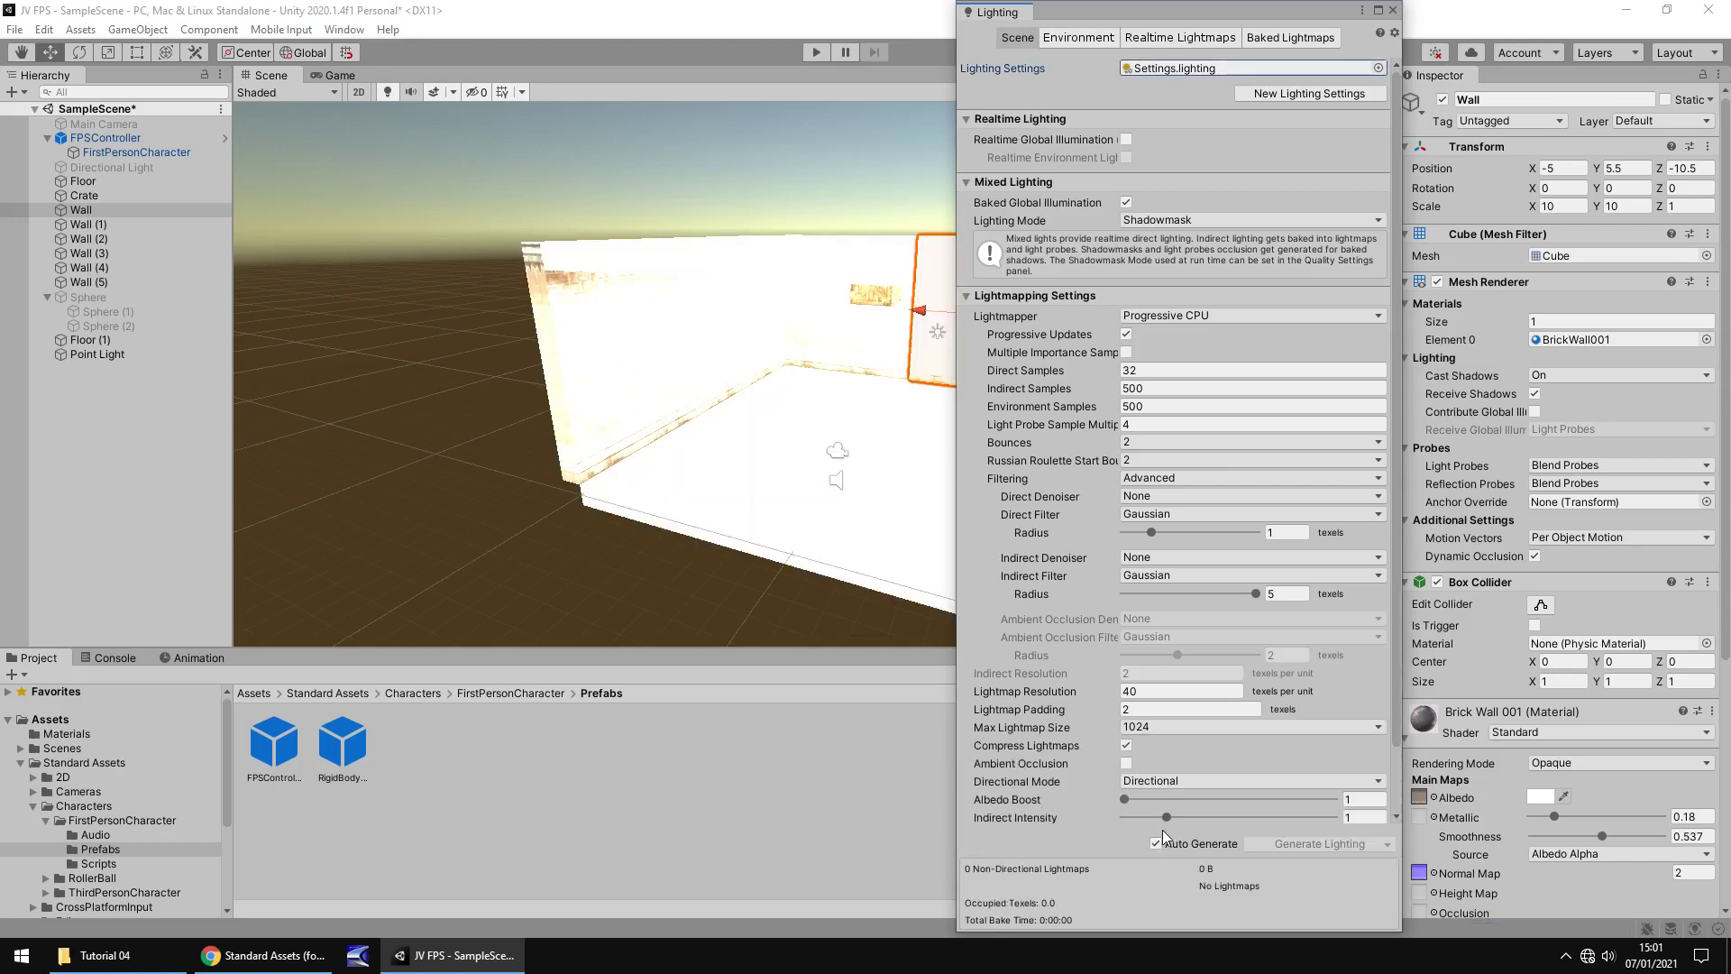
Drop the environment Intensity Multiplier to 0 and close the Lighting window.
{"action": "left_click", "coordinate": [1073, 38]}
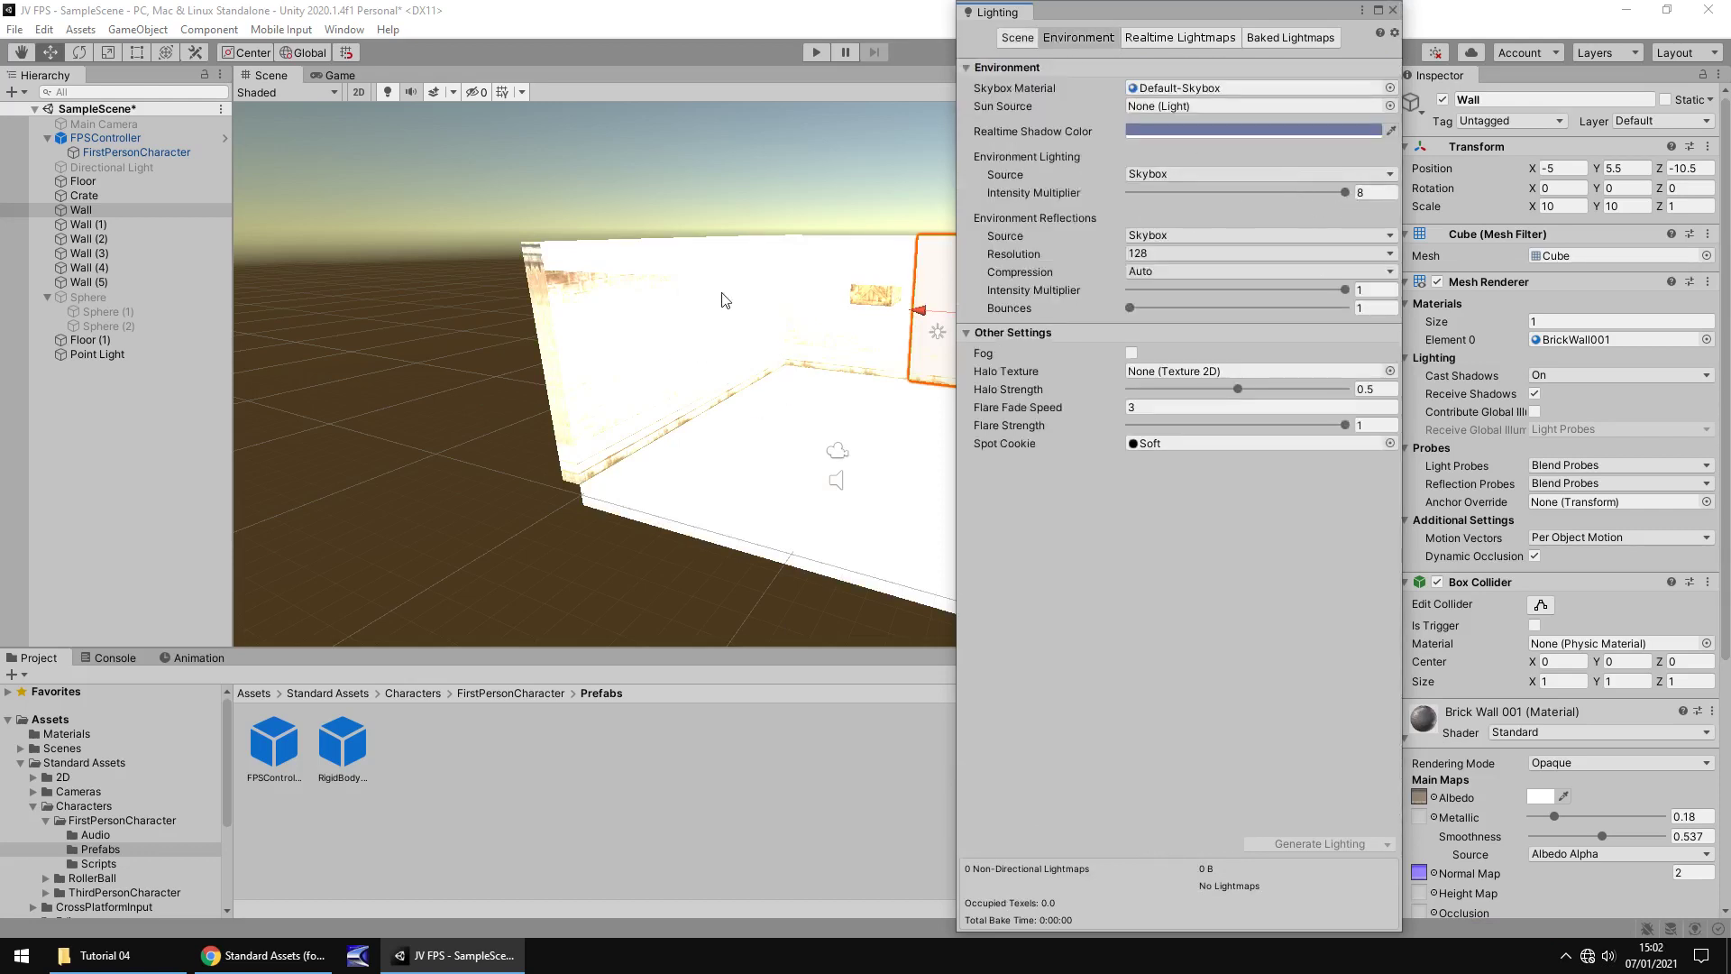
{"action": "left_click_drag", "start_coordinate": [1343, 193], "coordinate": [1084, 200]}
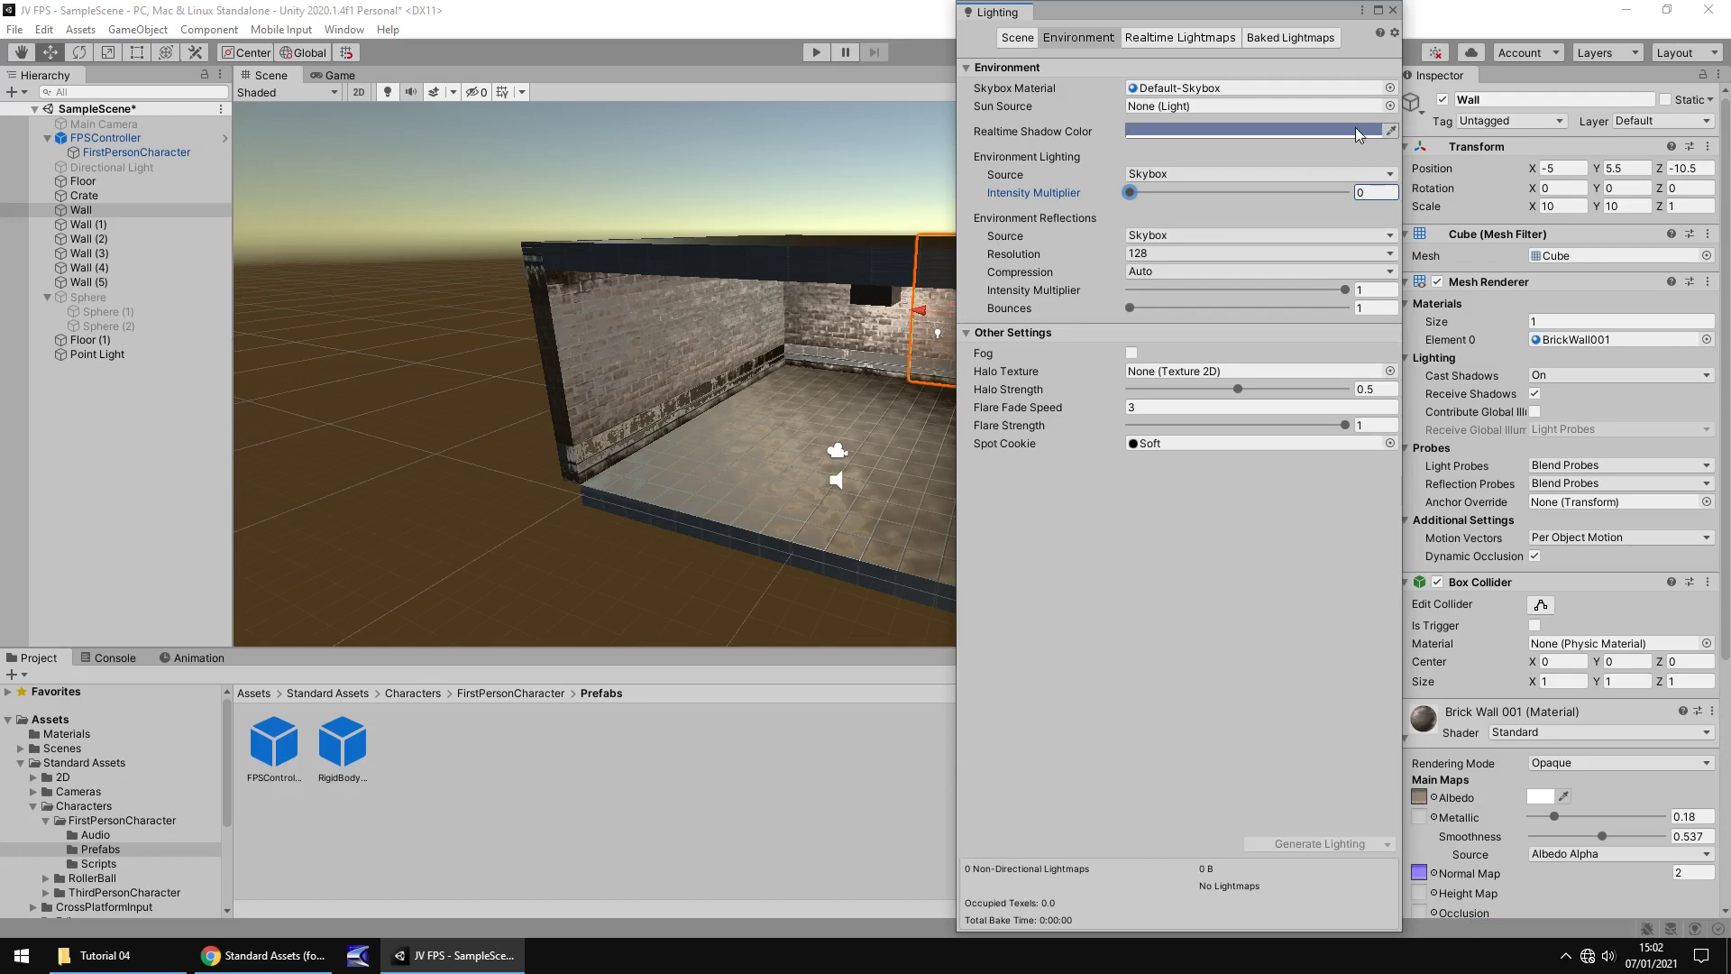
{"action": "left_click", "coordinate": [1393, 8]}
{"action": "left_click_drag", "start_coordinate": [812, 406], "coordinate": [1122, 404], "text": "alt"}
{"action": "scroll", "coordinate": [895, 411], "scroll_direction": "up", "scroll_amount": 3}
{"action": "scroll", "coordinate": [895, 411], "scroll_direction": "up", "scroll_amount": 3}
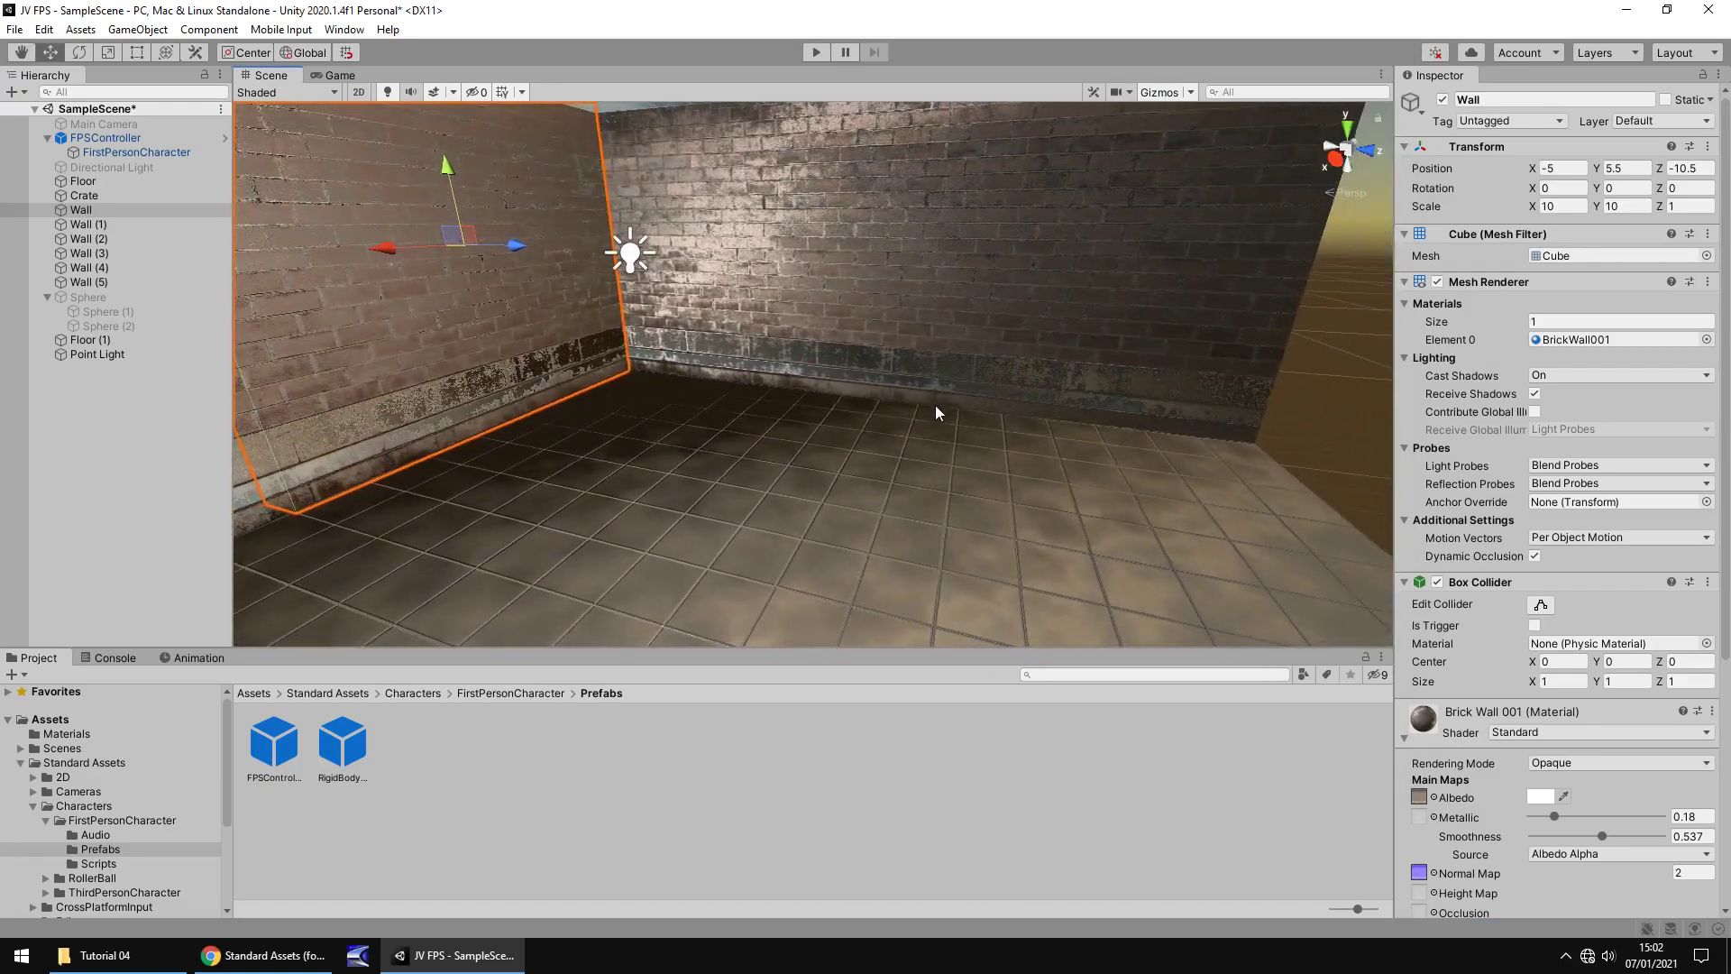
Set the tiled floor material's normal map strength to 0.51.
{"action": "right_click_drag", "start_coordinate": [932, 410], "coordinate": [872, 449]}
{"action": "left_click", "coordinate": [827, 490]}
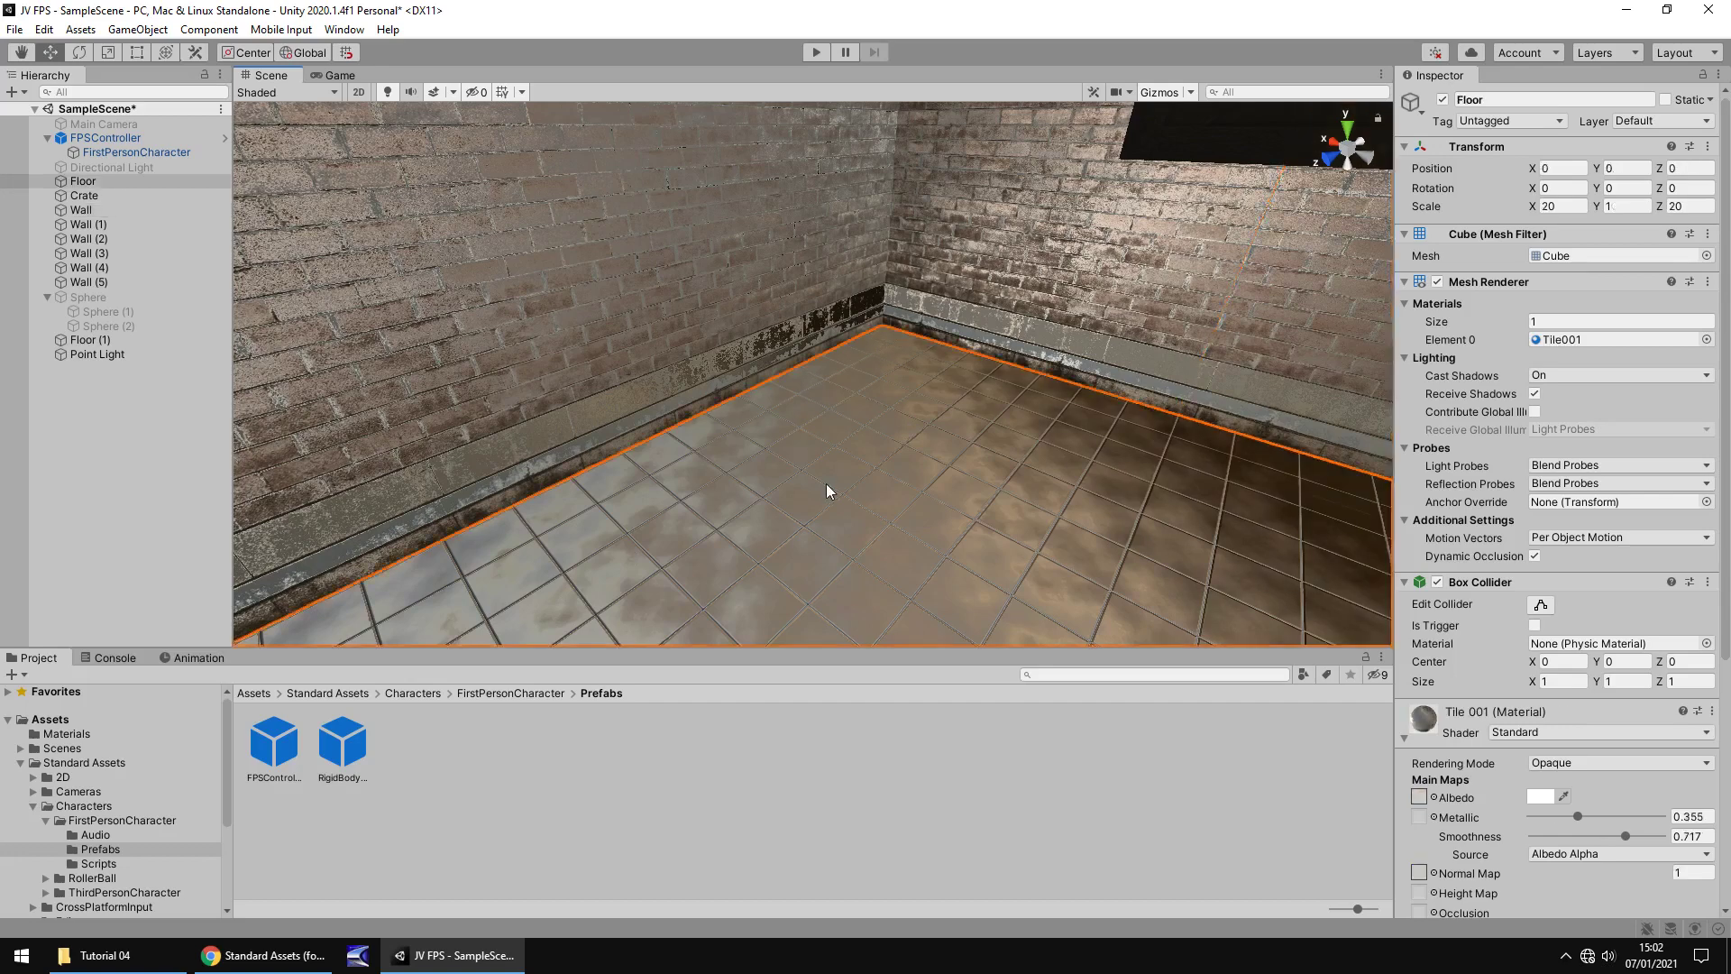
{"action": "scroll", "coordinate": [1496, 646], "scroll_direction": "down", "scroll_amount": 3}
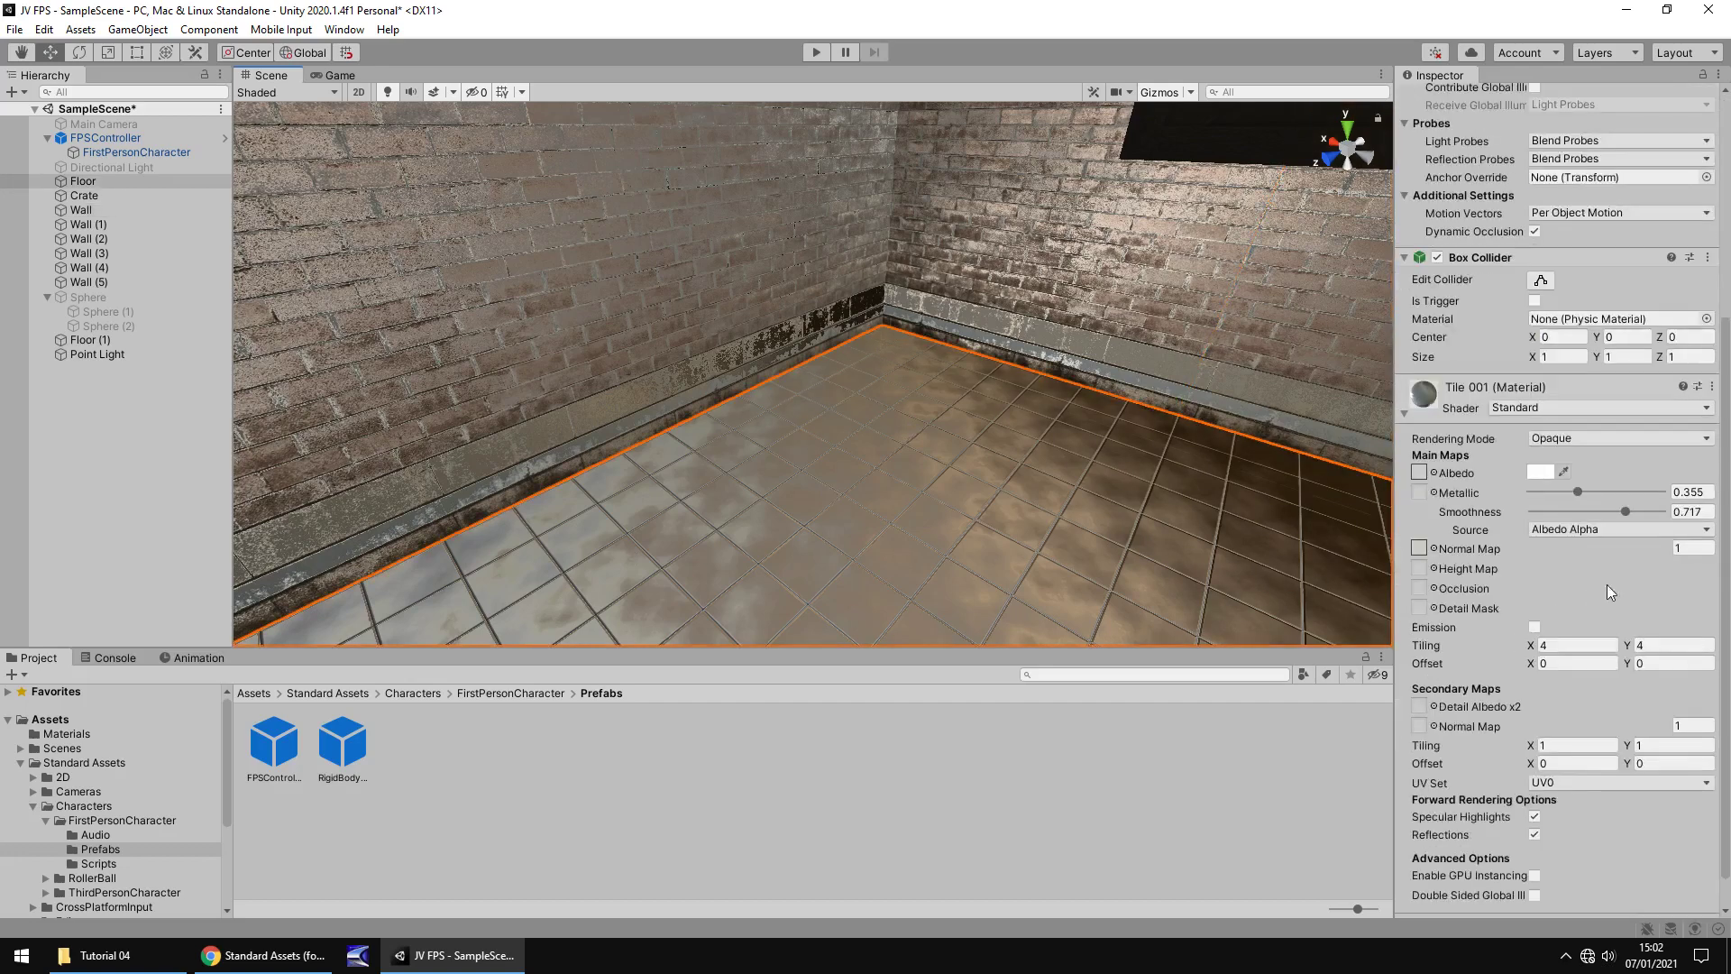
{"action": "left_click", "coordinate": [1691, 539]}
{"action": "type", "text": ".5"}
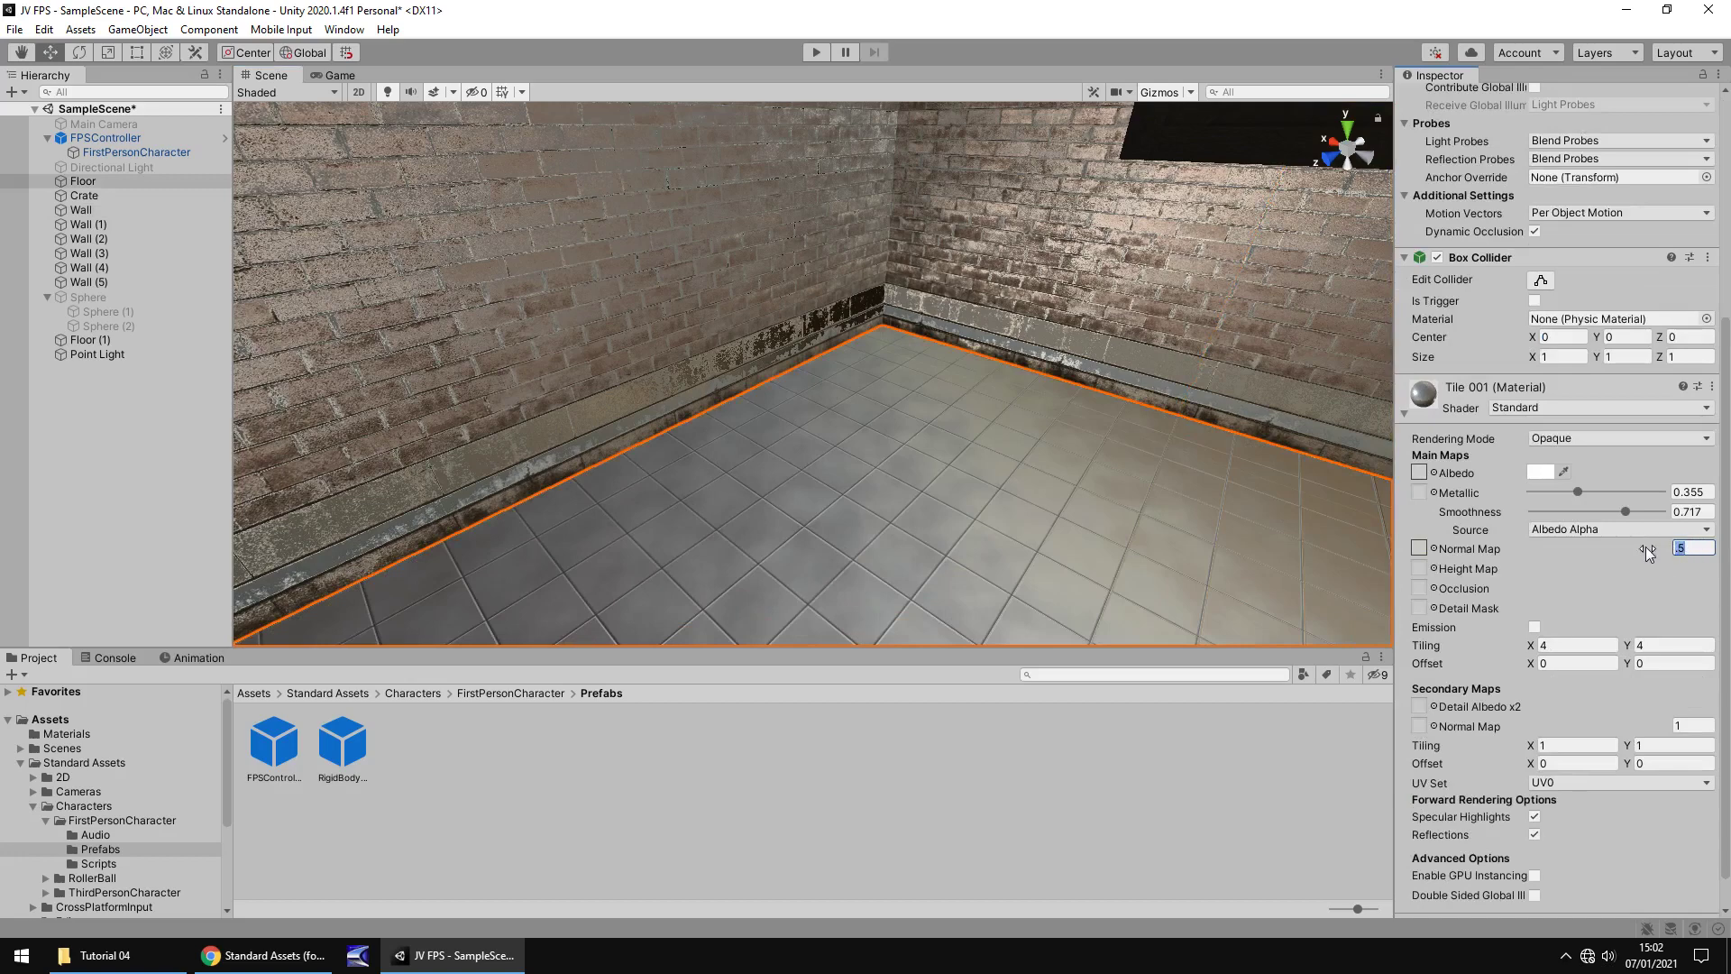
{"action": "type", "text": "1"}
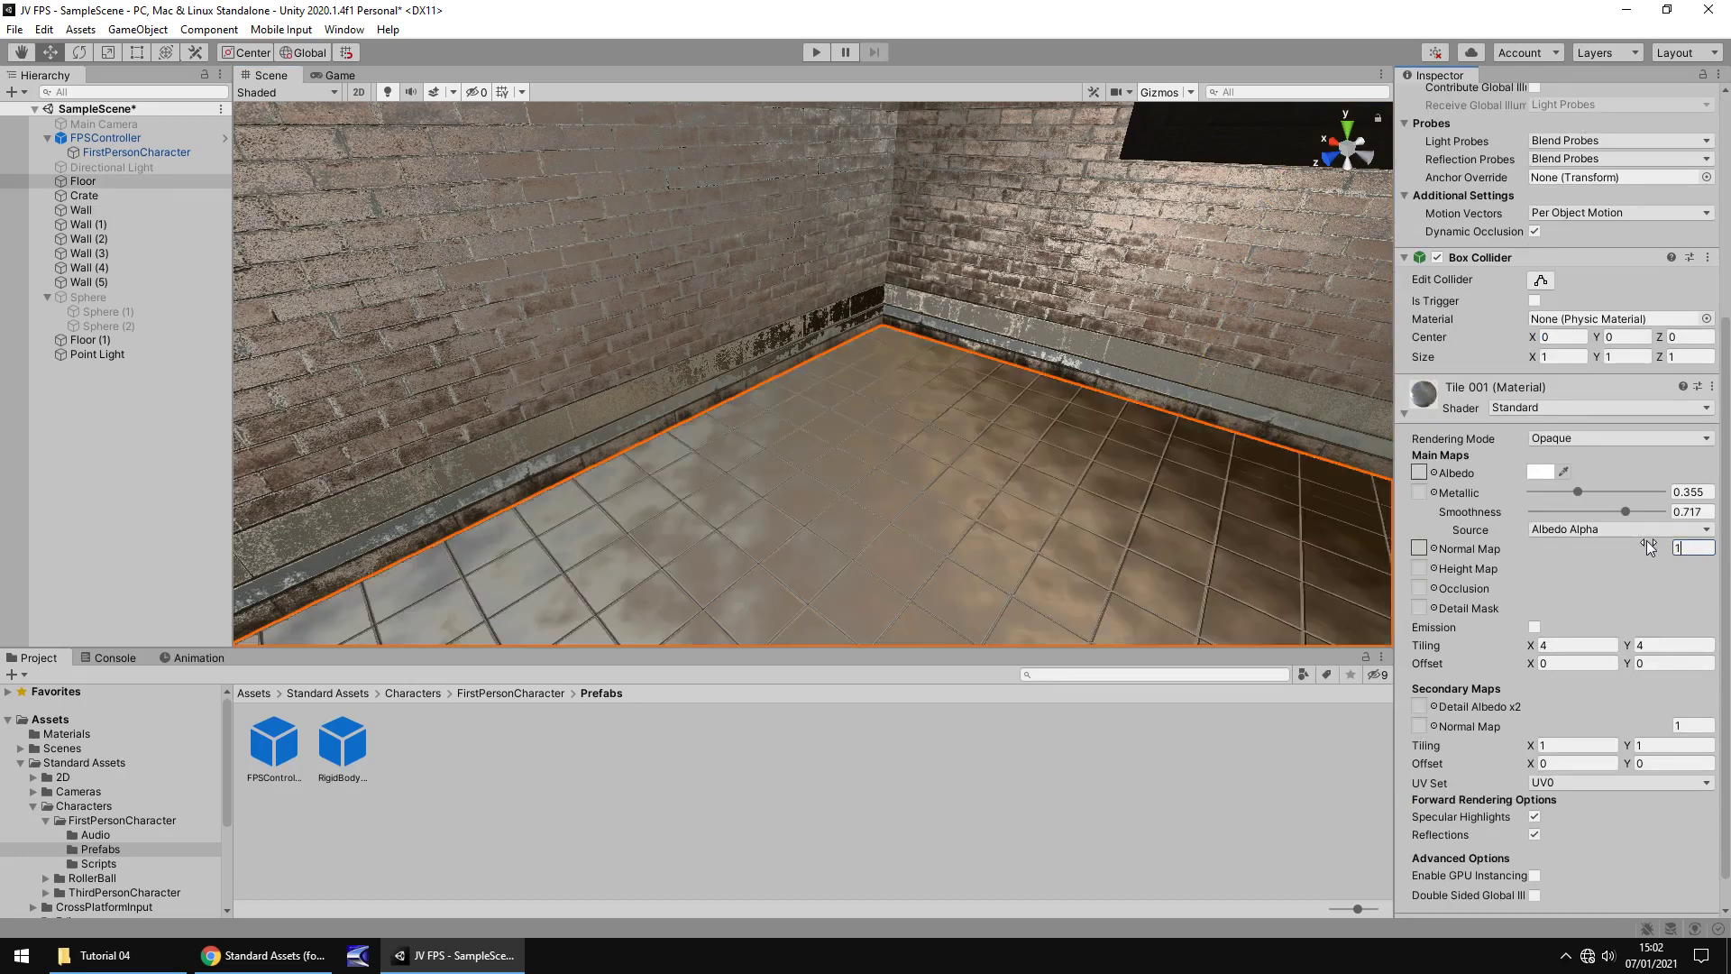
Try brick normal strength 1 on Wall (2), settle on 2, and play the scene.
{"action": "left_click", "coordinate": [690, 236]}
{"action": "left_click", "coordinate": [1675, 548]}
{"action": "type", "text": "1"}
{"action": "right_click_drag", "start_coordinate": [885, 468], "coordinate": [965, 439]}
{"action": "left_click", "coordinate": [1693, 549]}
{"action": "type", "text": "2"}
{"action": "middle_click_drag", "start_coordinate": [966, 439], "coordinate": [786, 460]}
{"action": "left_click", "coordinate": [819, 50]}
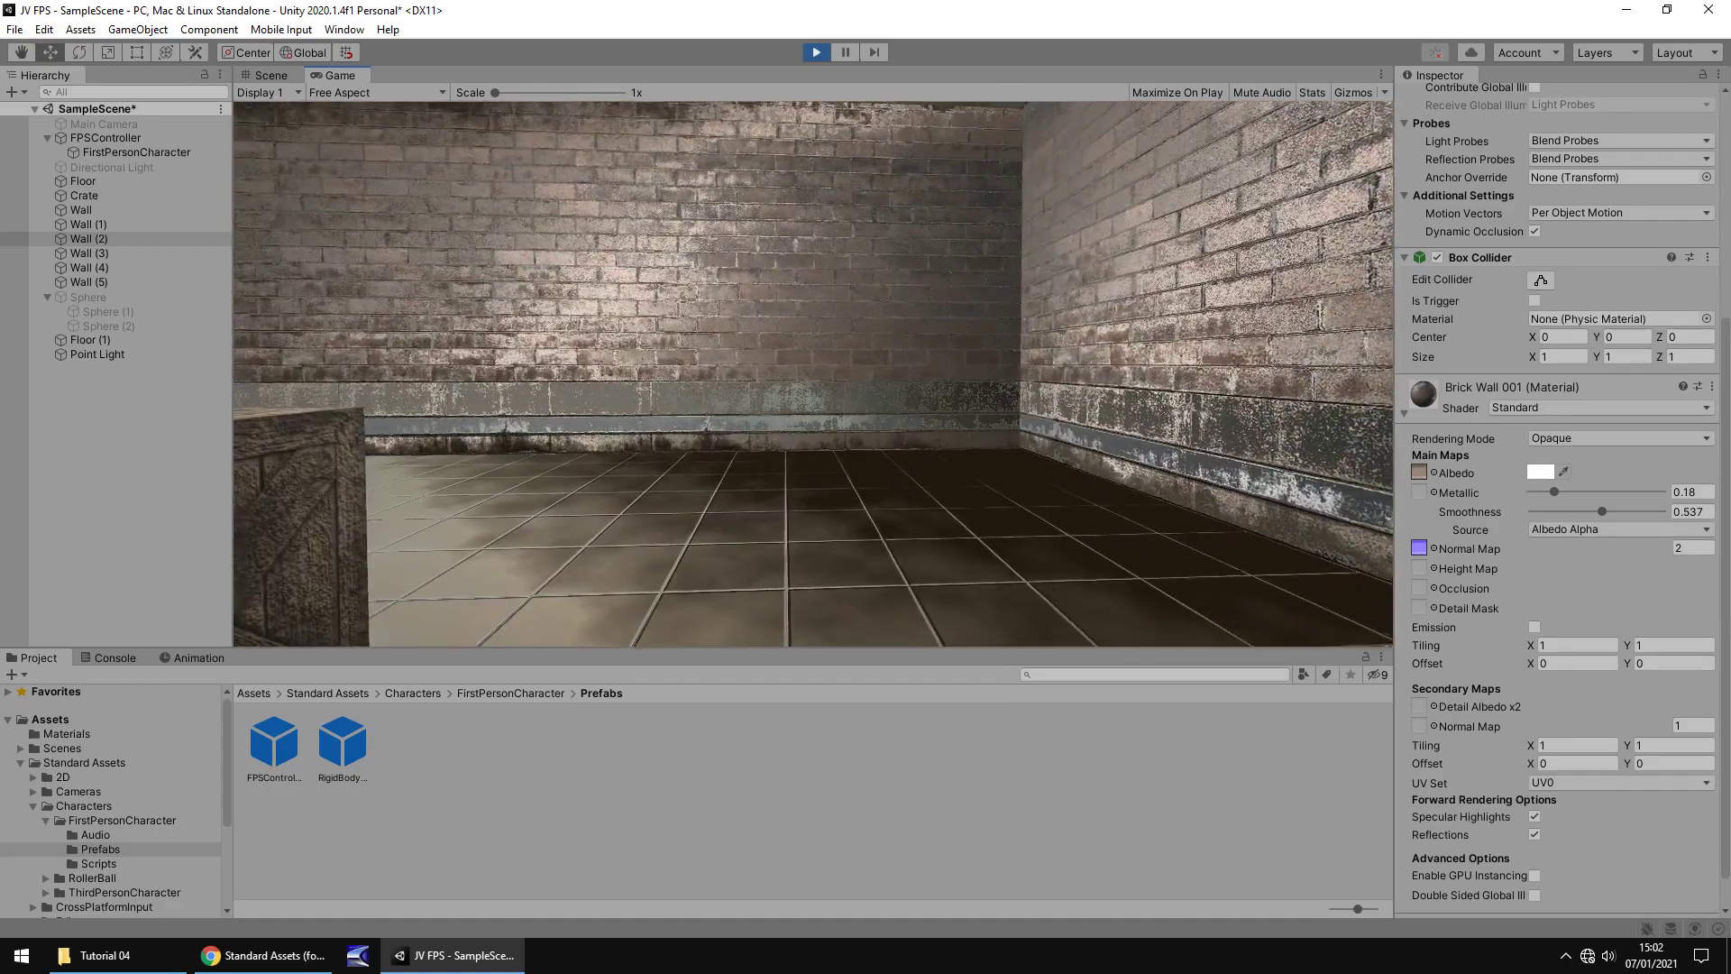
Exit Play mode and fly the Scene view toward another brick wall of the point-lit room.
{"action": "key", "text": "ctrl+p"}
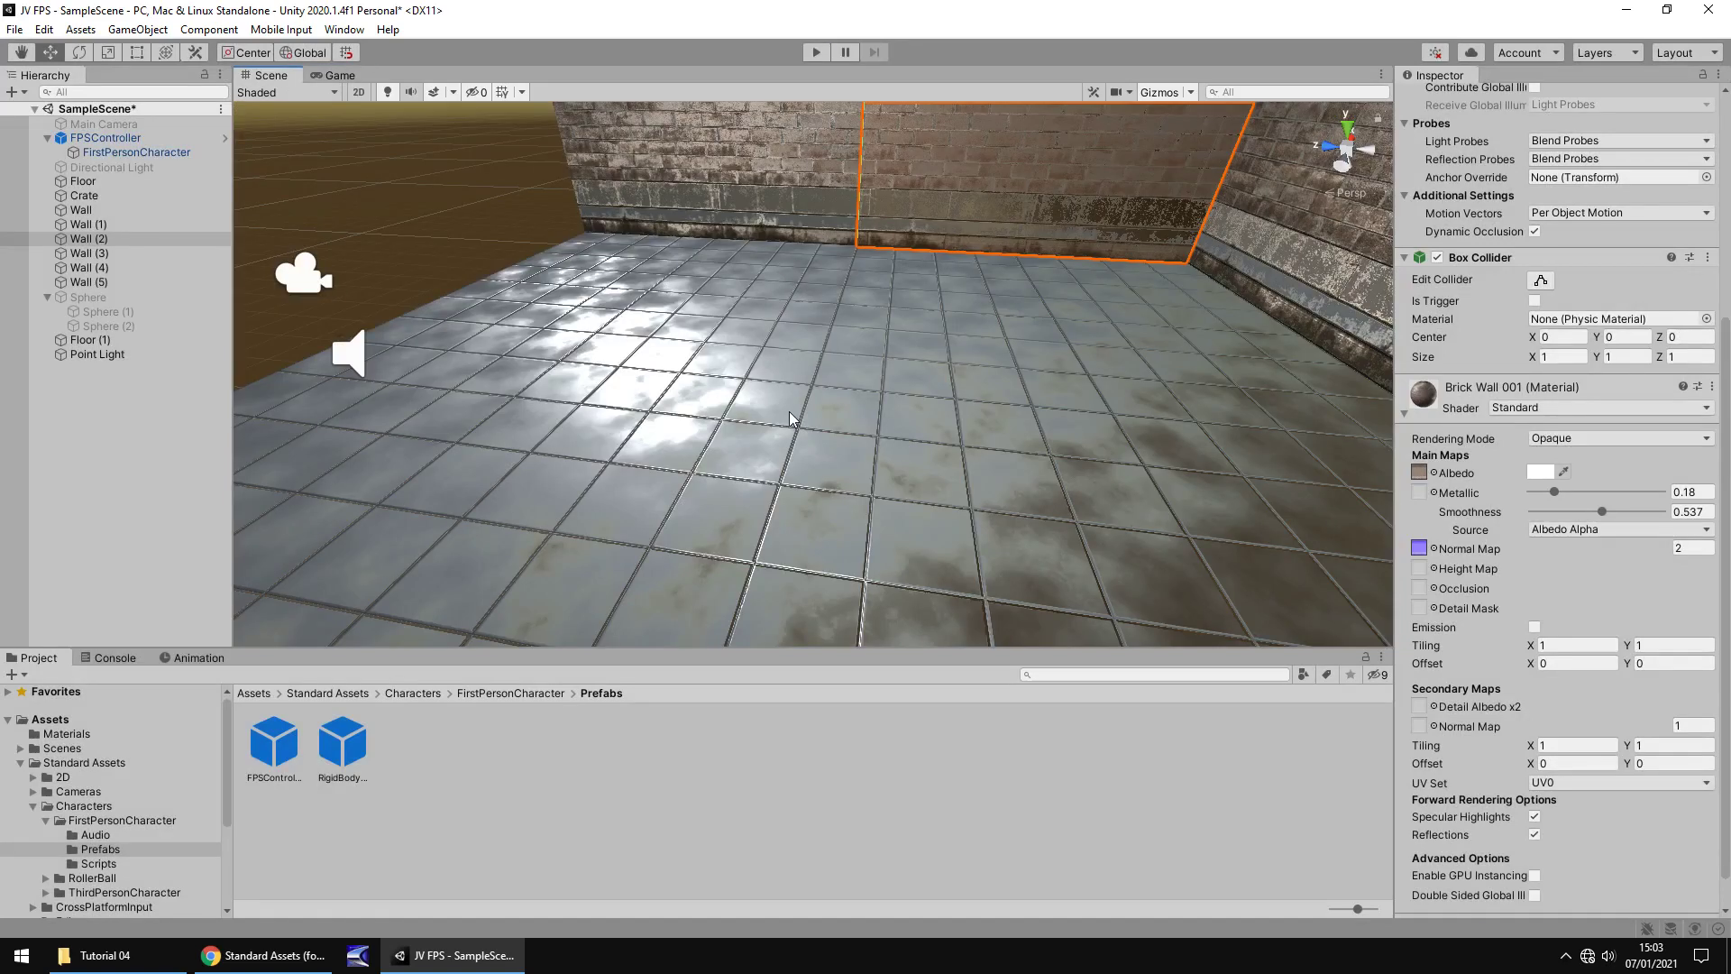
{"action": "right_click_drag", "start_coordinate": [626, 355], "coordinate": [961, 434]}
{"action": "key", "text": "d"}
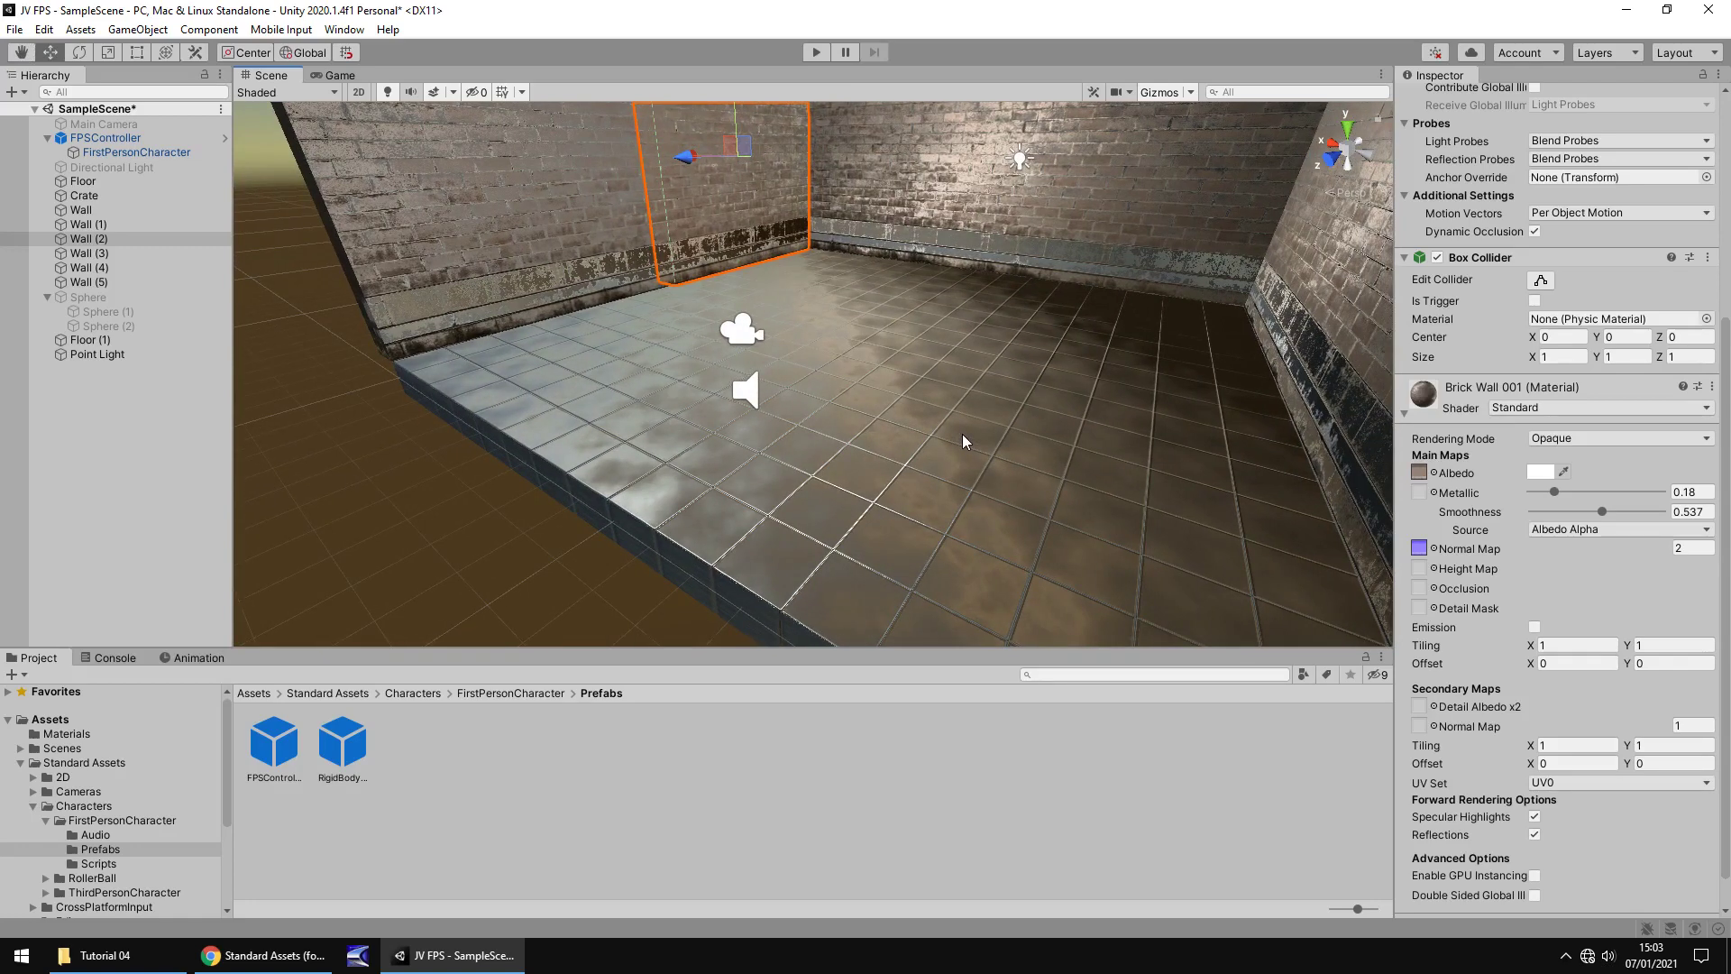